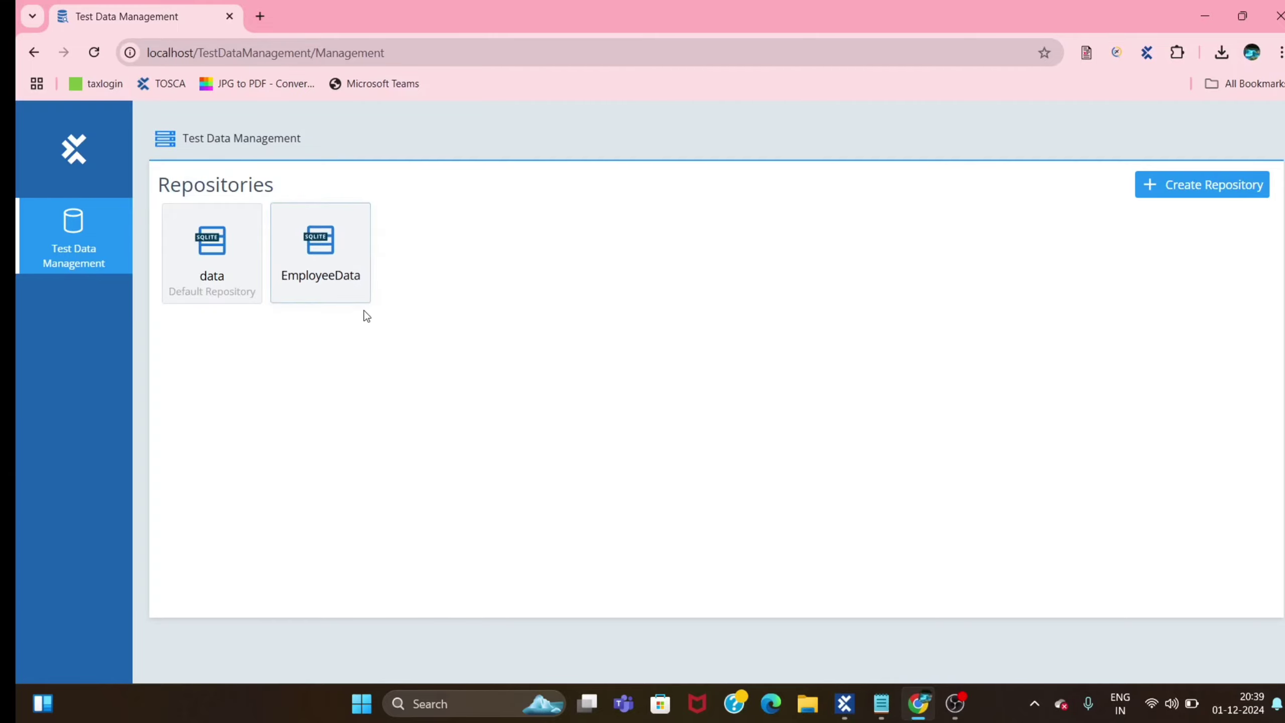
Step: Delete the EmployeeDetail type with all its items from the EmployeeData repository and return to the repository overview
click(336, 277)
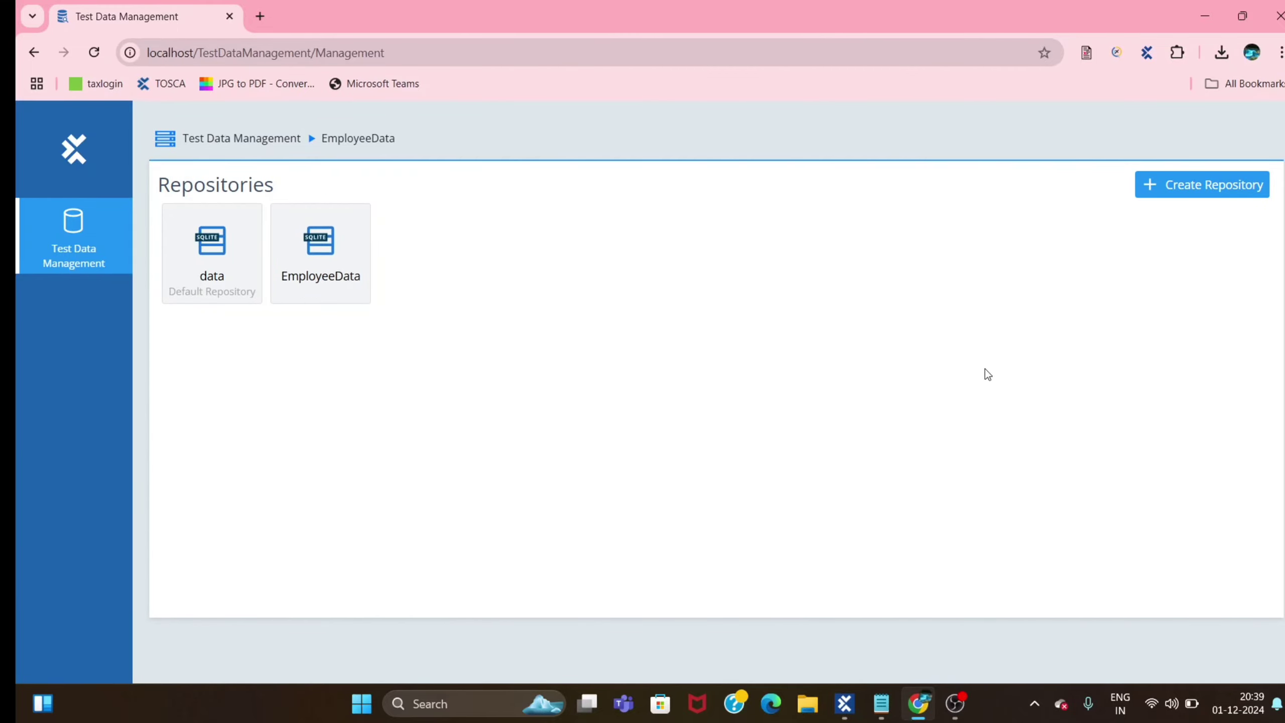
click(283, 268)
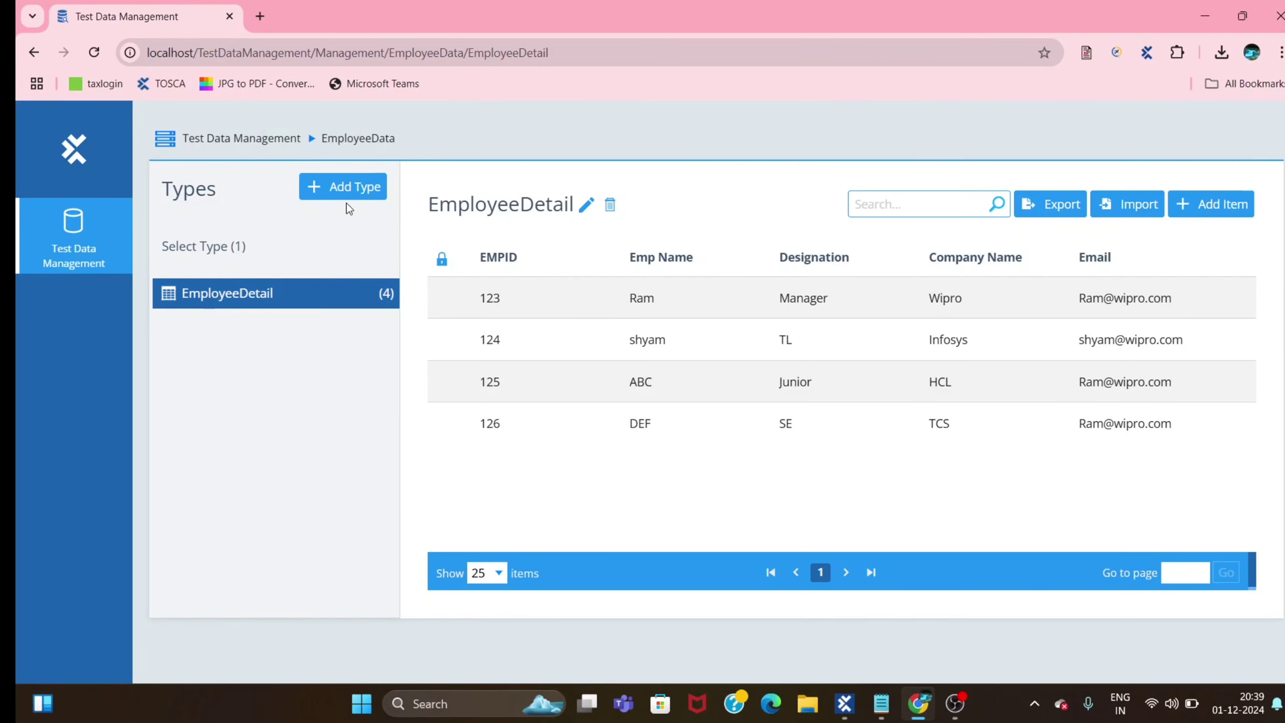
click(610, 204)
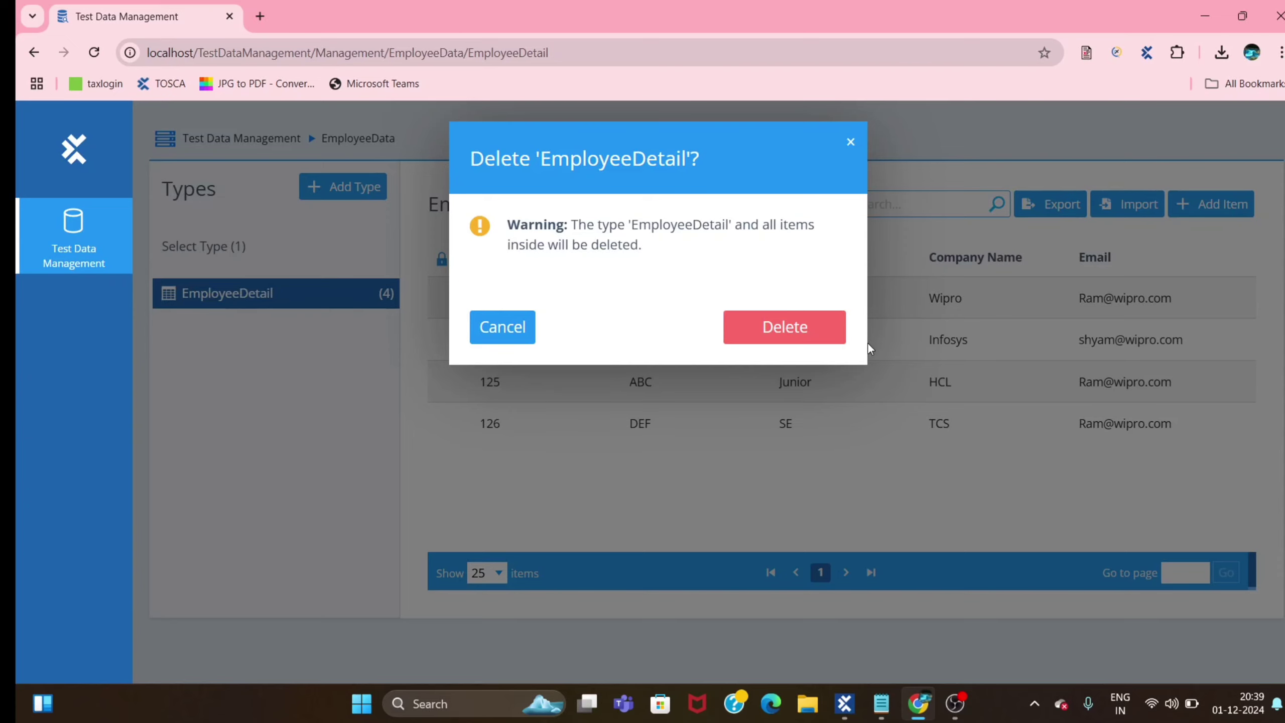
click(810, 331)
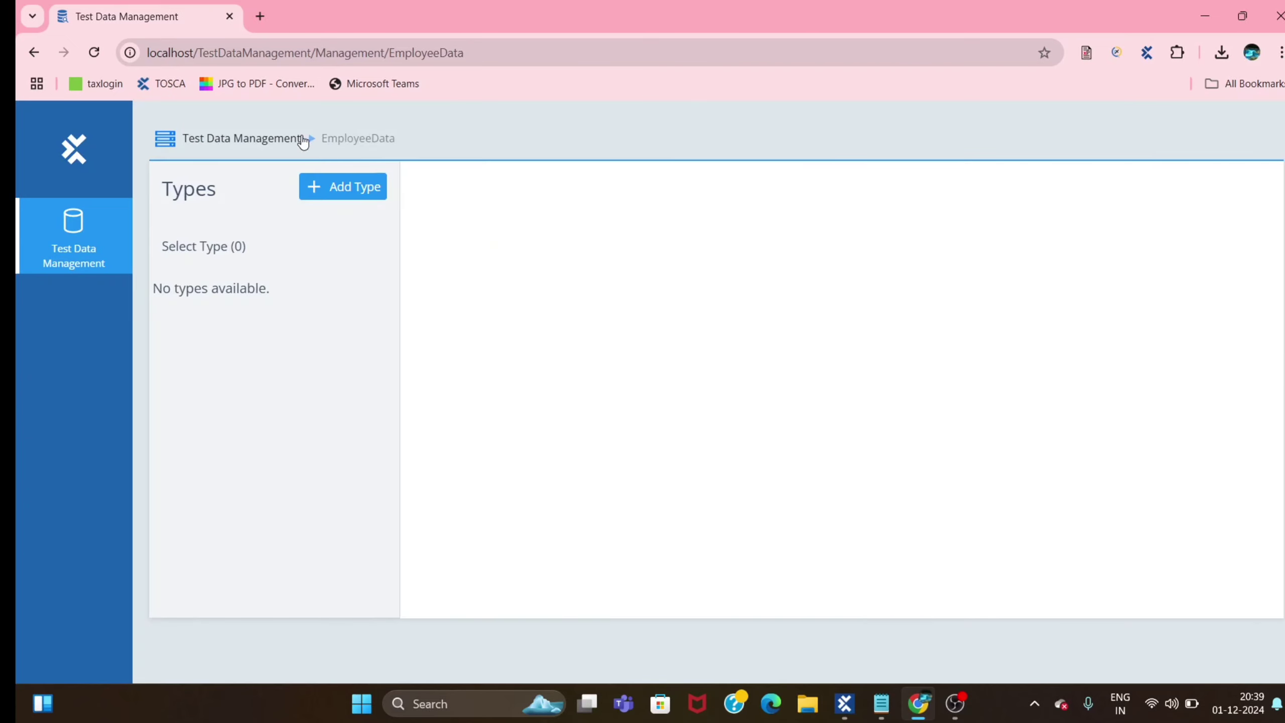
click(271, 139)
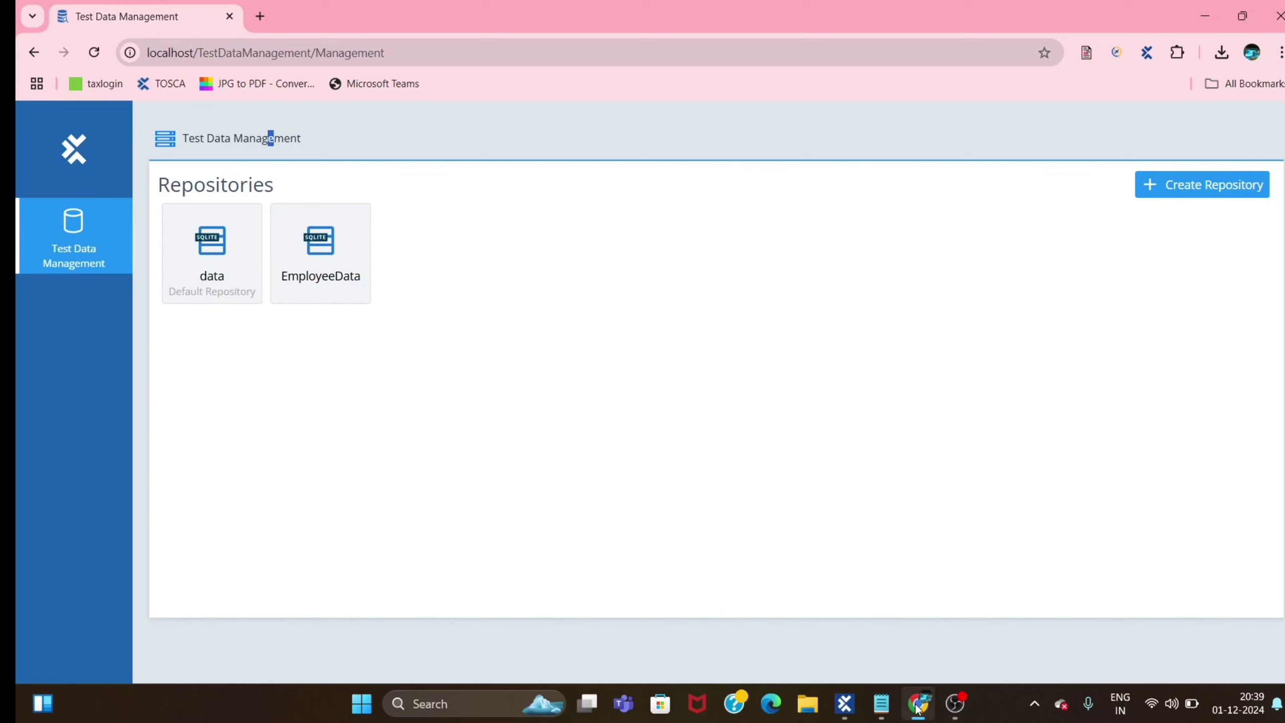
Step: Switch to Tosca Commander and add the standard module "TestData - Create & provide new item" to the TDS Demo test case
click(857, 711)
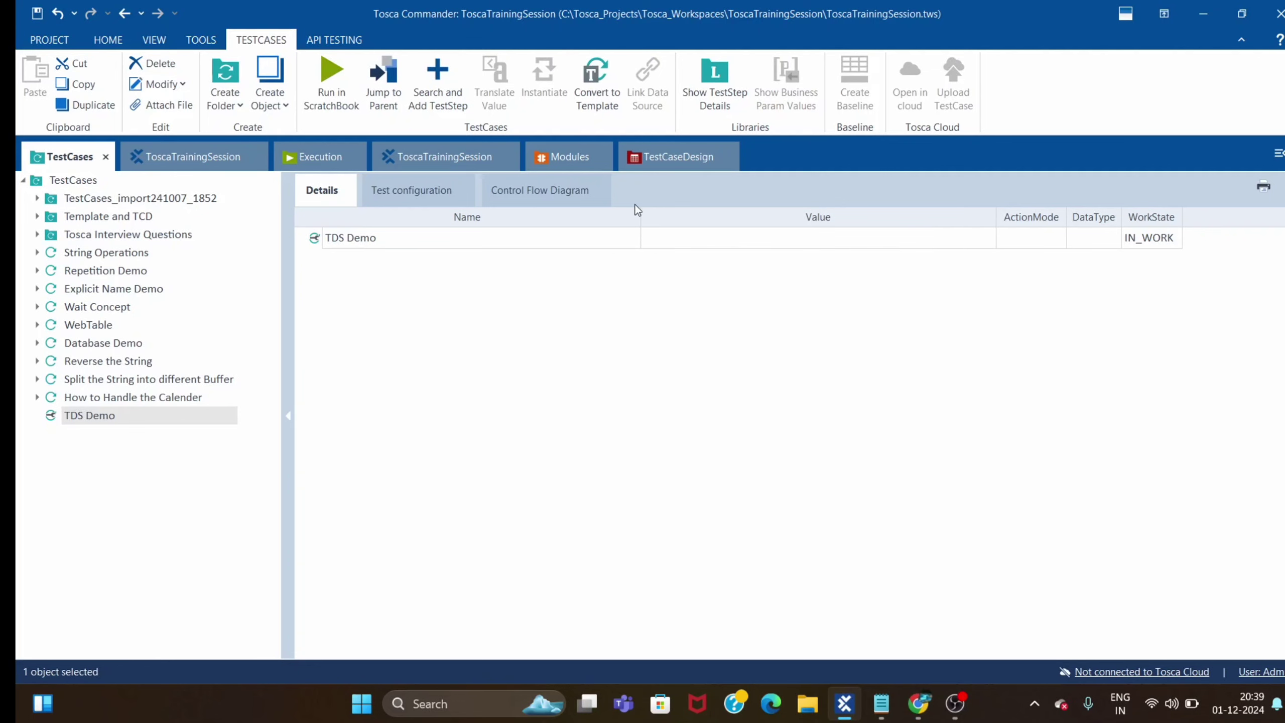
click(564, 161)
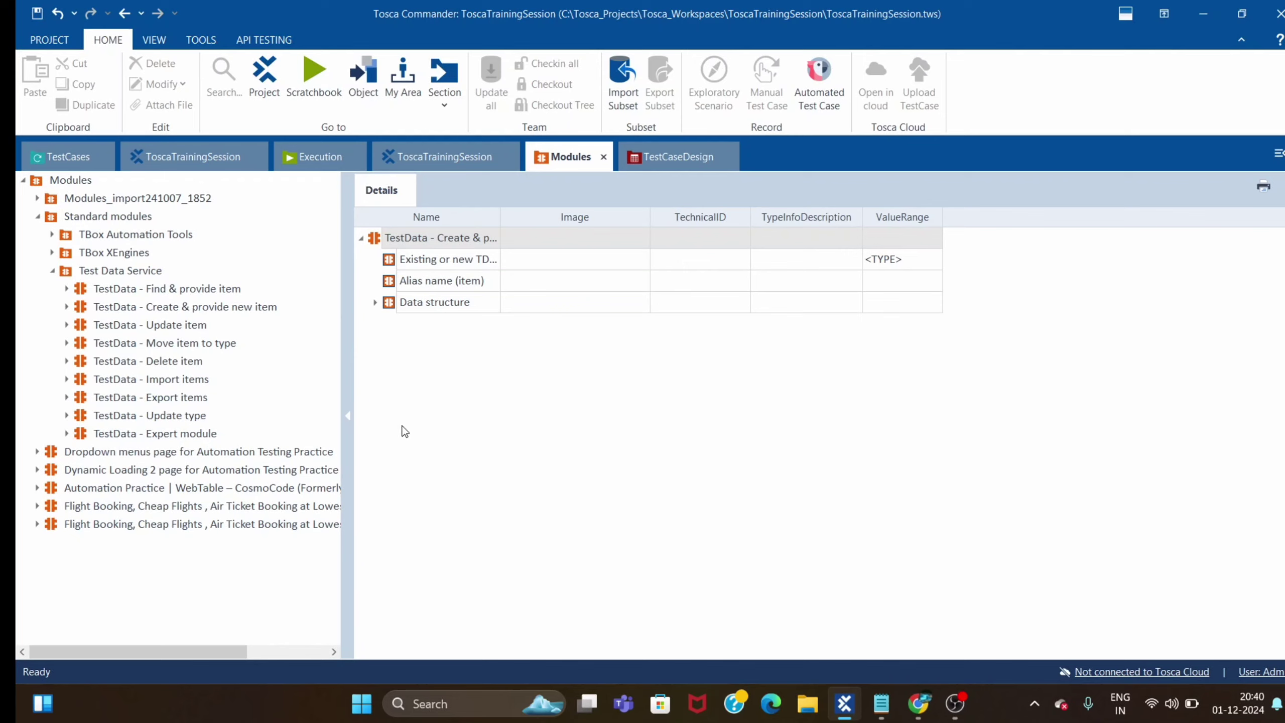
click(85, 309)
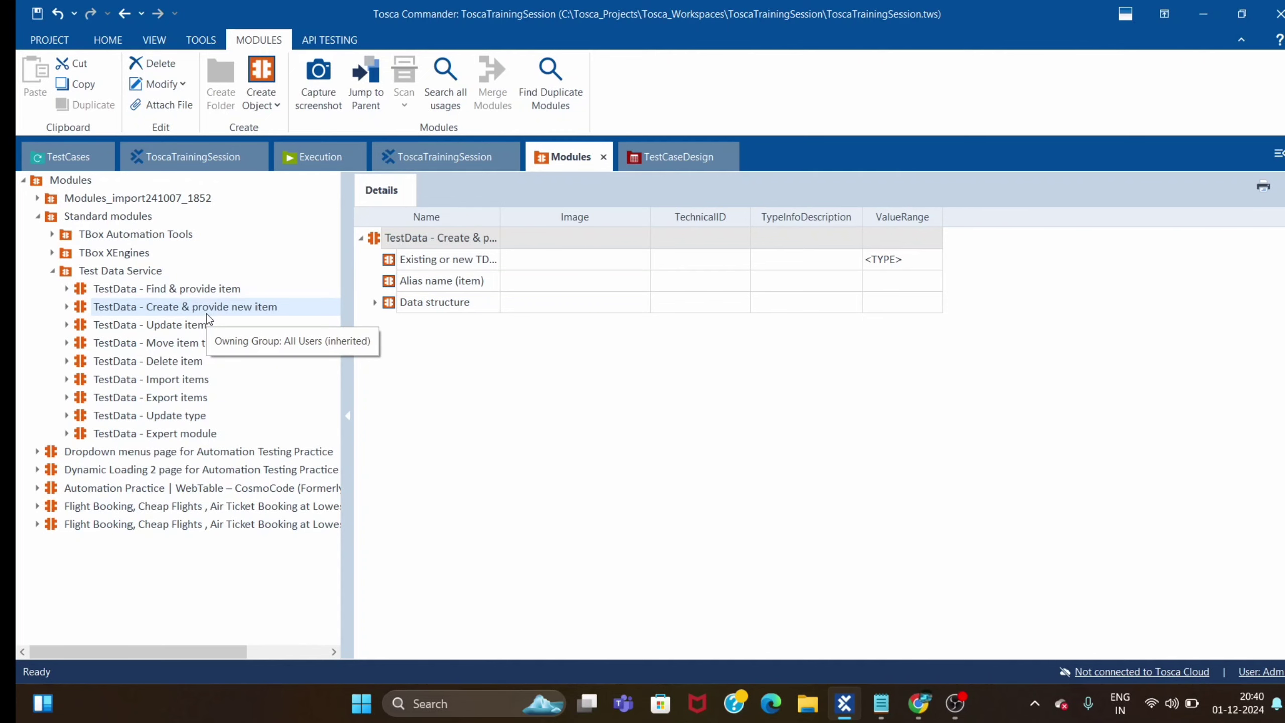
drag(84, 309, 360, 232)
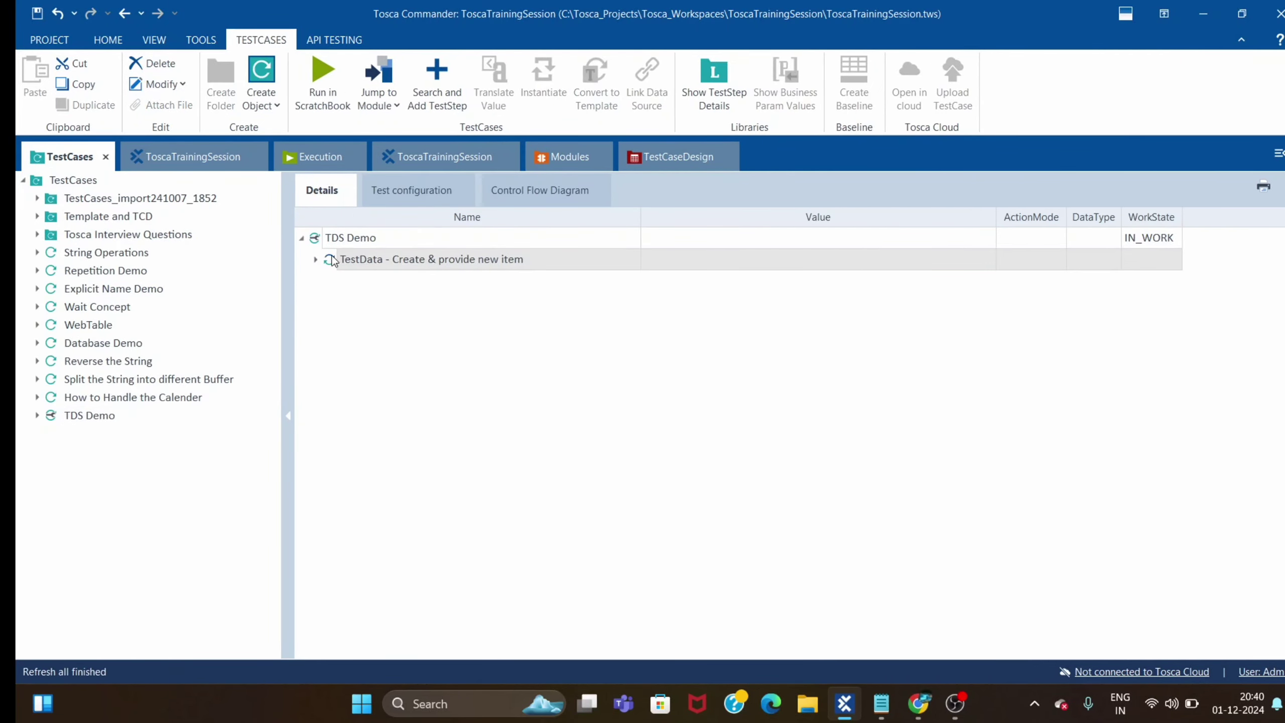
Step: Set the existing or new TDS type of the "TestData - Create & provide new item" step to EmployeeDetail
click(315, 260)
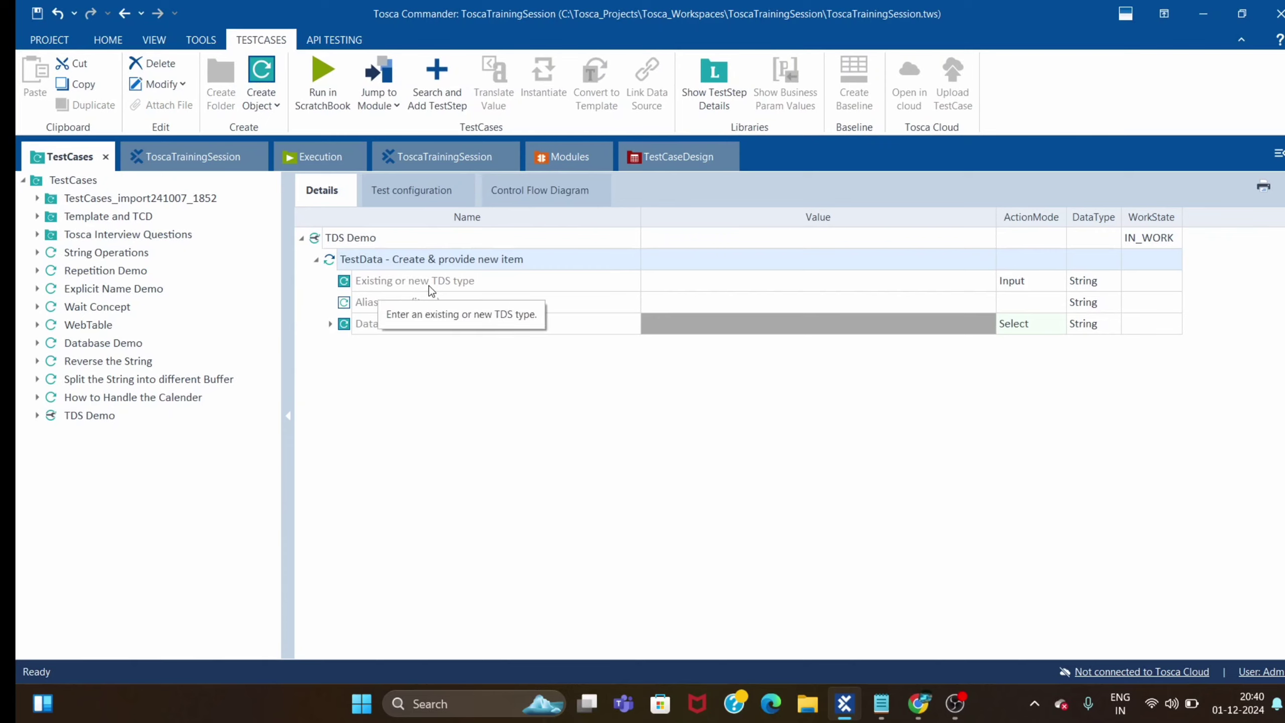
click(744, 285)
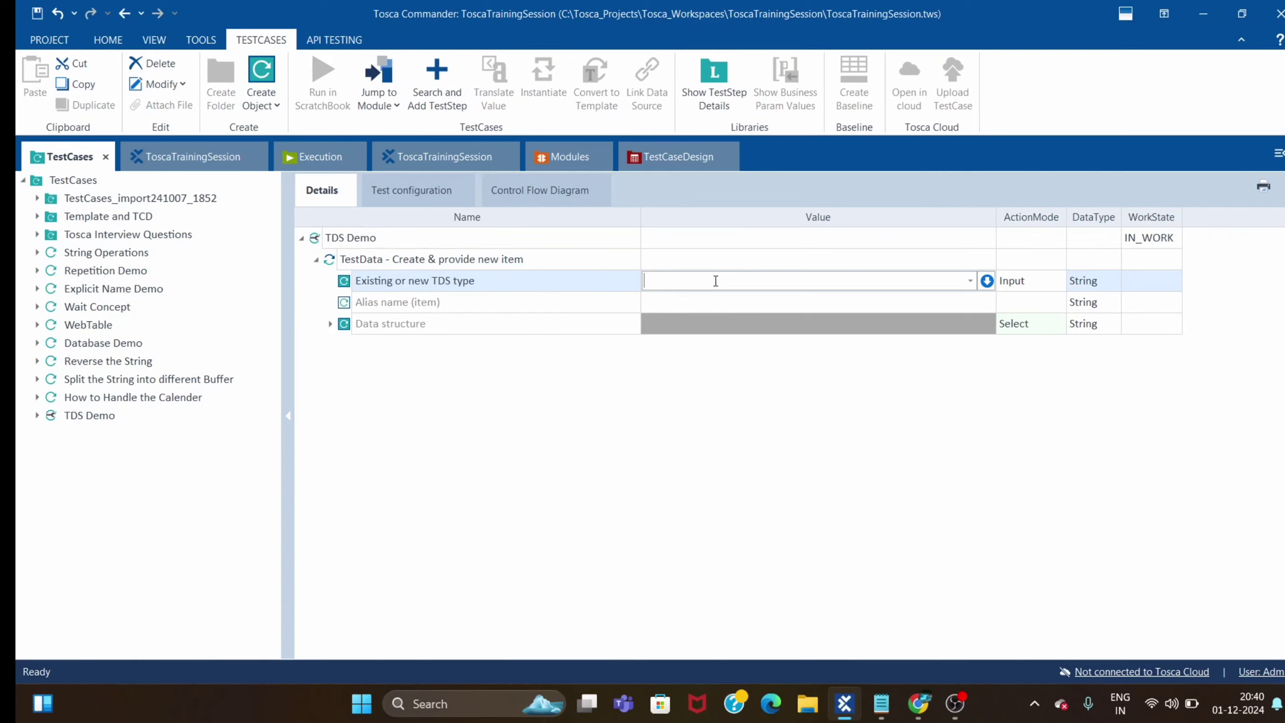
text(EmployeeDetail)
click(541, 411)
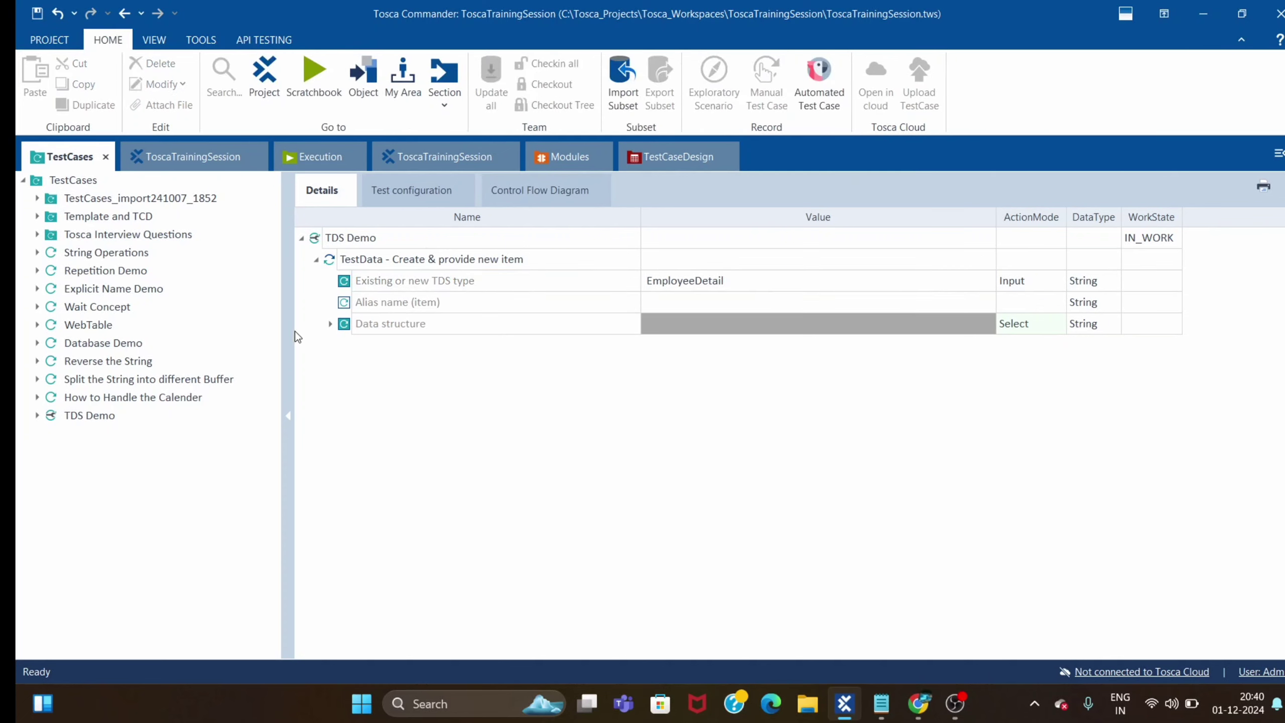
Step: Expand the data structure and name its first TDS attribute EmpID
click(330, 323)
double_click(574, 350)
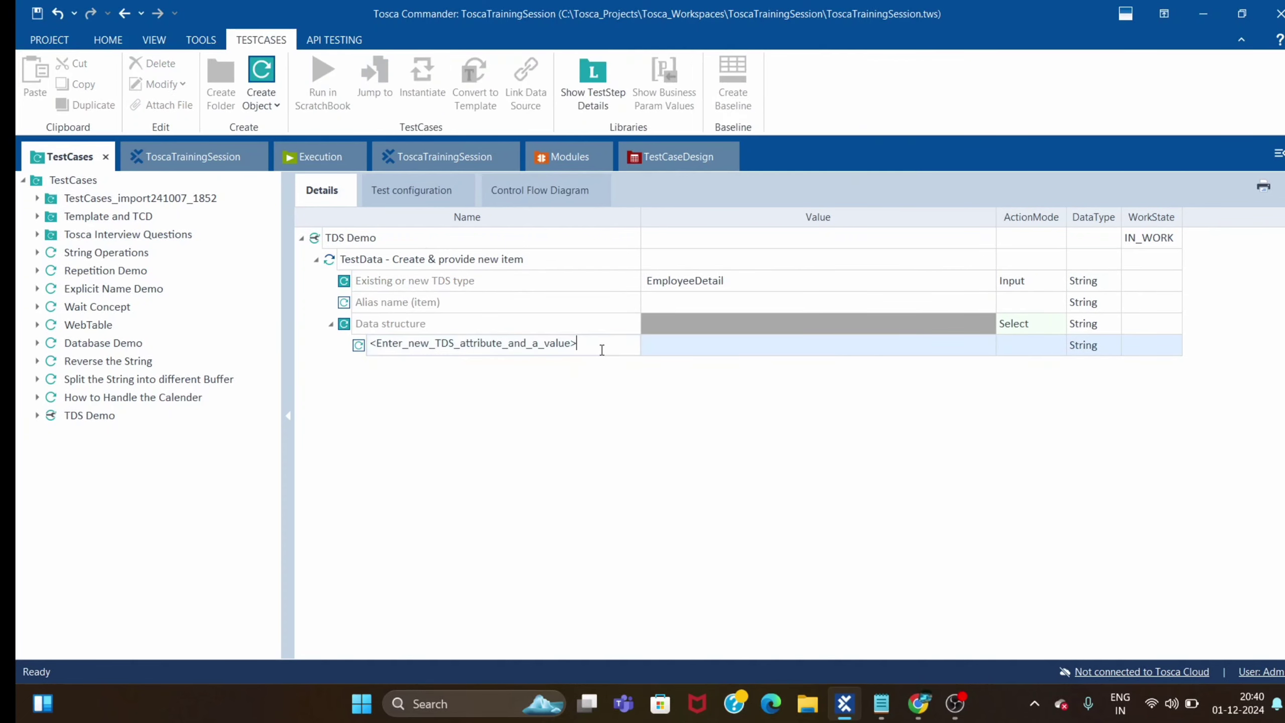
drag(572, 346, 16, 358)
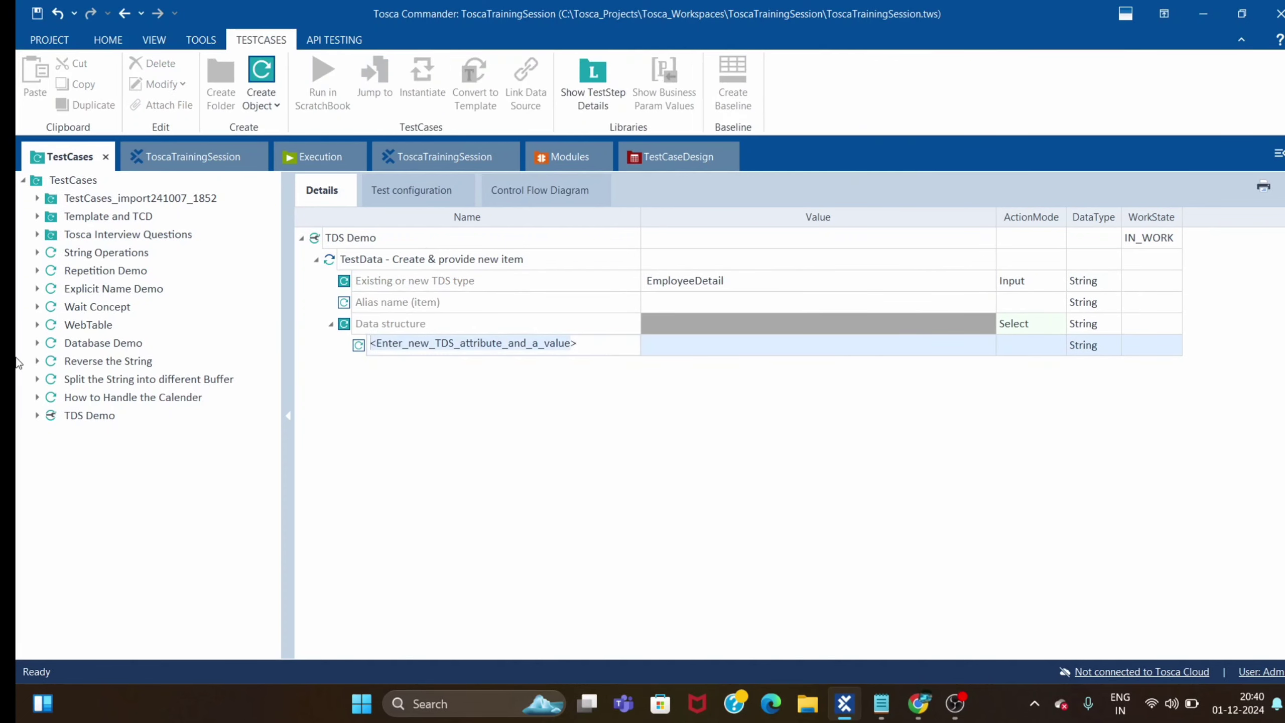
text(EmpID>)
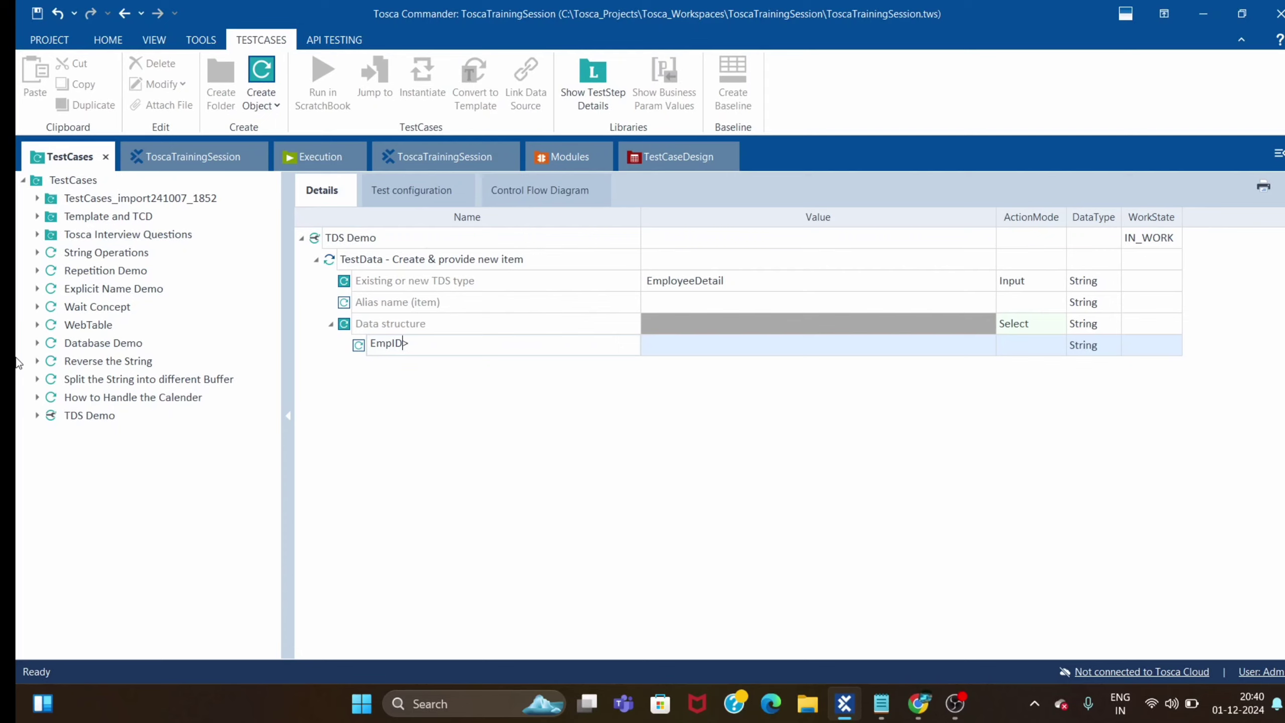
key(Delete)
click(567, 412)
Step: Add a second attribute called Name to the data structure, below EmpID
double_click(514, 367)
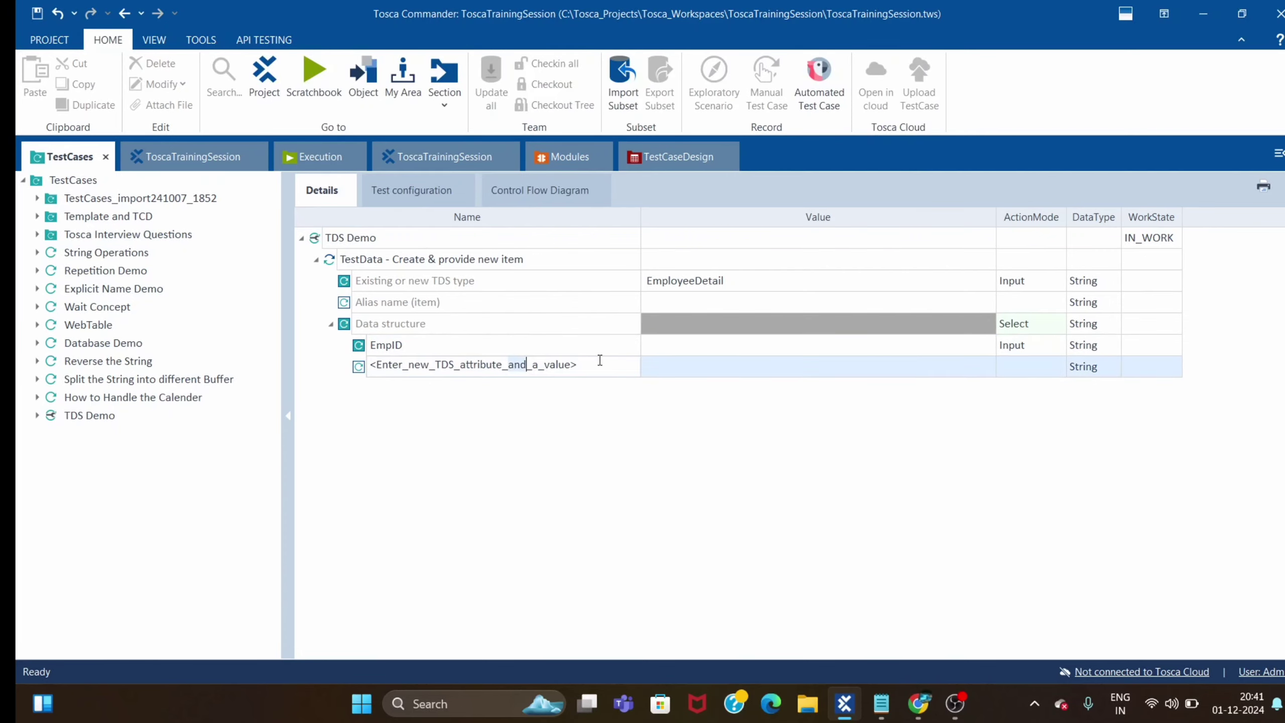
drag(591, 361, 75, 381)
text(Name)
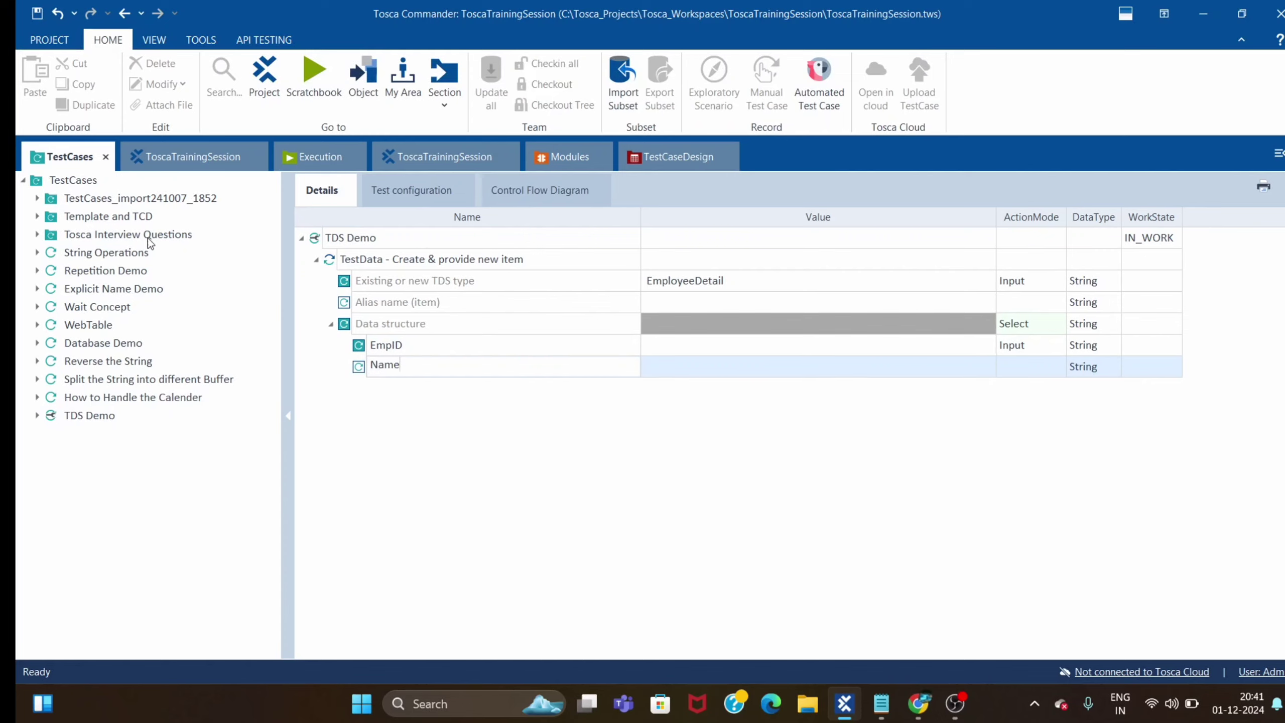
click(701, 460)
Step: Add a third attribute called Designation to the data structure
click(460, 387)
drag(594, 395, 250, 386)
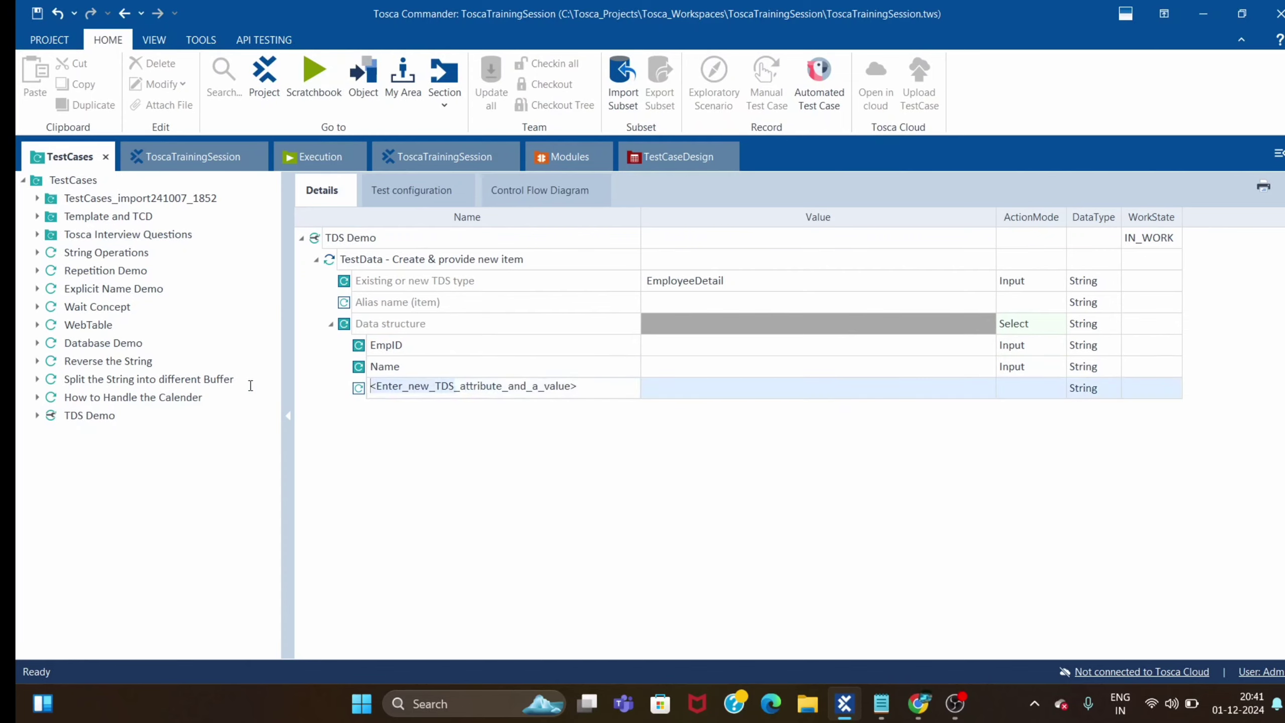
click(578, 387)
drag(595, 387, 265, 385)
text(Designation)
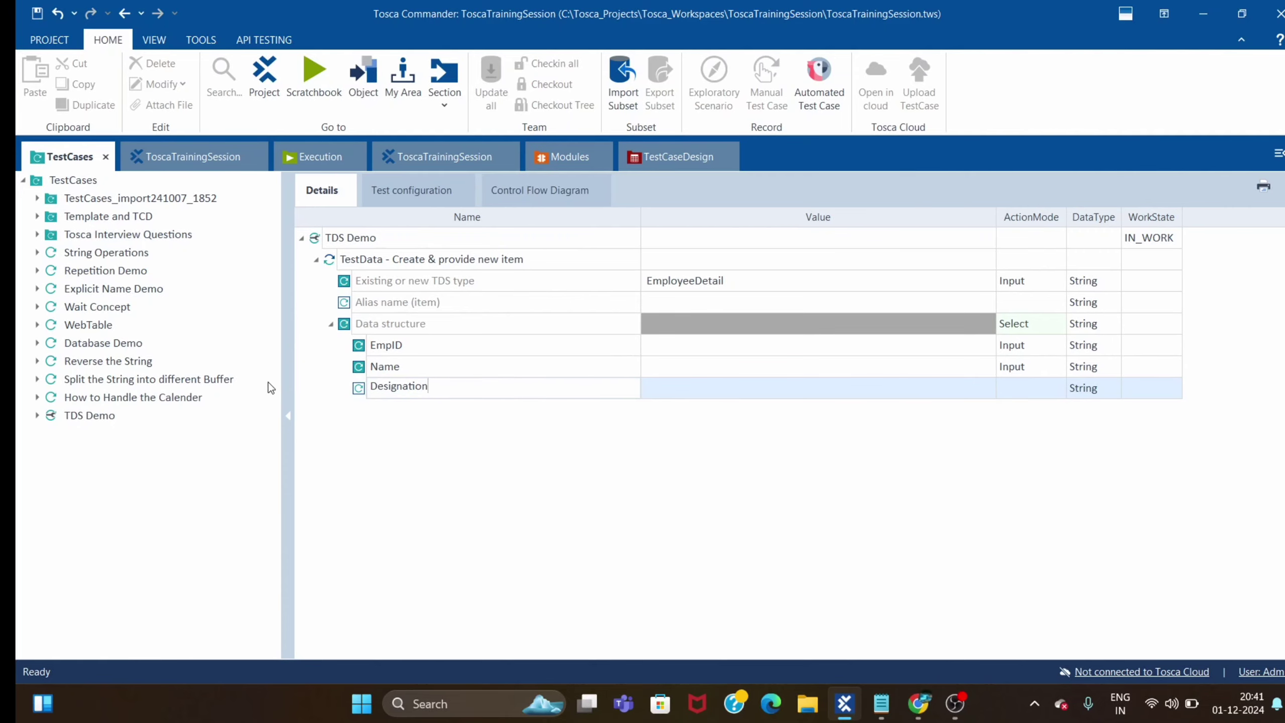
click(822, 513)
Step: Add a fourth attribute called Company Name to the data structure
click(543, 414)
drag(583, 411, 288, 392)
text(Comp)
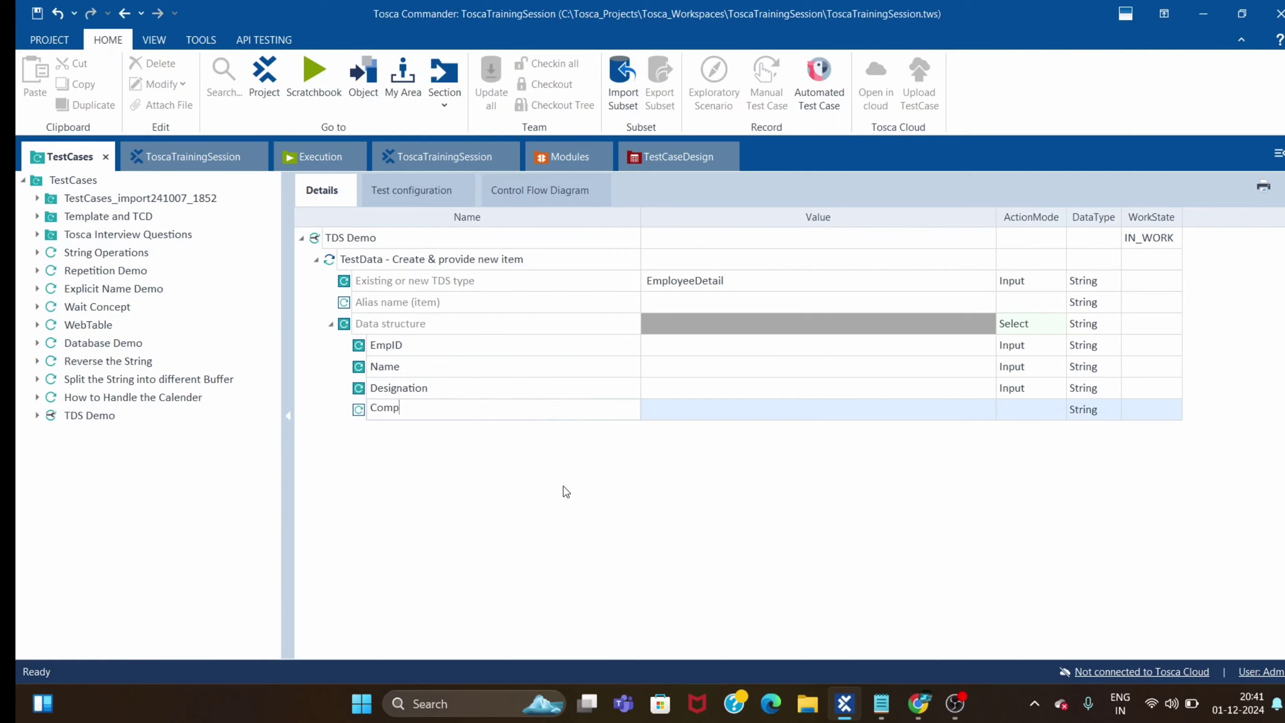
text(any Name)
key(Return)
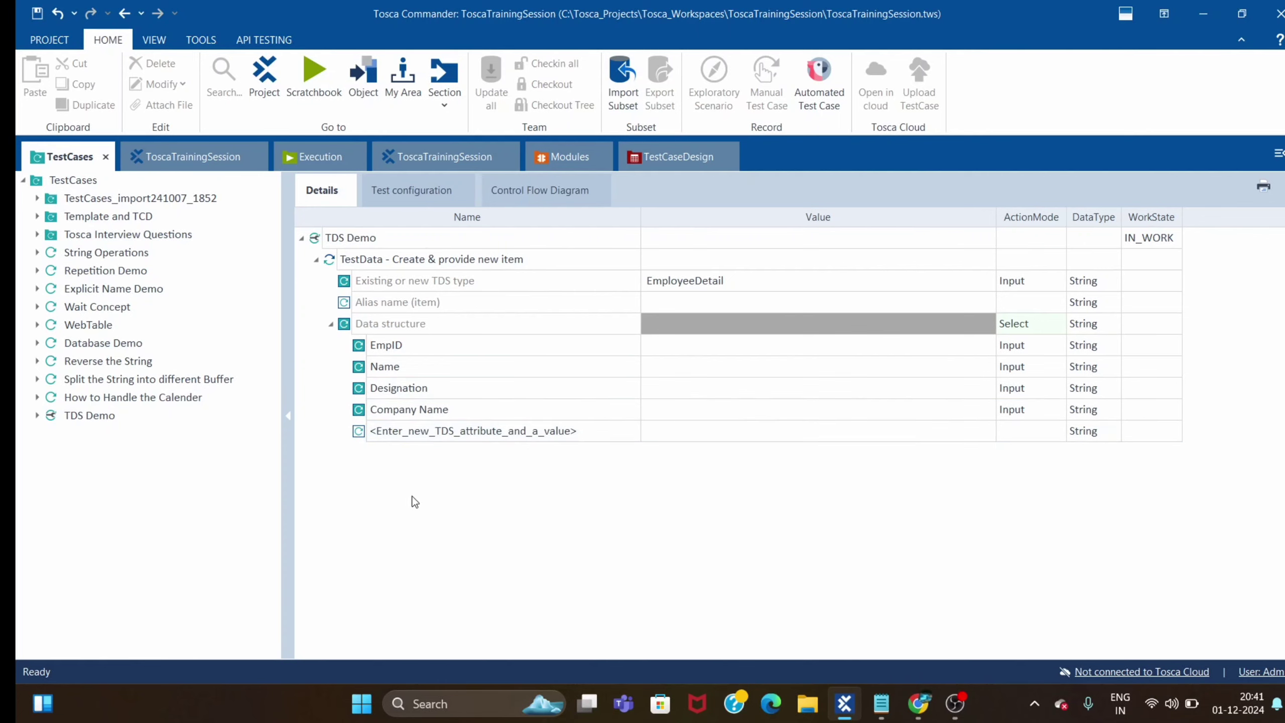
Step: Enter the employee's ID and name as the values of the EmpID and Name attributes
click(680, 346)
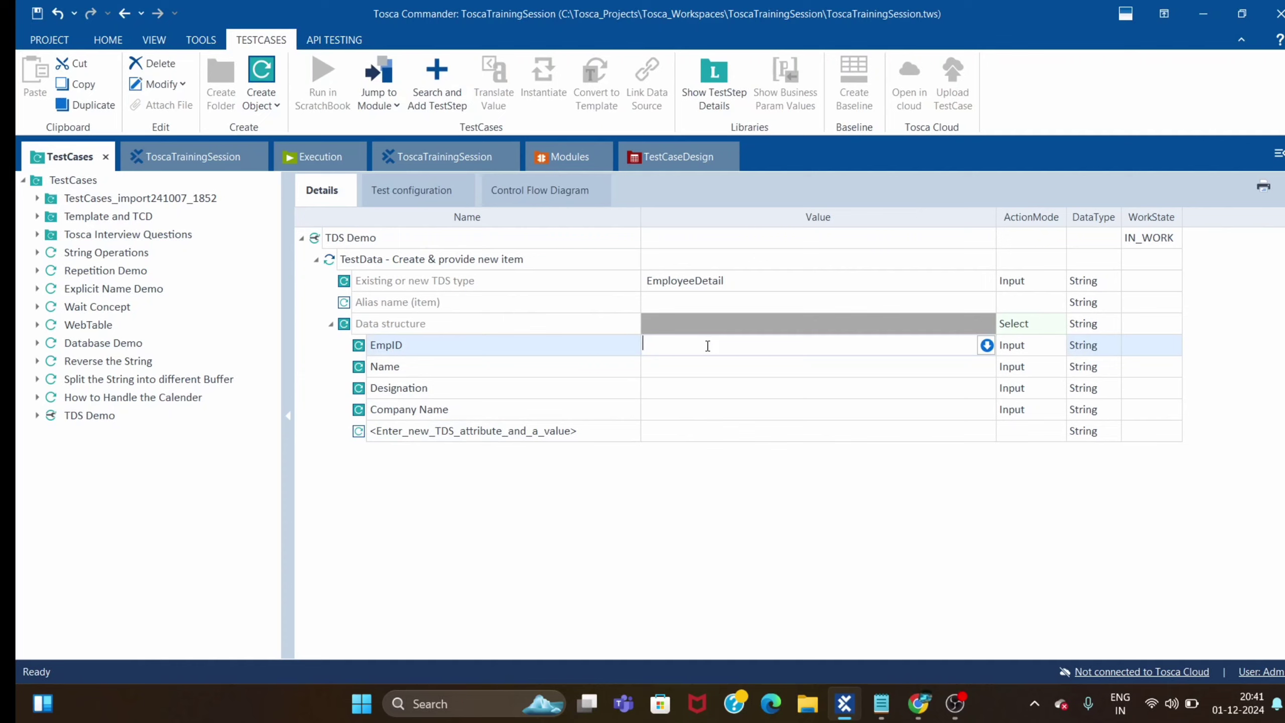
text(123)
click(722, 367)
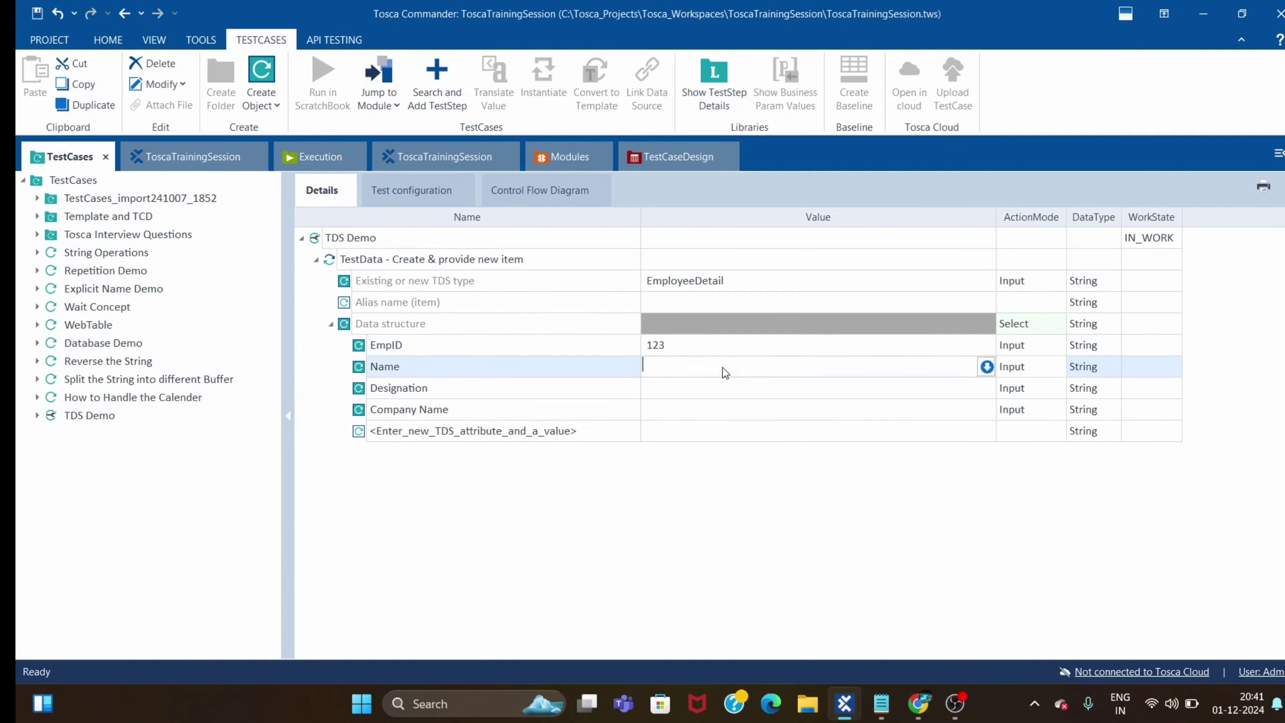
text(Ram)
Step: Set the Designation value to TL and the Company Name value to Wipro
click(692, 388)
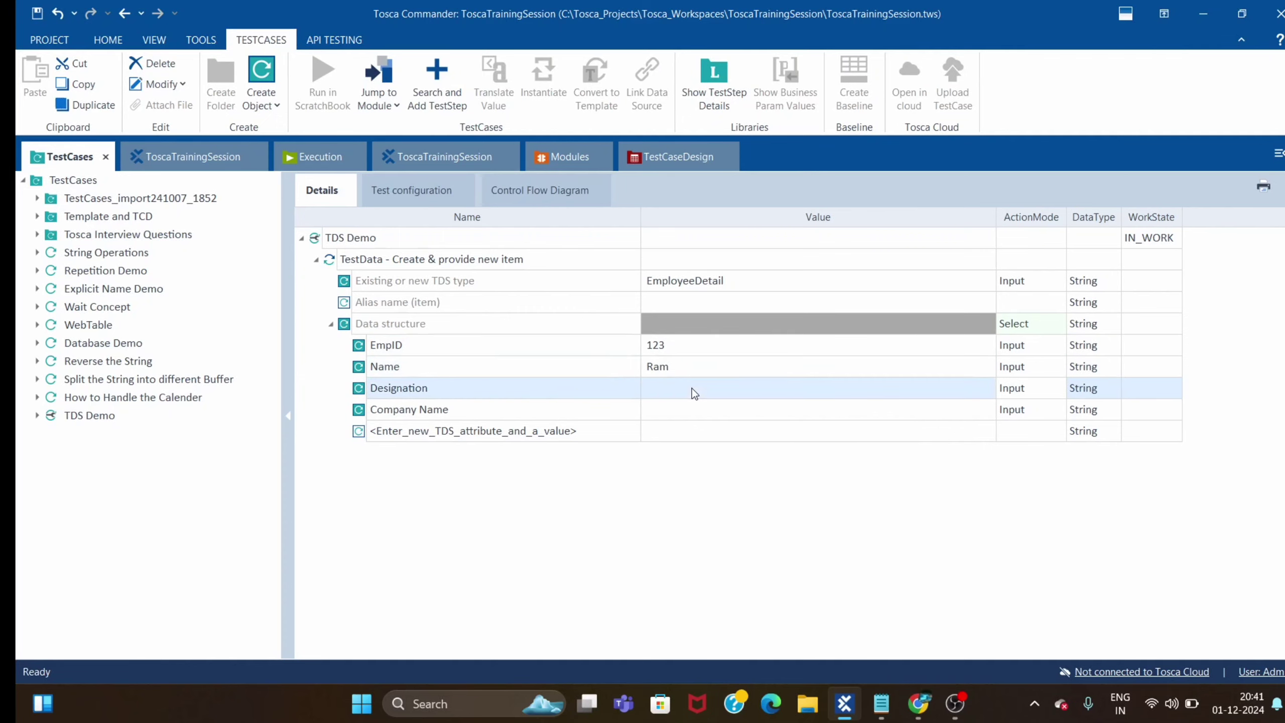
click(691, 388)
text(TL)
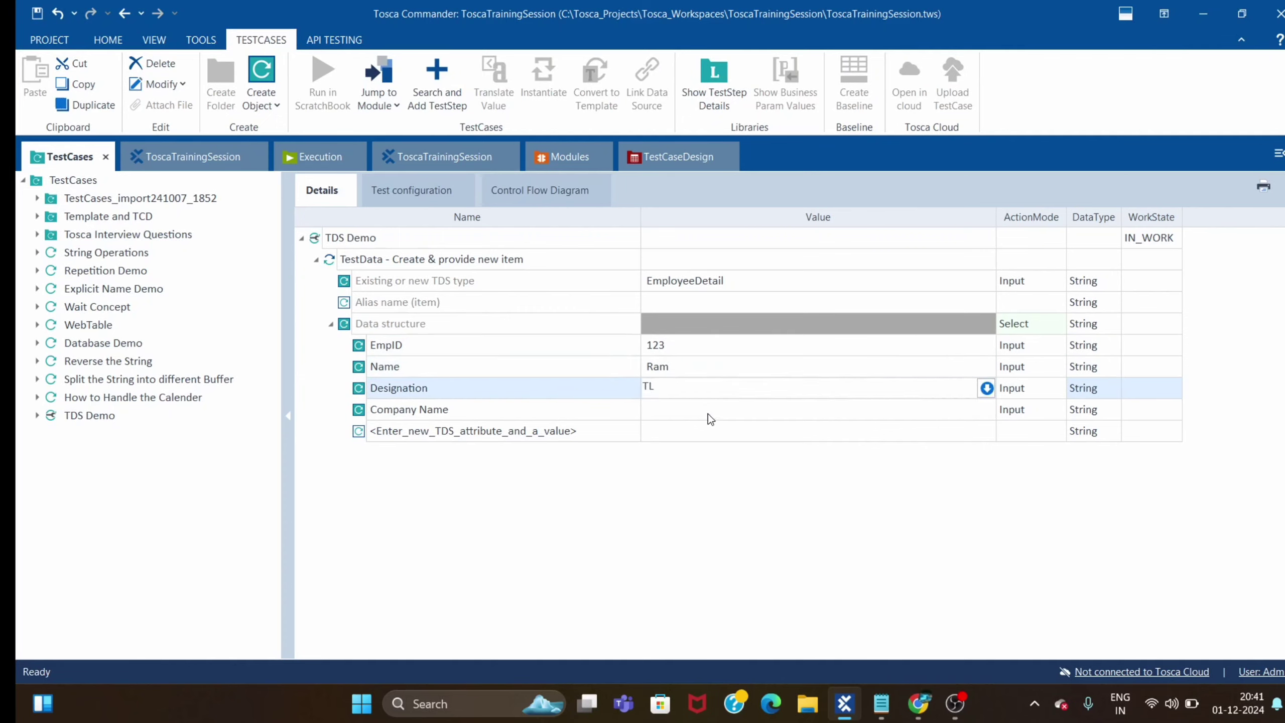
click(698, 412)
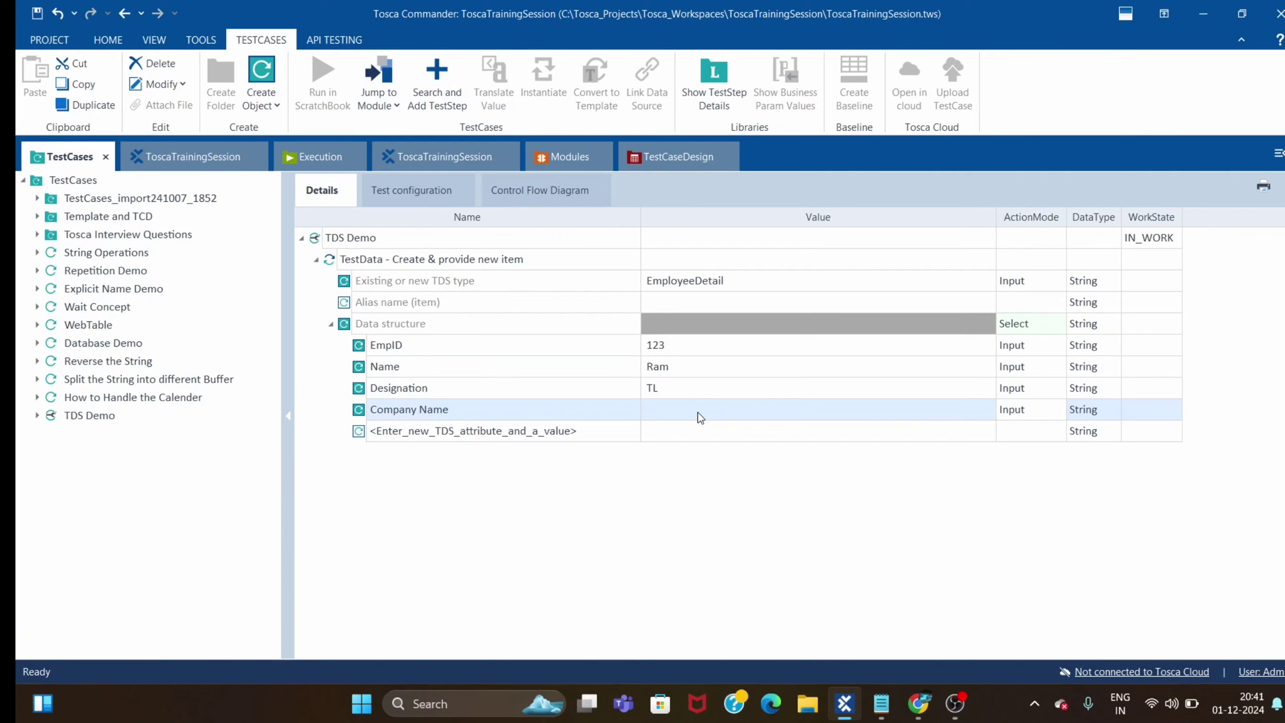
click(697, 412)
text(Wipro)
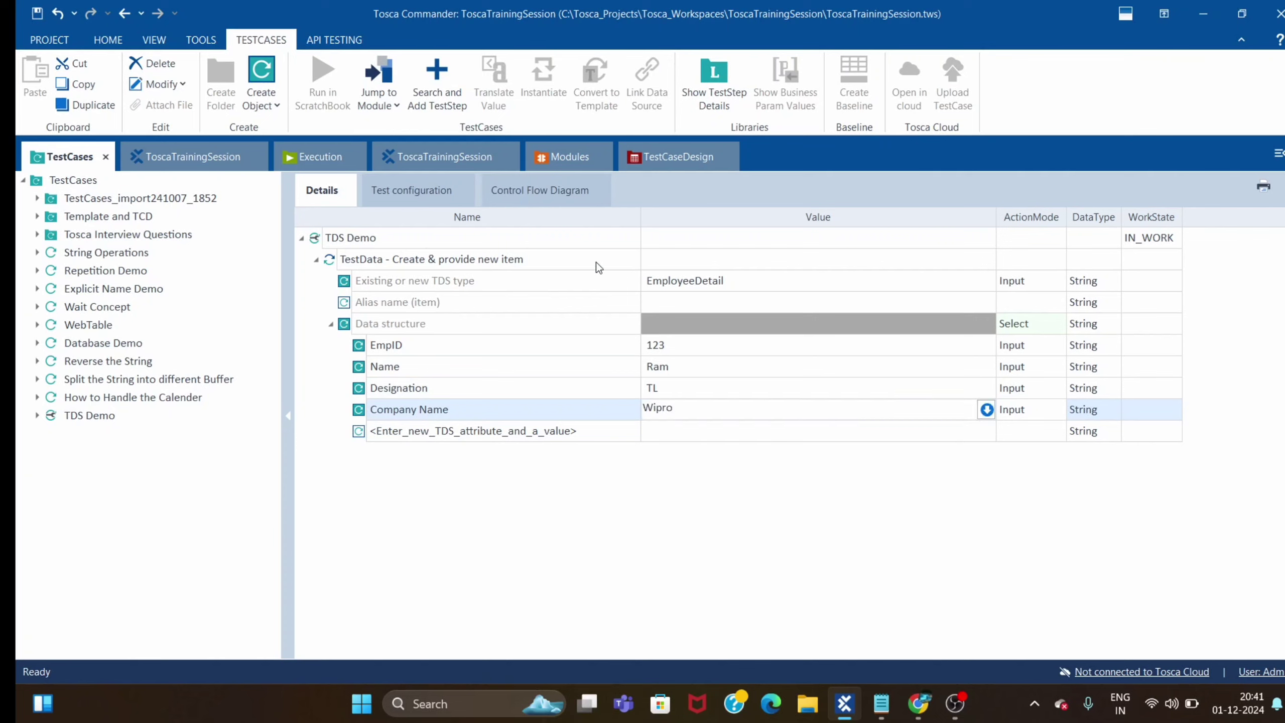
click(514, 553)
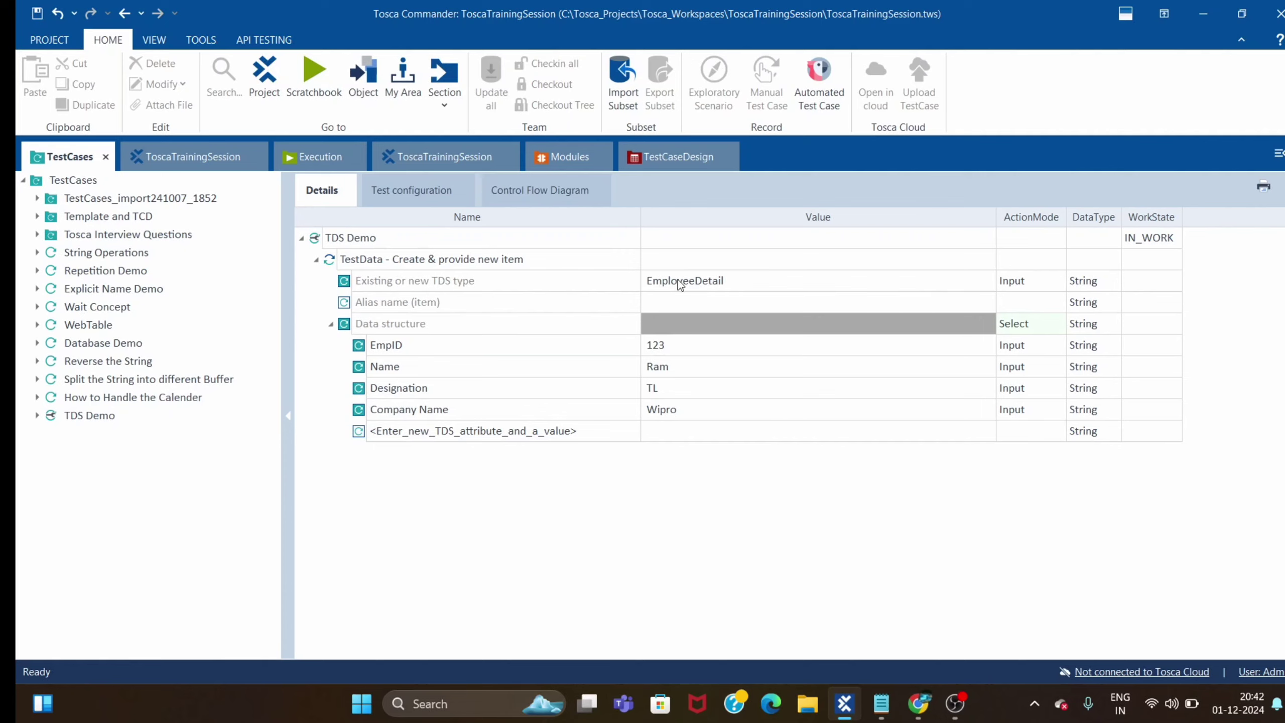
Step: Compare the TDS Demo test configuration's endpoint and repository with the Test Data Management page in Chrome, then return to the test case details
click(96, 416)
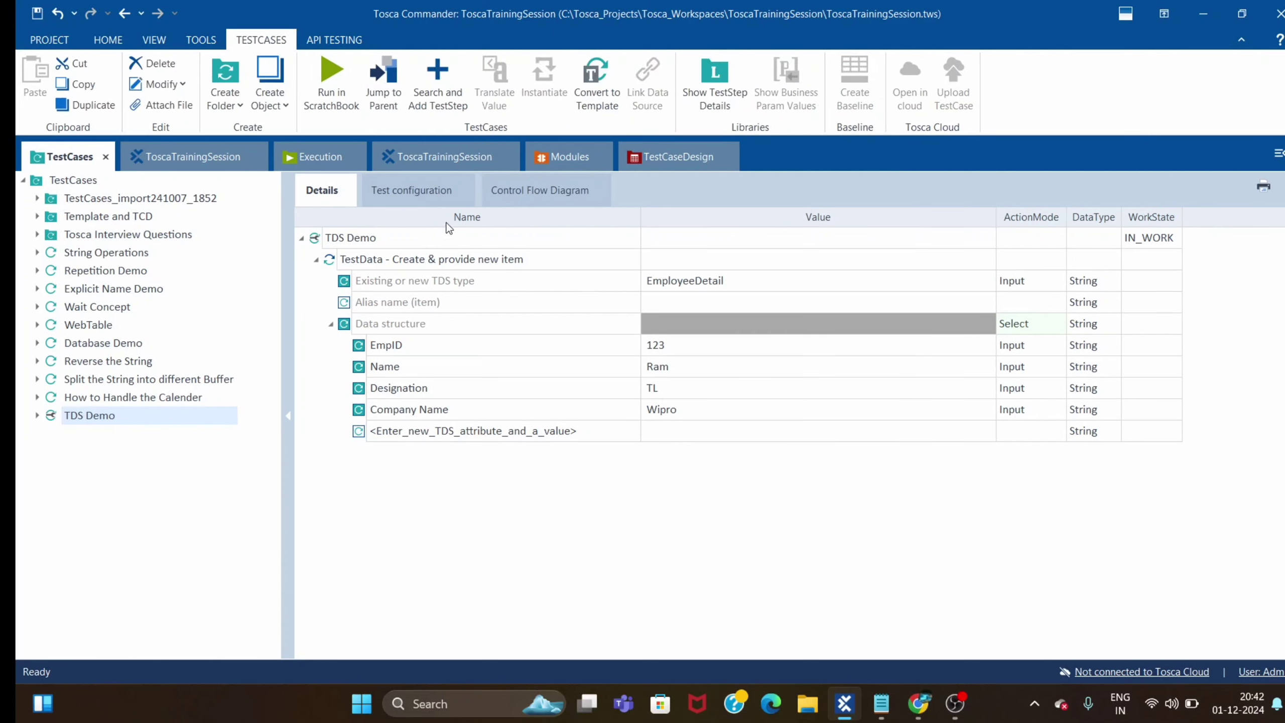
click(407, 192)
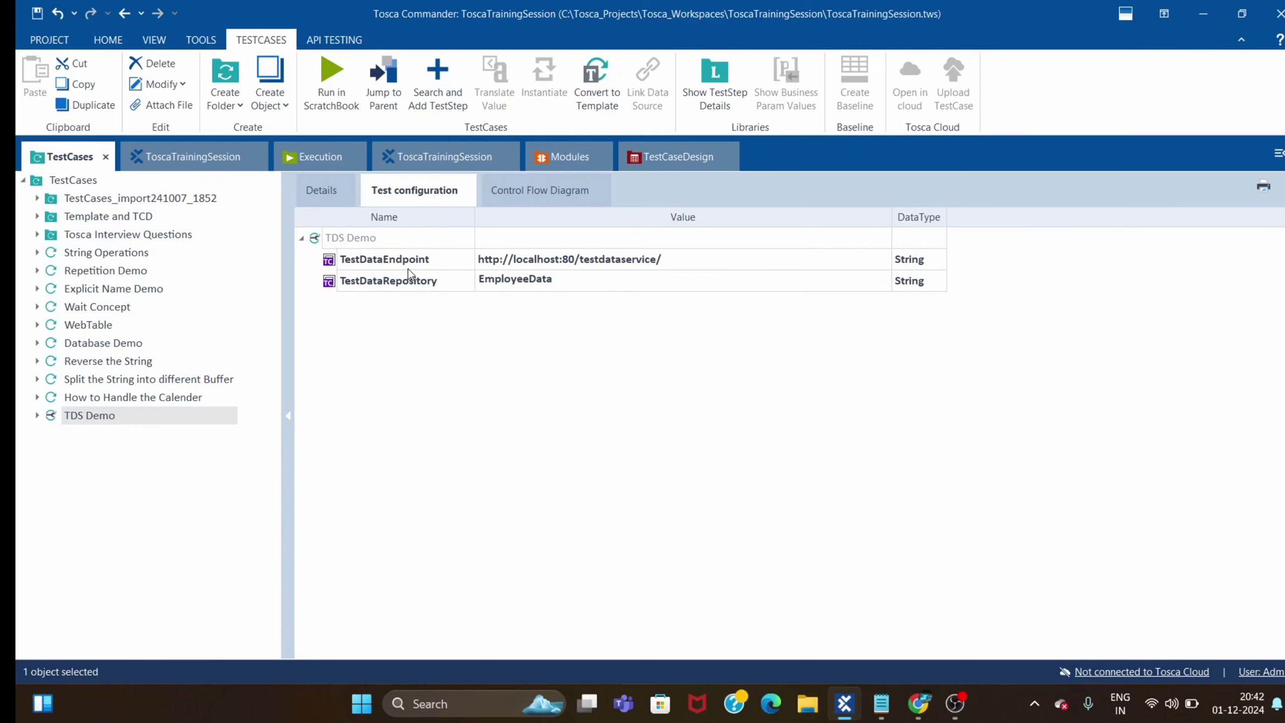
click(922, 706)
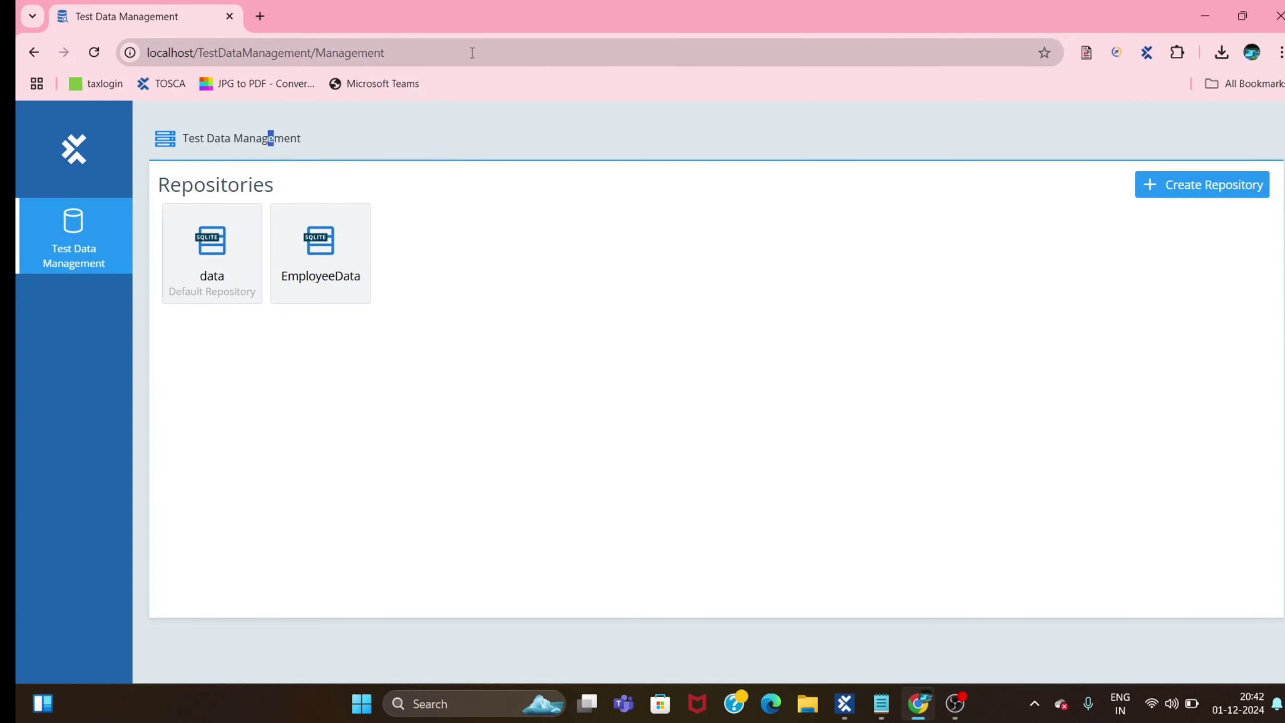
click(1191, 14)
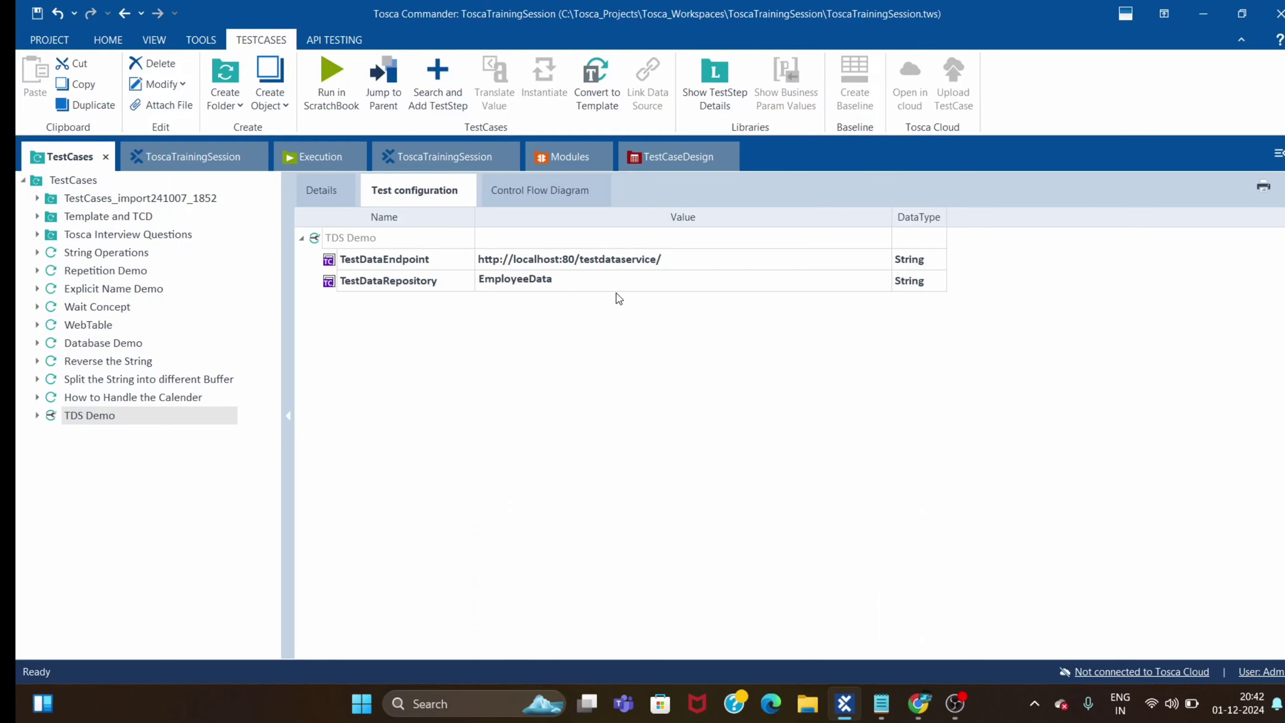
click(918, 704)
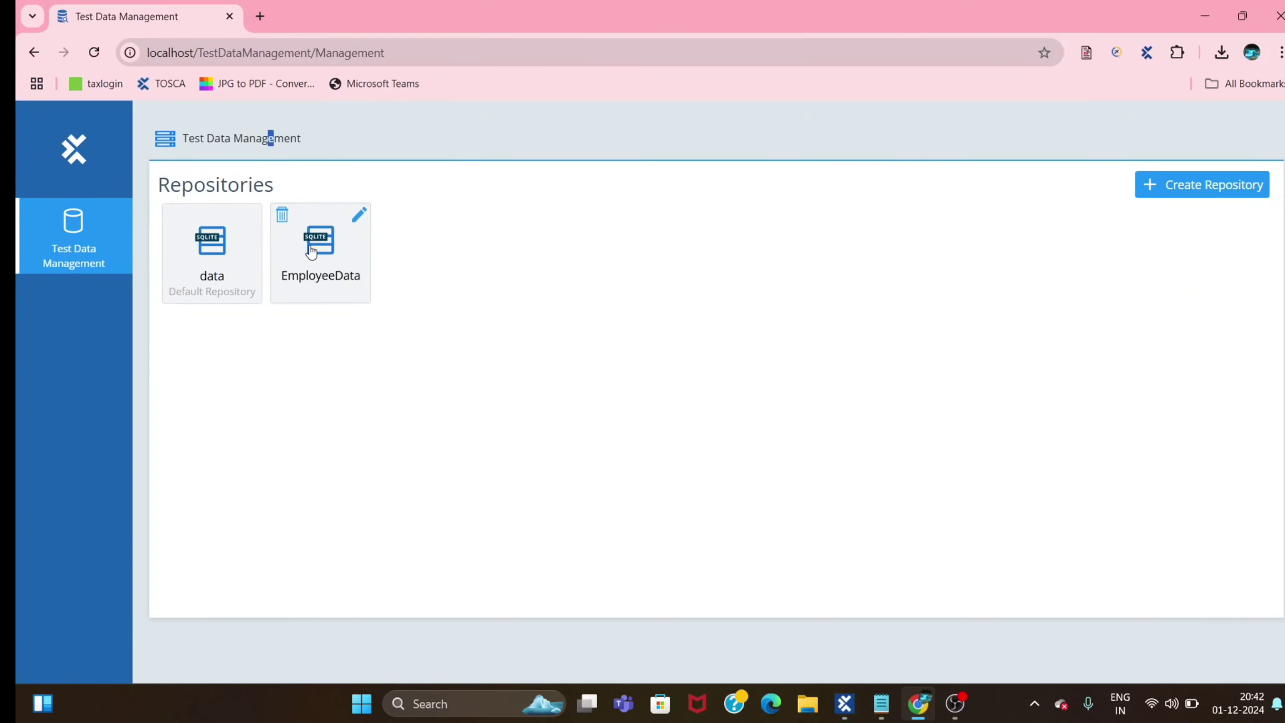
click(1203, 14)
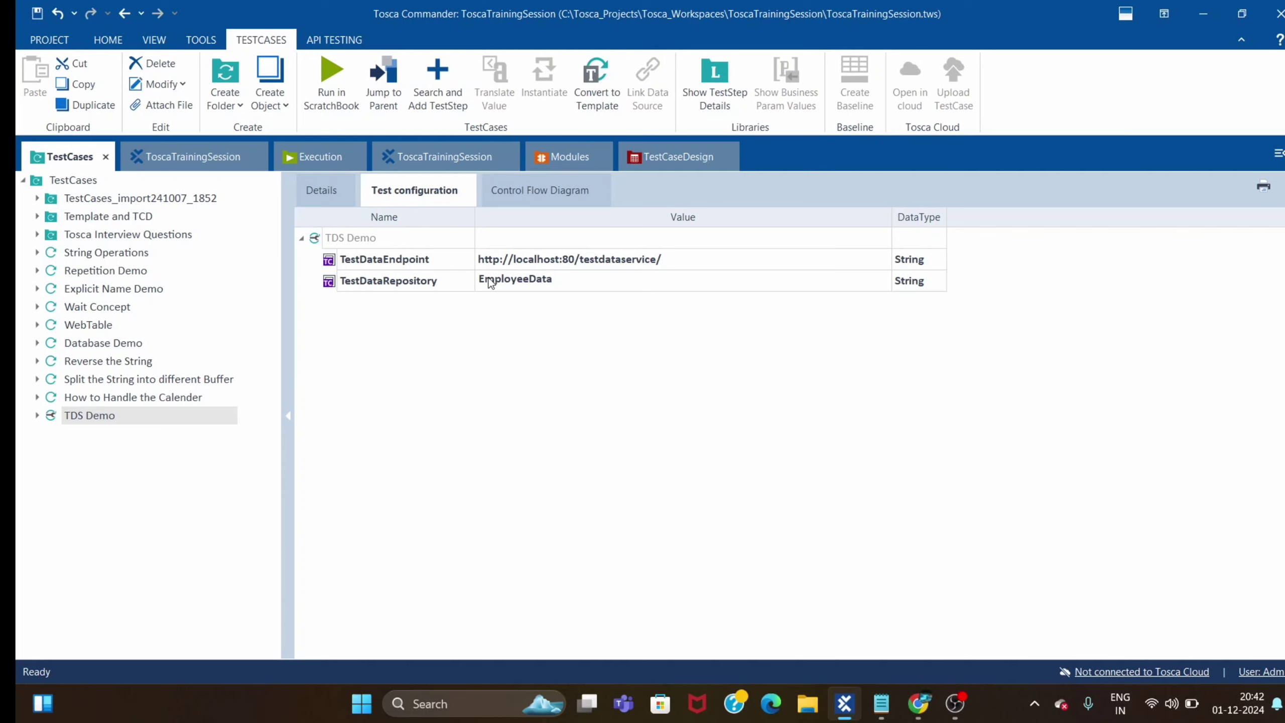
click(322, 191)
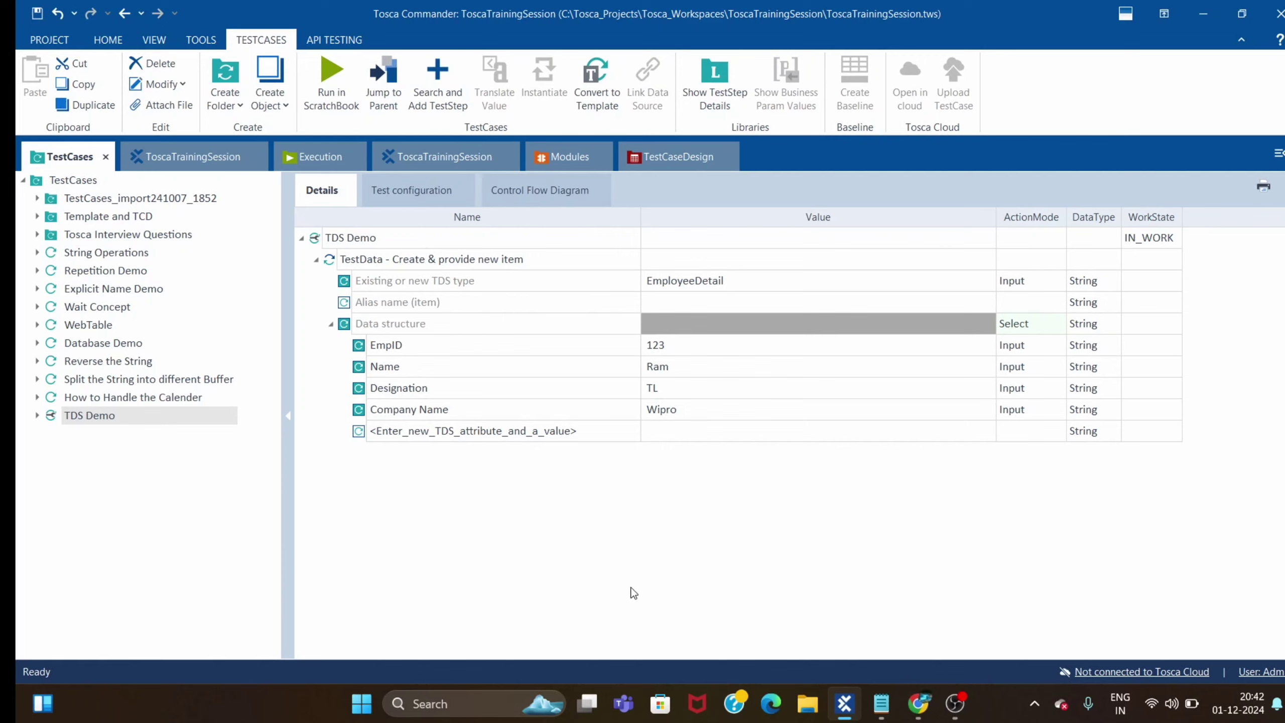
Step: Run the TDS Demo test case in the ScratchBook
click(361, 247)
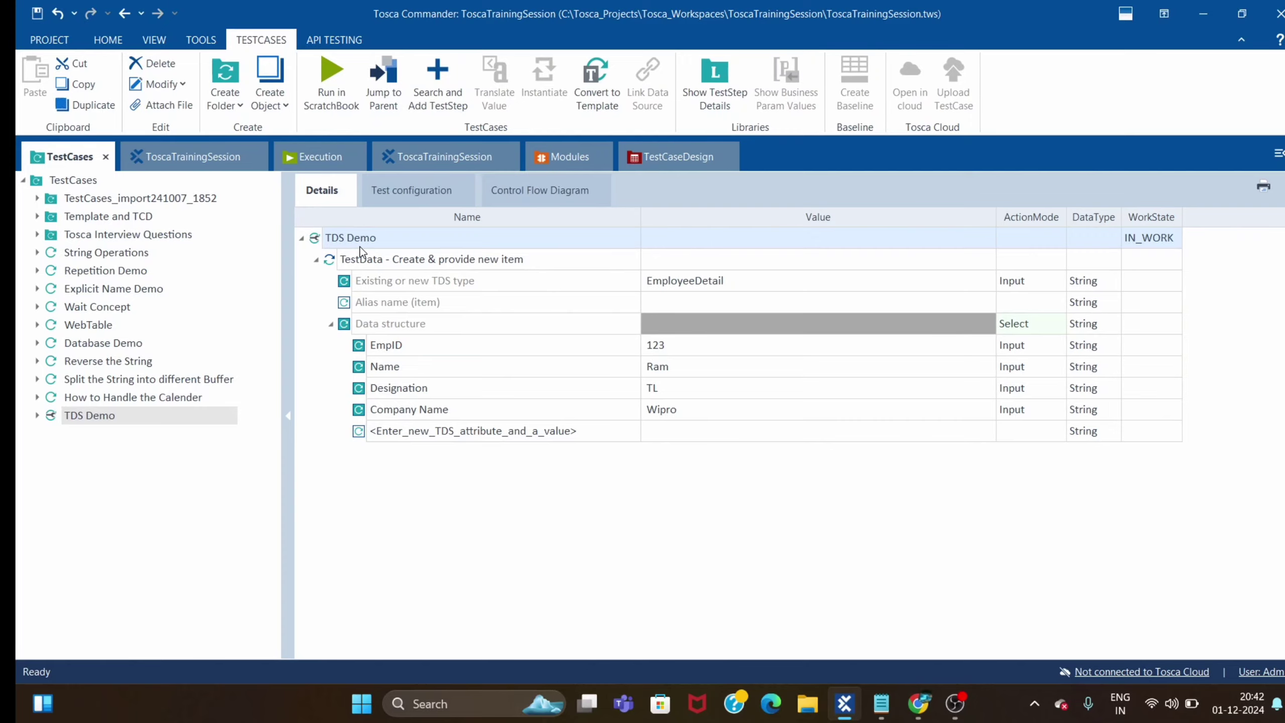
key(F6)
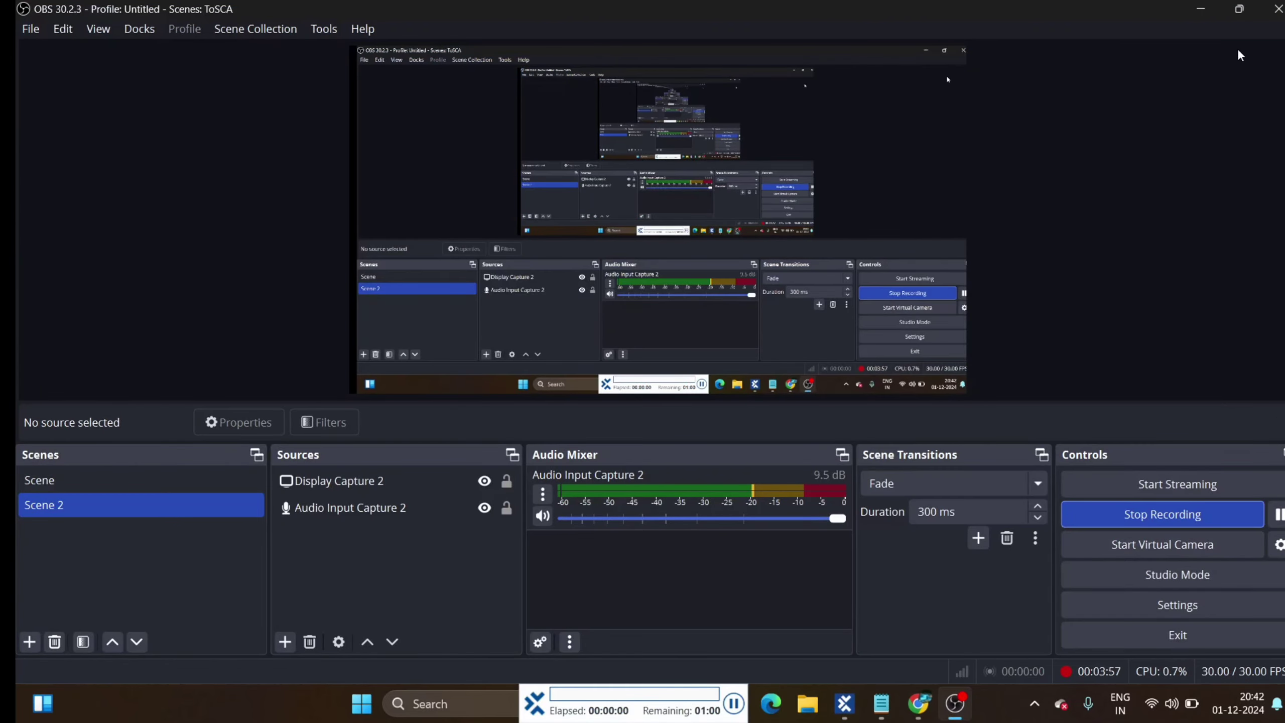
click(1201, 9)
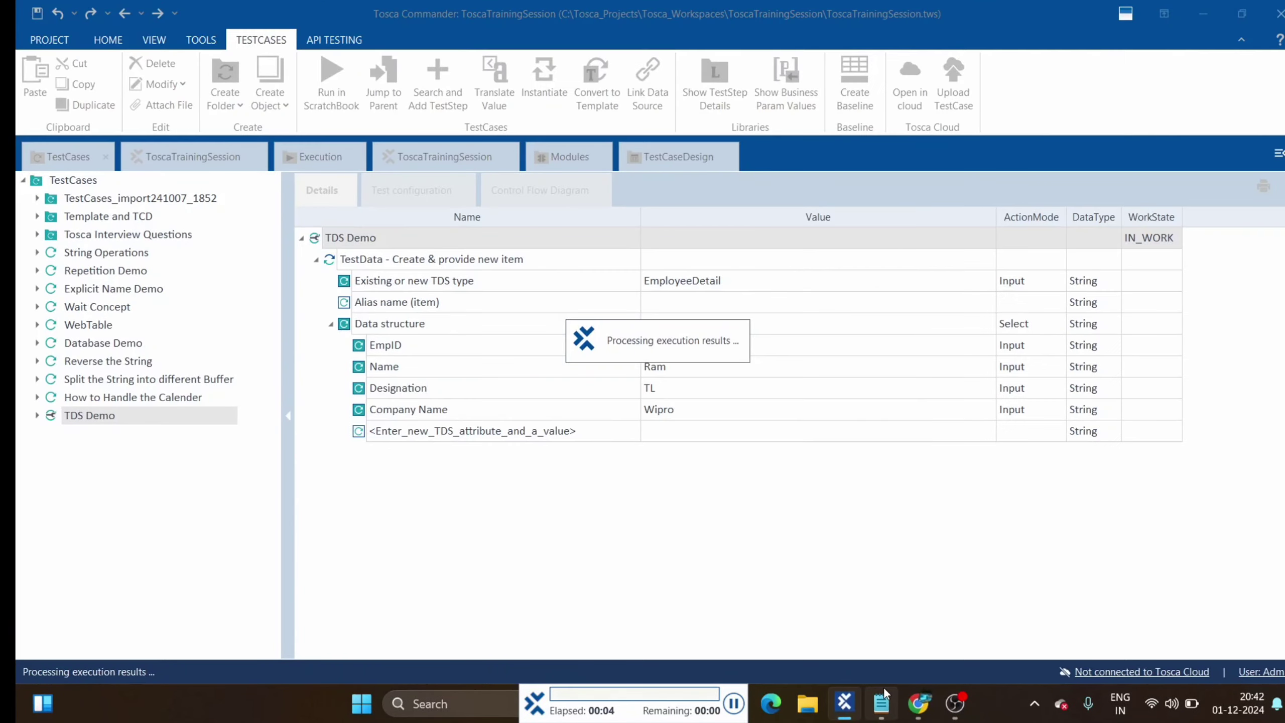
Step: Switch to Chrome, open the EmployeeData repository and inspect the EmployeeDetail records and the entry row for a new item
mouse_move(882, 685)
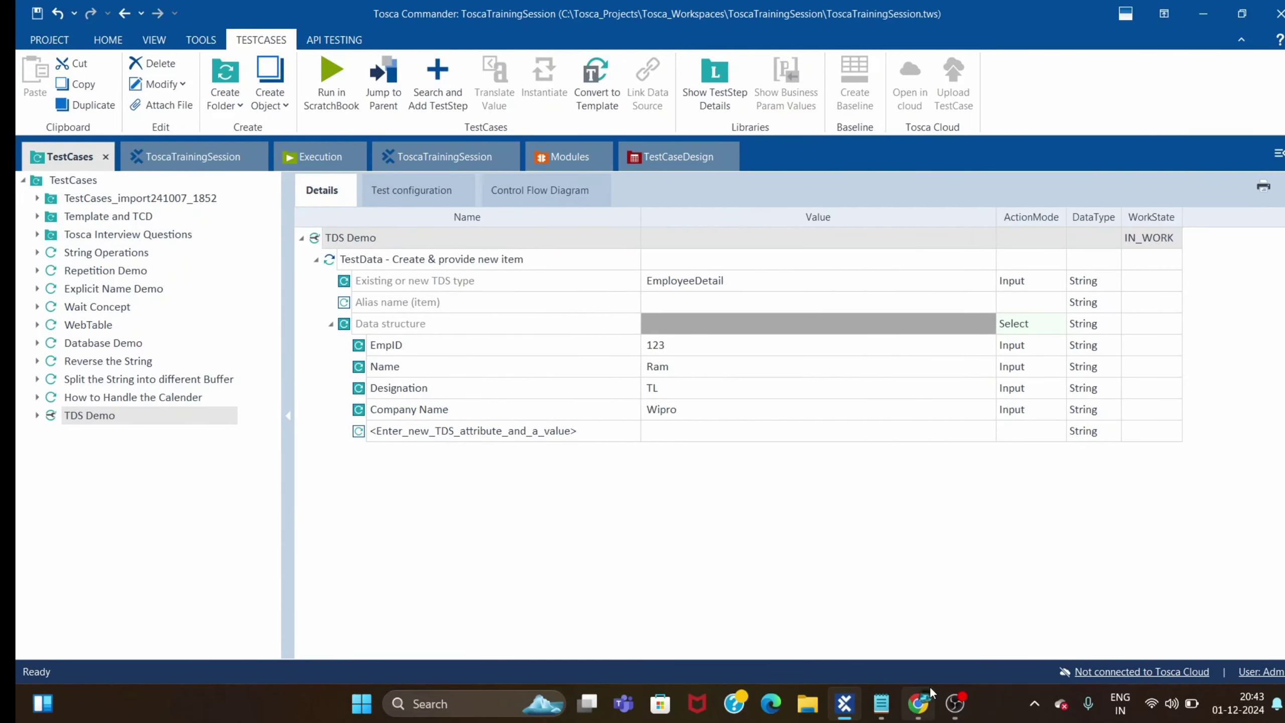
click(920, 705)
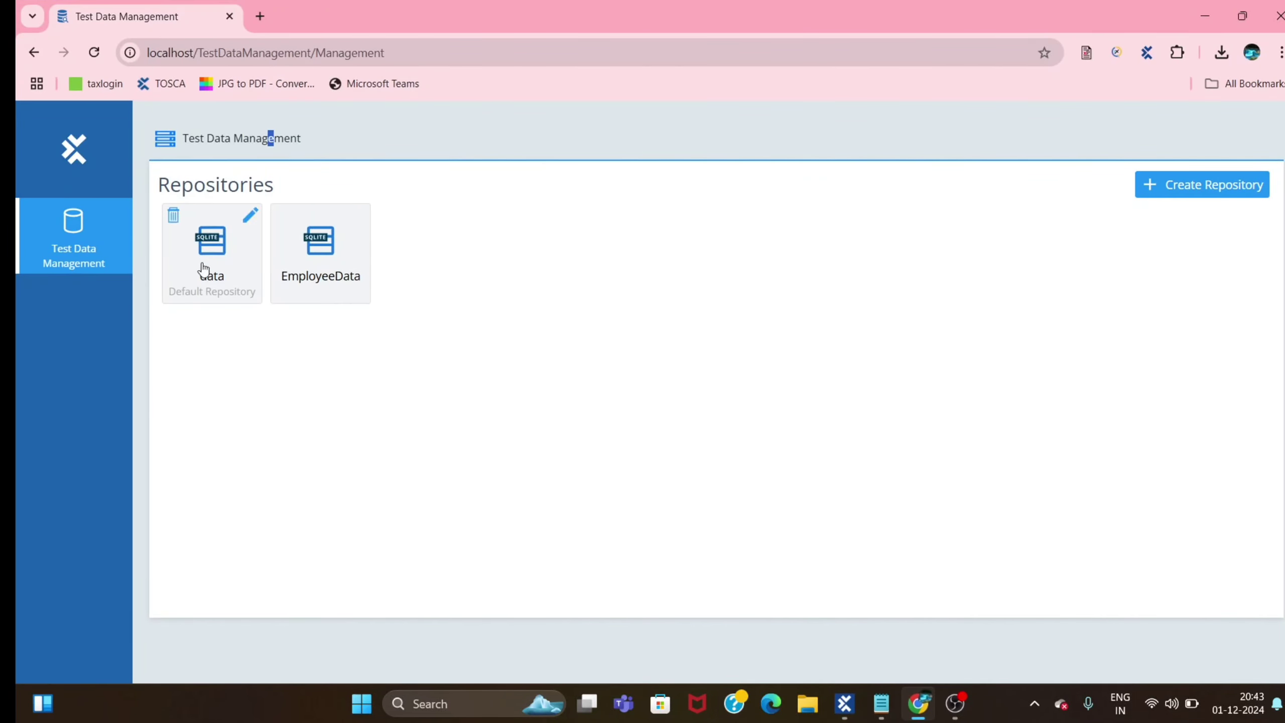
click(314, 276)
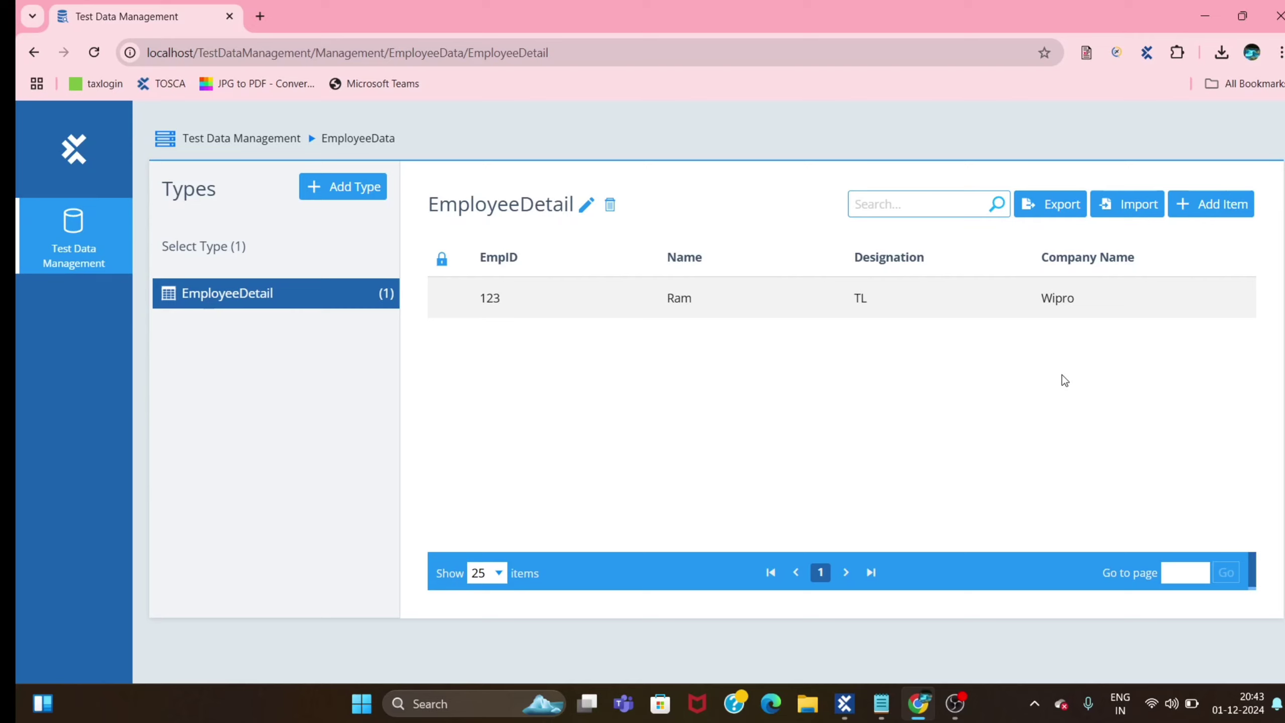
click(1192, 214)
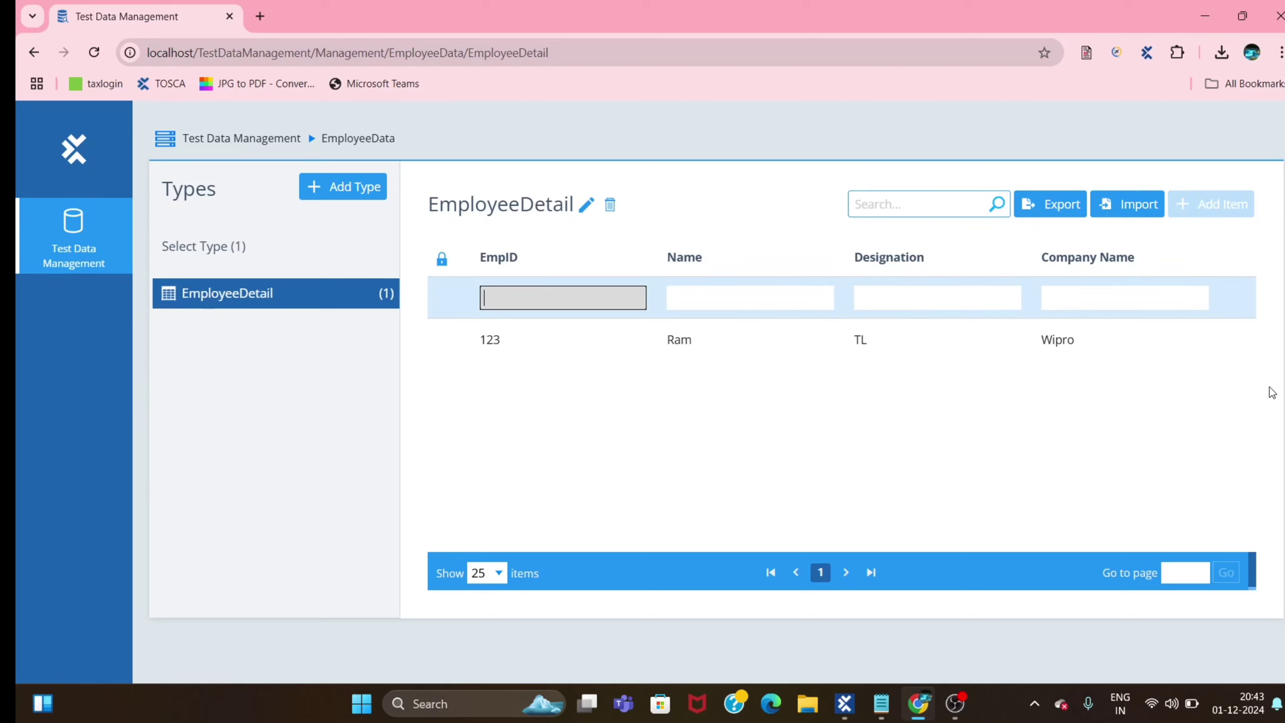
click(815, 446)
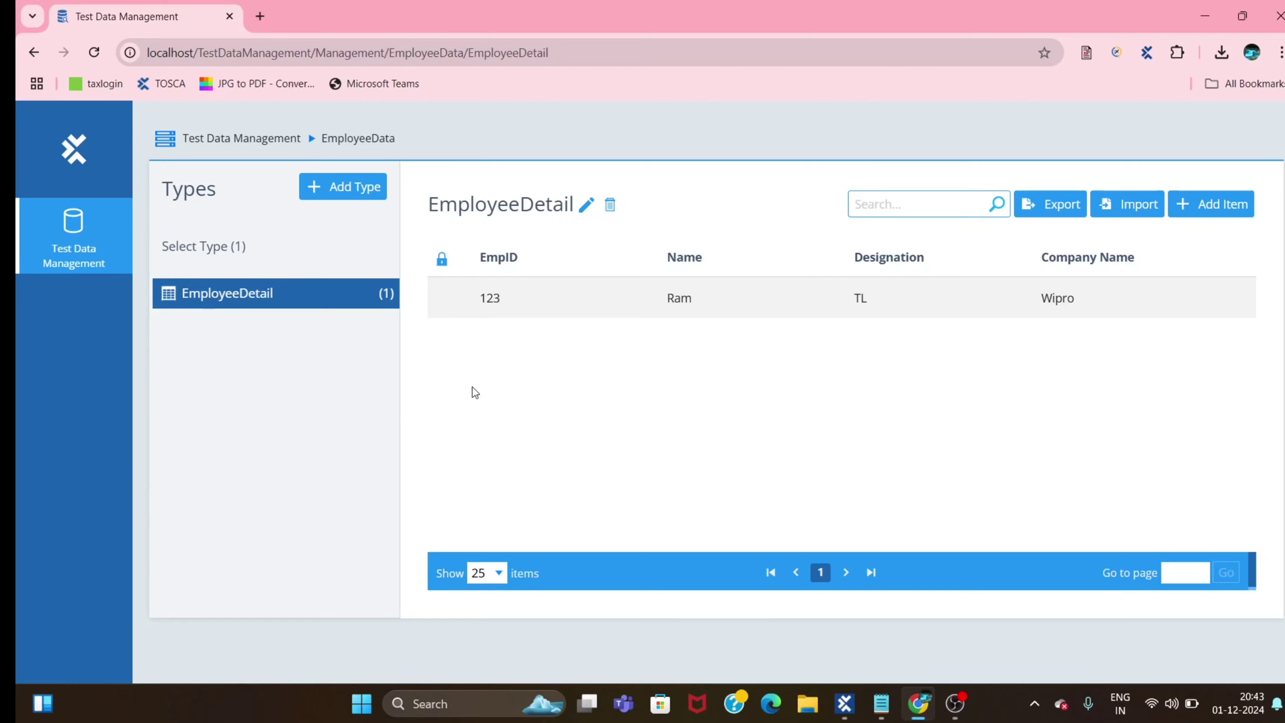
Step: Export the EmployeeDetail type with Excel as the output format
click(1050, 204)
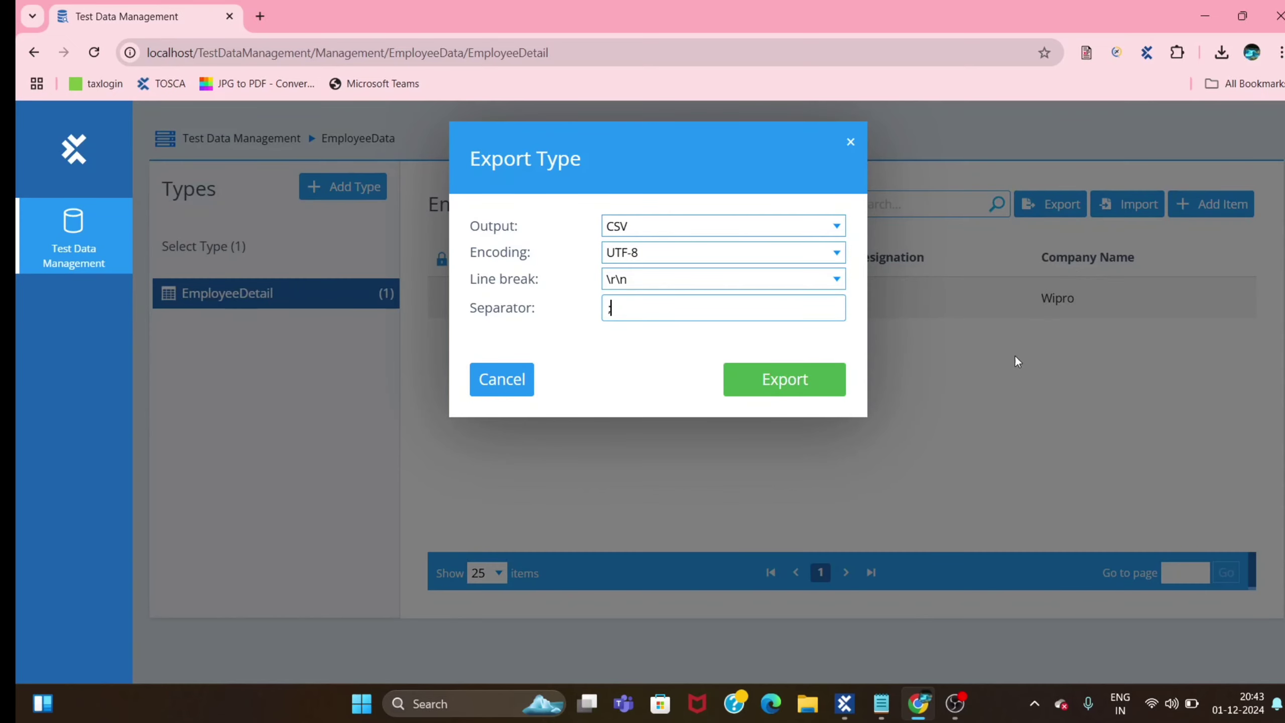
click(836, 226)
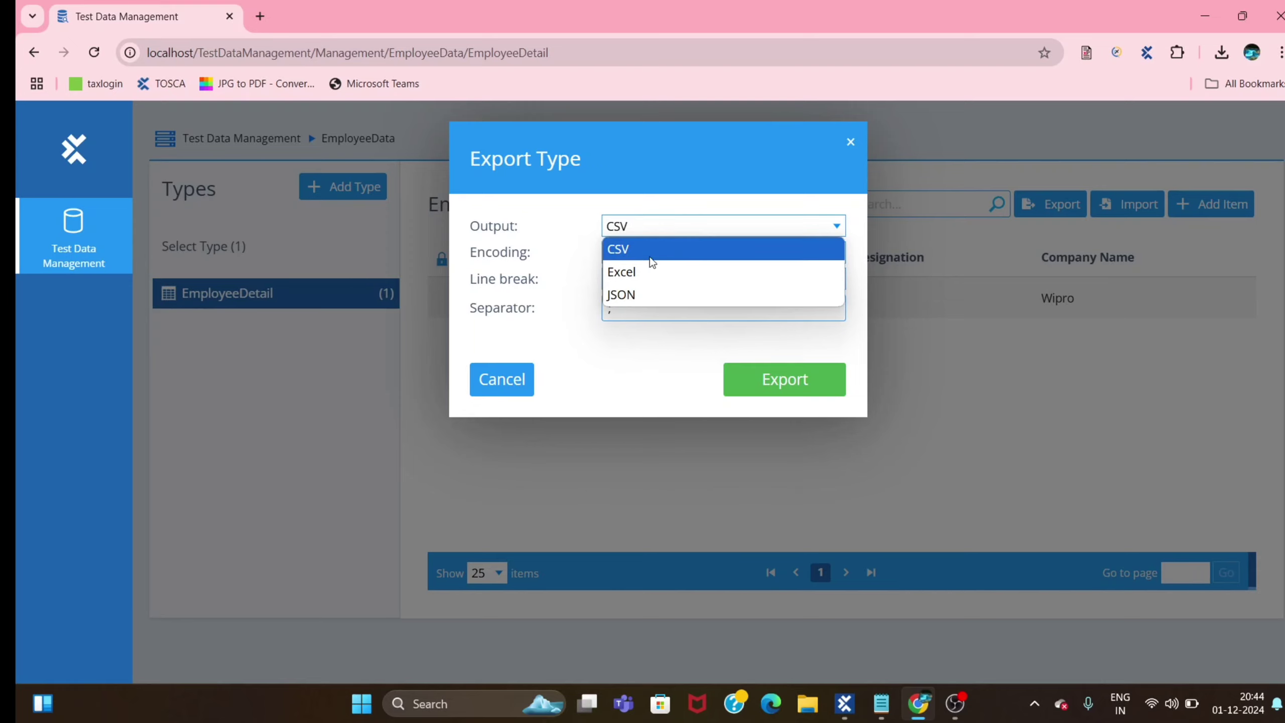
click(632, 275)
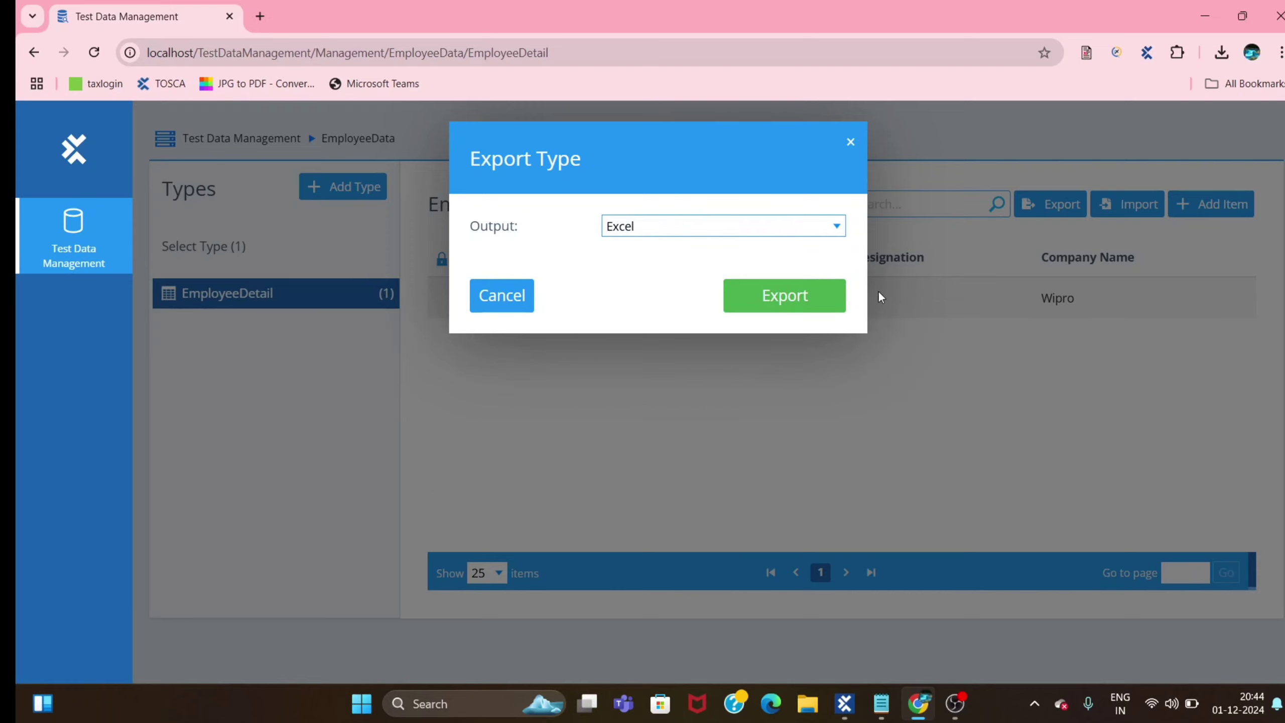
click(786, 296)
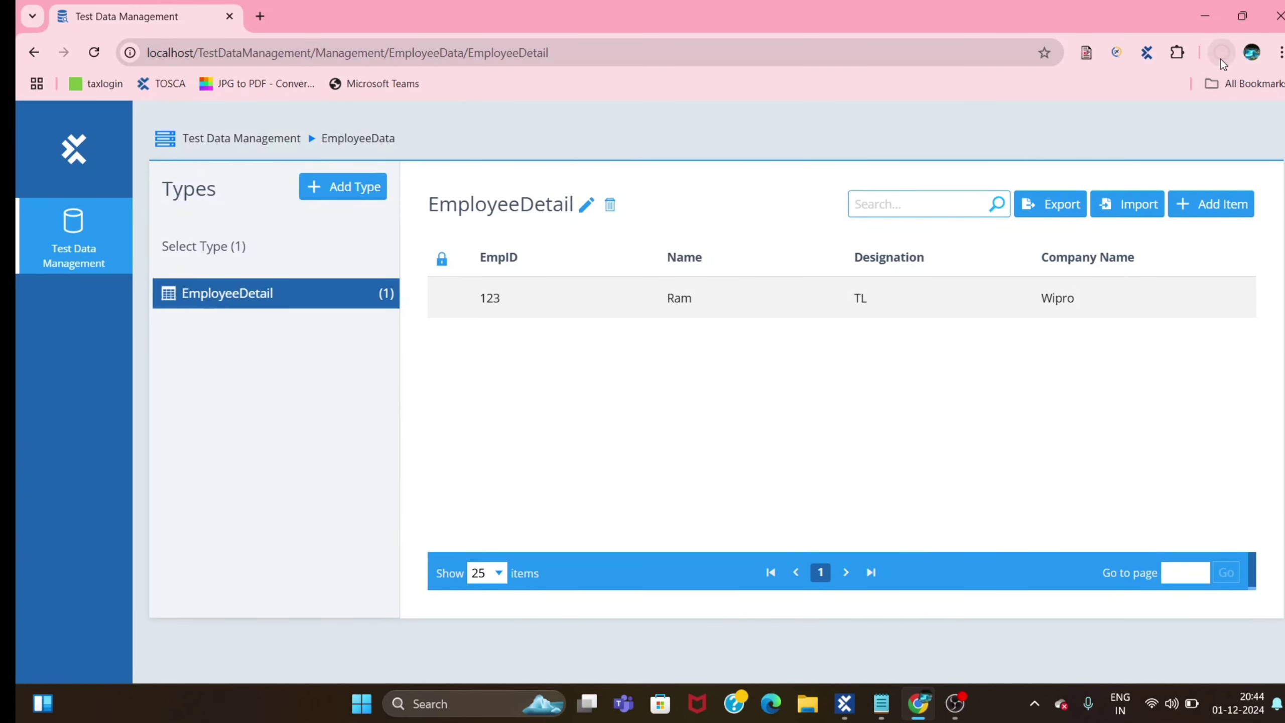
Step: Open the newly downloaded EmployeeDetail.xlsx file in Excel
click(1221, 60)
click(1220, 54)
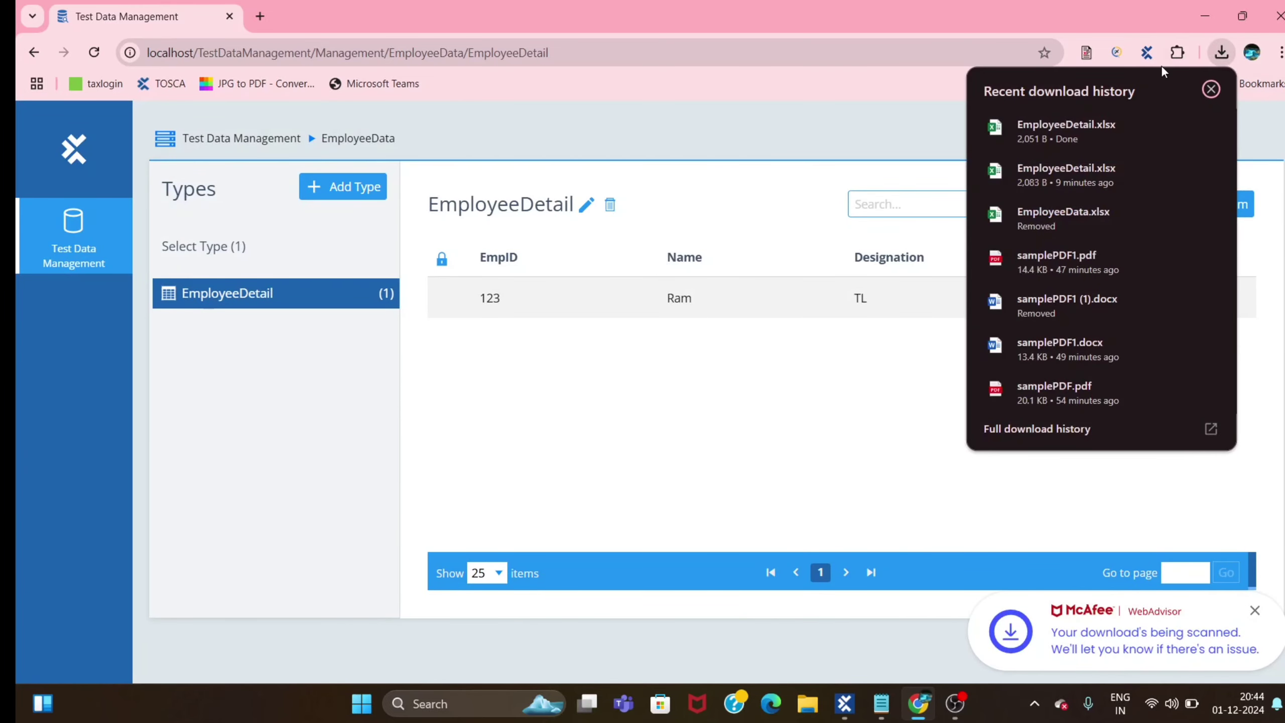
click(1022, 130)
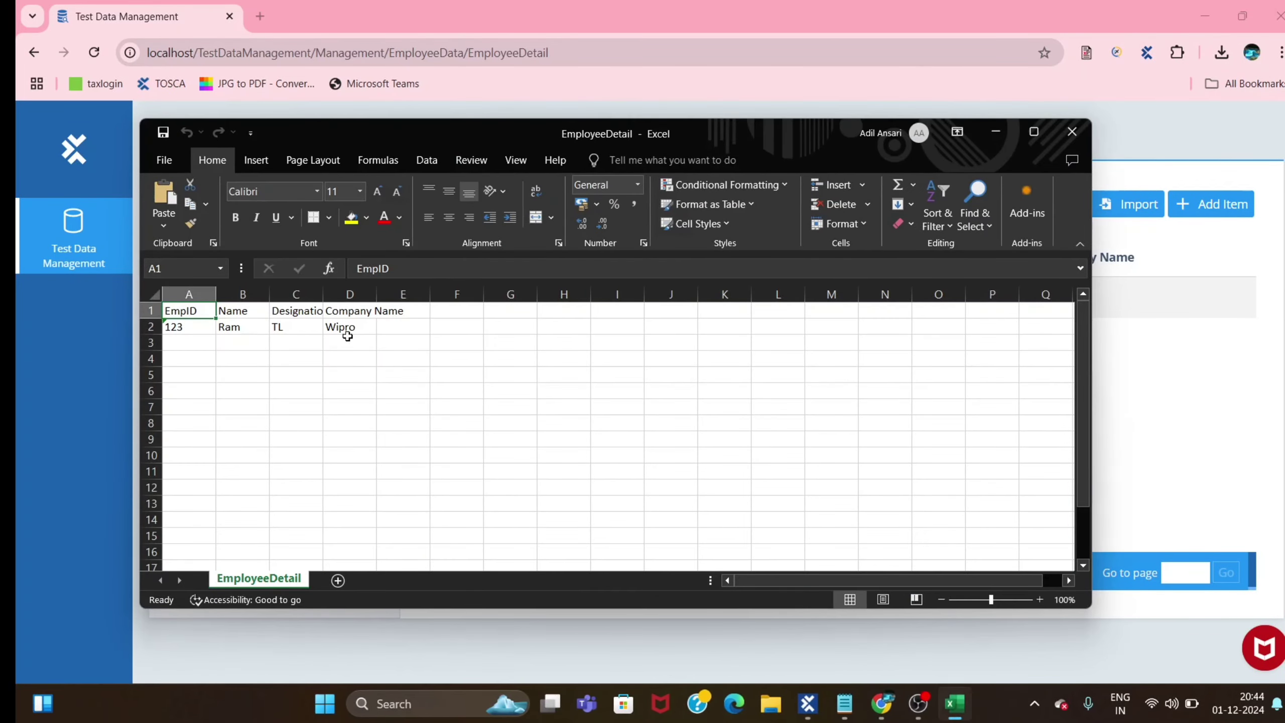
Step: Extend the EmpID series from A2 down through A5
click(190, 329)
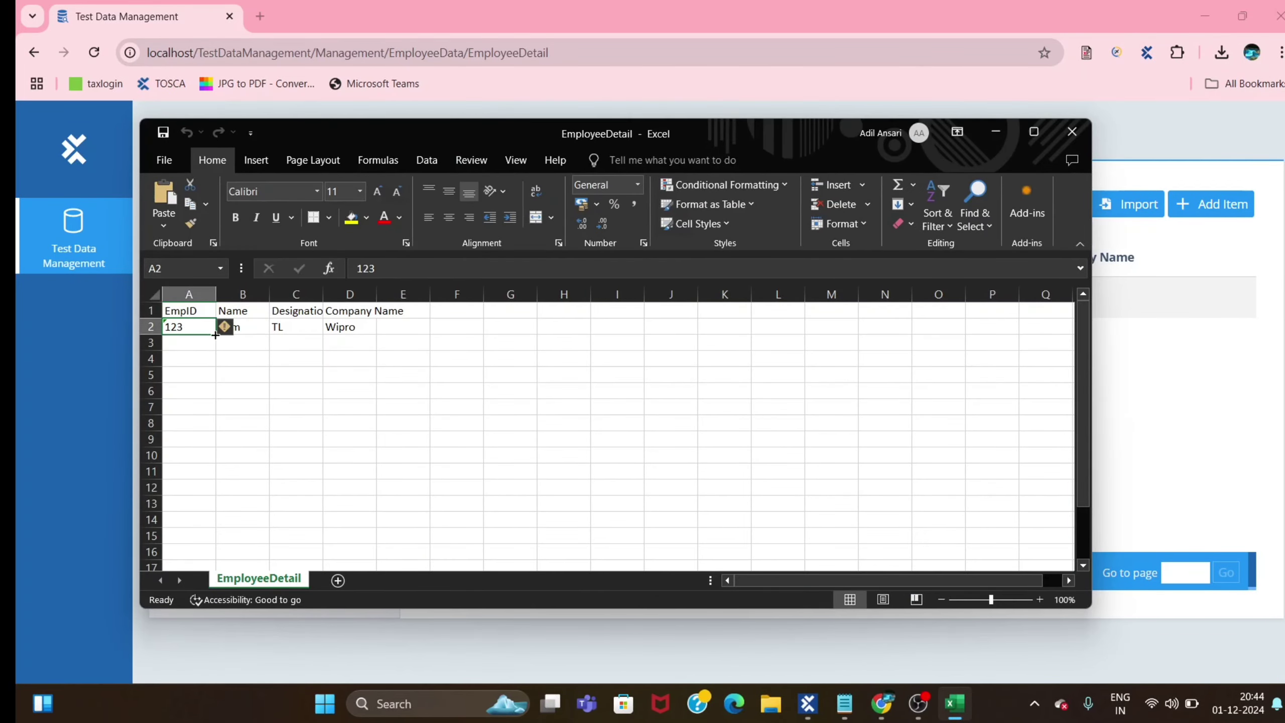
drag(215, 335, 212, 380)
click(298, 344)
Step: Enter the first names of three more employees in cells B3 to B5 of the Name column
click(231, 344)
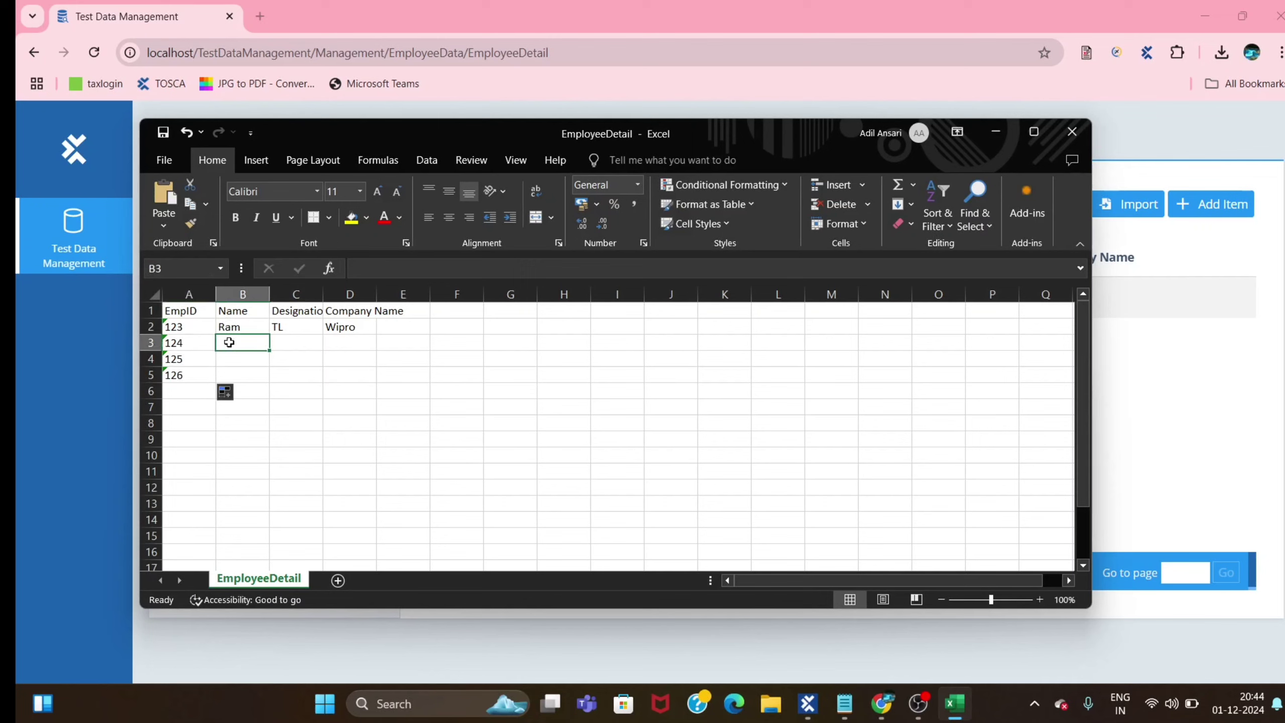
text(Shyam)
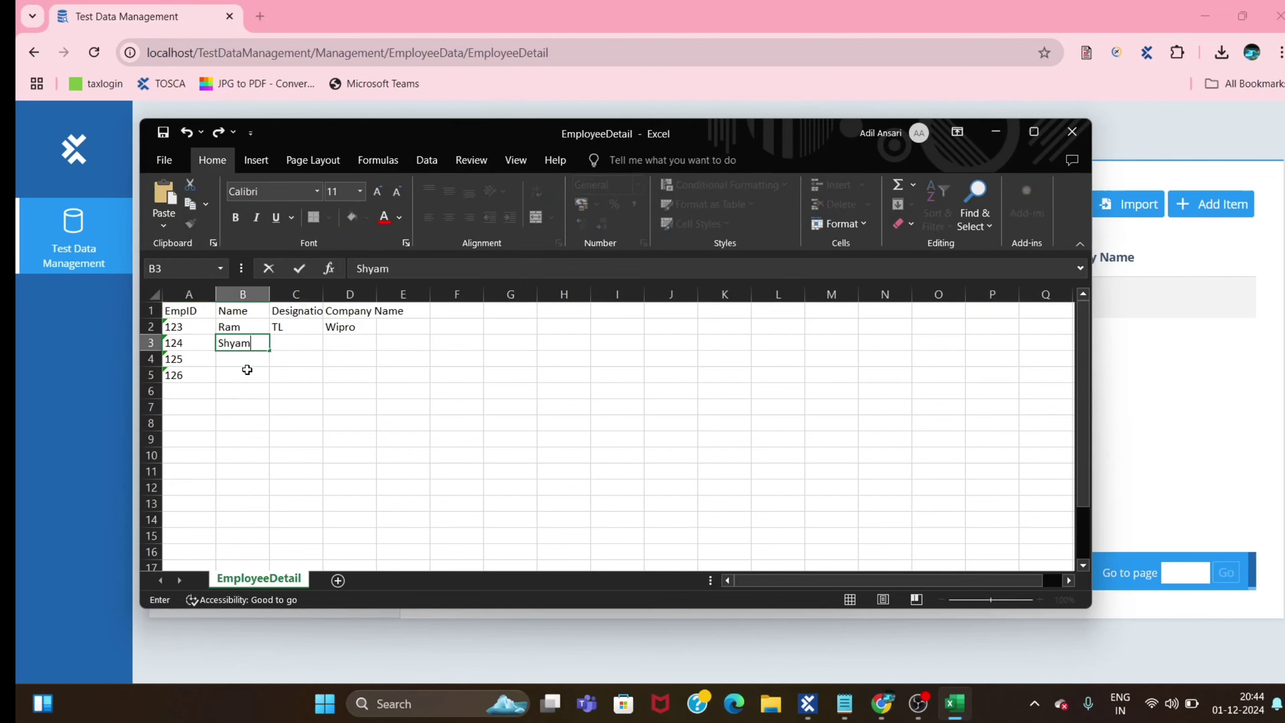
click(244, 359)
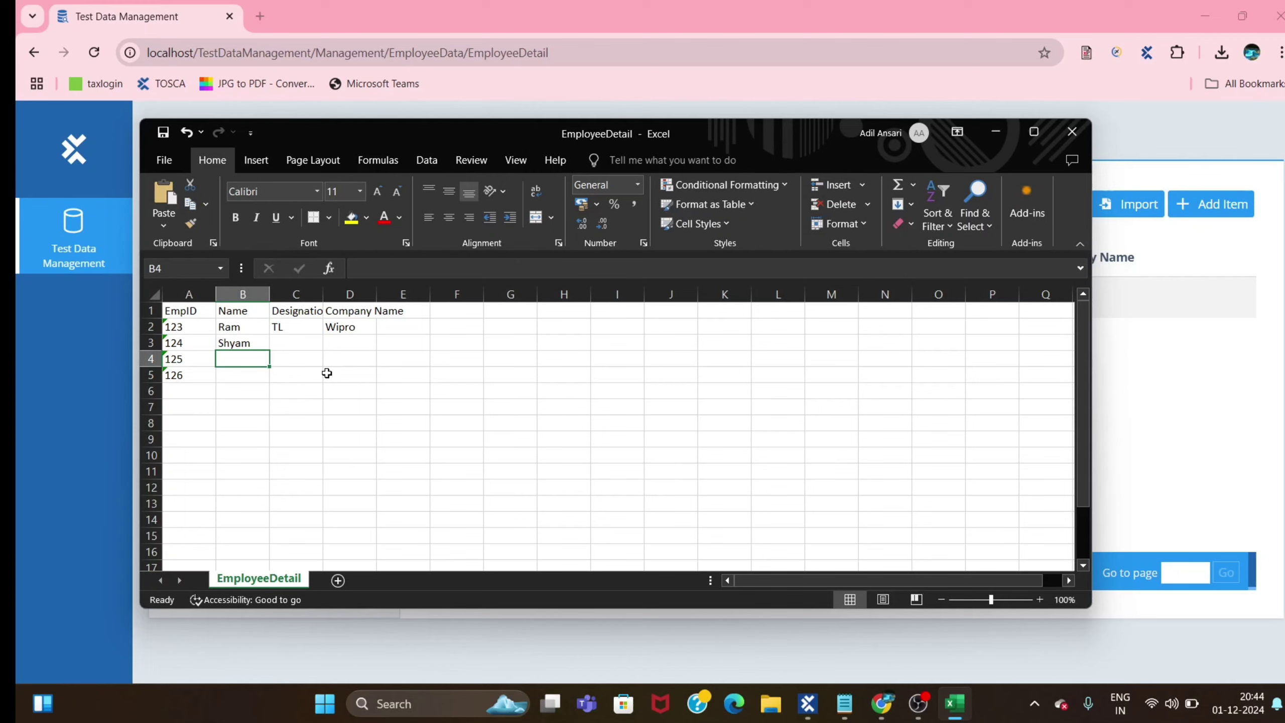
text(Allen)
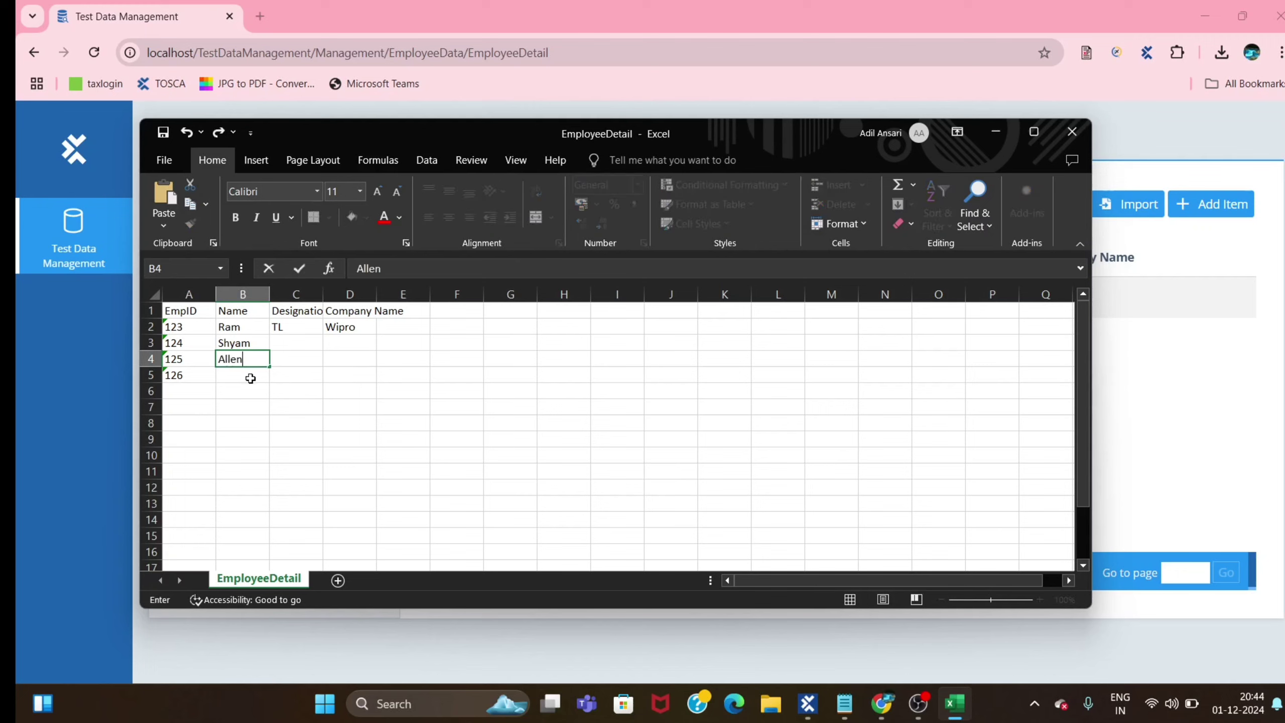
click(250, 379)
text(David)
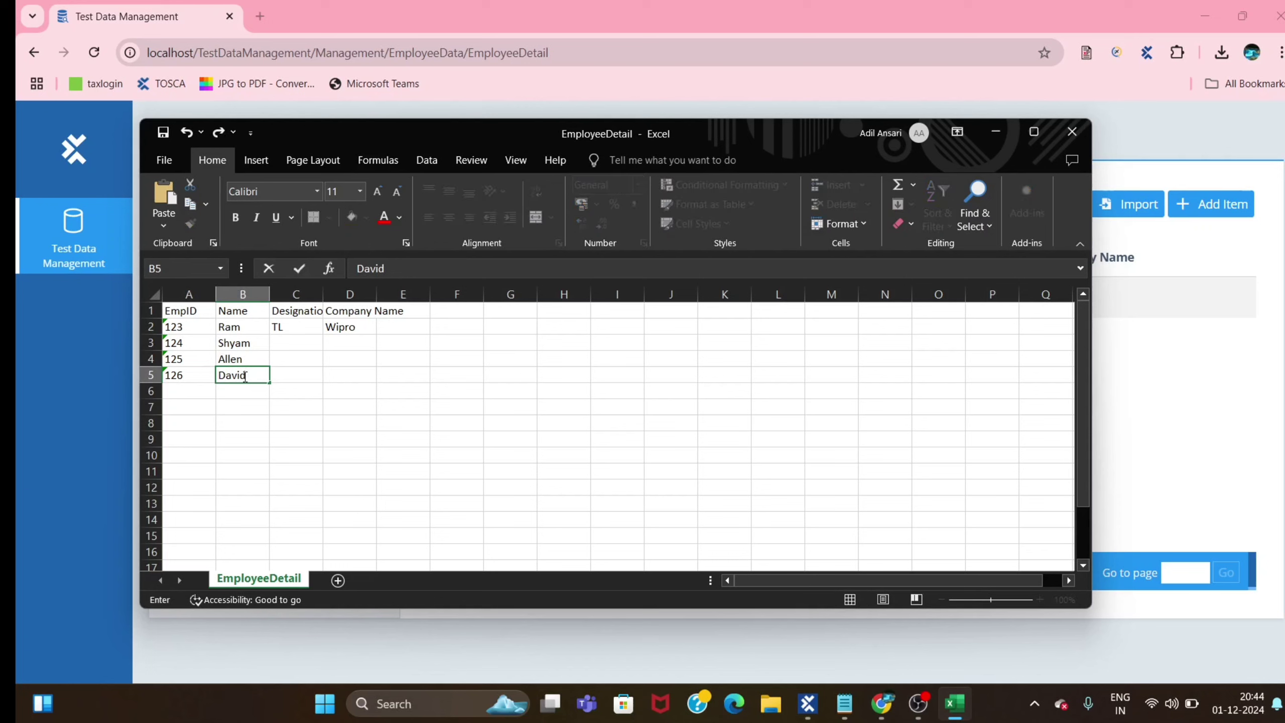
Step: Enter the designations Manager in C3, Architect in C4 and SE in C5
click(300, 340)
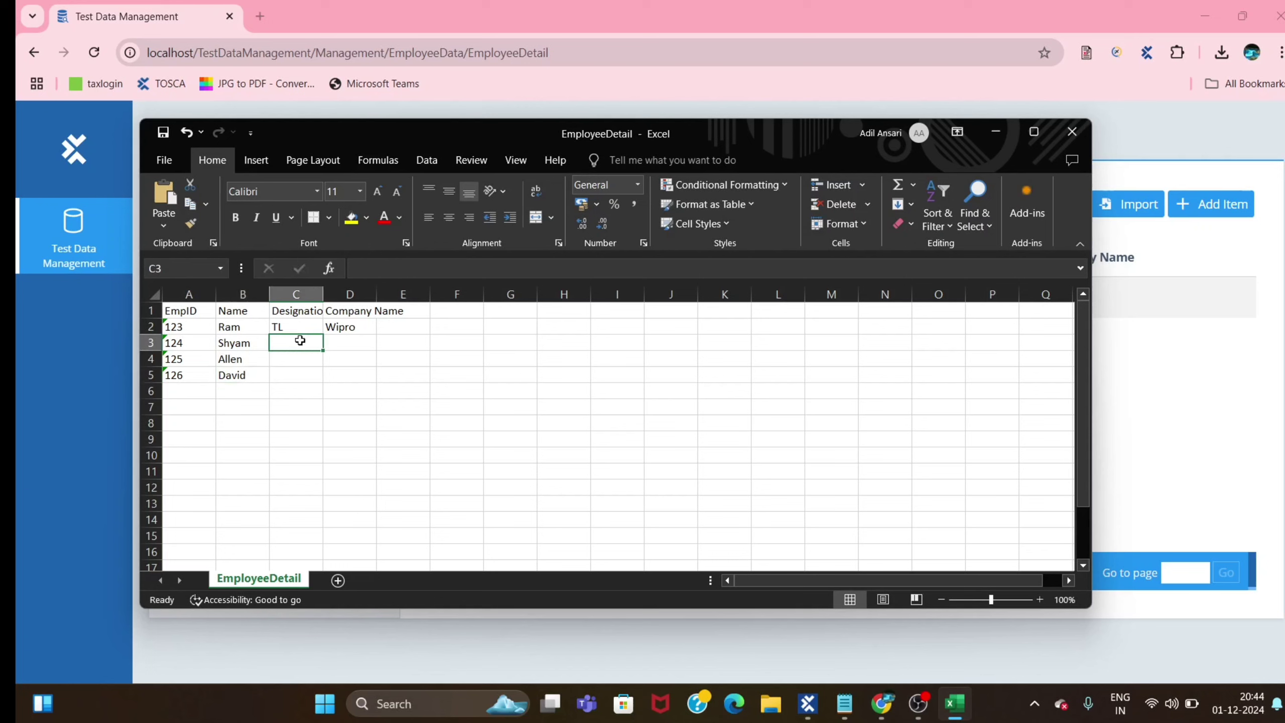
text(Mangaer)
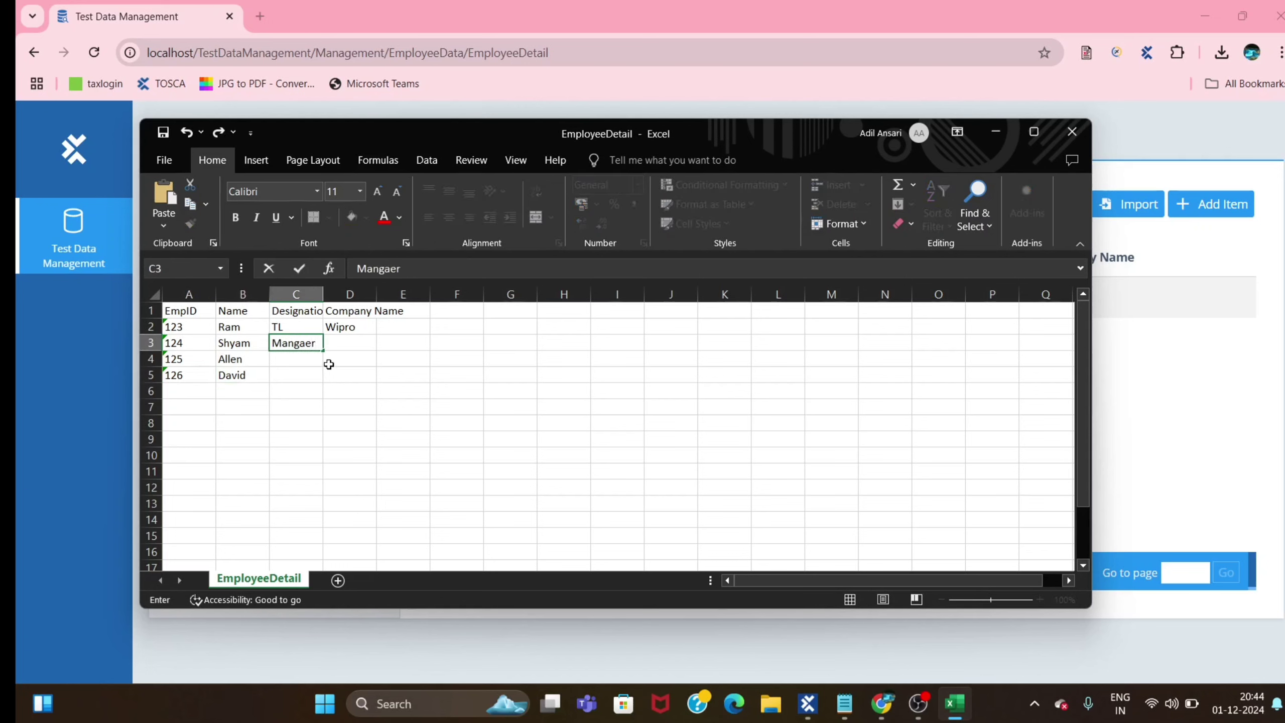
key(BackSpace)
key(BackSpace)
text(=ager)
key(BackSpace)
key(BackSpace)
key(BackSpace)
key(BackSpace)
key(BackSpace)
key(BackSpace)
text(ager)
key(Return)
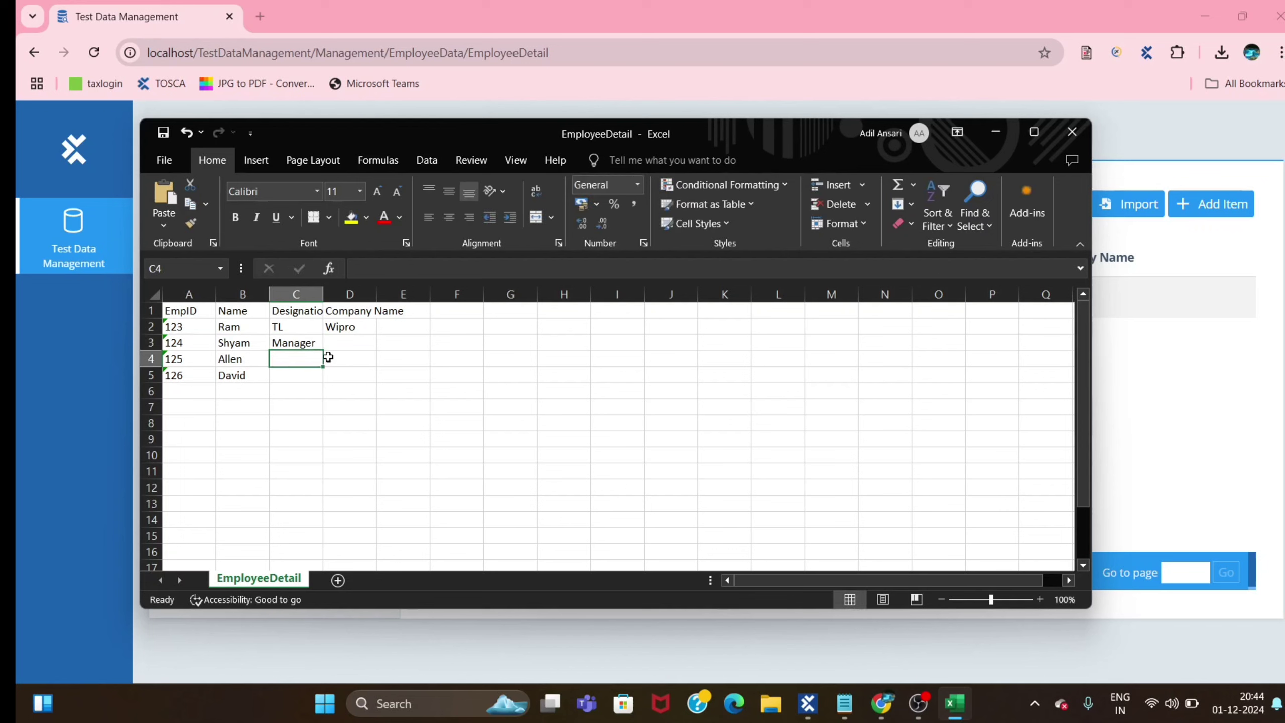
text(Architect)
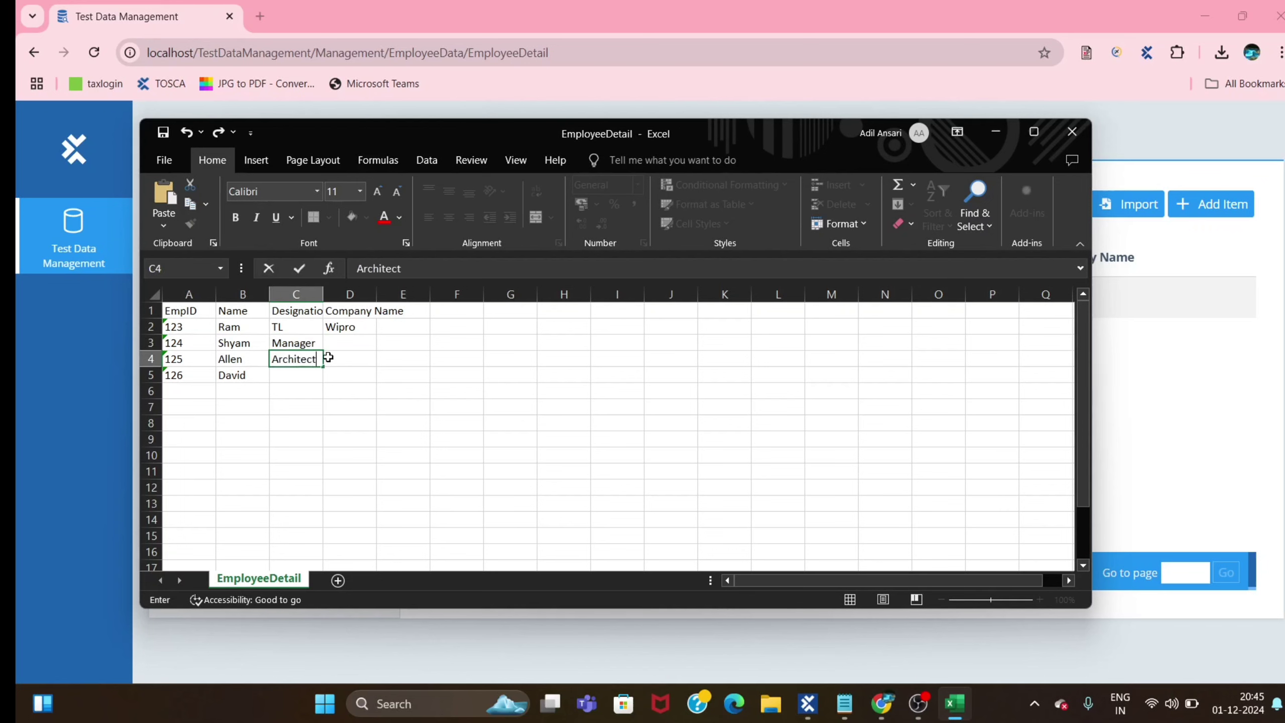
key(Return)
text(SE)
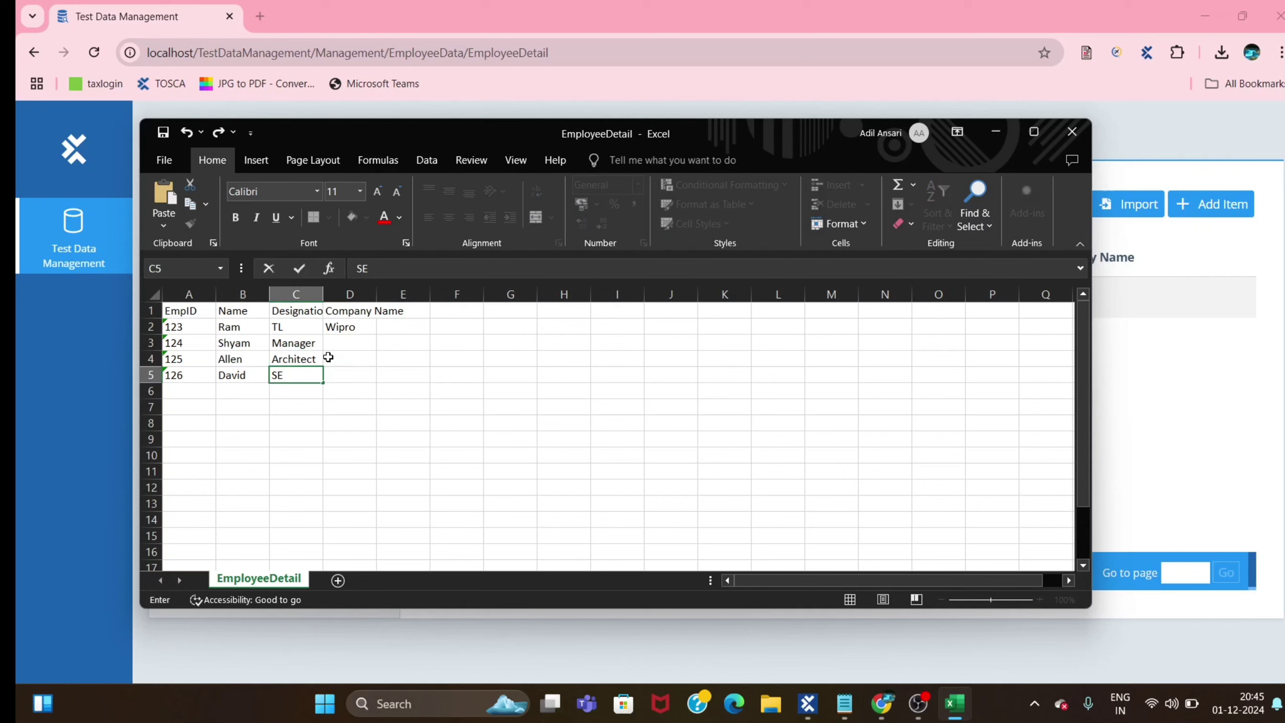
Step: Fill the Company Name column with infosys in D5, HCL in D4 and TCS in D3
key(Tab)
text(infosys)
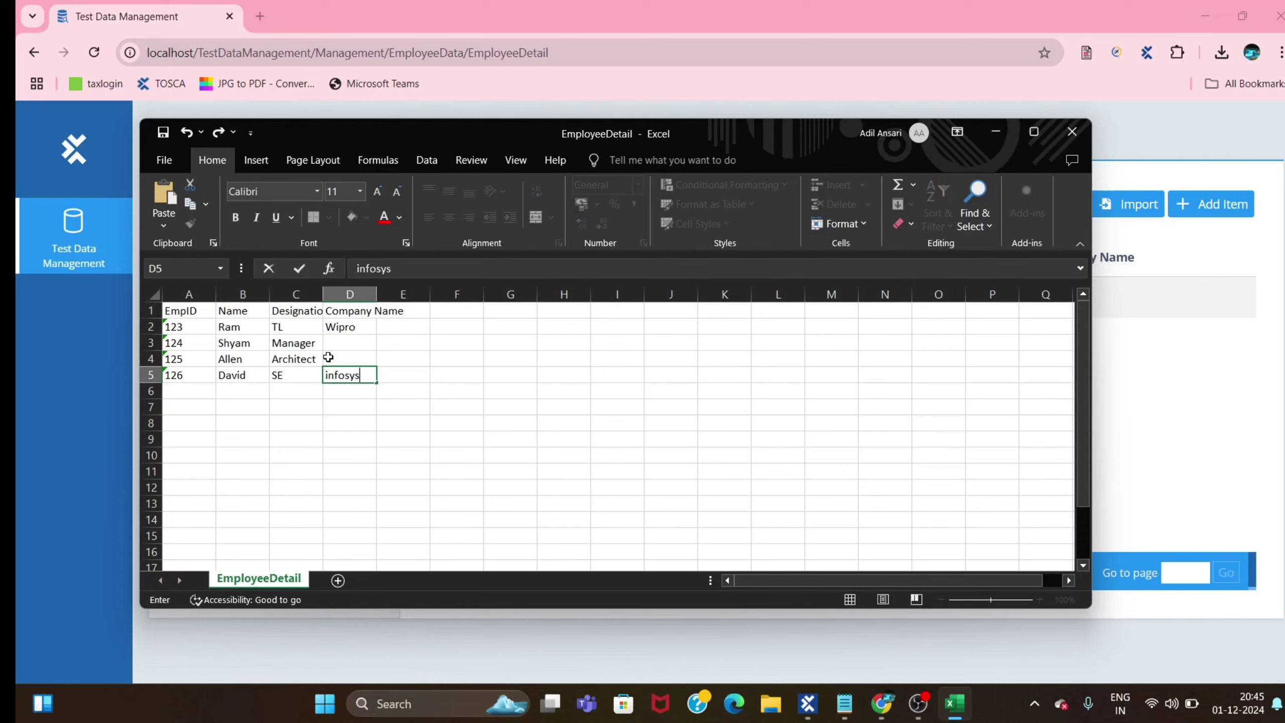
click(329, 356)
text(HC:L)
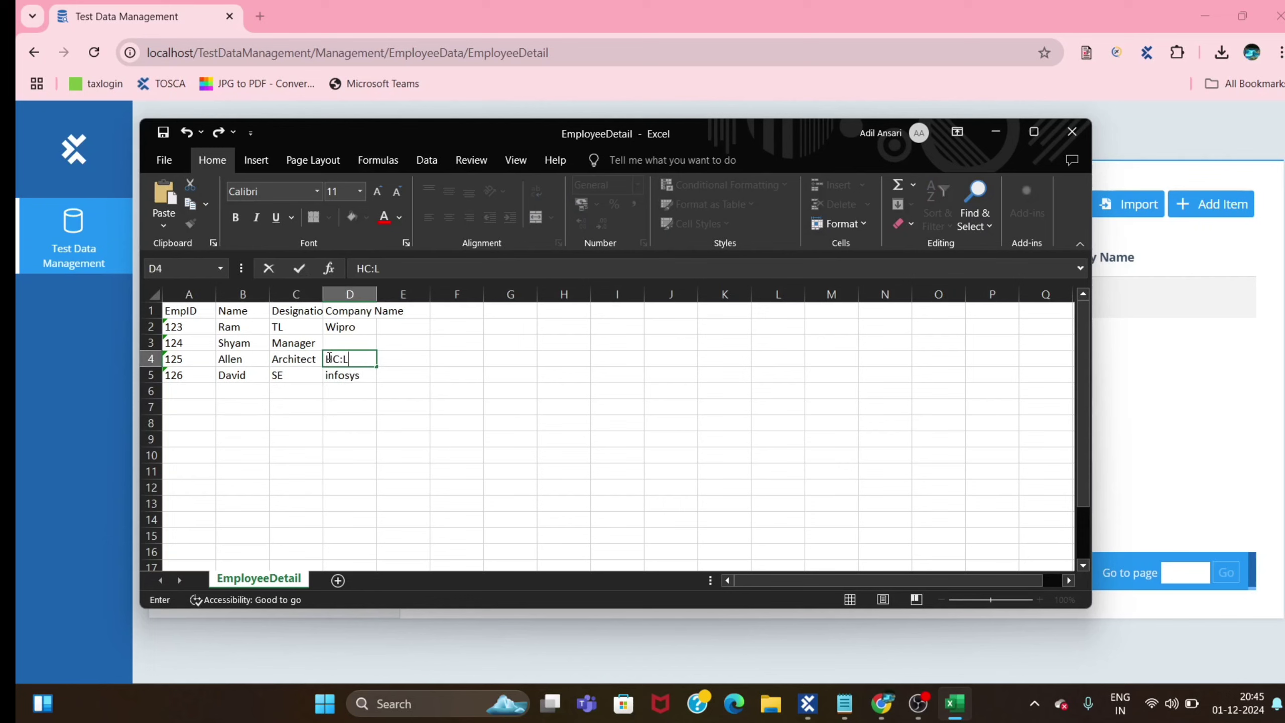
key(BackSpace)
text(L)
key(Up)
text(TCS)
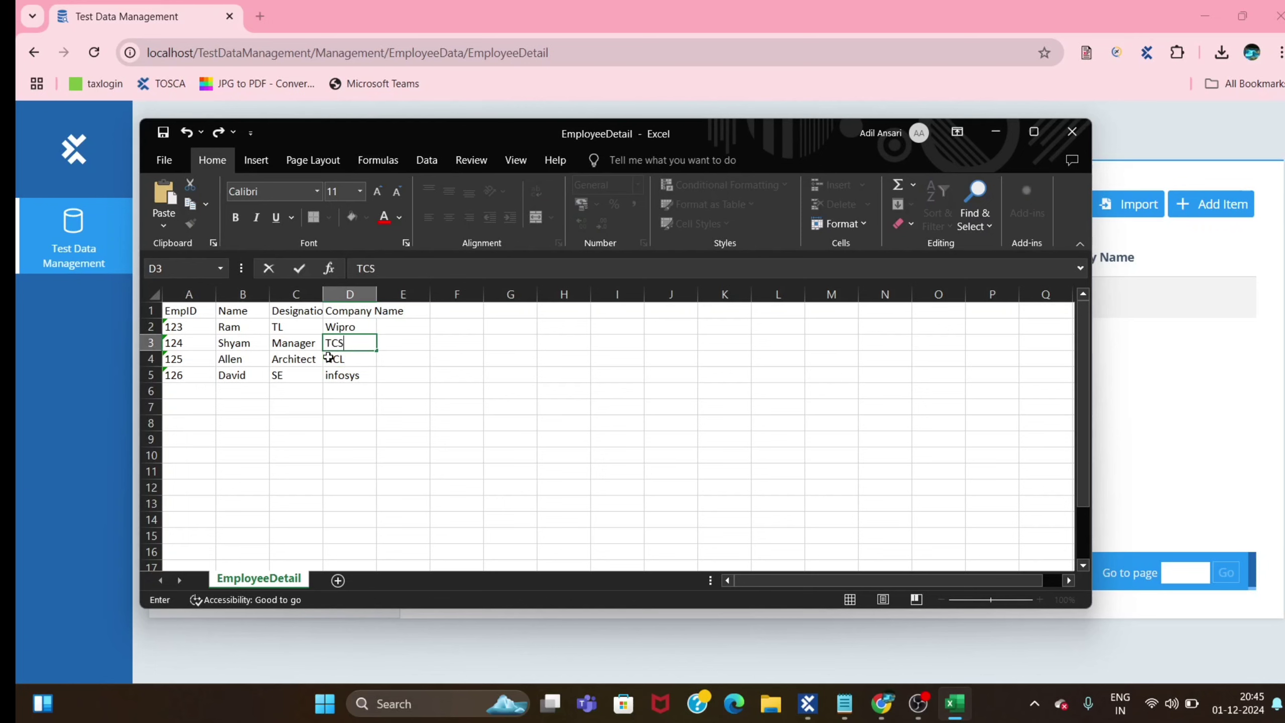
click(474, 440)
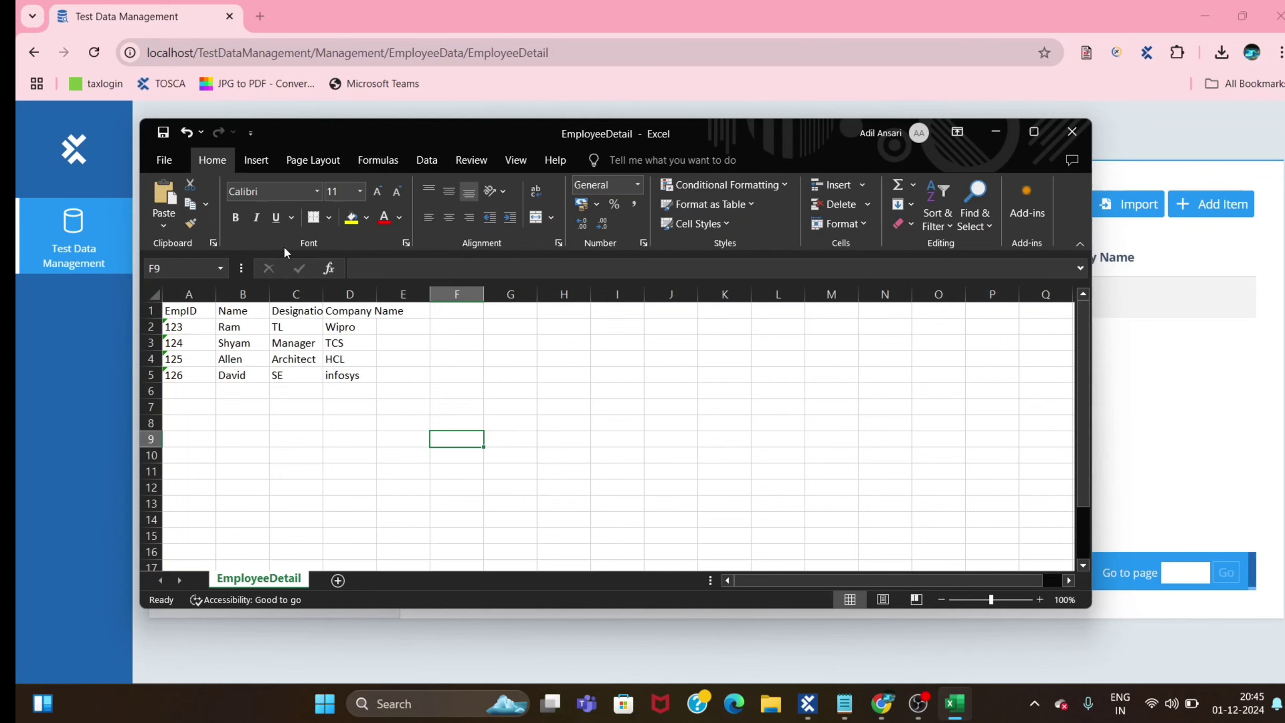
Step: Change the last digit of the employee ID in A2 to 1 and append "a" to the name in B2
click(196, 328)
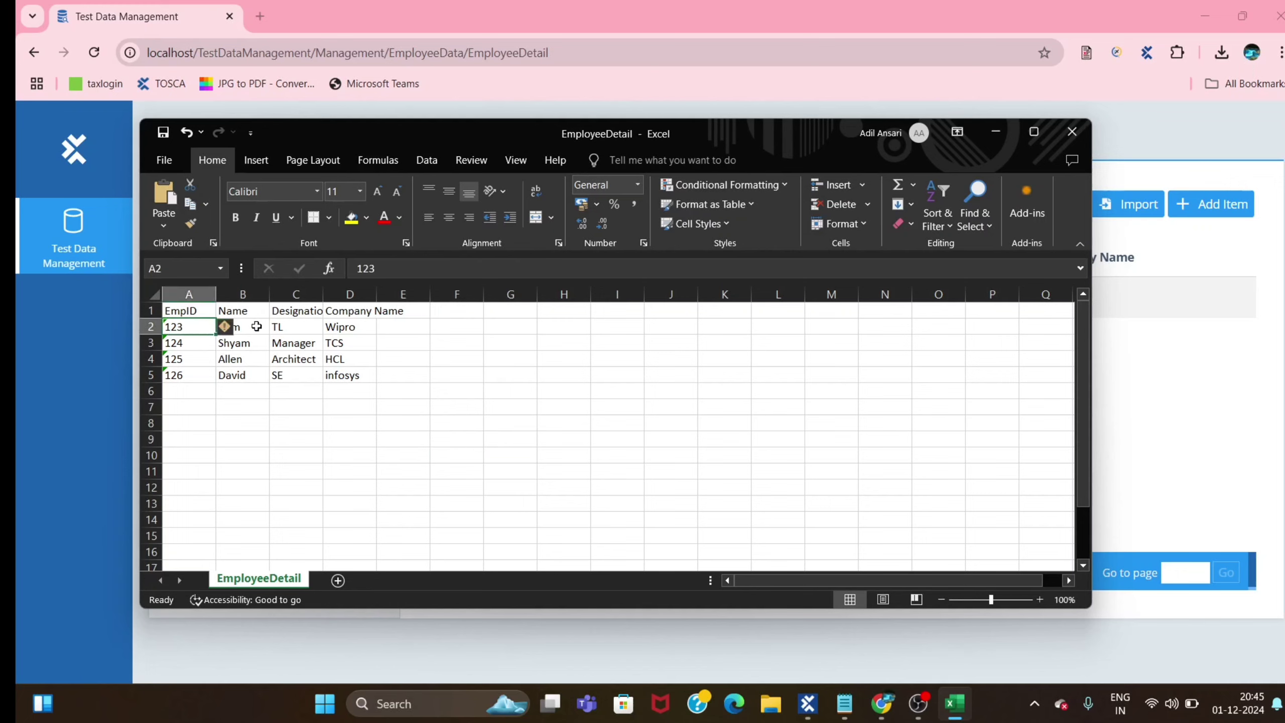
double_click(199, 326)
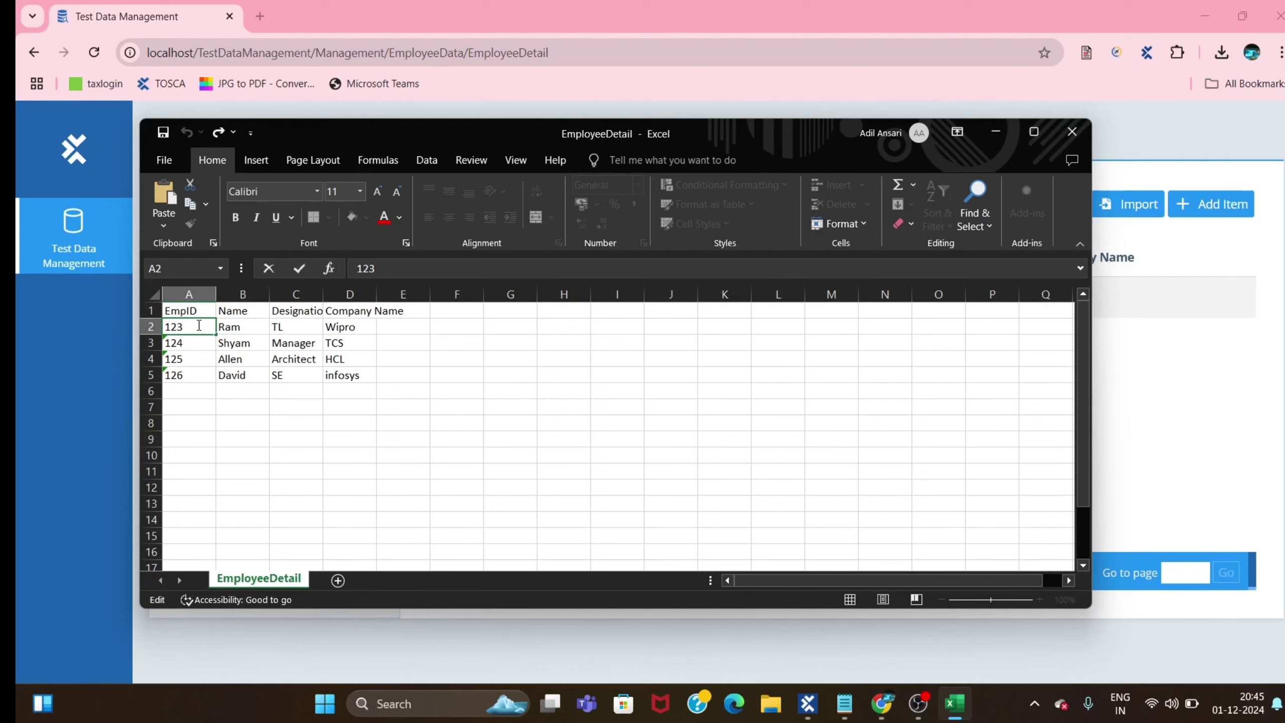
key(BackSpace)
text(1)
click(251, 324)
double_click(251, 326)
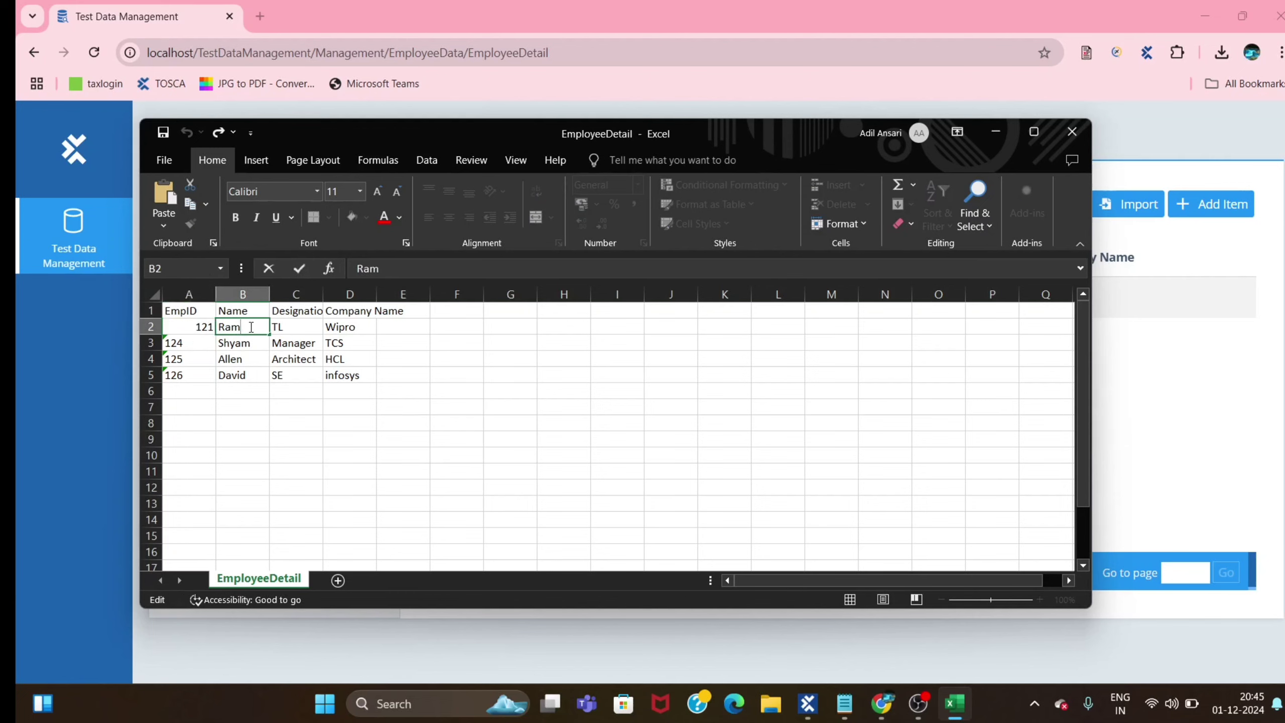
text(a)
Step: Change the first employee's designation in C2 to Test Lead
click(307, 329)
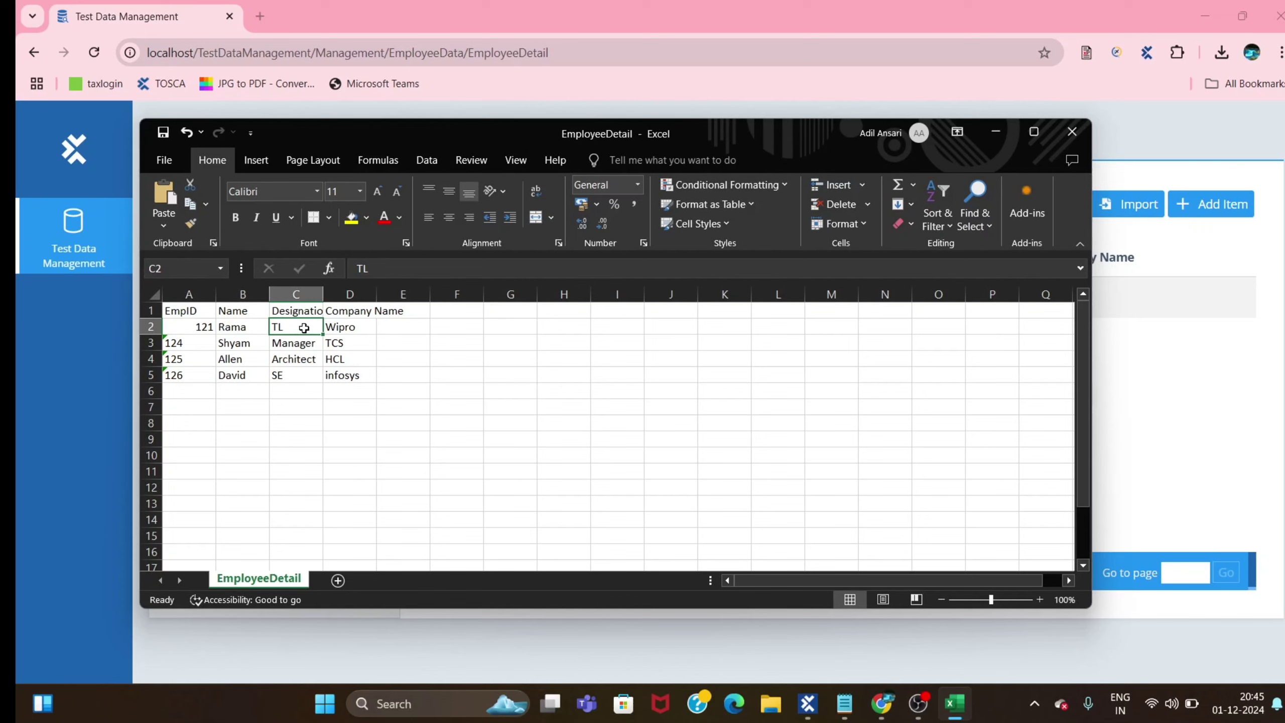
double_click(306, 327)
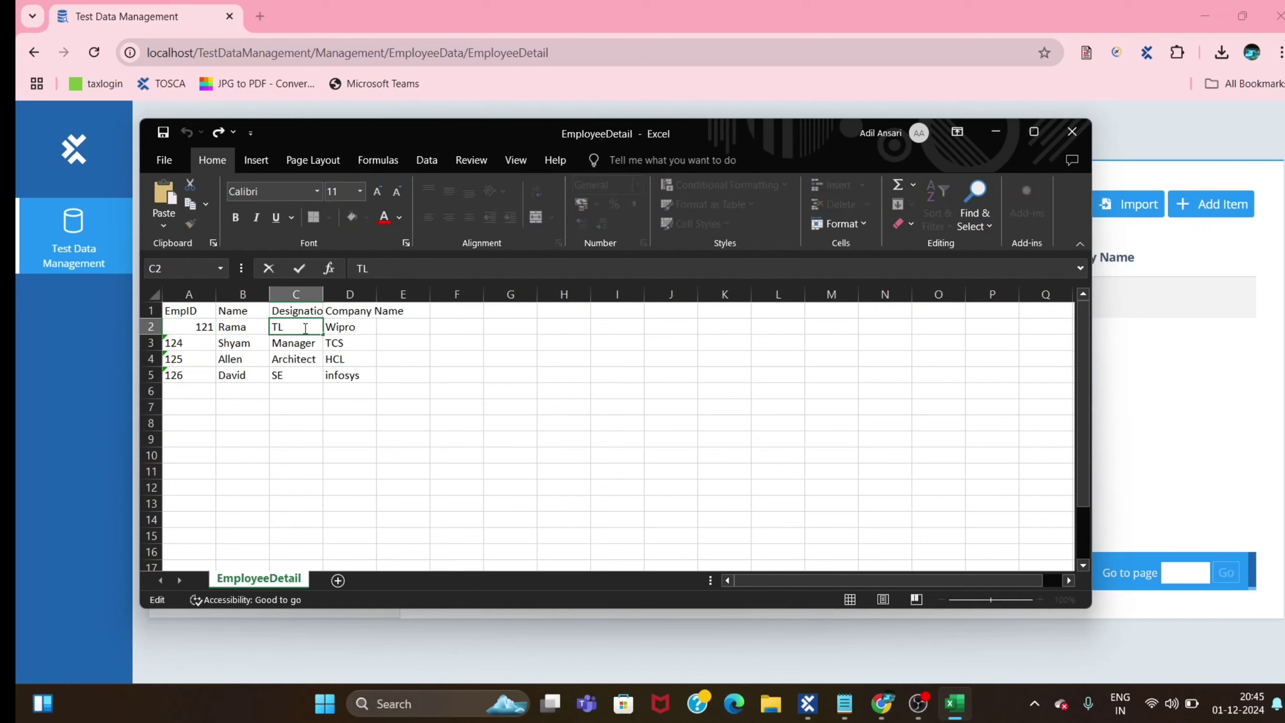
key(BackSpace)
text(est Lead)
click(358, 328)
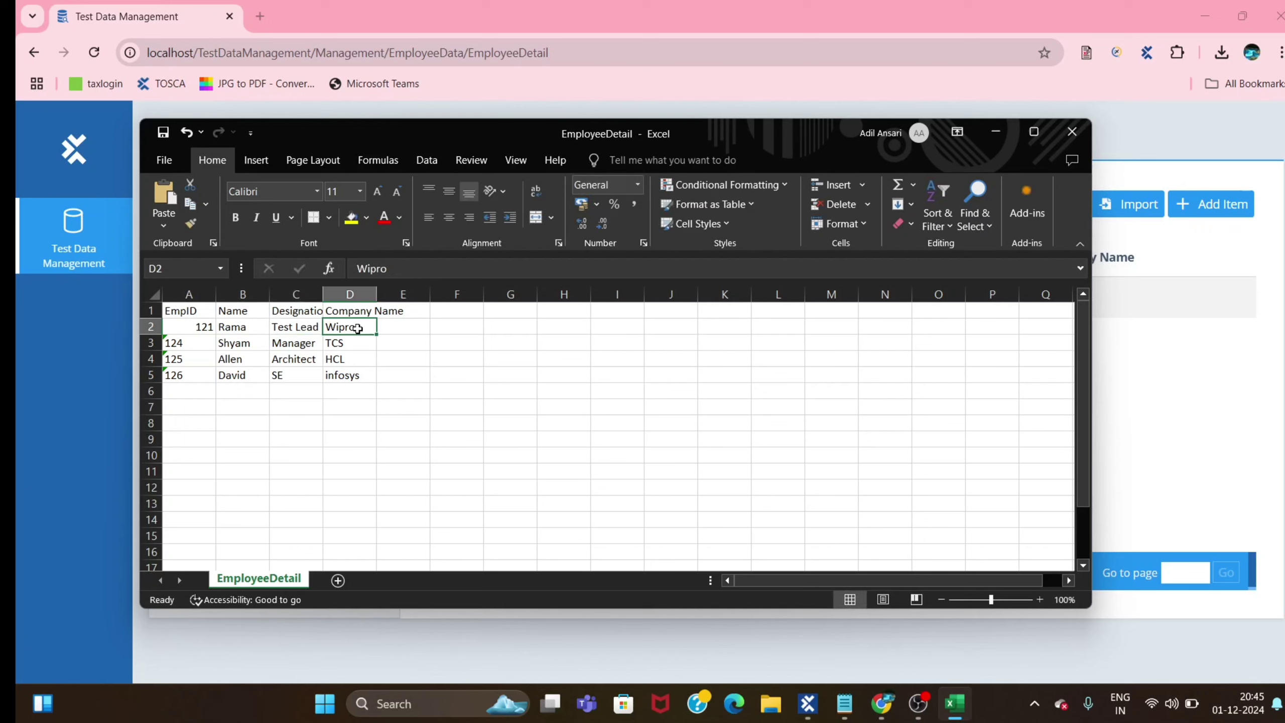
Step: Change the first employee's company name in D2 to Microsoft and close the workbook
text(Mic)
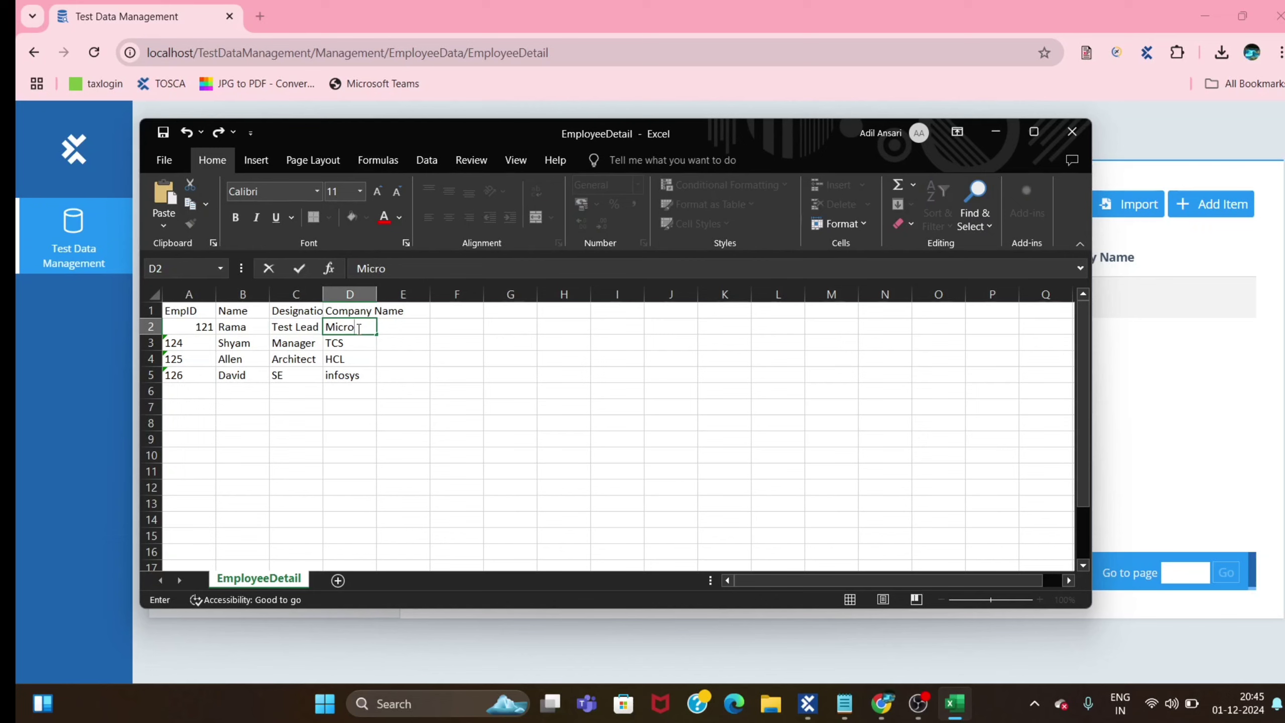
text(rosoft)
click(564, 453)
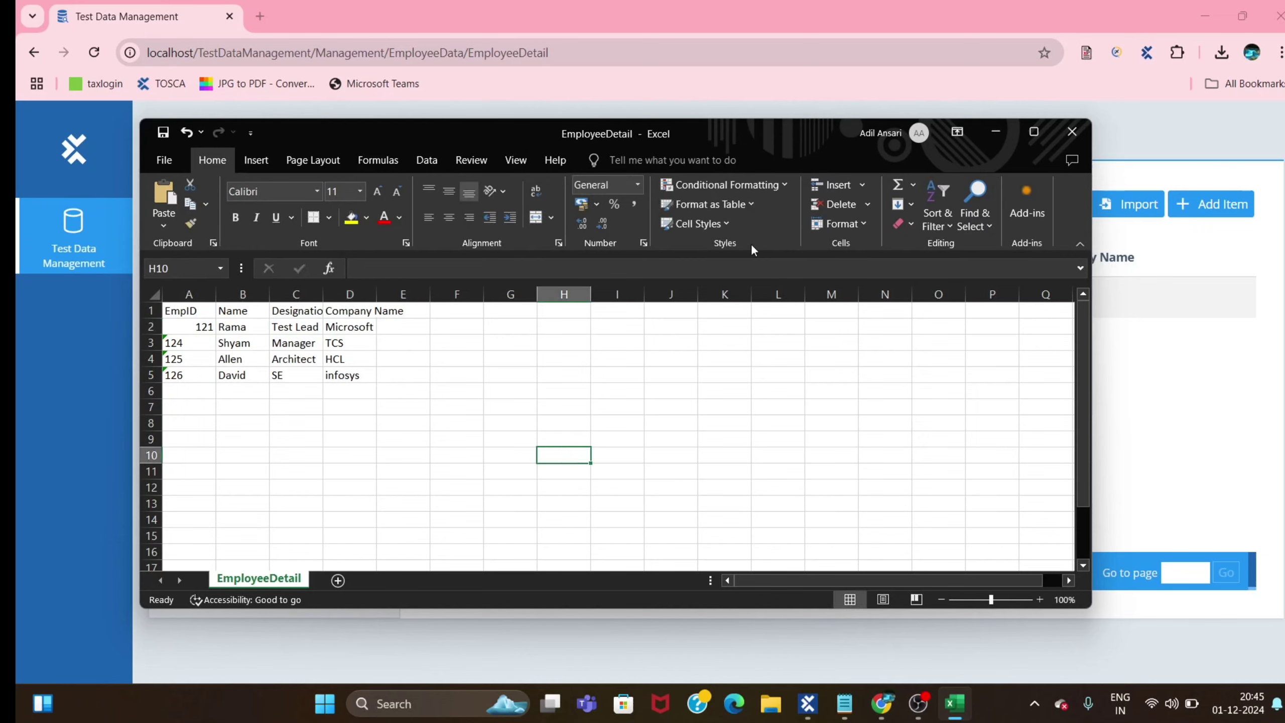
click(1072, 131)
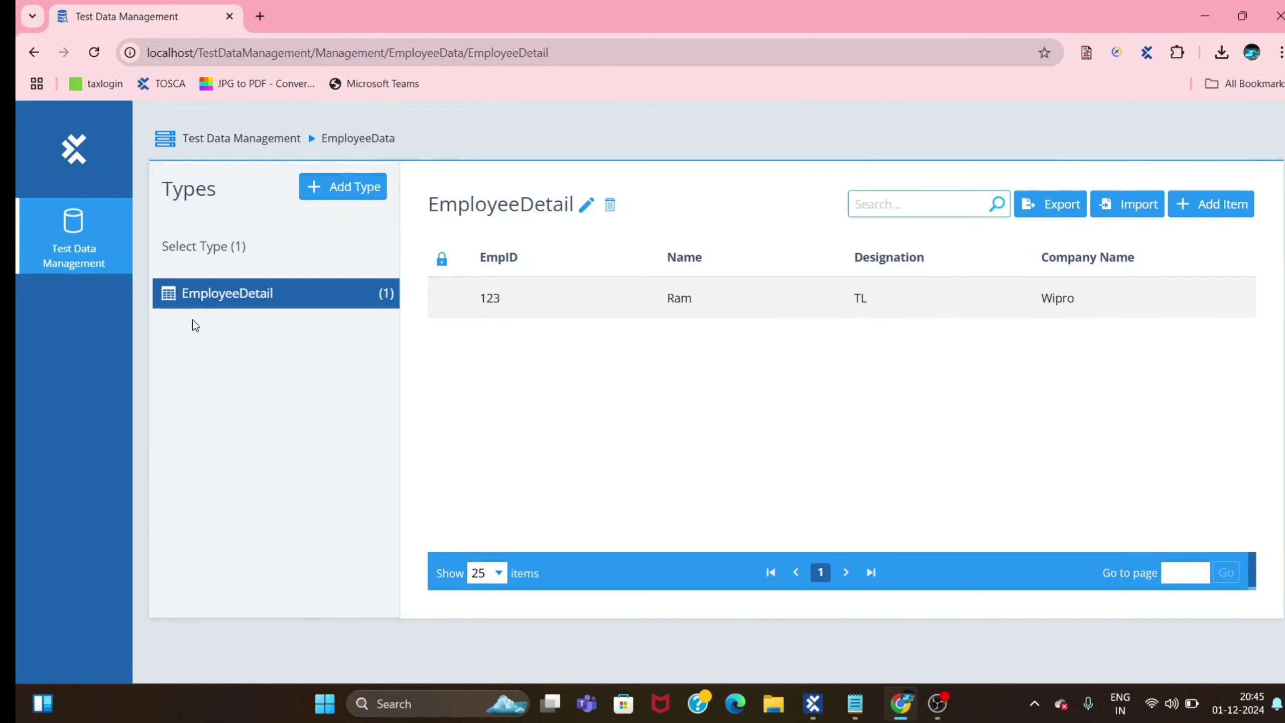
Step: Import EmployeeDetail.xlsx from the Downloads folder into the EmployeeDetail type, keeping the order when importing
click(1047, 207)
click(850, 142)
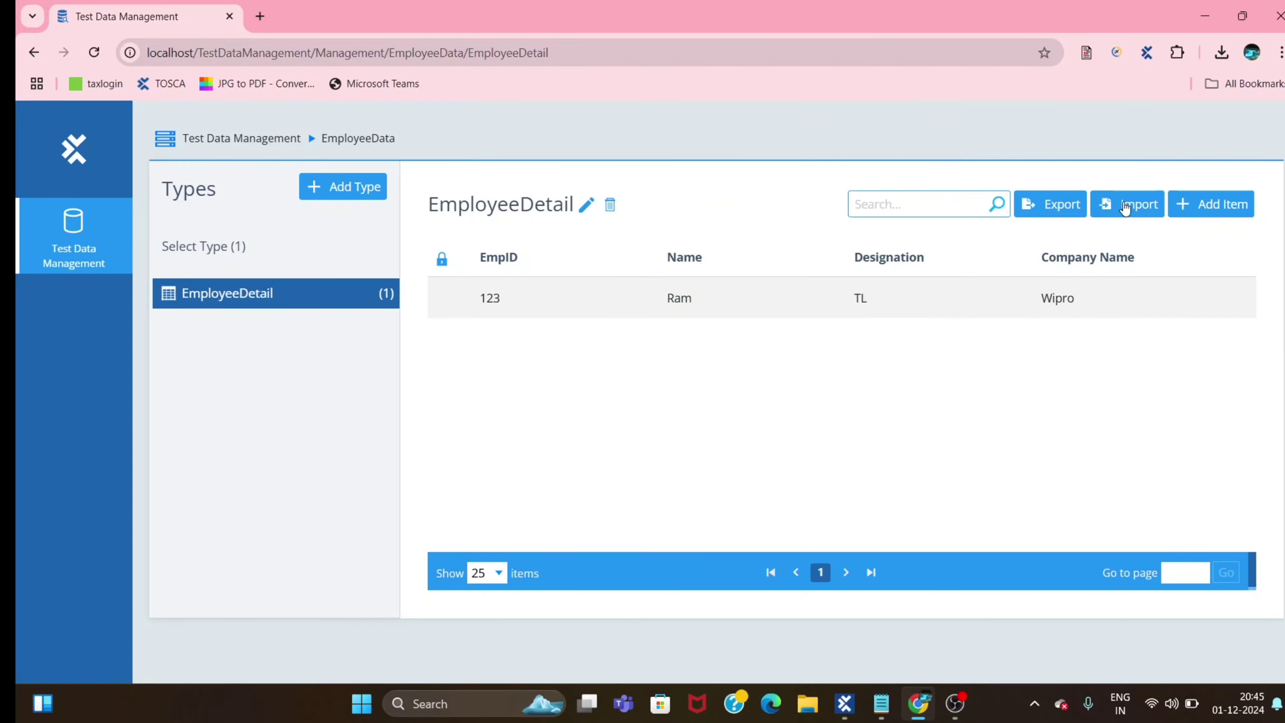
click(1127, 203)
click(862, 258)
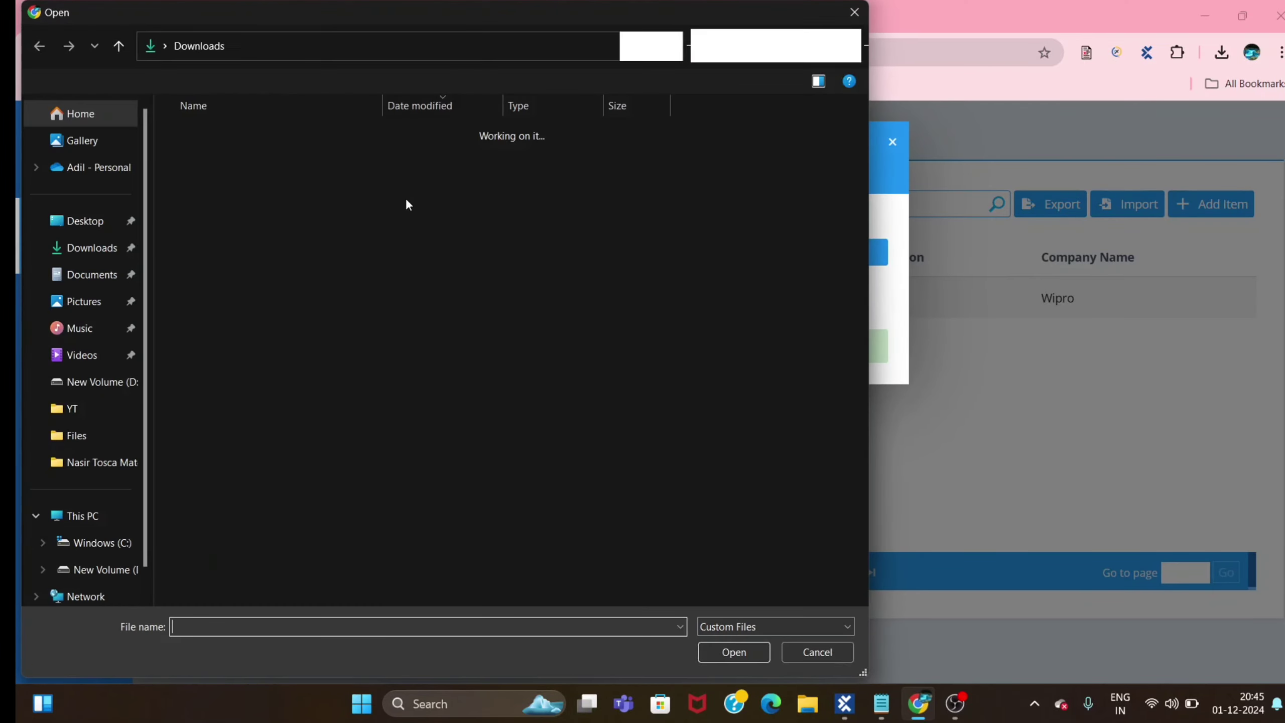
click(191, 152)
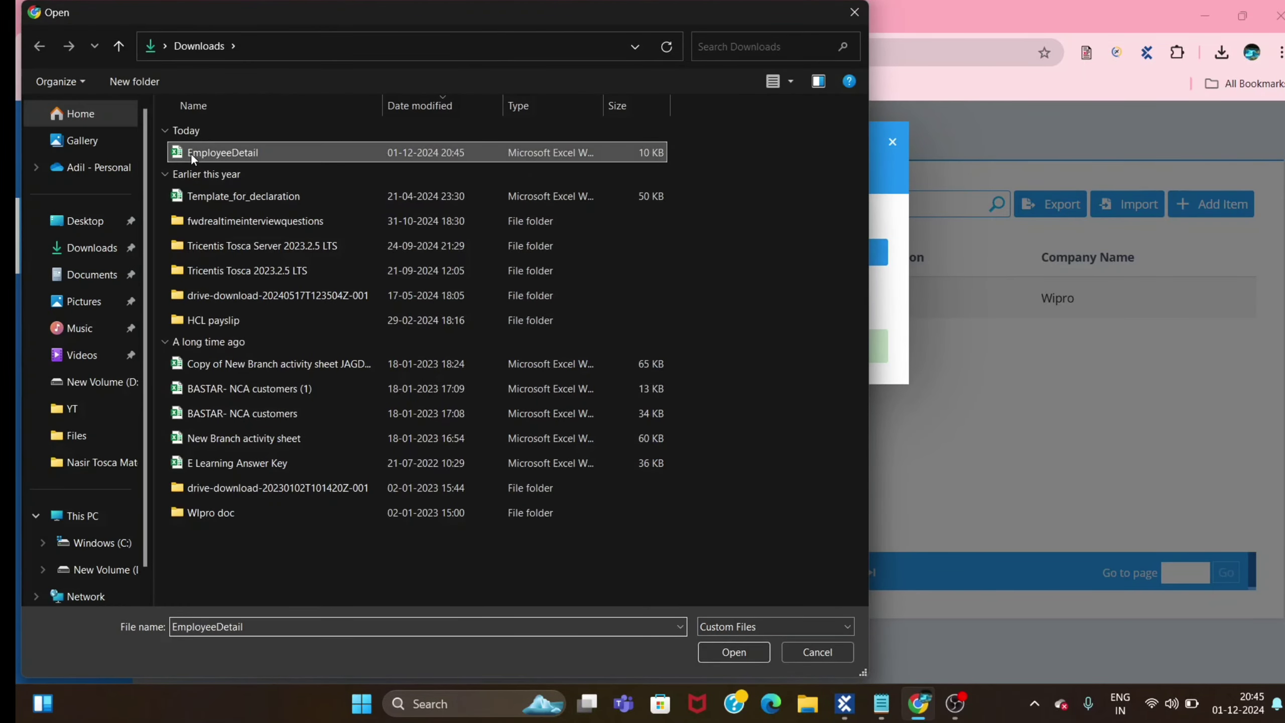
click(733, 652)
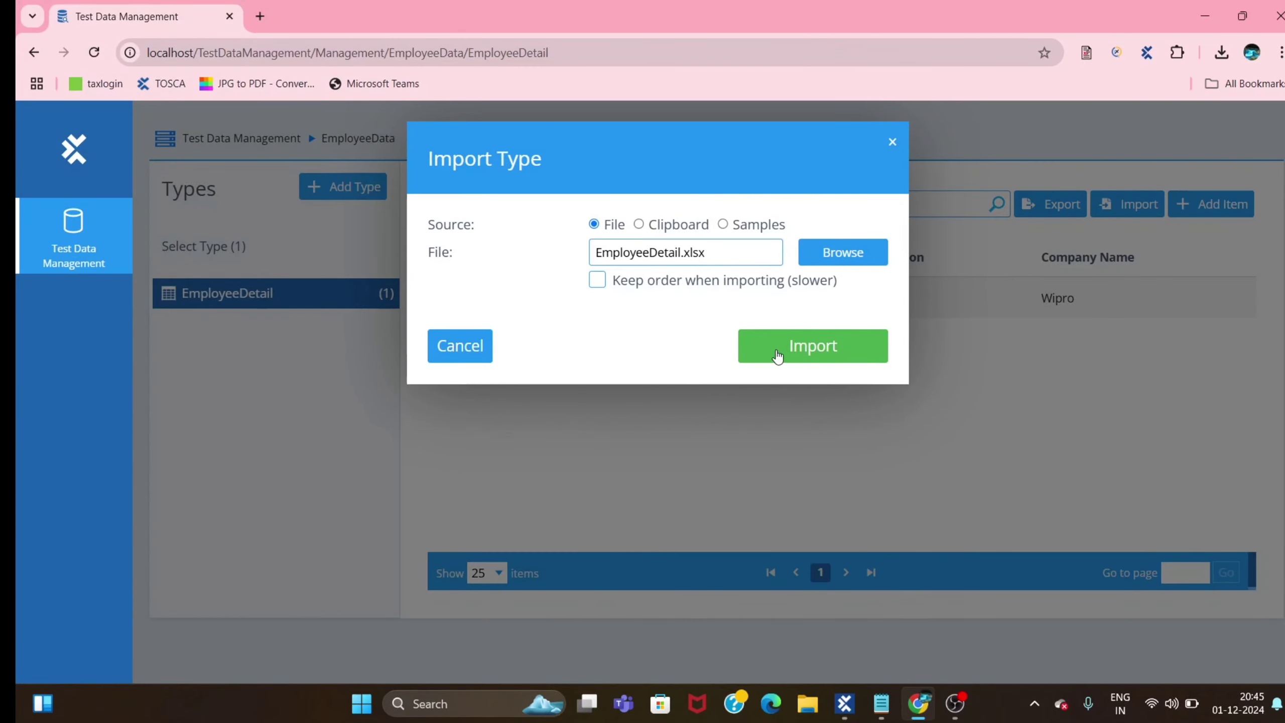
click(655, 287)
click(804, 362)
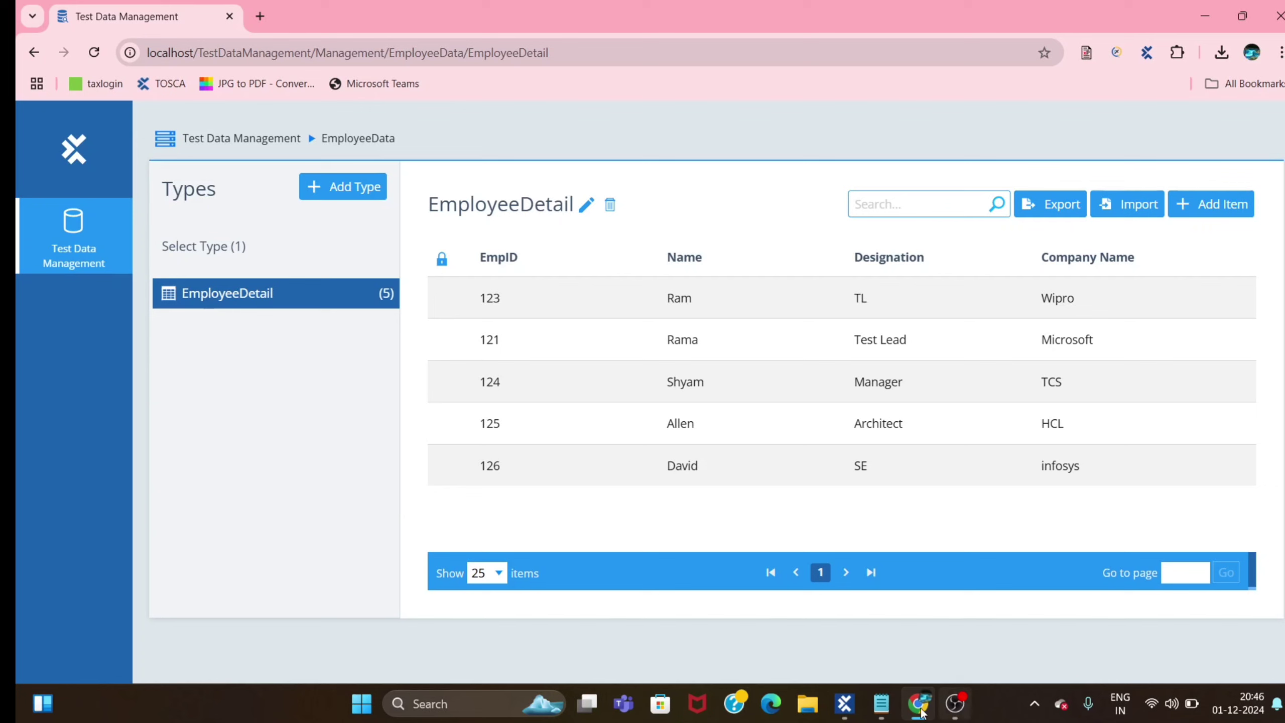
Step: Switch to Tosca Commander and add the TestData - Find & provide item module to the TDS Demo test case
click(844, 703)
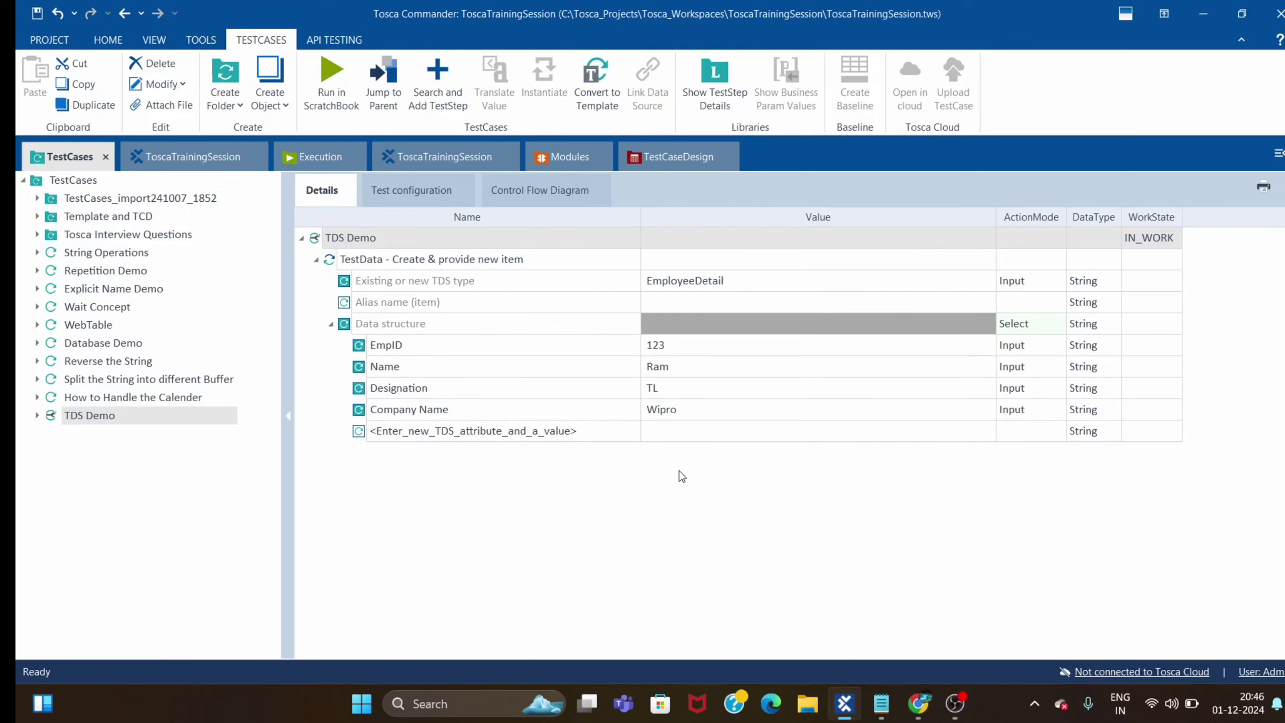
click(316, 259)
click(918, 704)
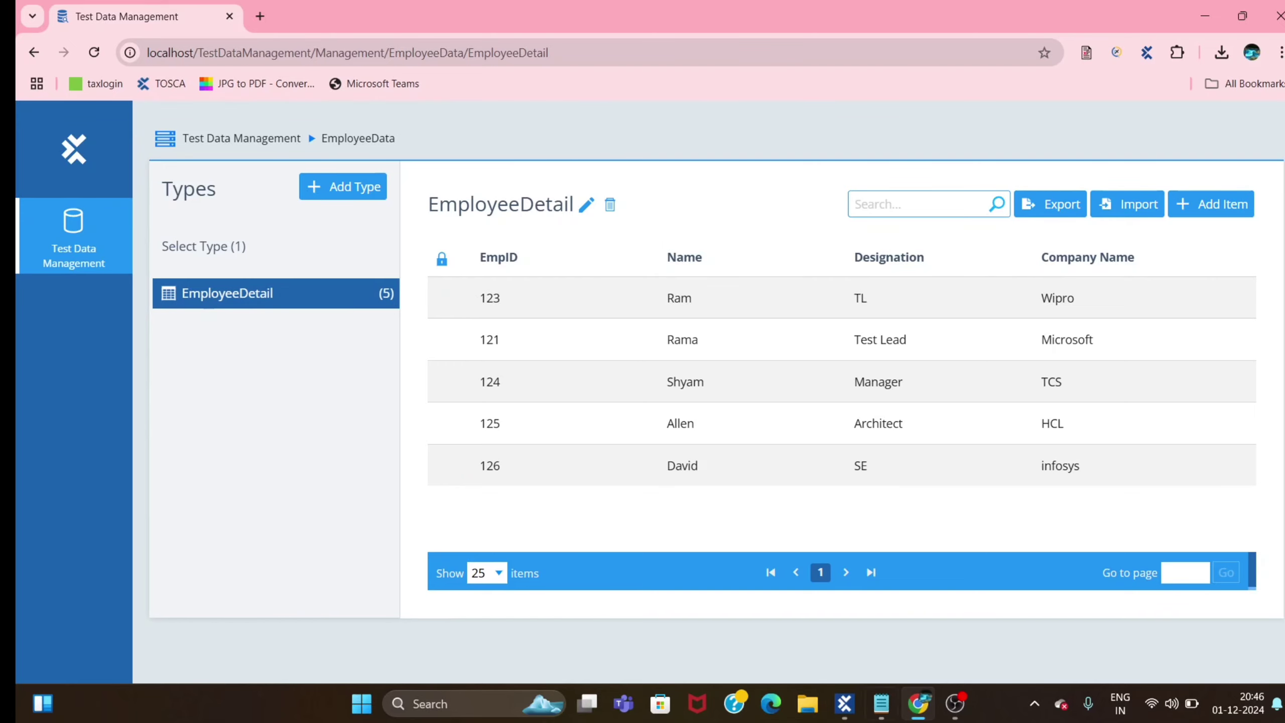
click(844, 704)
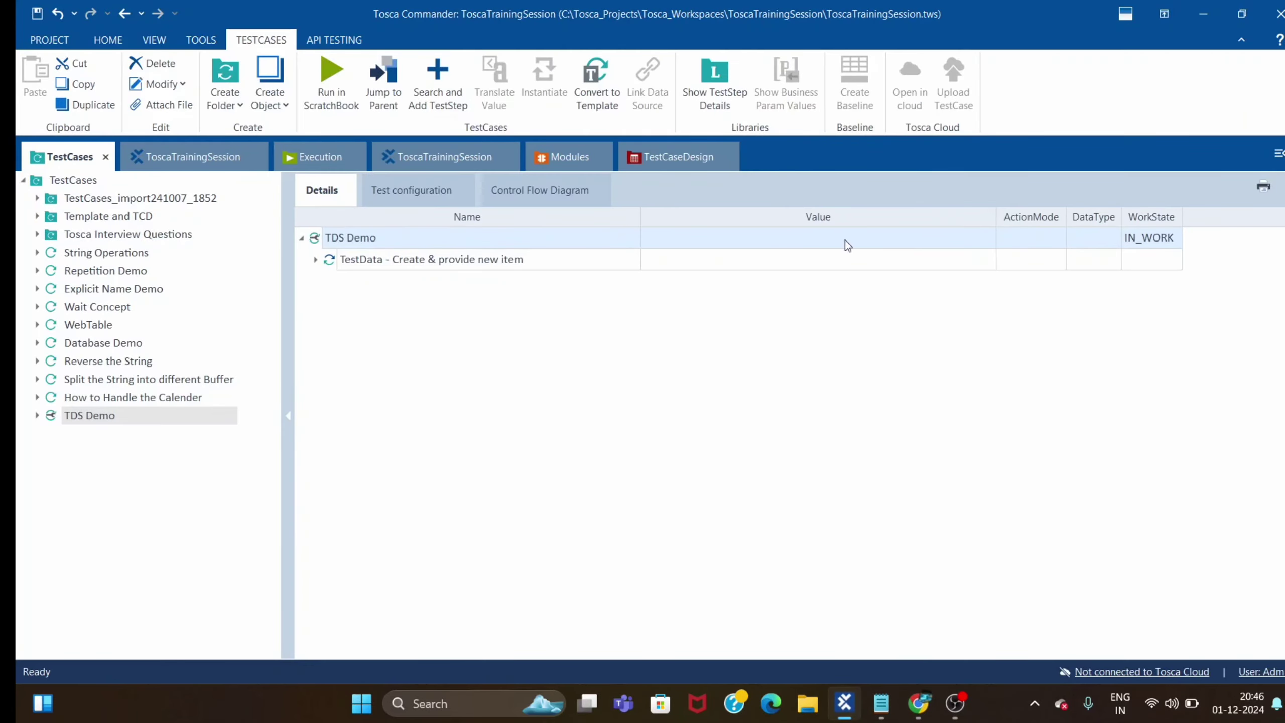
click(566, 156)
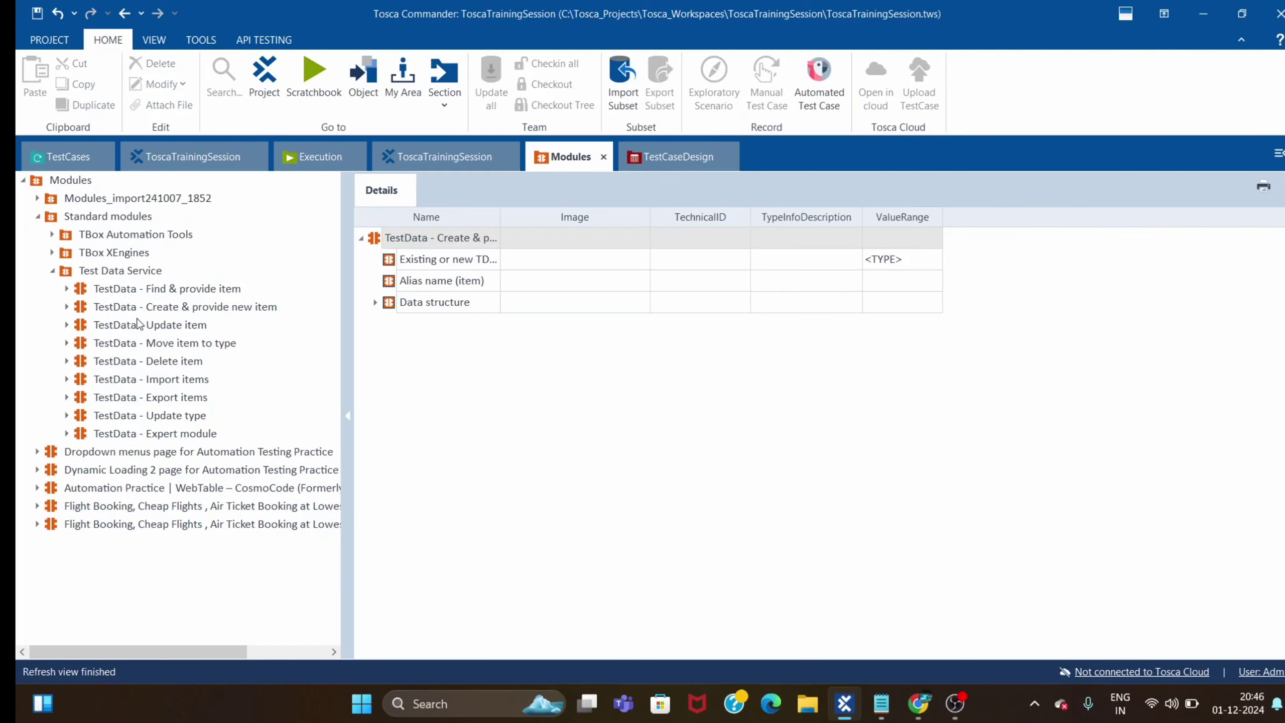
click(147, 289)
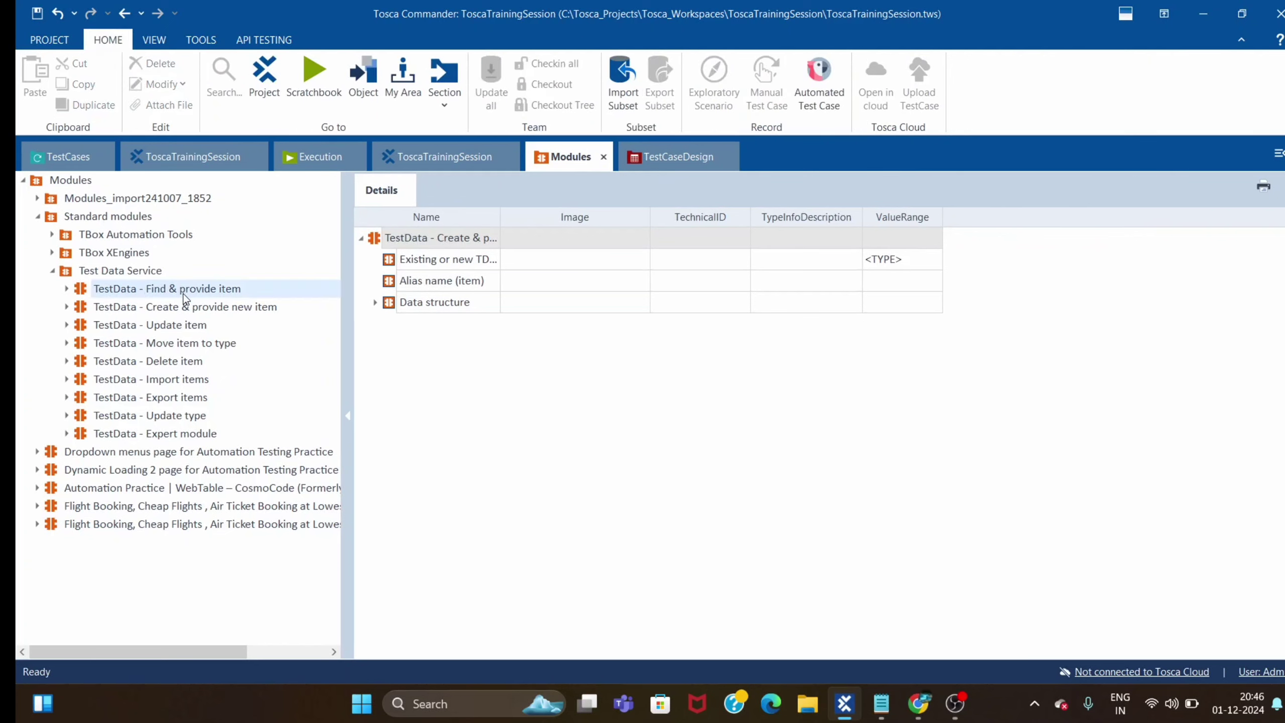
drag(86, 290, 327, 240)
Step: Set the existing TDS type of the Find & provide item step to EmployeeDetail
click(315, 281)
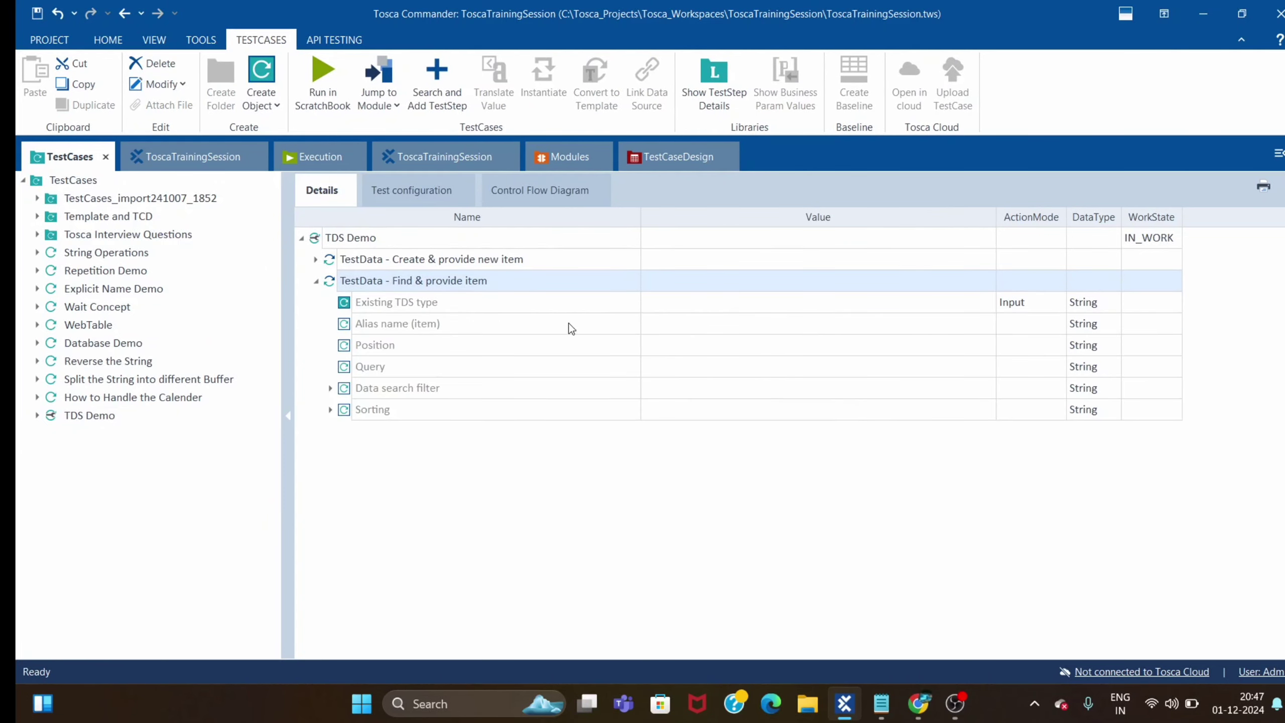
click(738, 307)
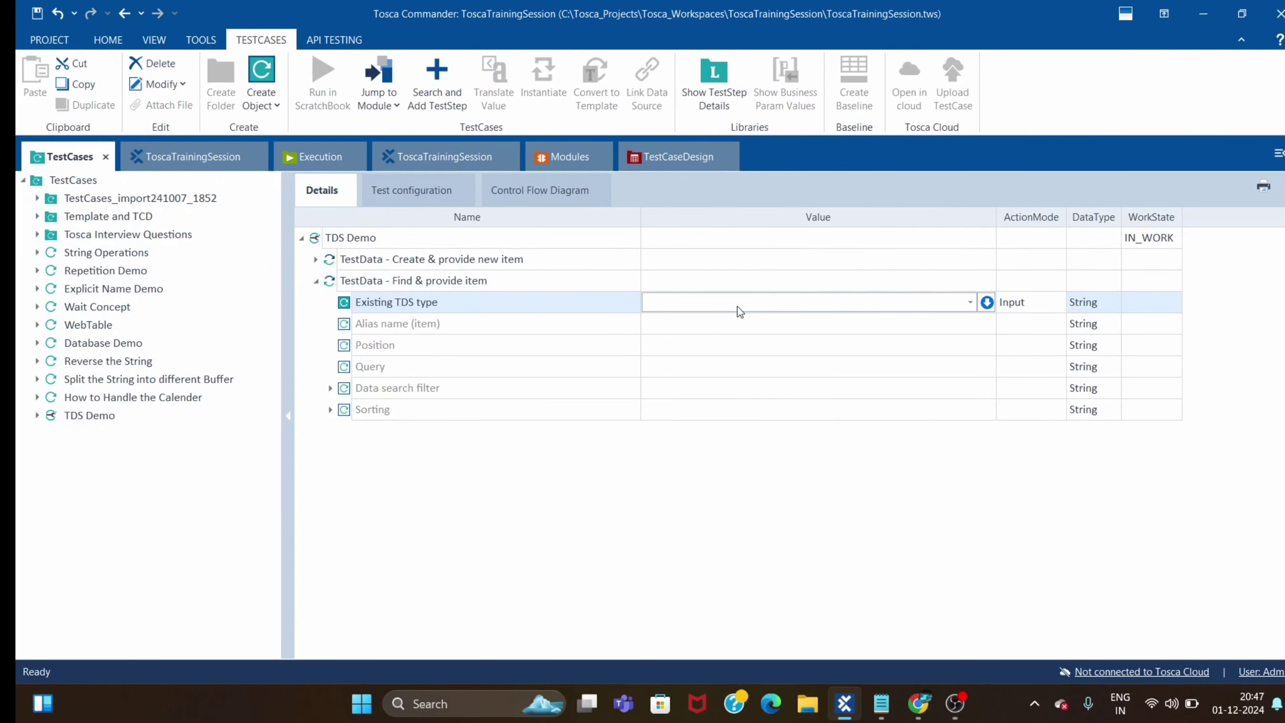
text(EmployeeDetail)
click(692, 463)
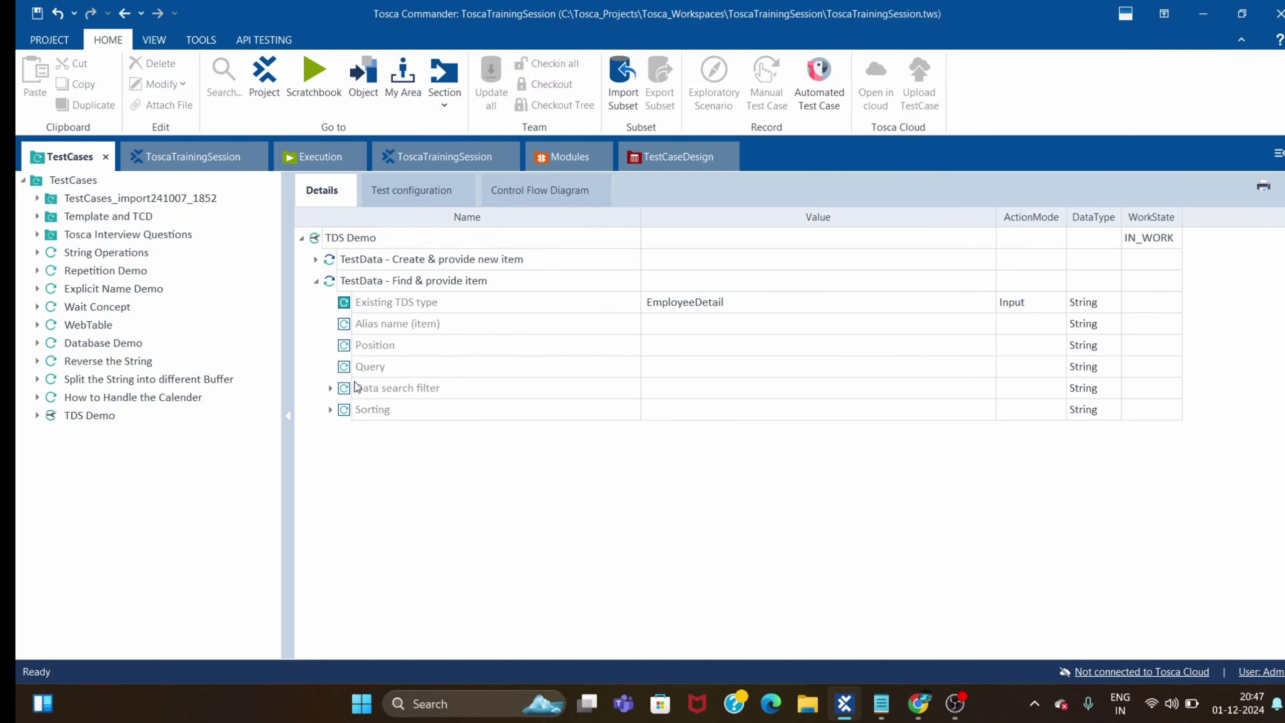
Step: Replace the attribute placeholder under Data search filter with EMPID
click(329, 388)
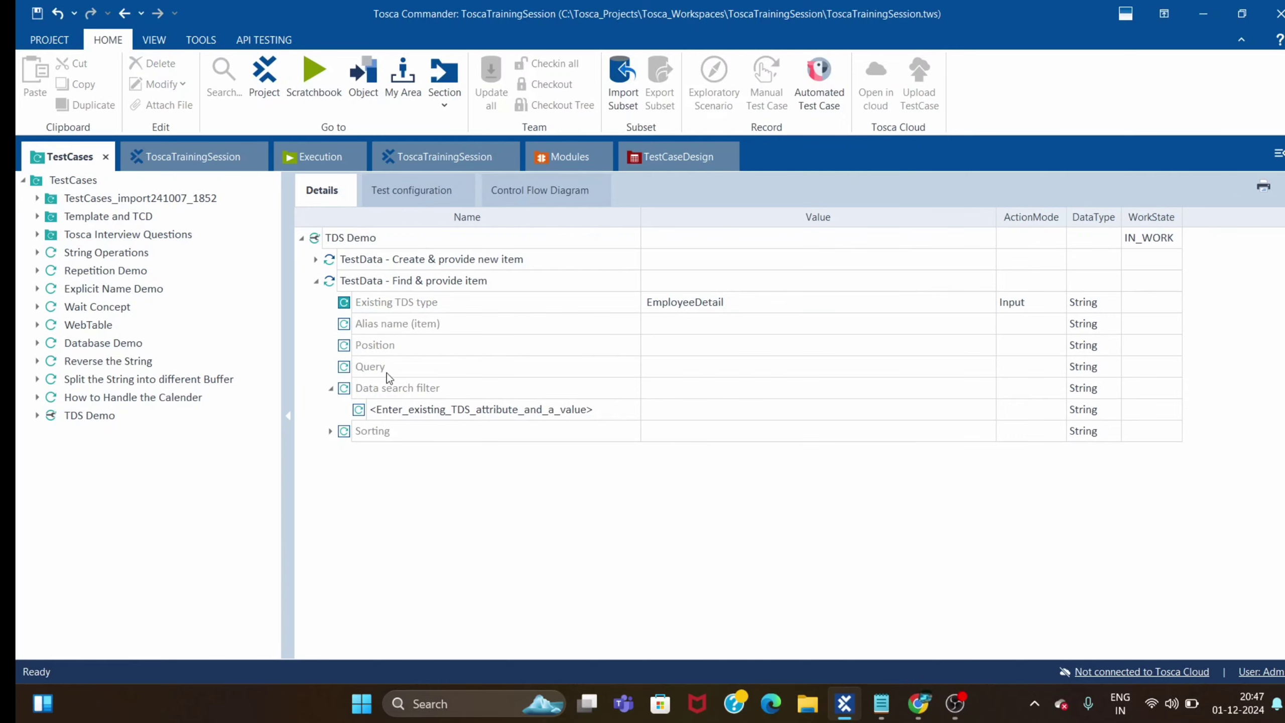
click(546, 407)
click(614, 412)
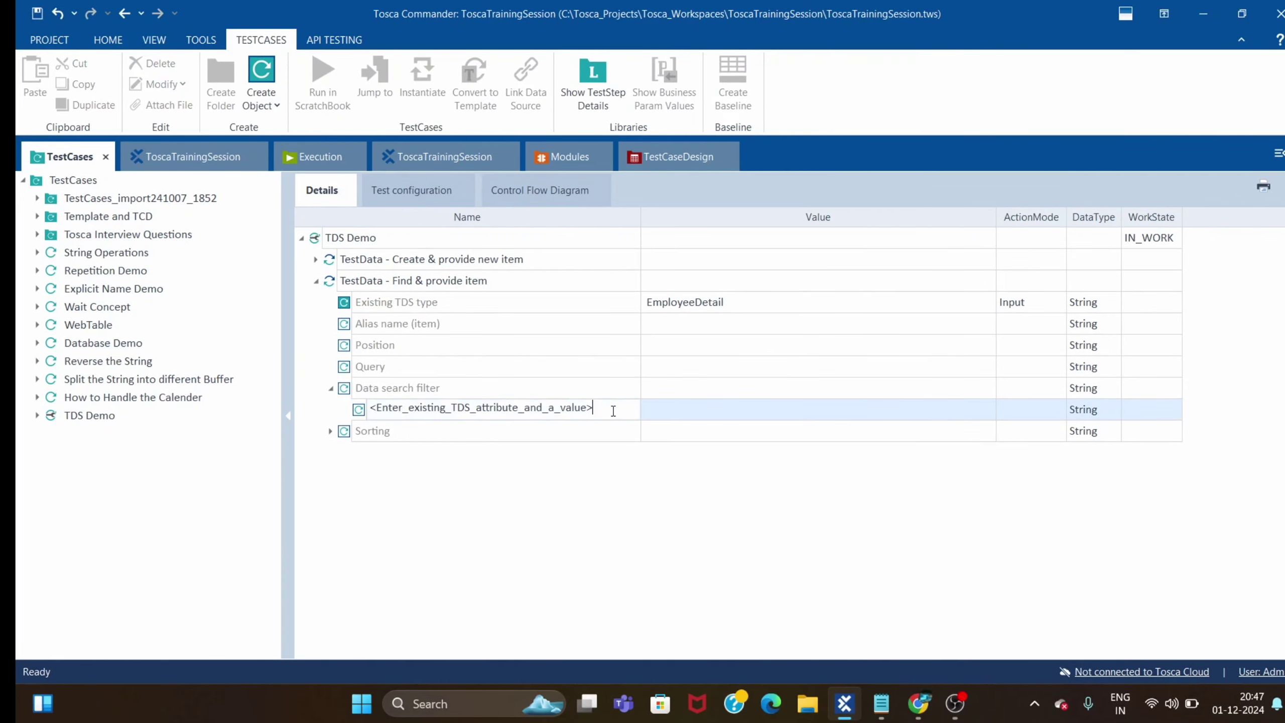
drag(611, 412, 20, 409)
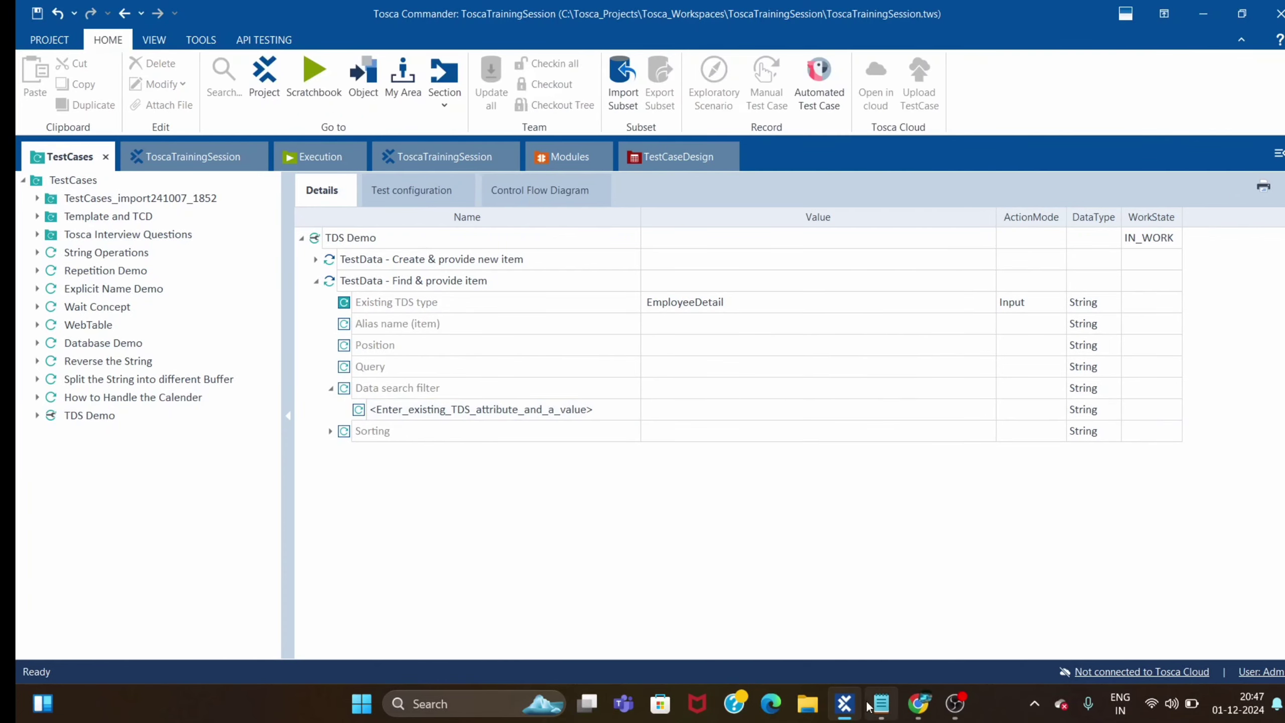
click(919, 704)
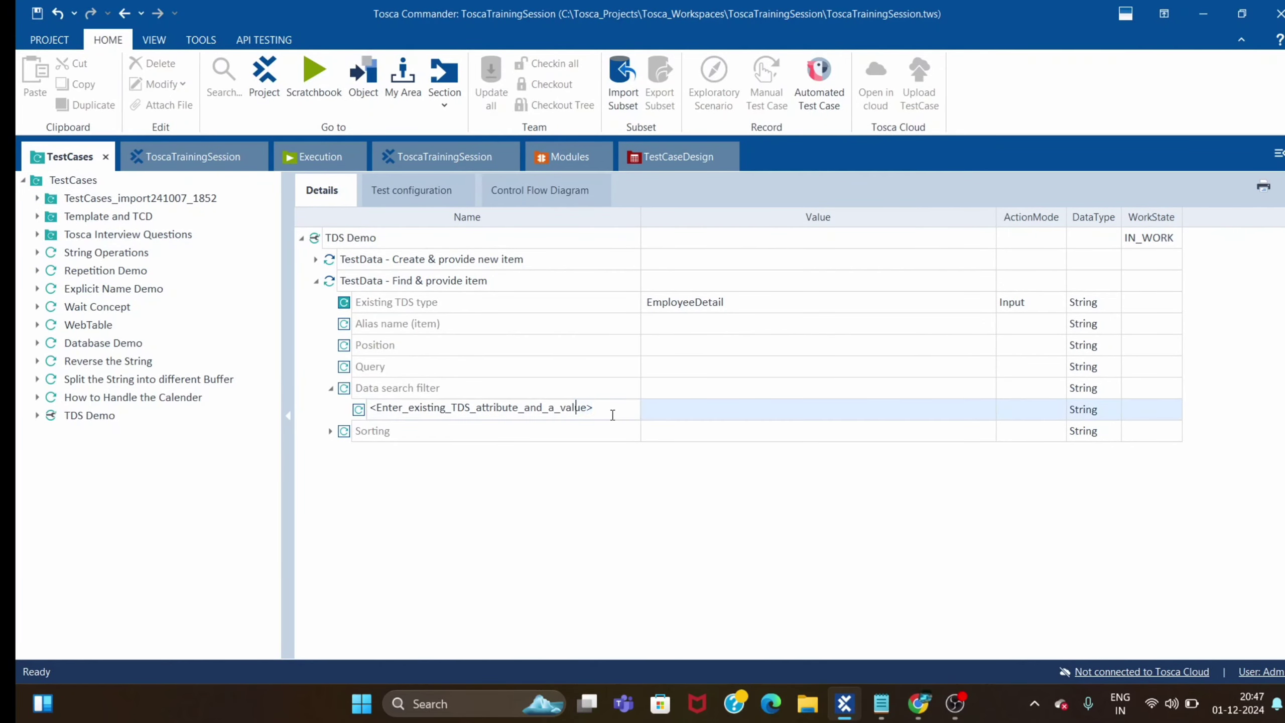
drag(560, 407, 41, 398)
key(Delete)
key(Delete)
key(Delete)
key(Delete)
key(Delete)
key(Delete)
key(Delete)
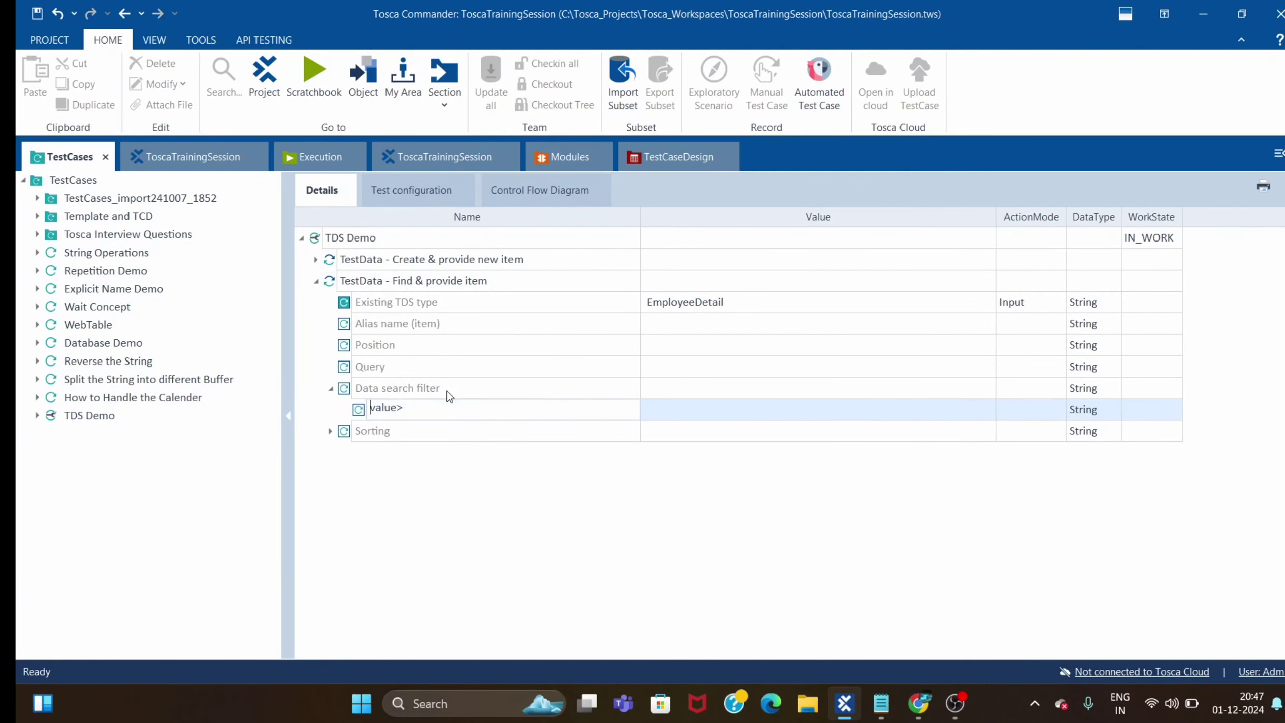
text(EMPID)
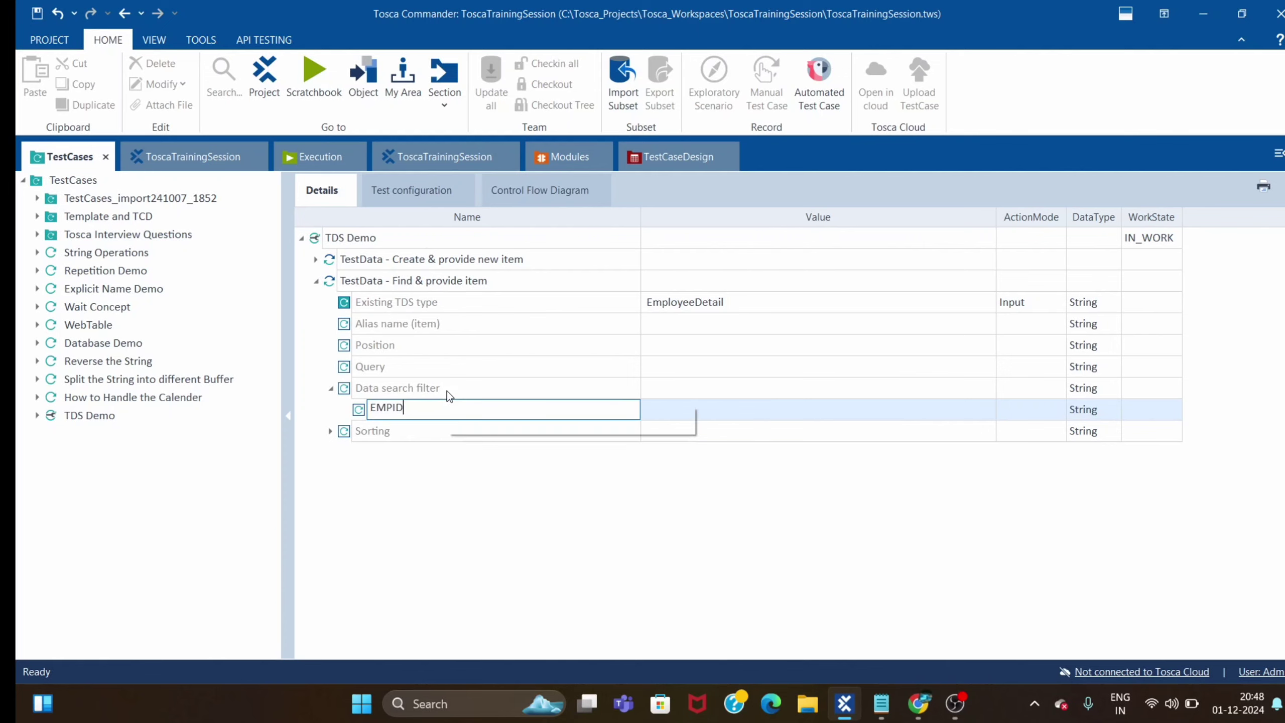
Step: Check the attribute spelling in the Test Data Management table, correct the filter attribute to EmpID and set its value to 124
key(alt+Tab)
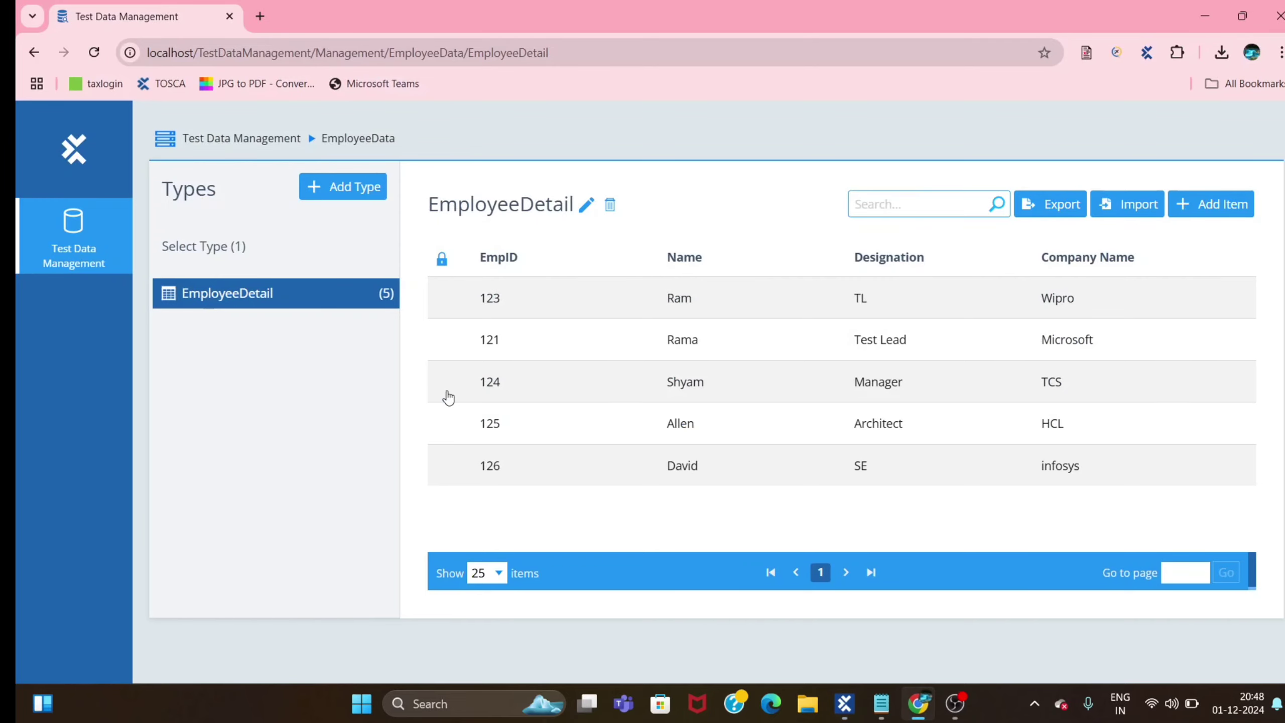
key(alt+Tab)
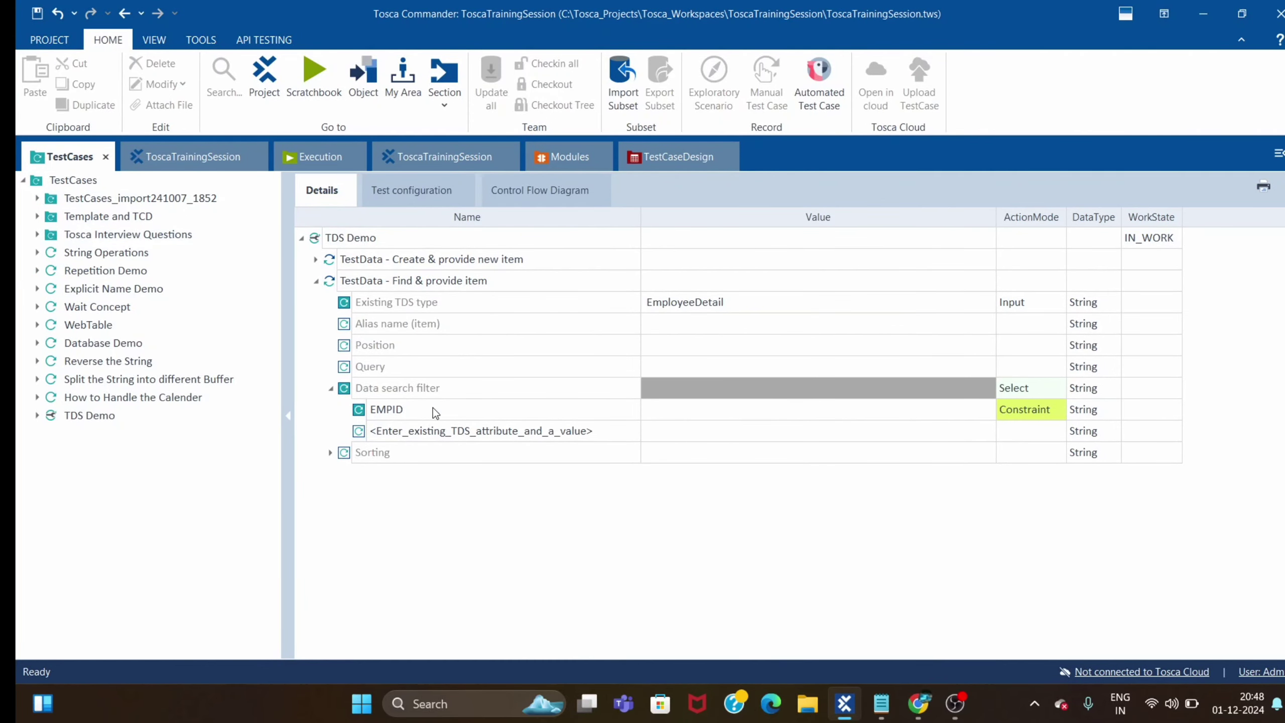
key(BackSpace)
key(BackSpace)
key(BackSpace)
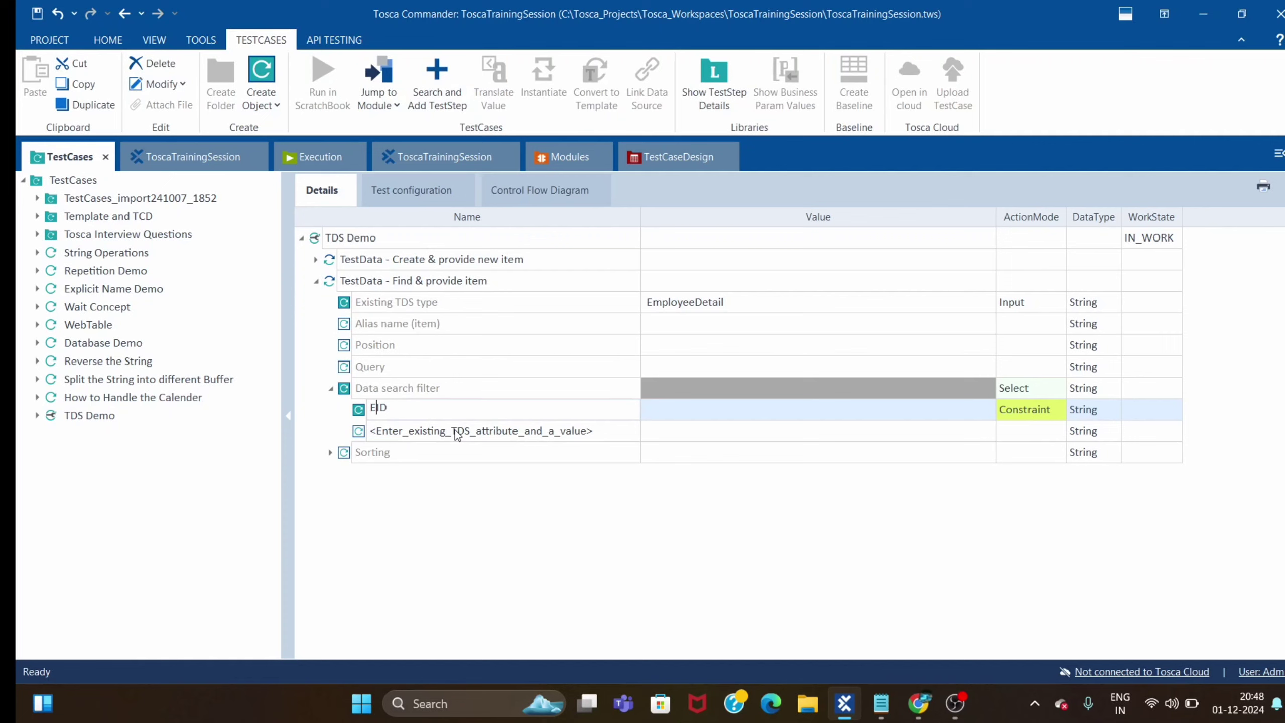
text(Emp)
click(729, 411)
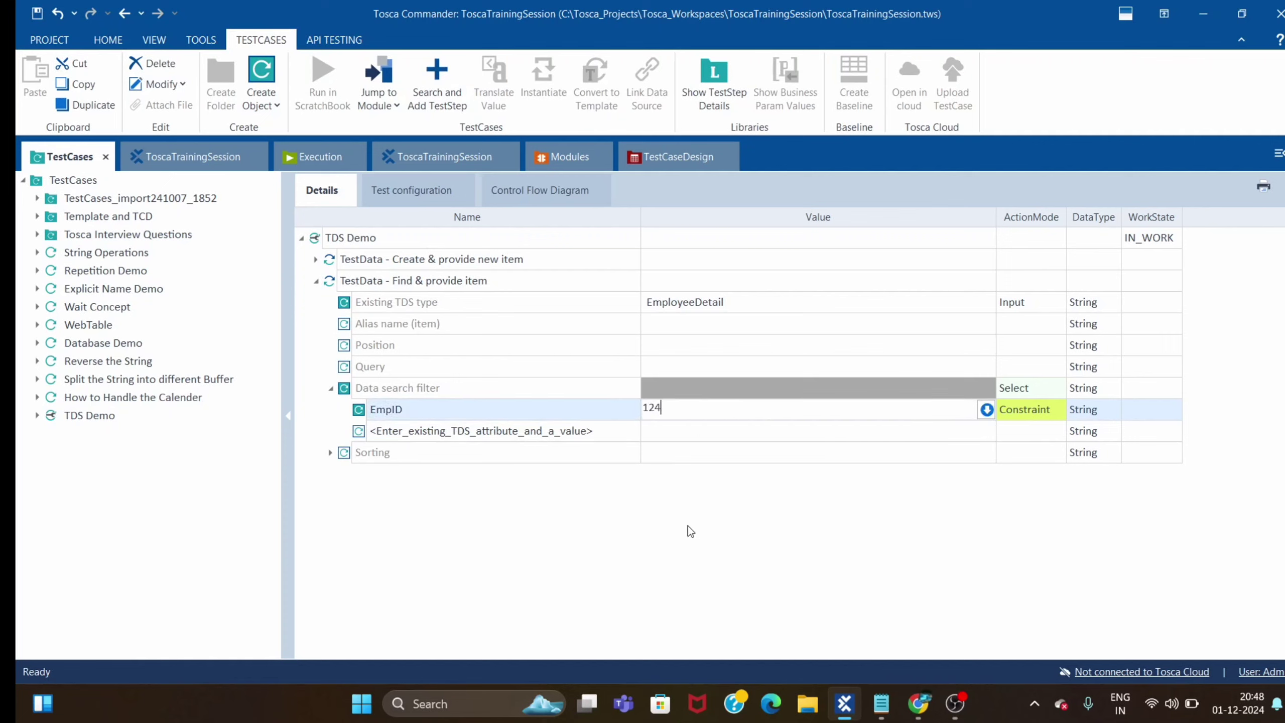
click(670, 562)
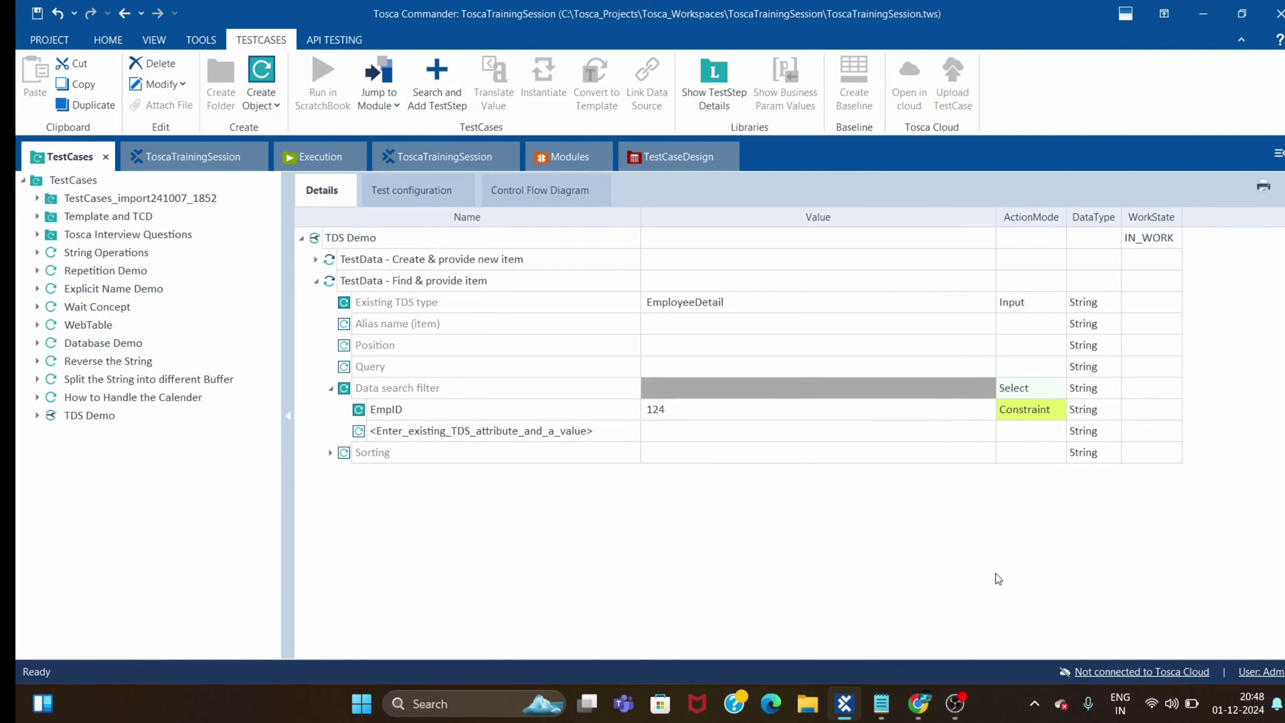
Step: Add the TBox Set Buffer module from Buffer Operations to the TDS Demo test case
click(330, 392)
click(557, 157)
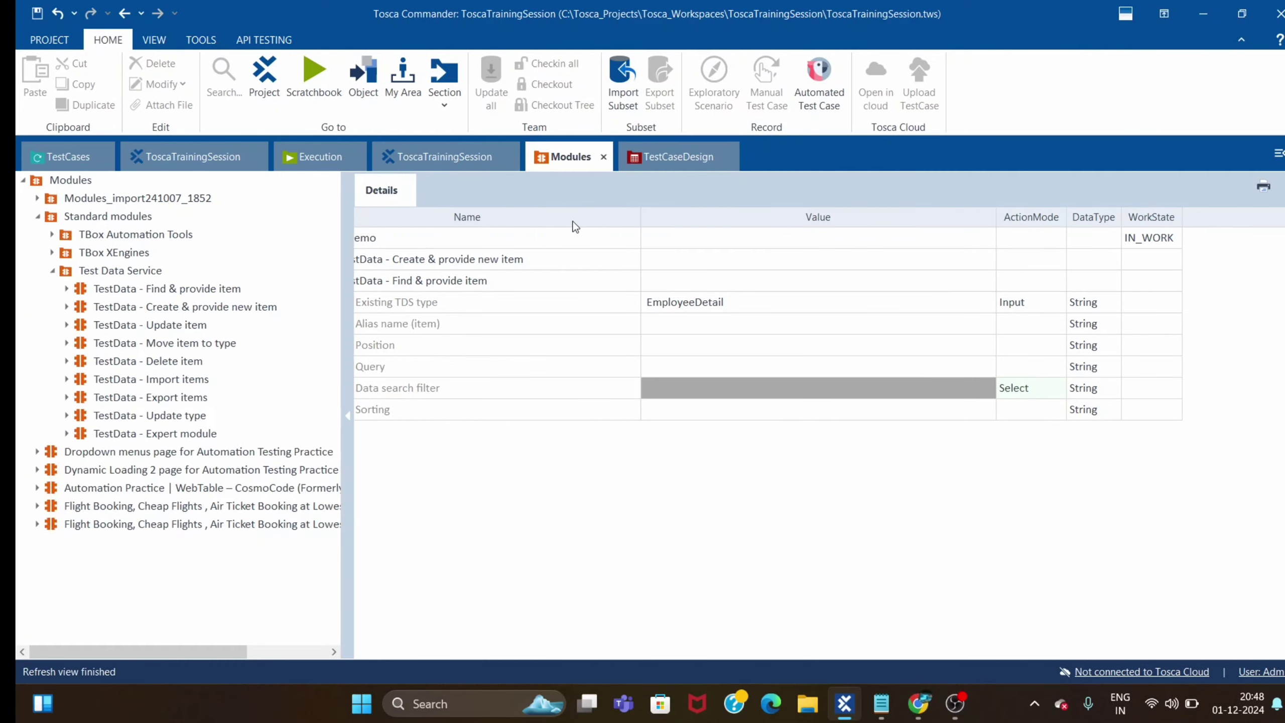
click(52, 234)
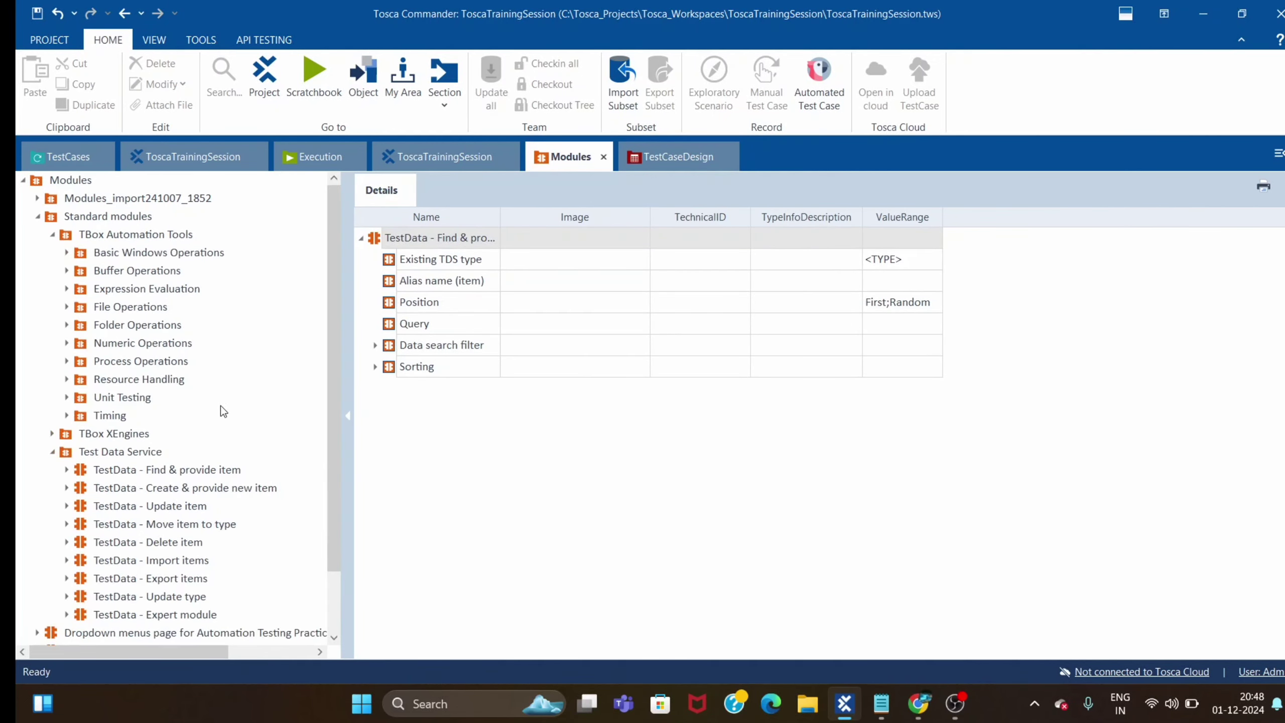
click(66, 270)
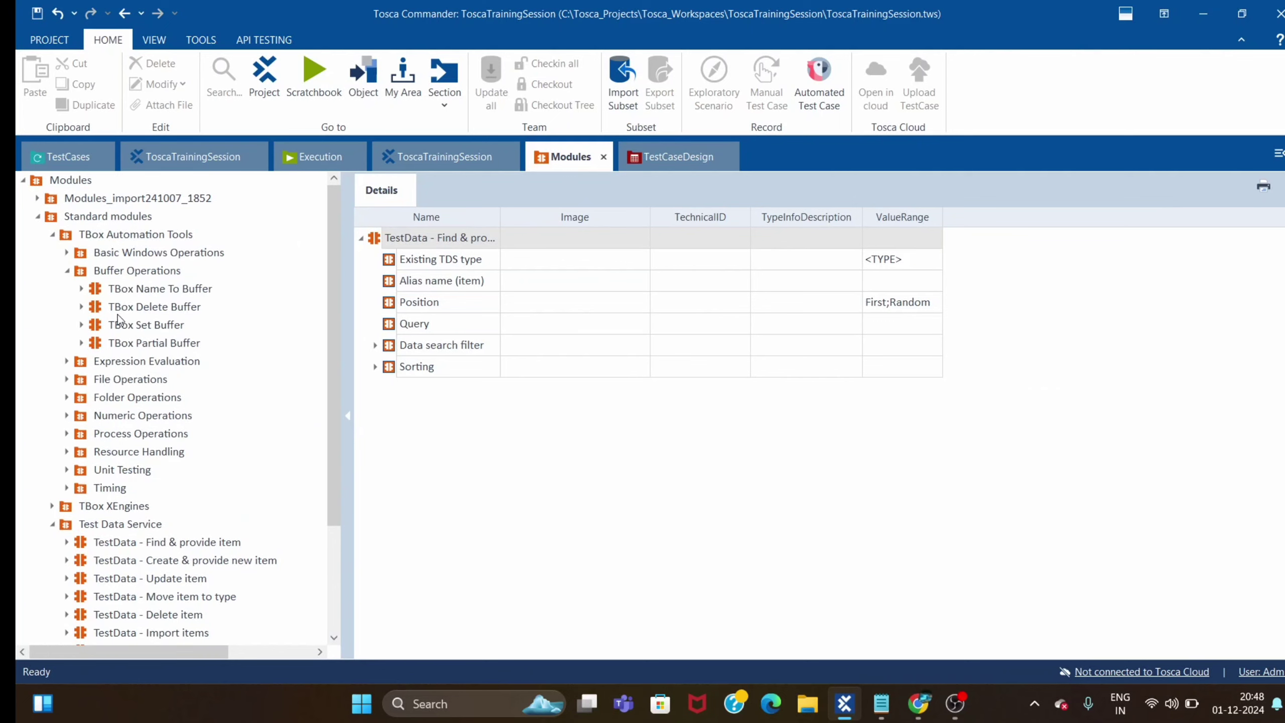
drag(104, 329, 336, 242)
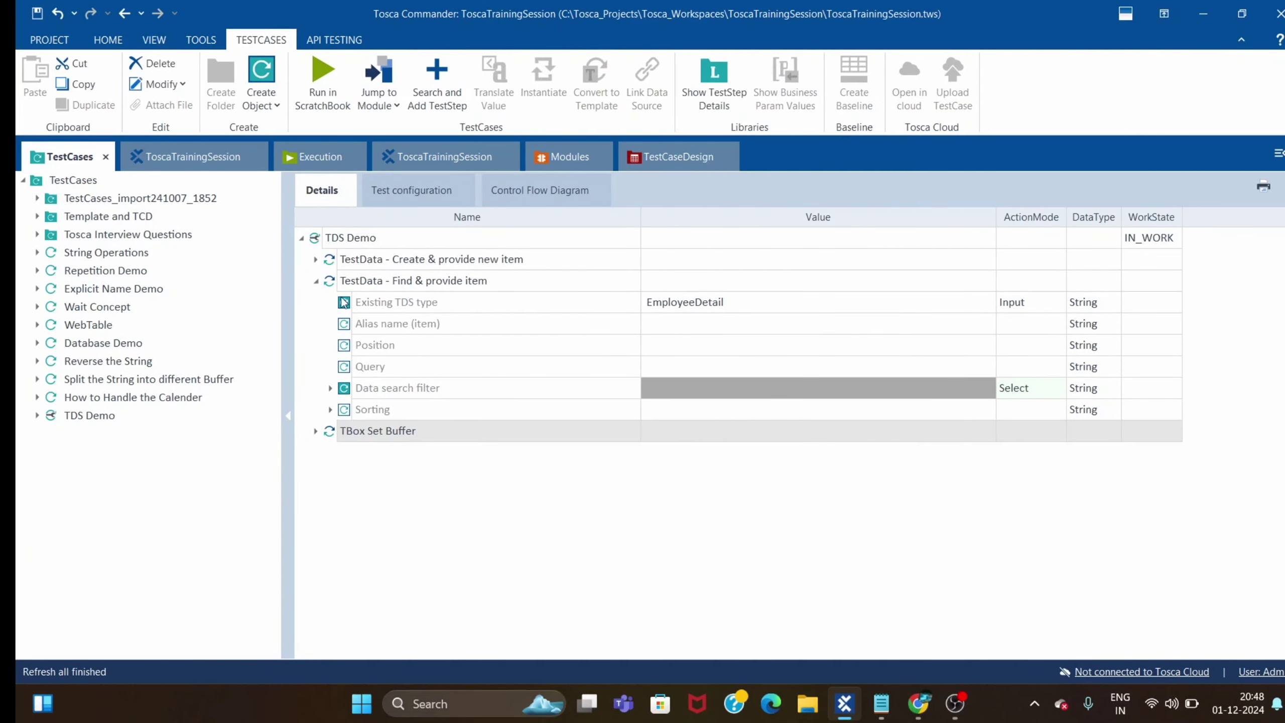
Step: Compare the EmpID search filter with the matching employee record in the Test Data Management table
click(330, 387)
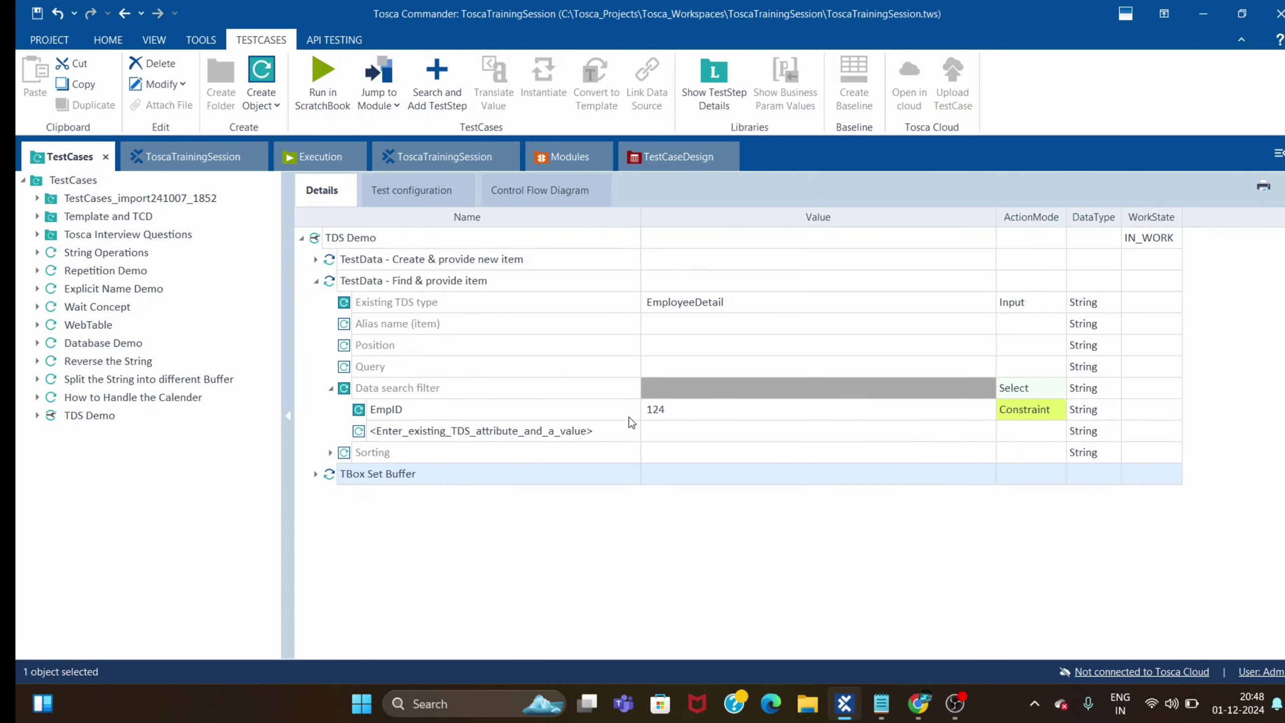
click(918, 704)
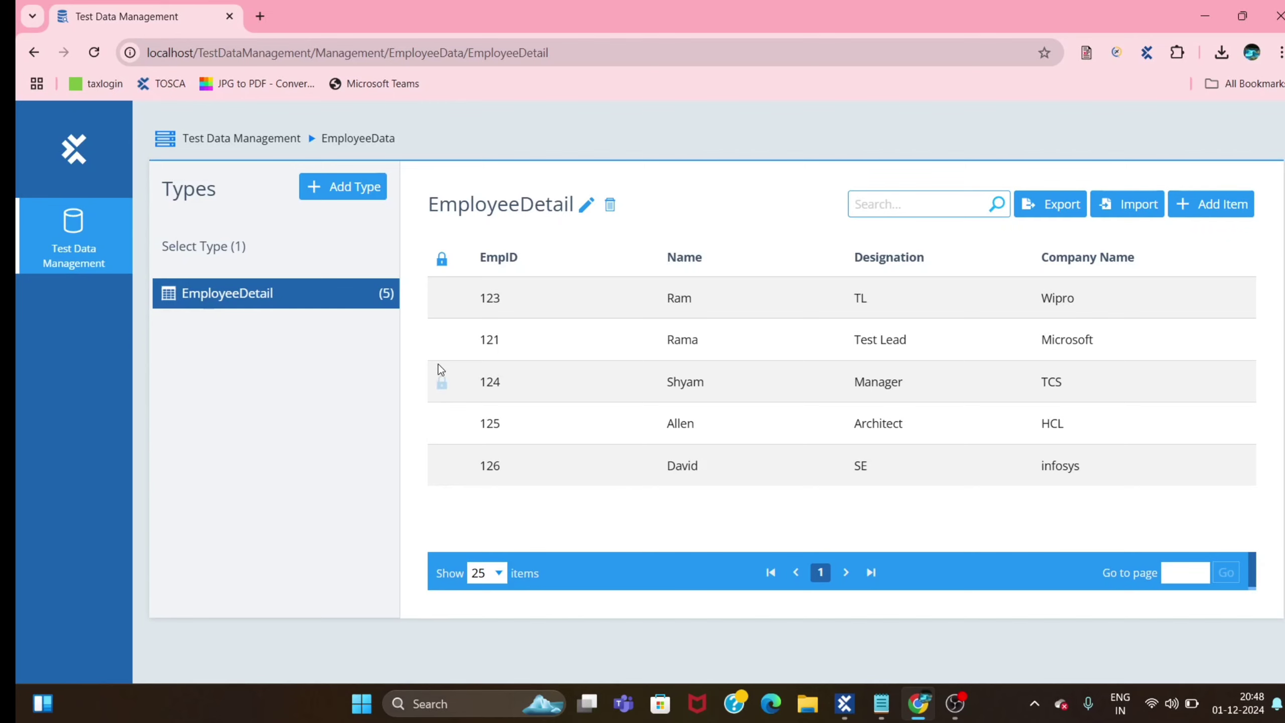
key(alt+Tab)
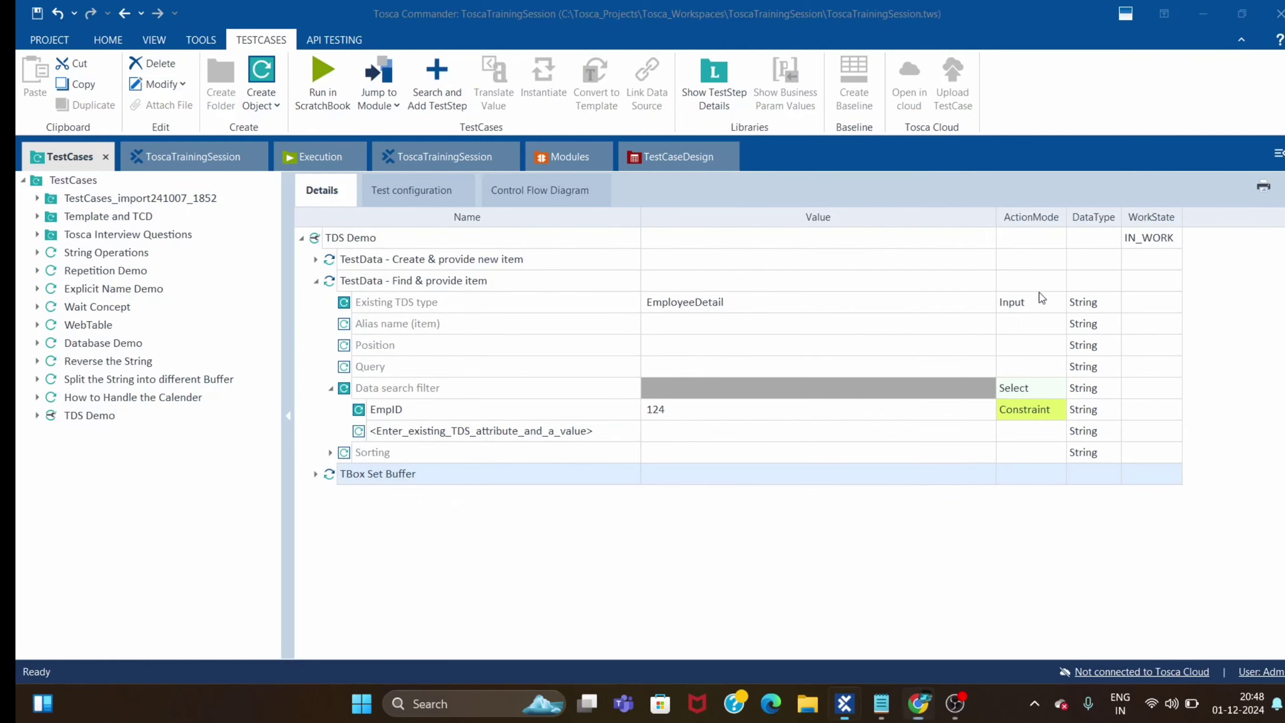
Step: Check the column names in the Test Data Management table and name the first TBox Set Buffer entry Desgination
click(316, 474)
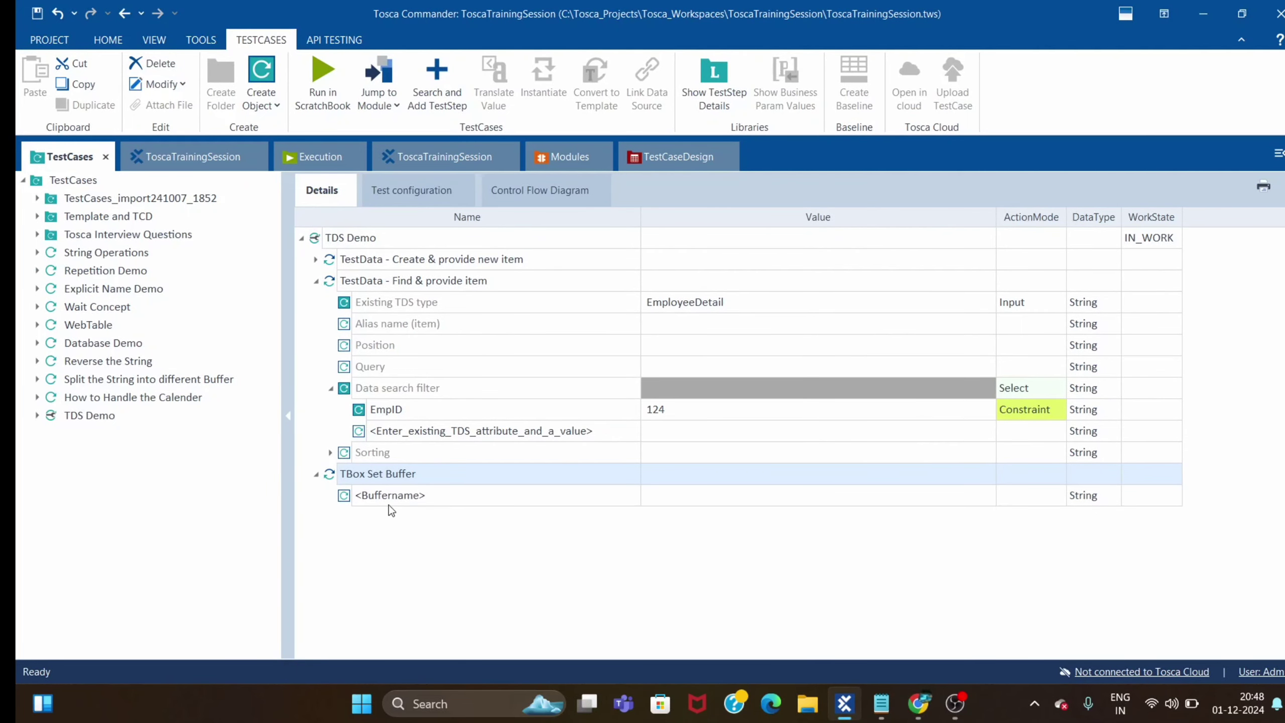
click(443, 501)
click(444, 501)
drag(418, 494, 265, 489)
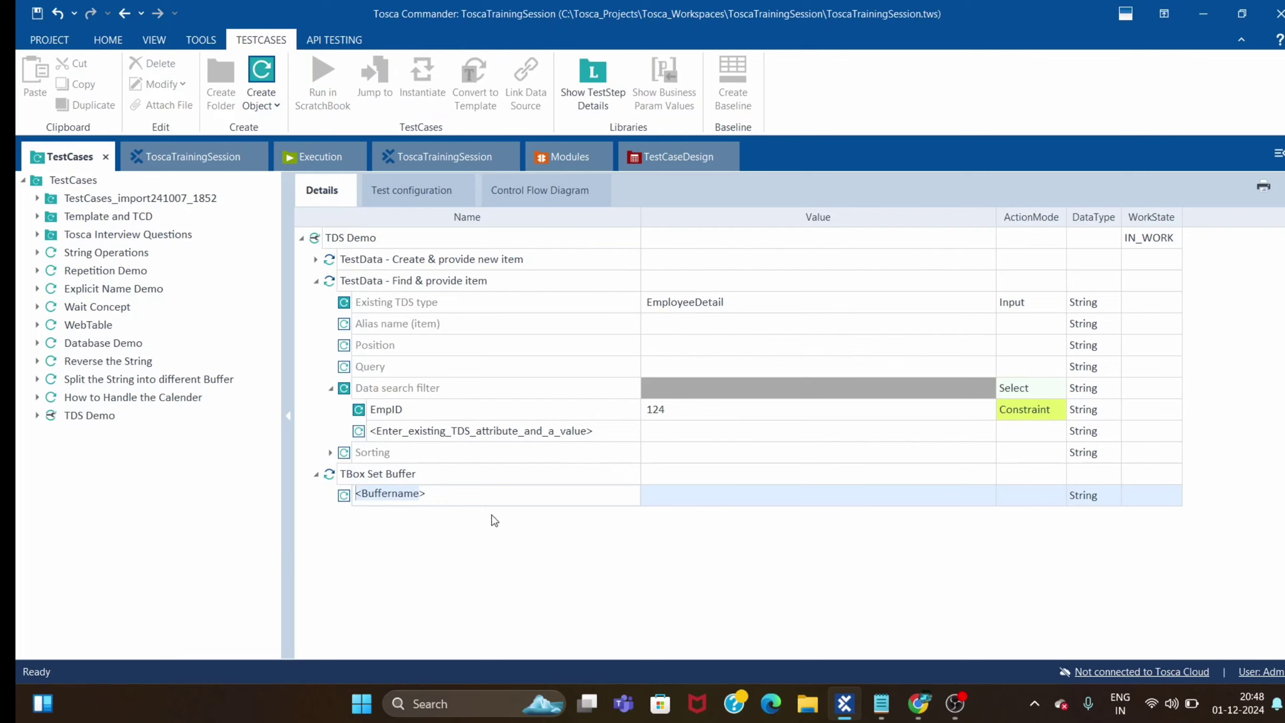
drag(440, 496, 284, 496)
key(alt+Tab)
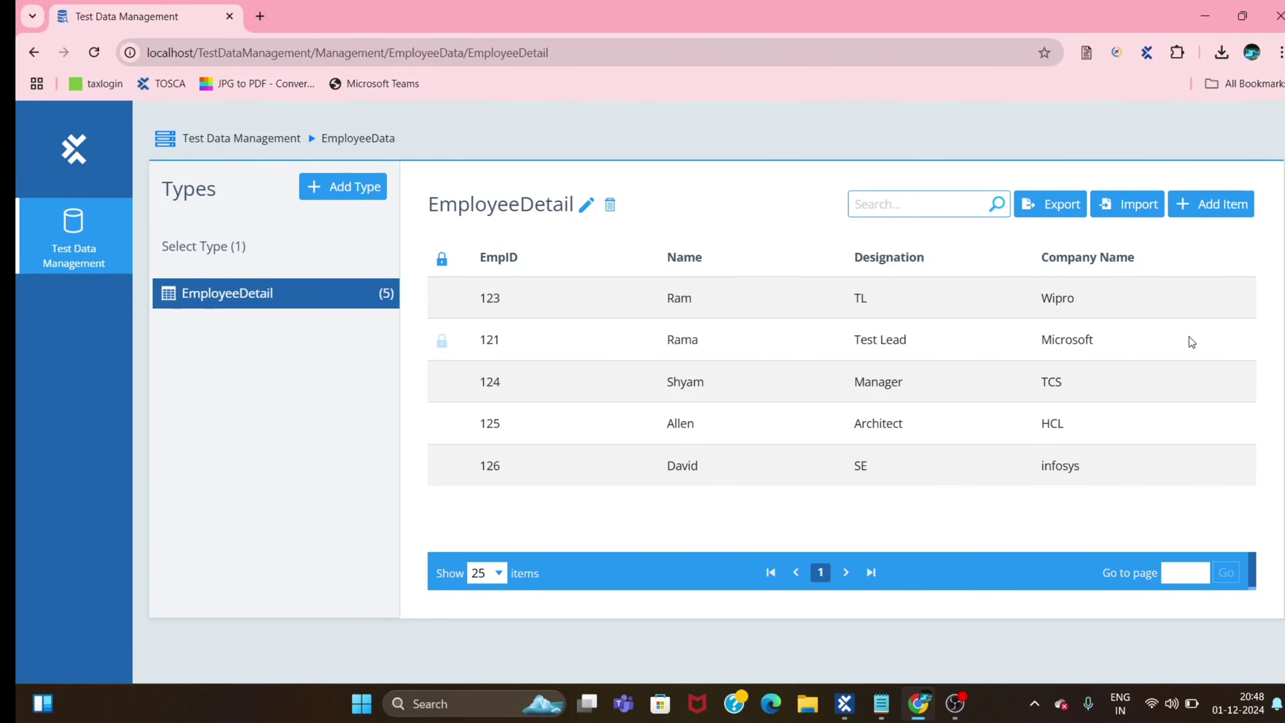
key(alt+Tab)
key(alt+Tab)
key(alt+Tab)
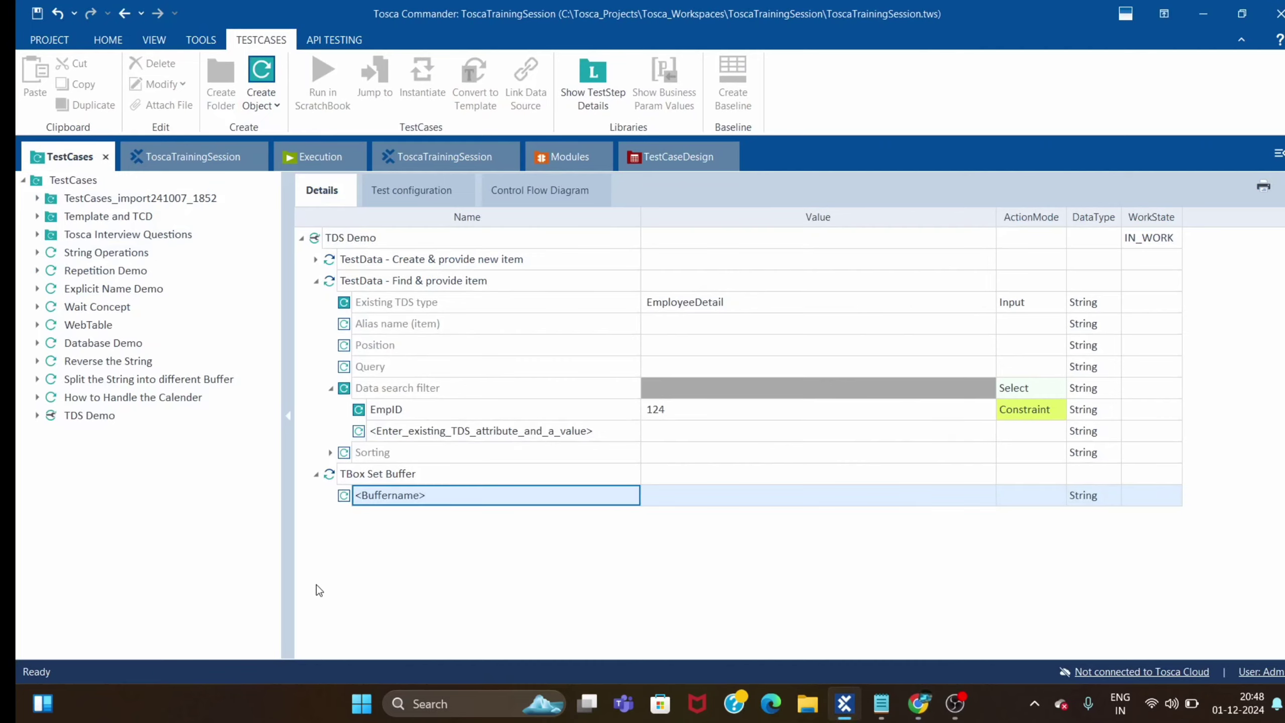
click(430, 501)
drag(439, 495, 281, 497)
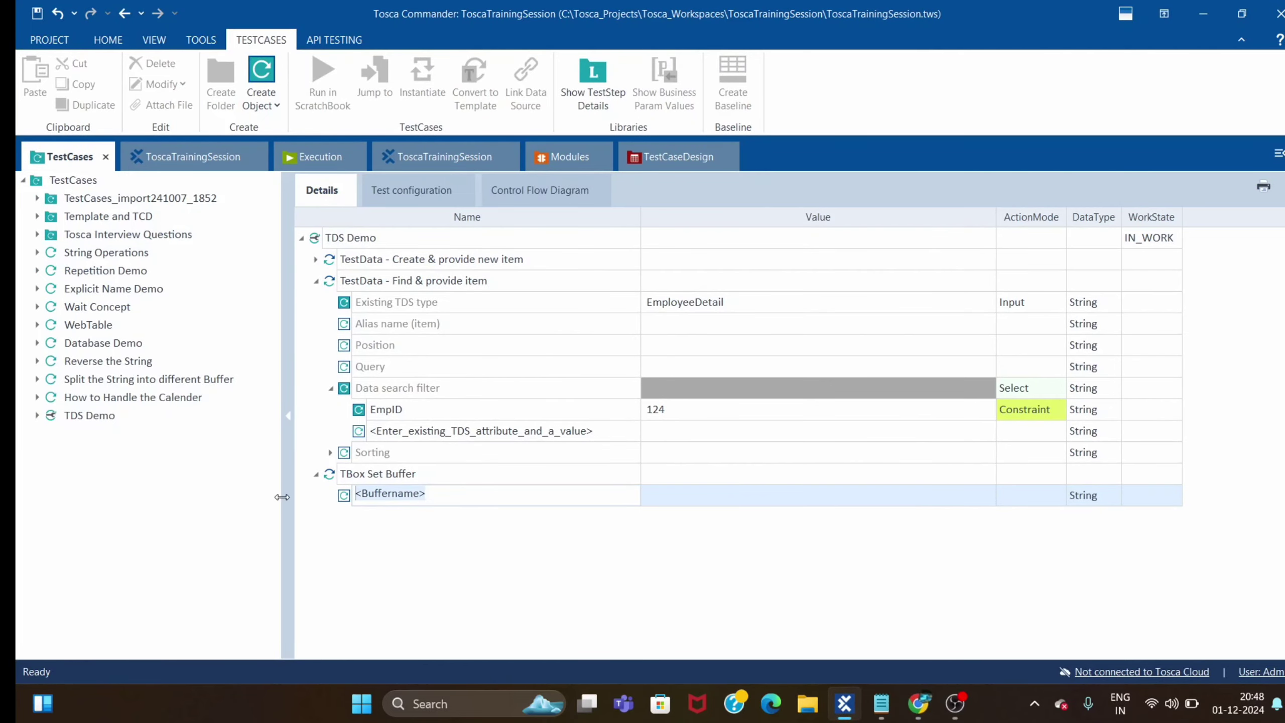
text(Desgination)
click(449, 539)
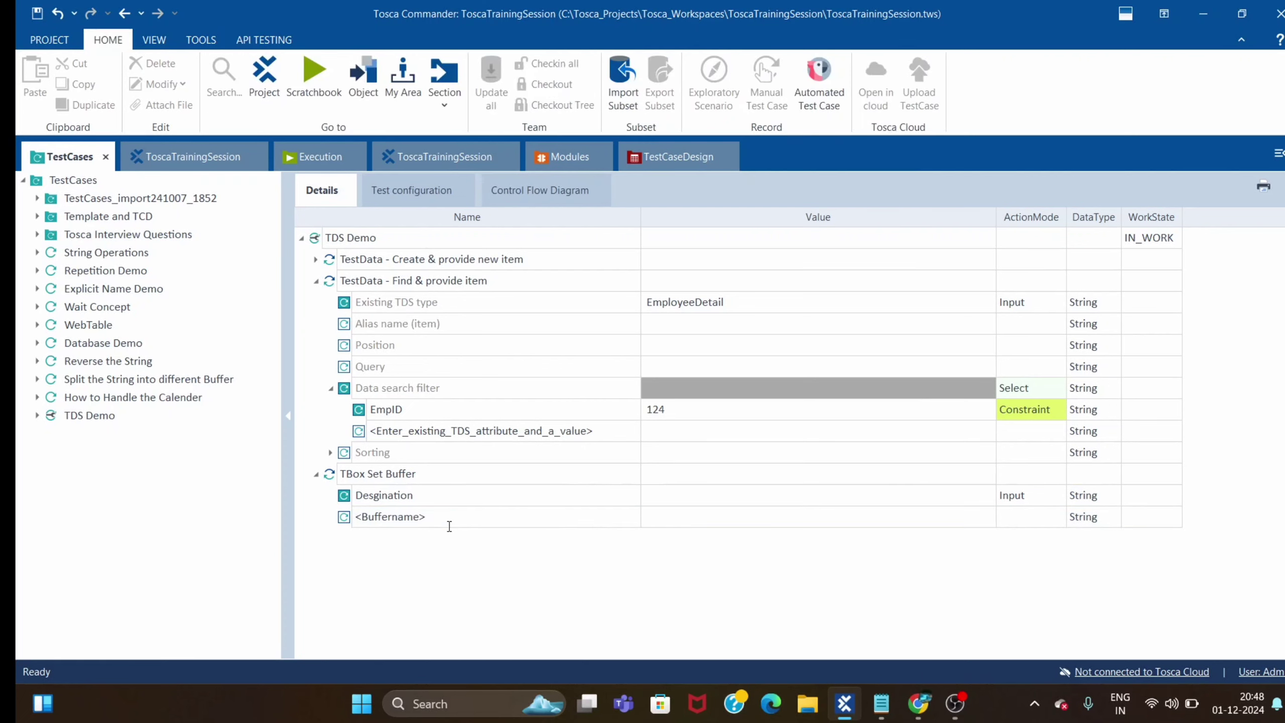
Step: Name the second buffer entry under TBox Set Buffer Company
double_click(448, 520)
drag(448, 518, 287, 515)
text(Compm)
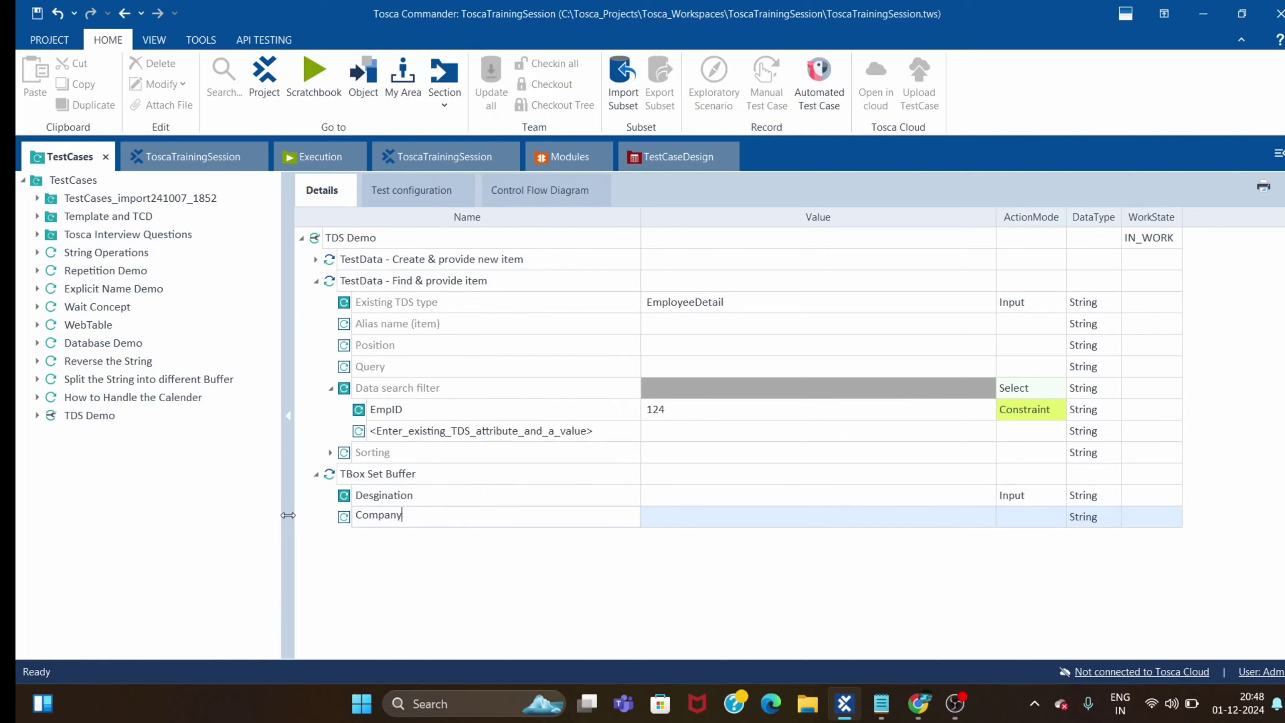
click(654, 572)
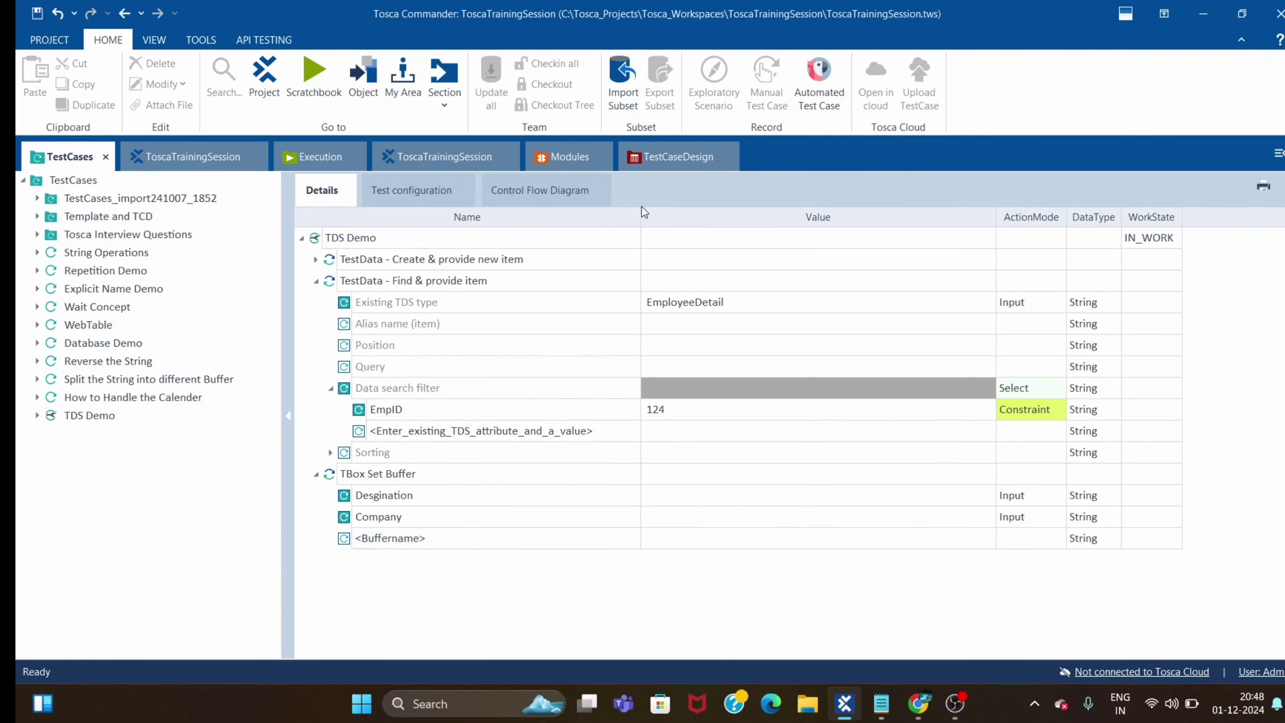
Step: Set the Desgination buffer's value to {TDS[EmployeeDetail.Desgination]} and consult the EmployeeDetail columns in Test Data Management
drag(641, 213, 606, 214)
click(685, 495)
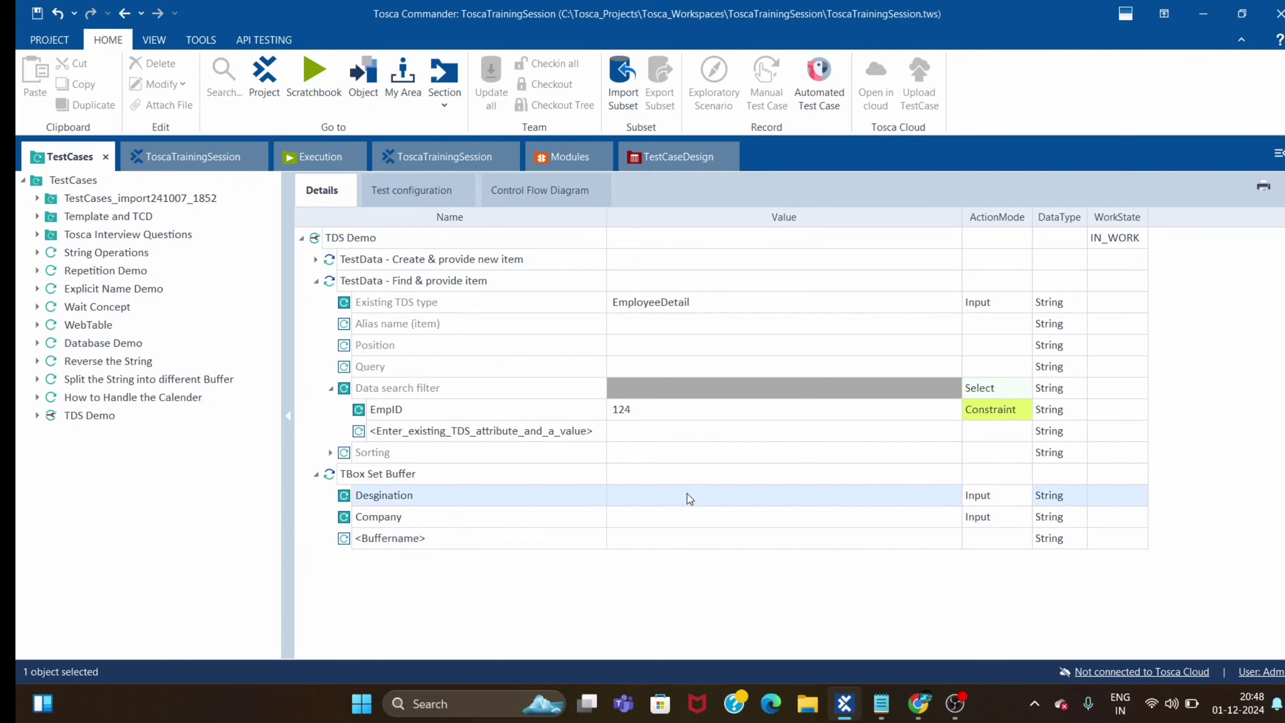
text({TDS)
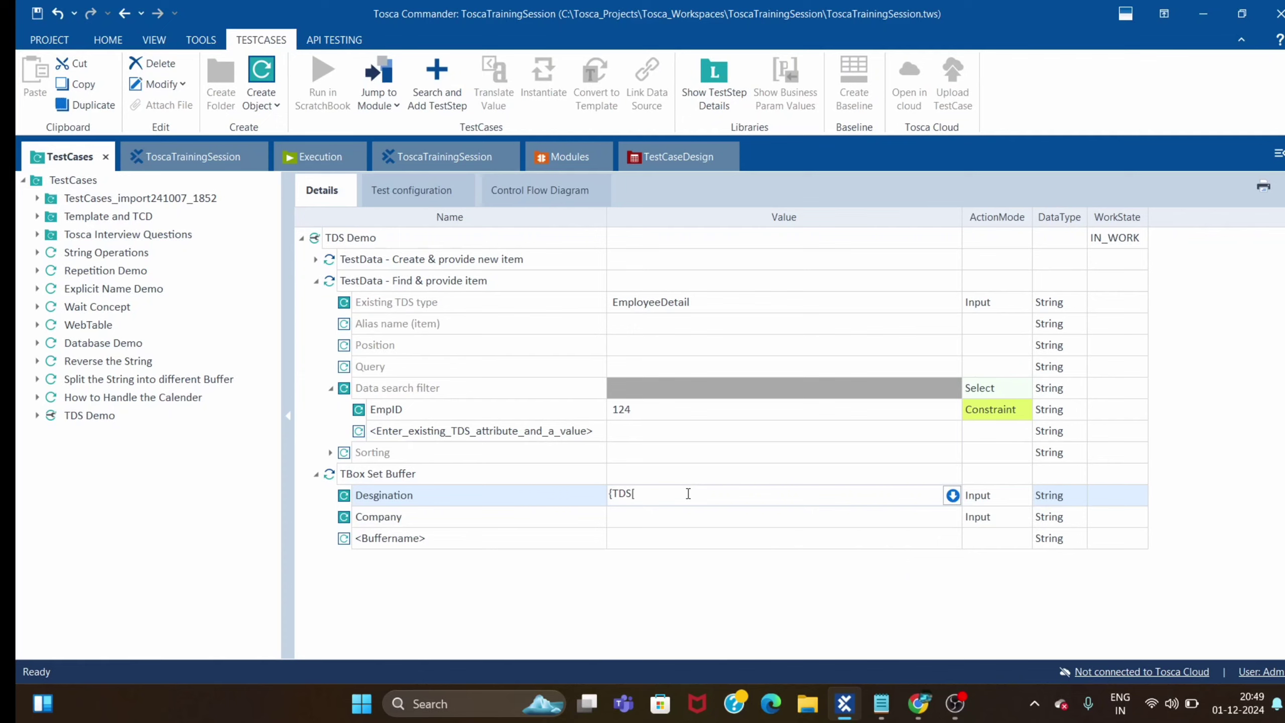
text([EmployeeDetail.Desg)
text(ination]})
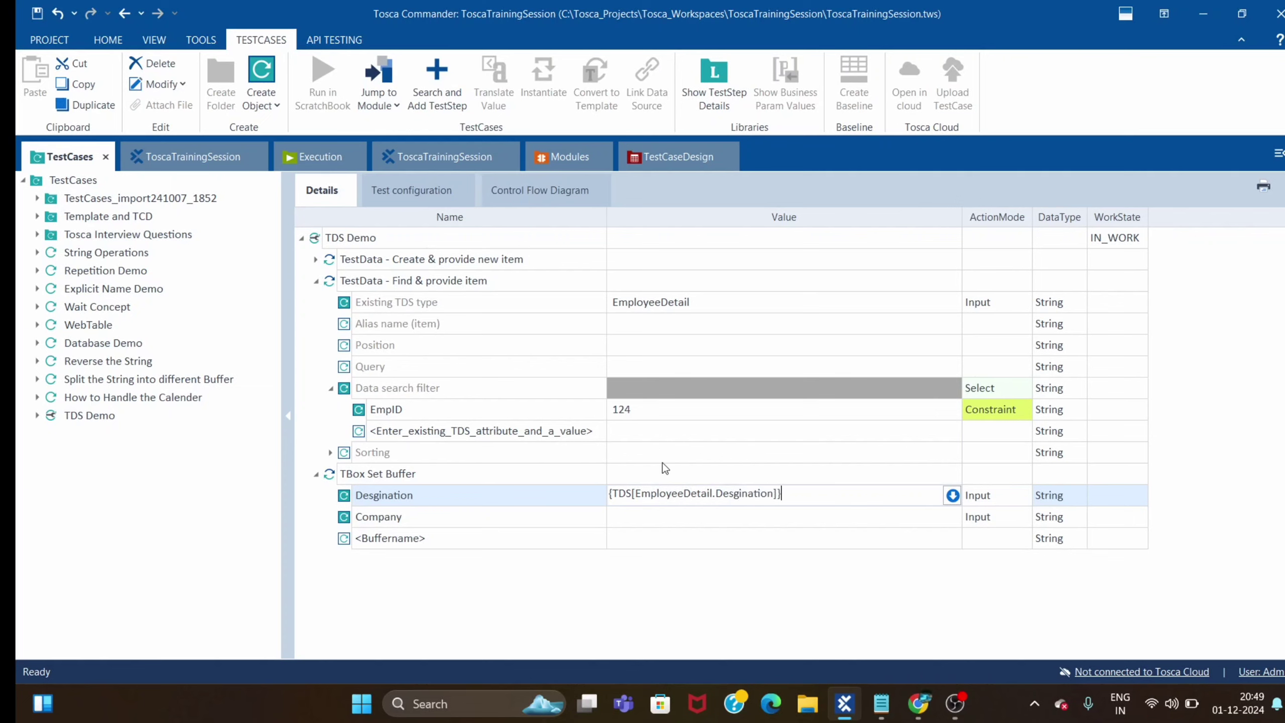
click(918, 705)
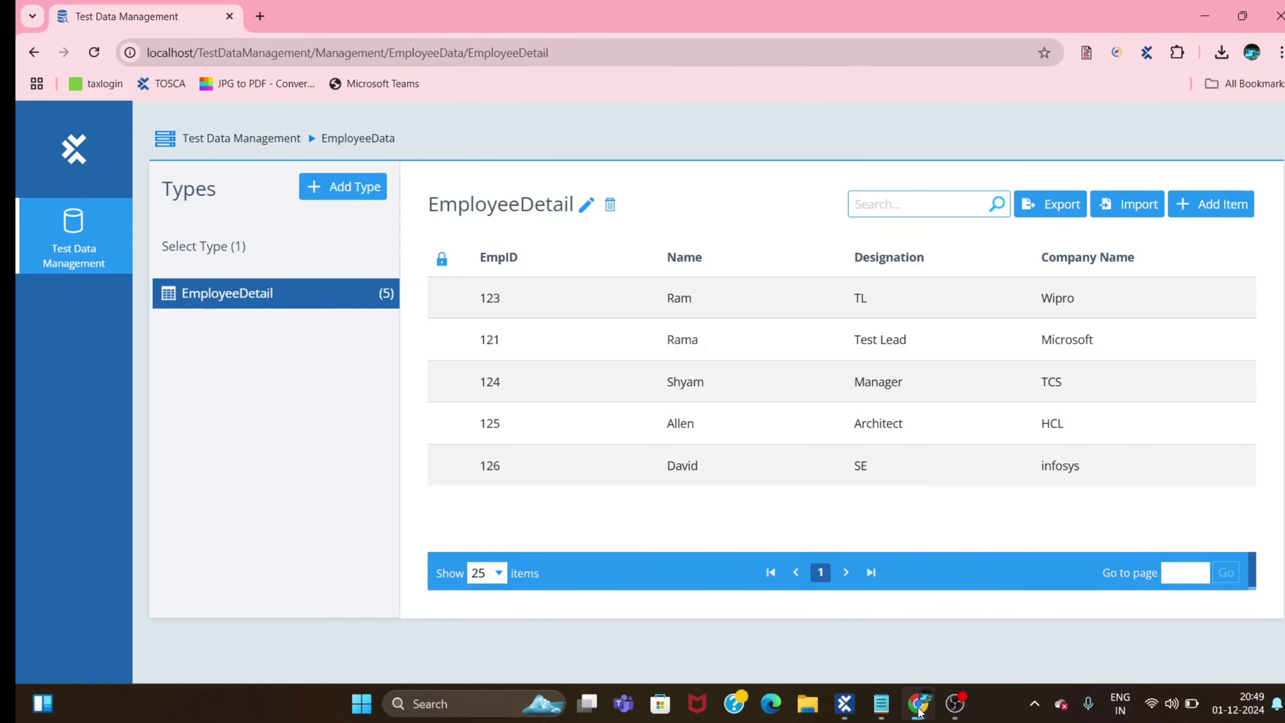
click(918, 706)
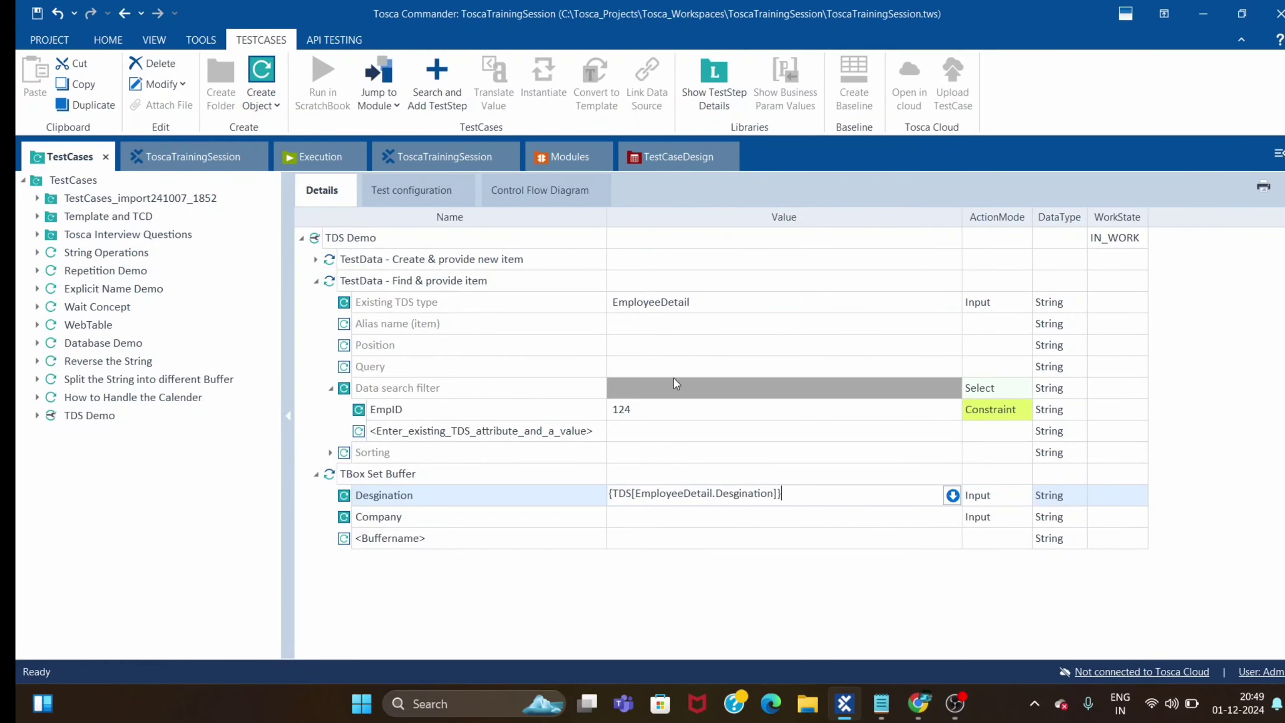
click(704, 528)
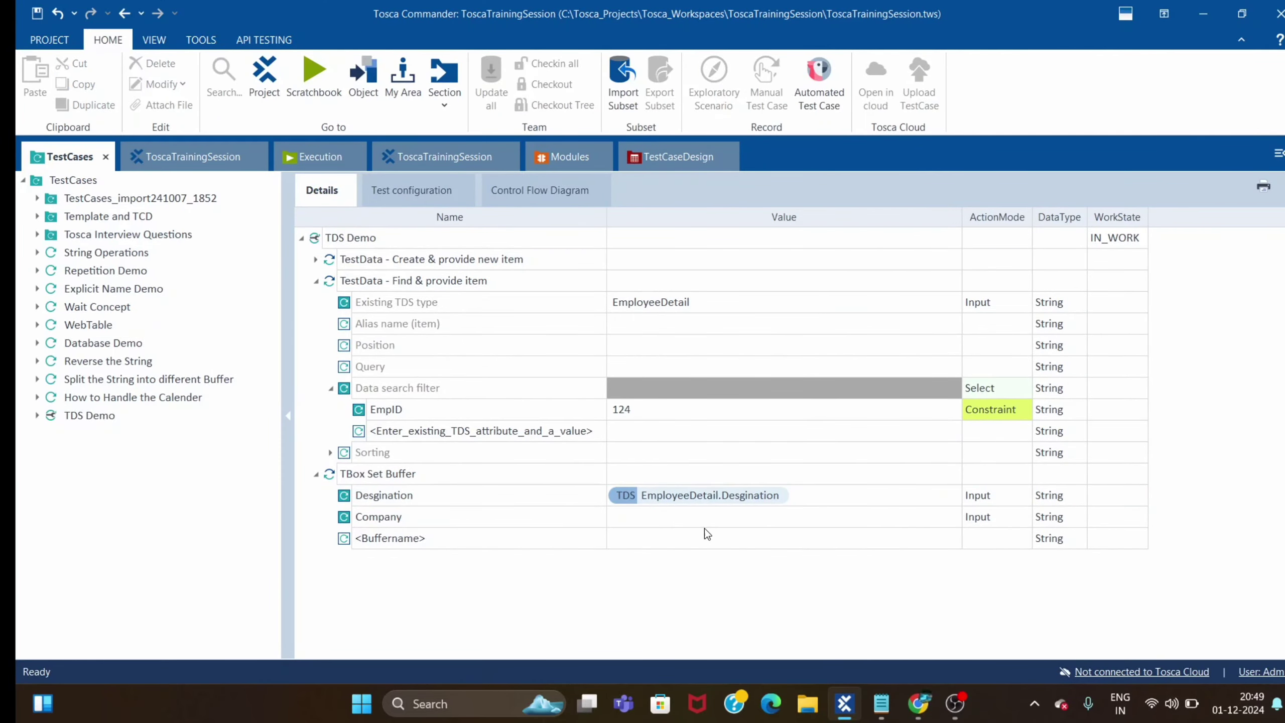
Step: Set the Company buffer's value to {TDS[EmployeeDetail.Company Name]}
click(671, 522)
click(743, 519)
text({)
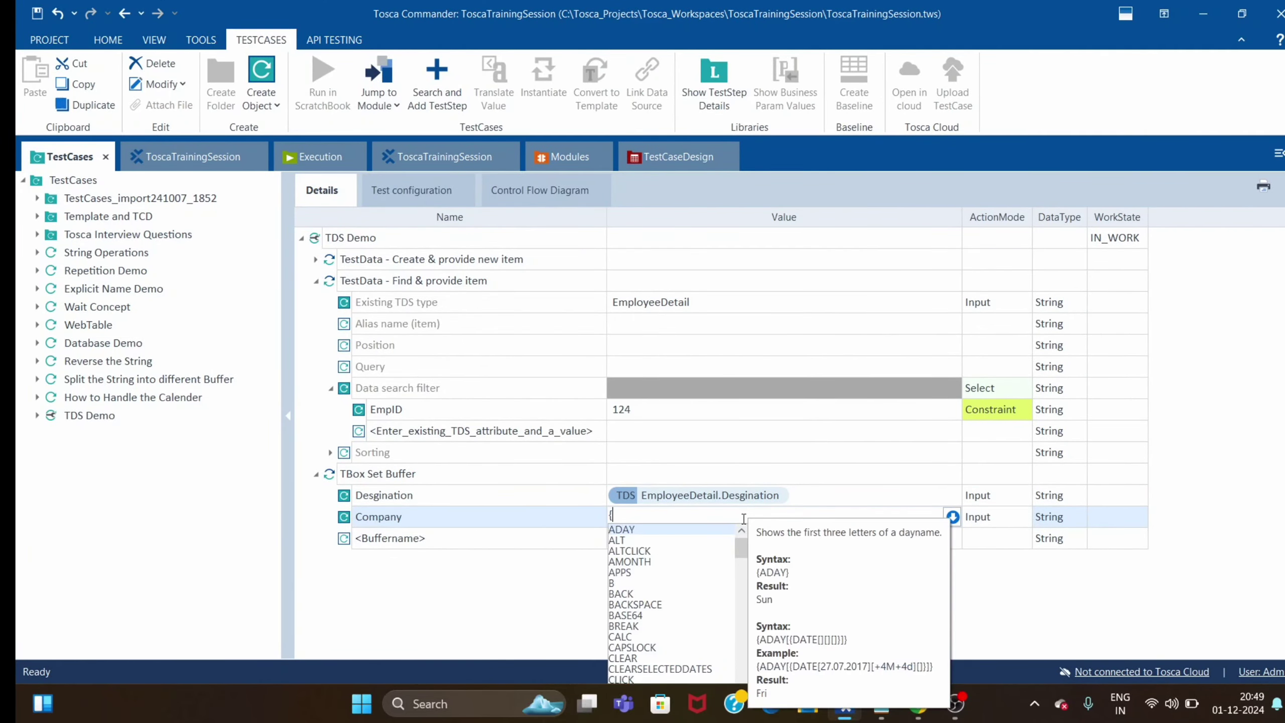
text(TDS[)
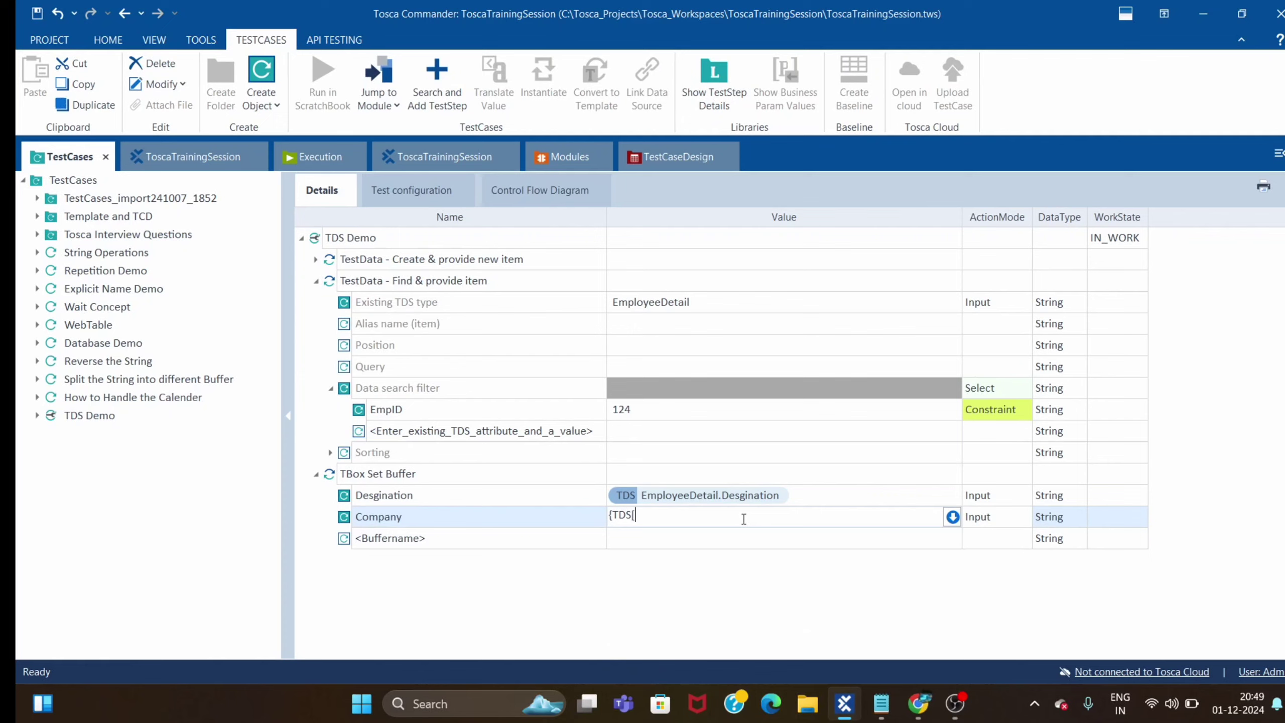
text(EmployeeDetail.Company Name)
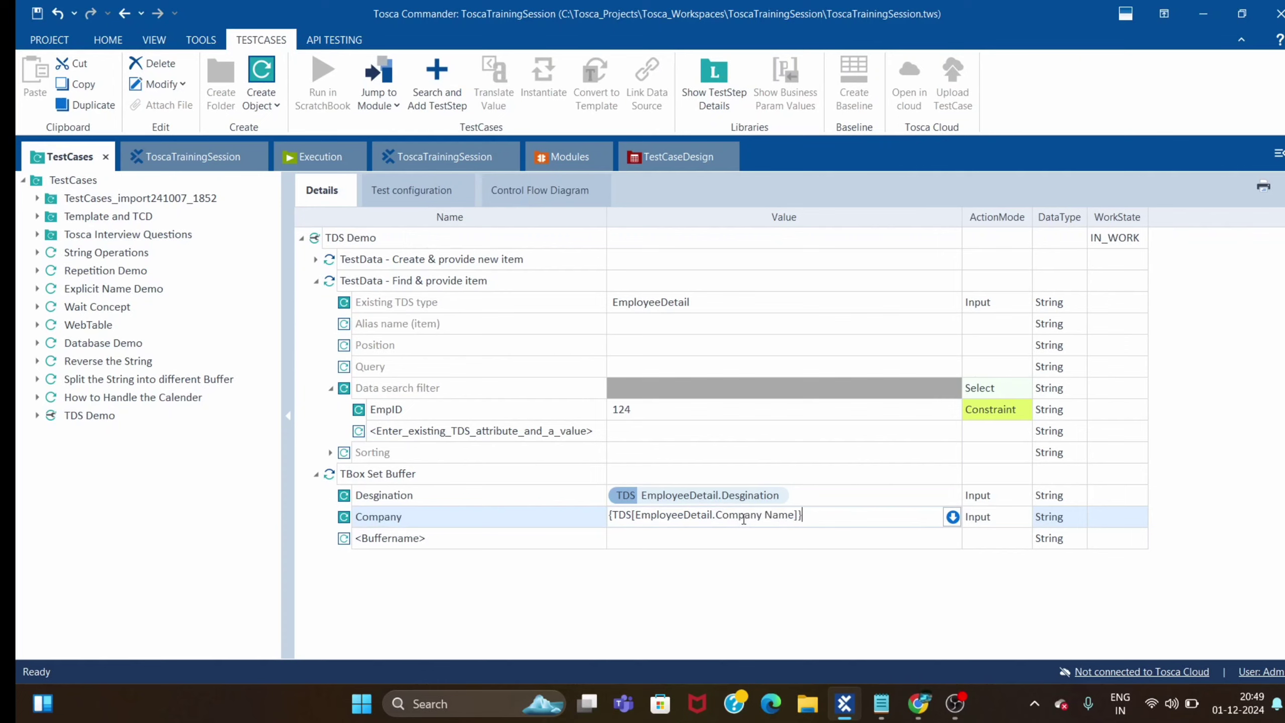
click(791, 593)
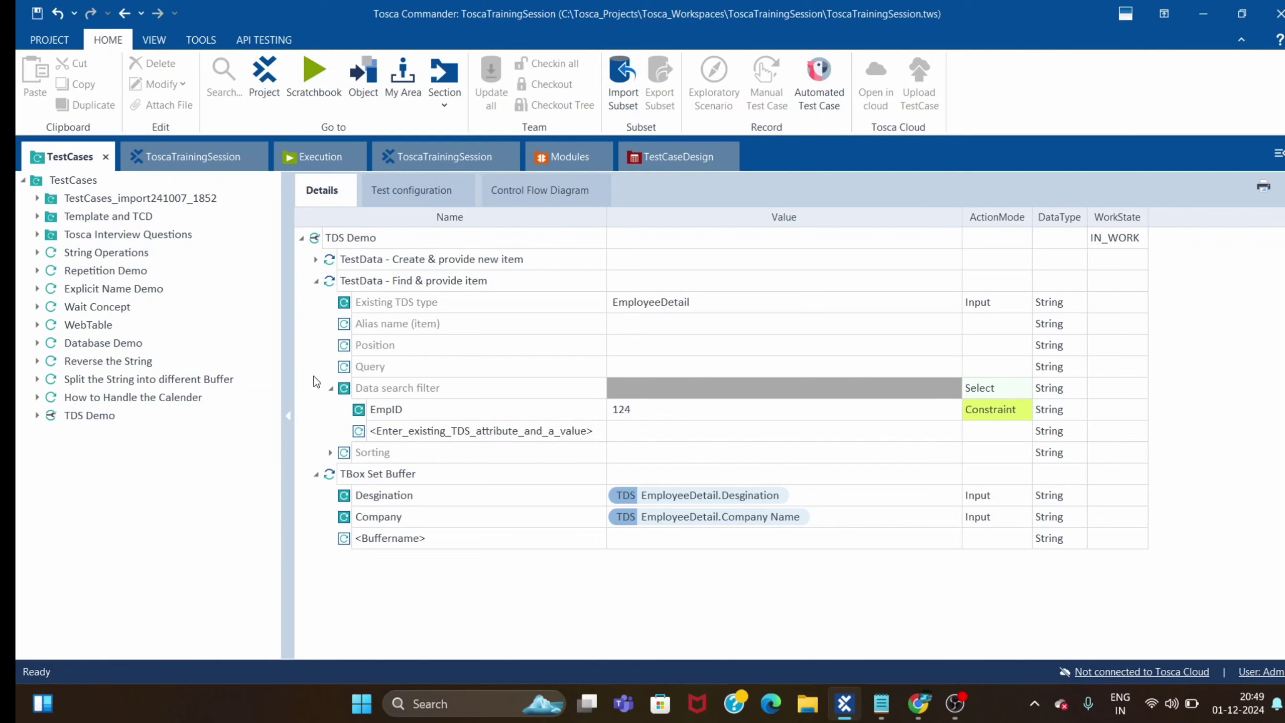
Step: Collapse the find step and run TestData - Find & provide item together with TBox Set Buffer in ScratchBook
click(331, 387)
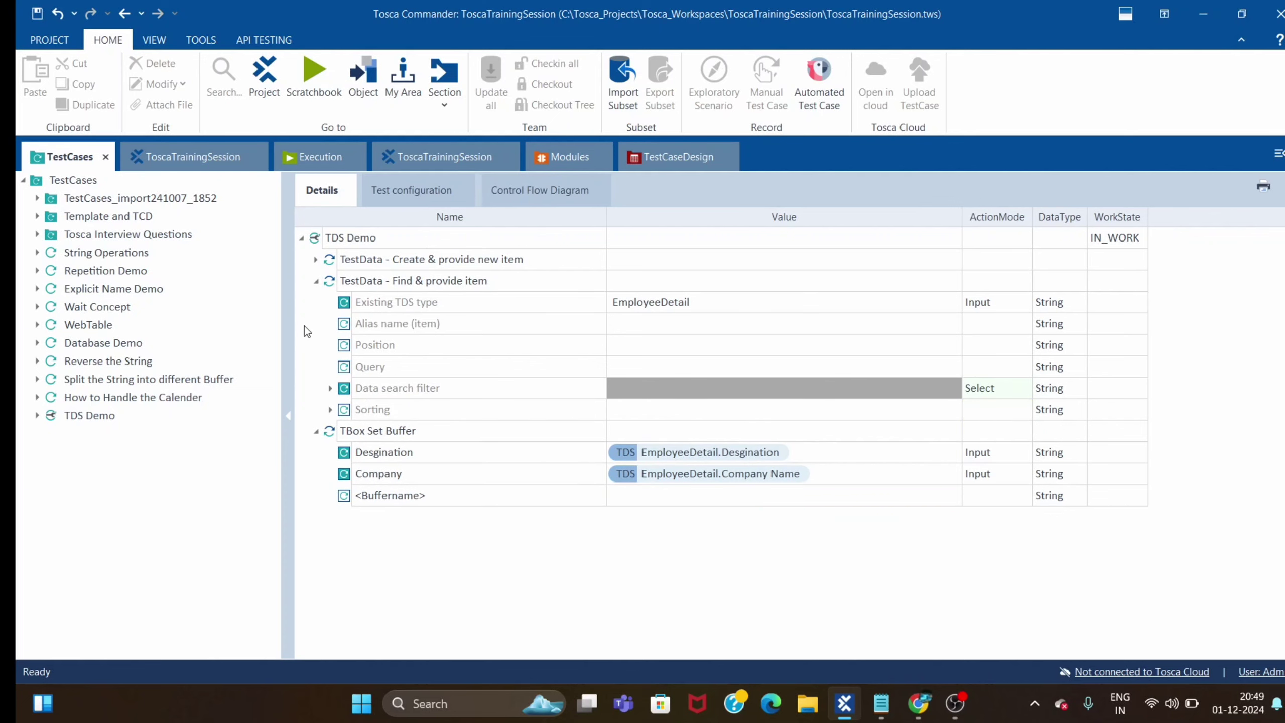
click(316, 281)
click(376, 286)
ctrl+click(376, 303)
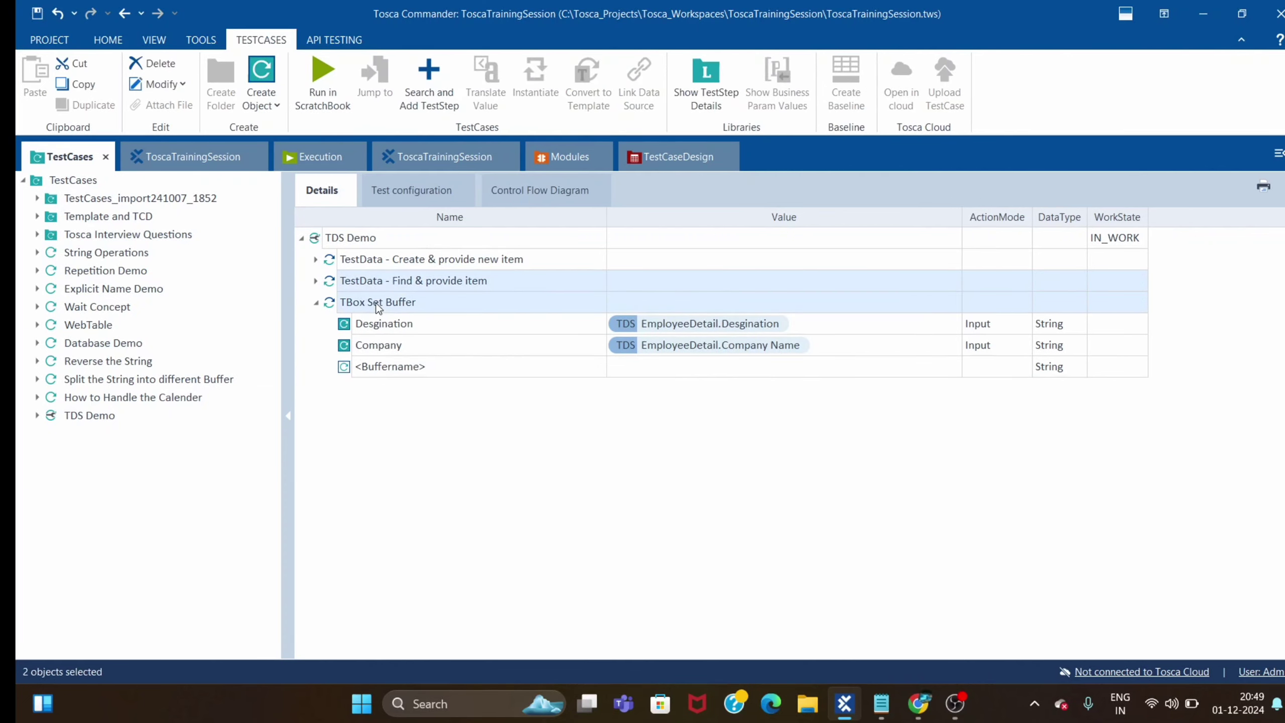
key(F6)
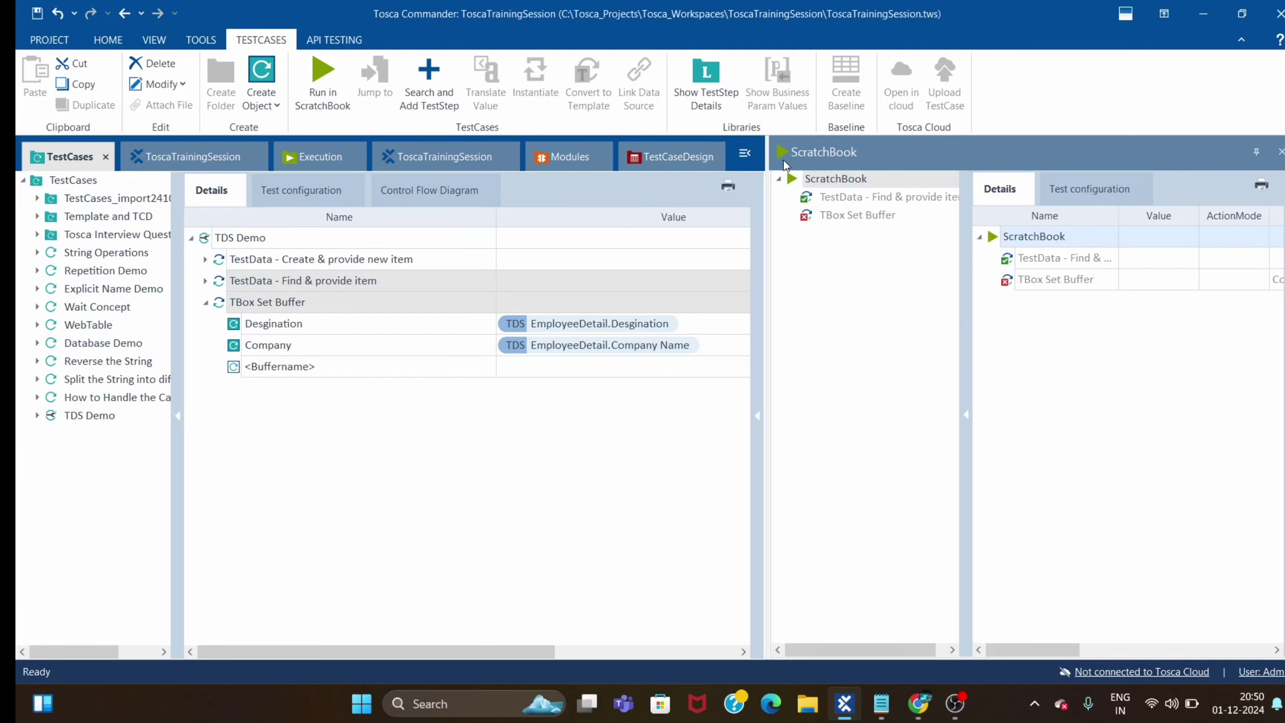
Step: Dock ScratchBook among the main tabs, widen its Loginfo column and read the full log entry for TBox Set Buffer
drag(783, 159, 670, 159)
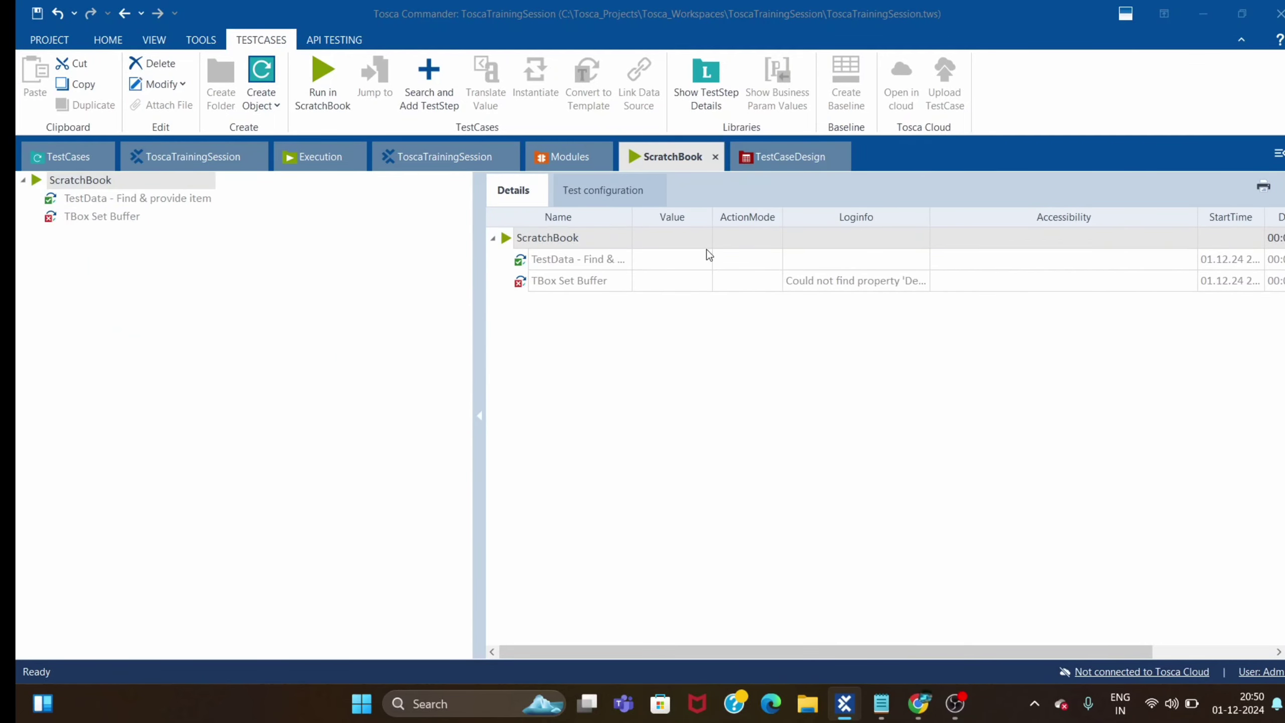
click(931, 217)
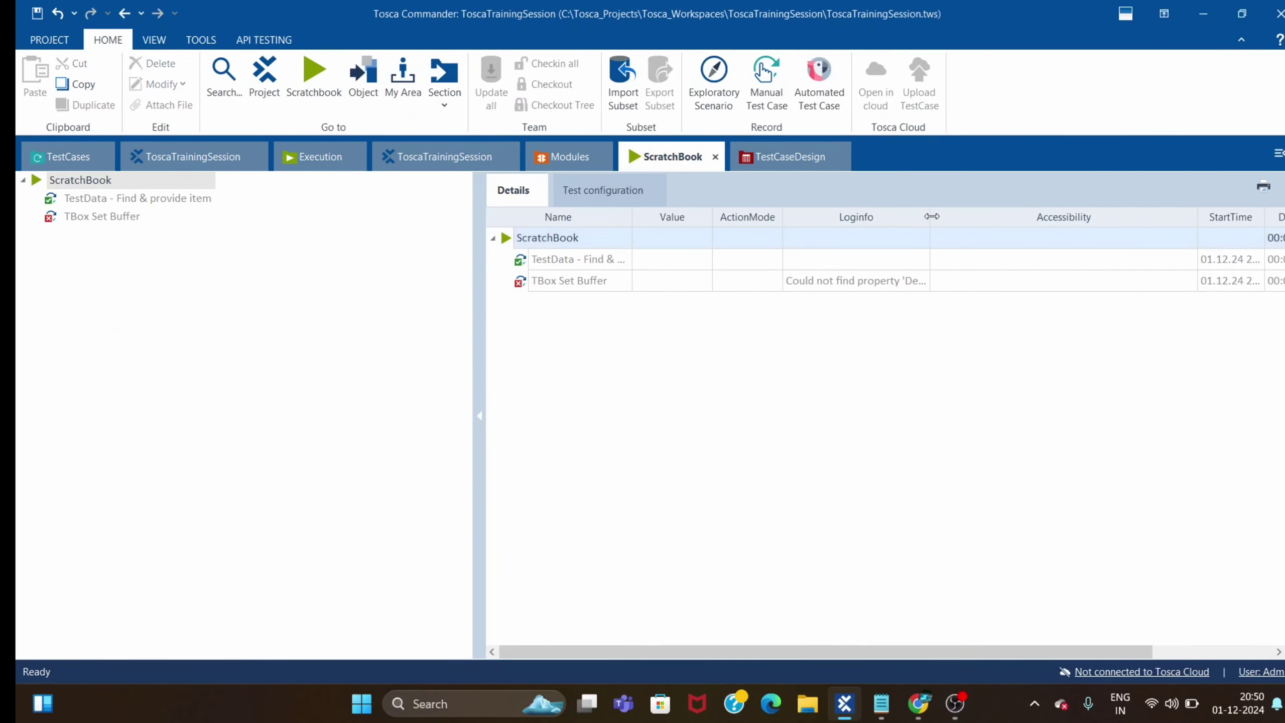
drag(931, 217, 1036, 232)
click(1032, 287)
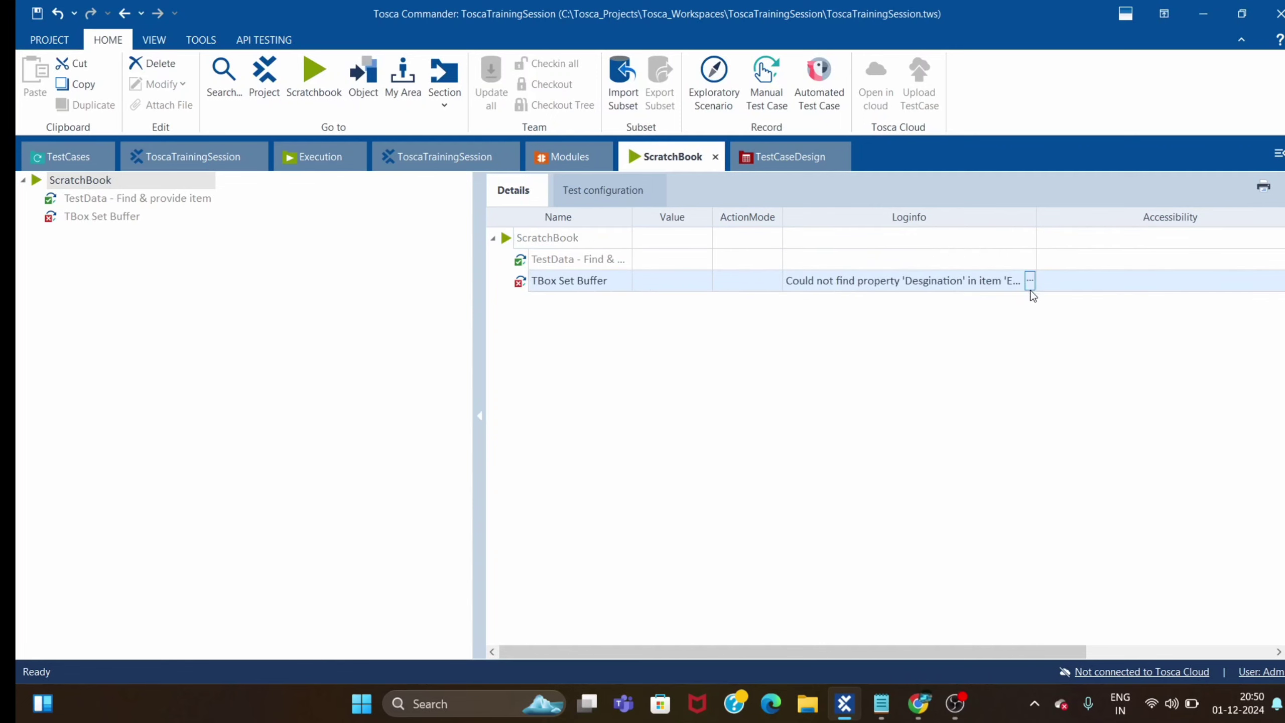
click(1030, 286)
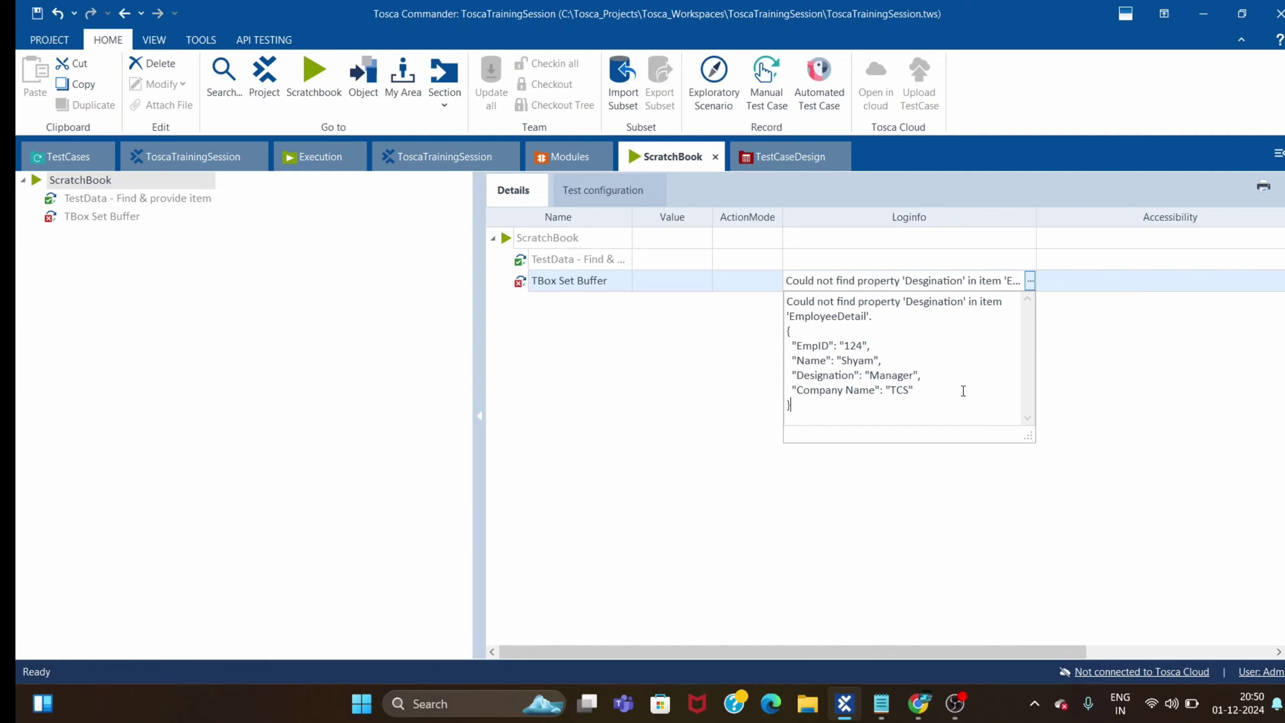
drag(964, 390, 772, 307)
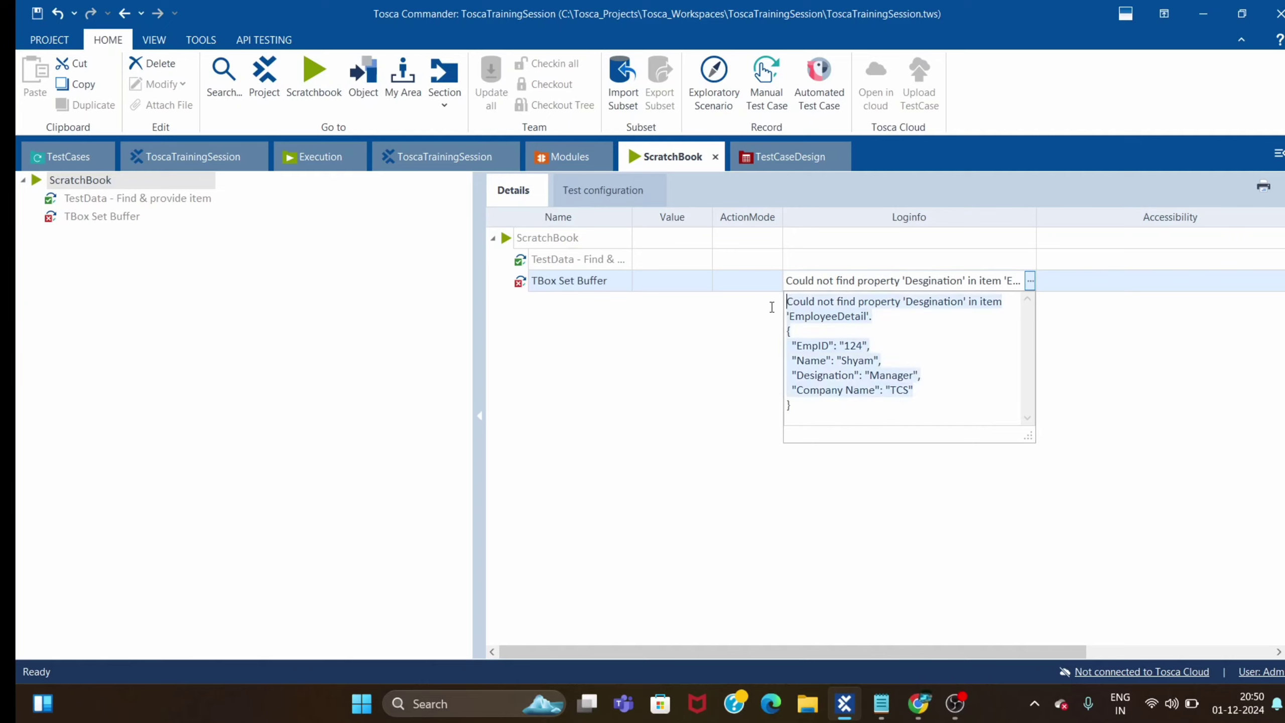
click(935, 322)
drag(905, 302, 966, 302)
click(637, 378)
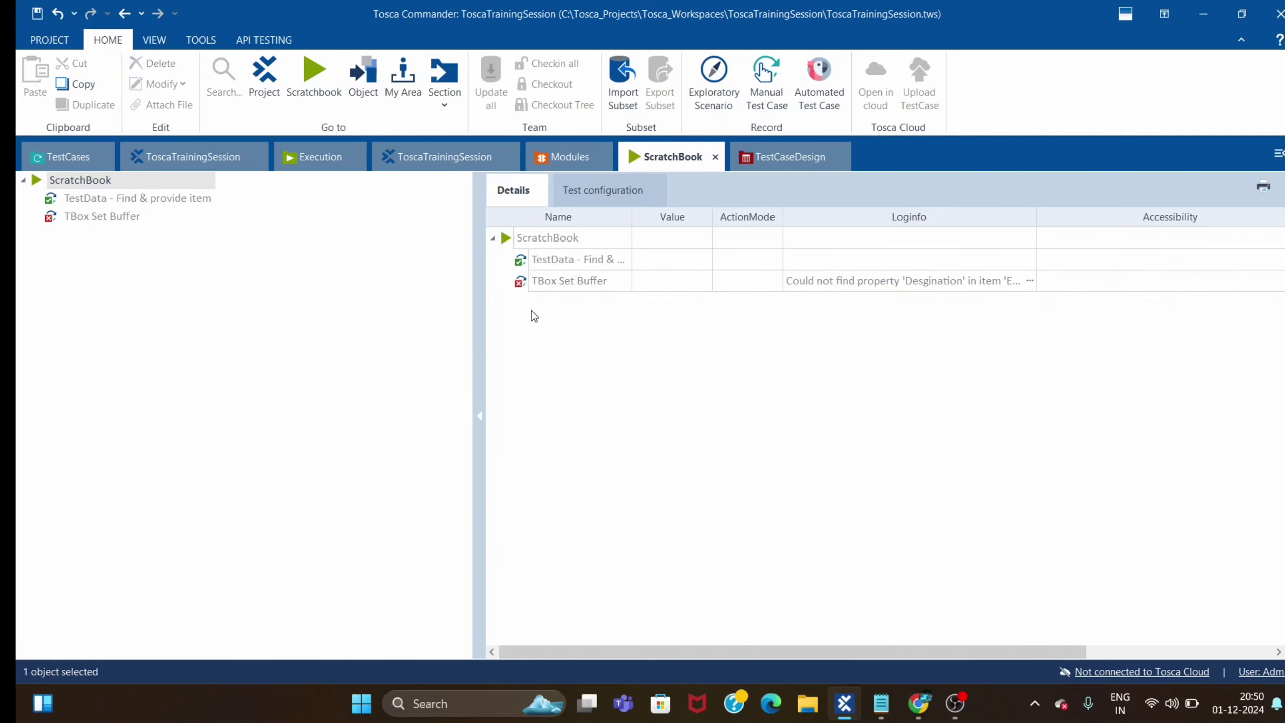
Step: Return to the TDS Demo test case and correct the first buffer's value to {TDS[EmployeeDetail.Designation]}
click(90, 157)
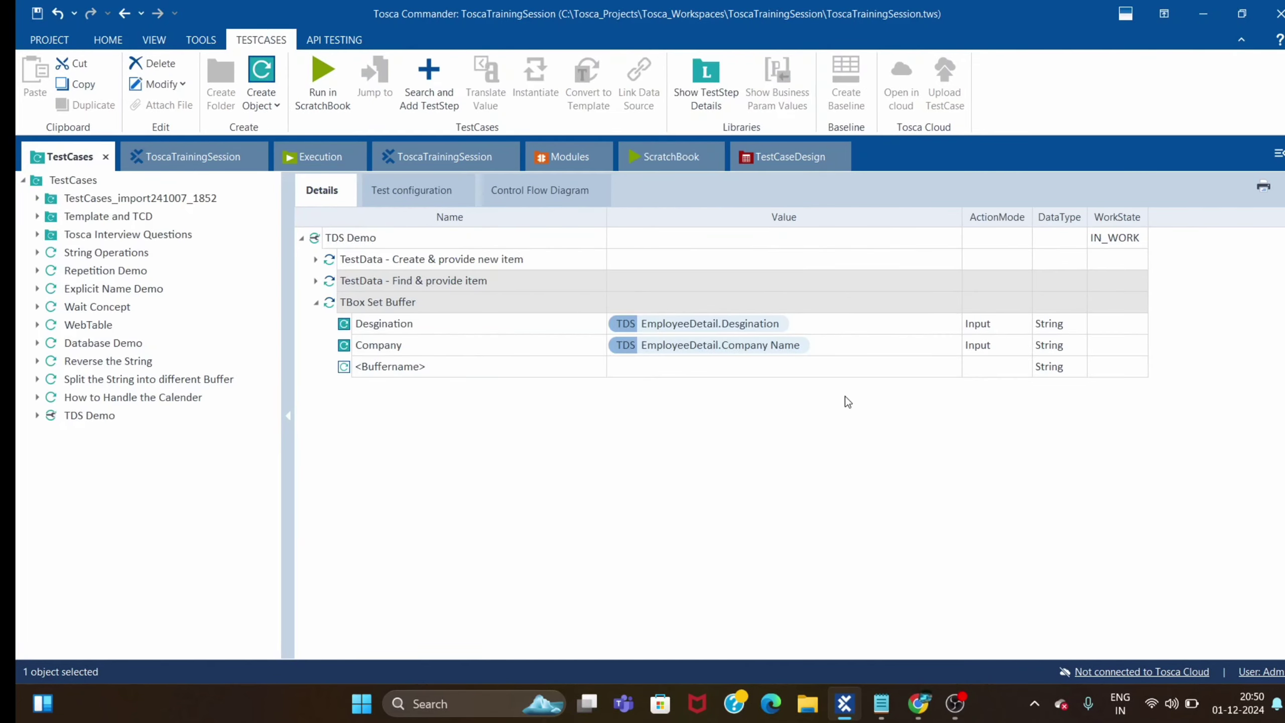
click(840, 352)
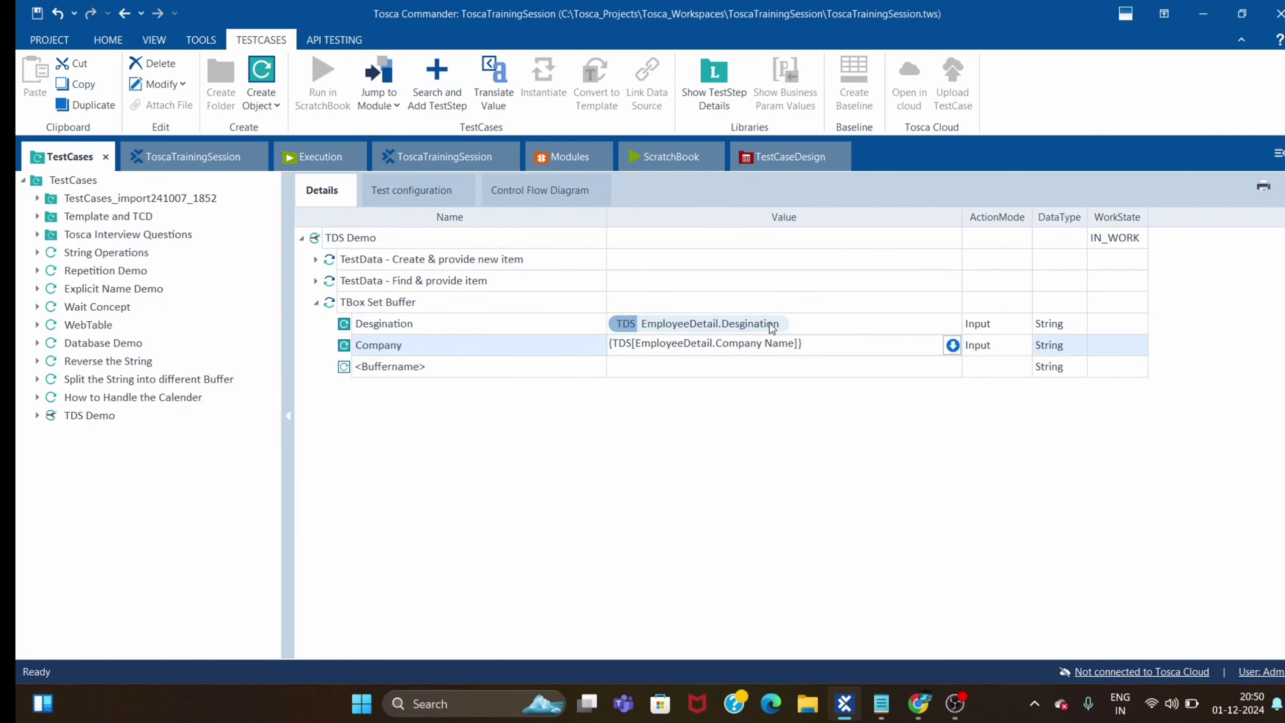
click(753, 326)
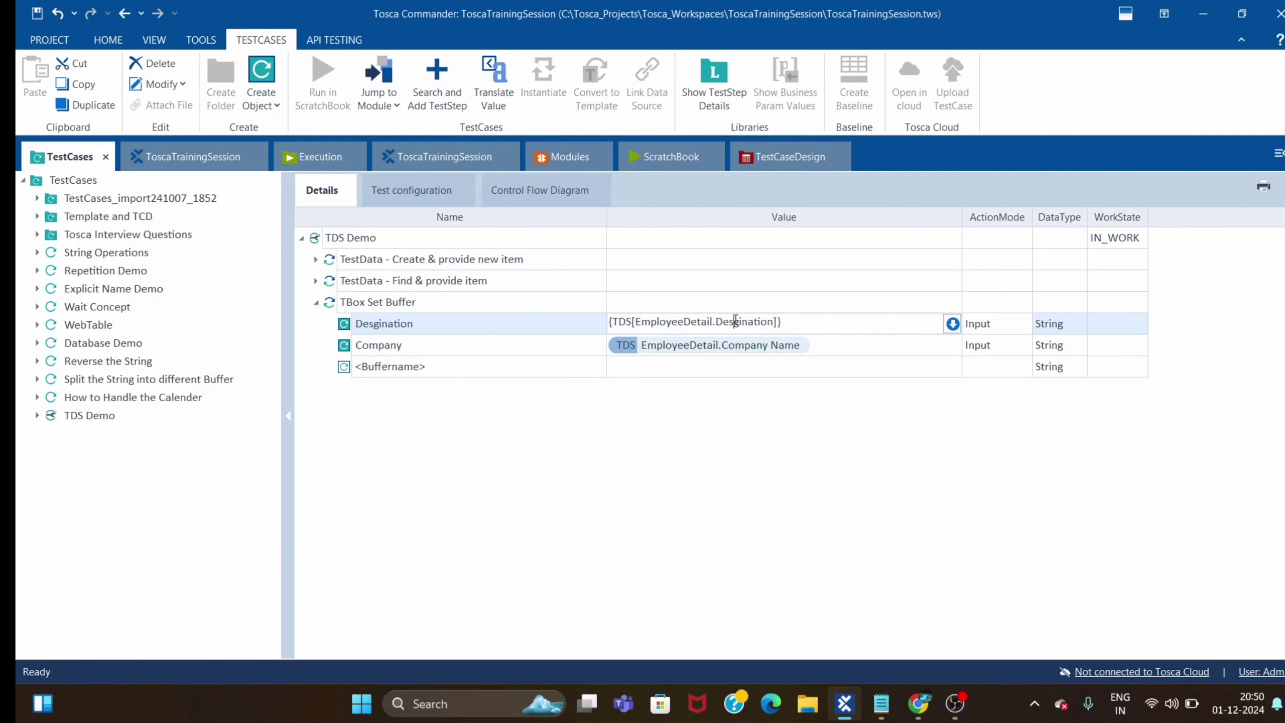
key(Delete)
key(Right)
text(g)
key(BackSpace)
click(997, 540)
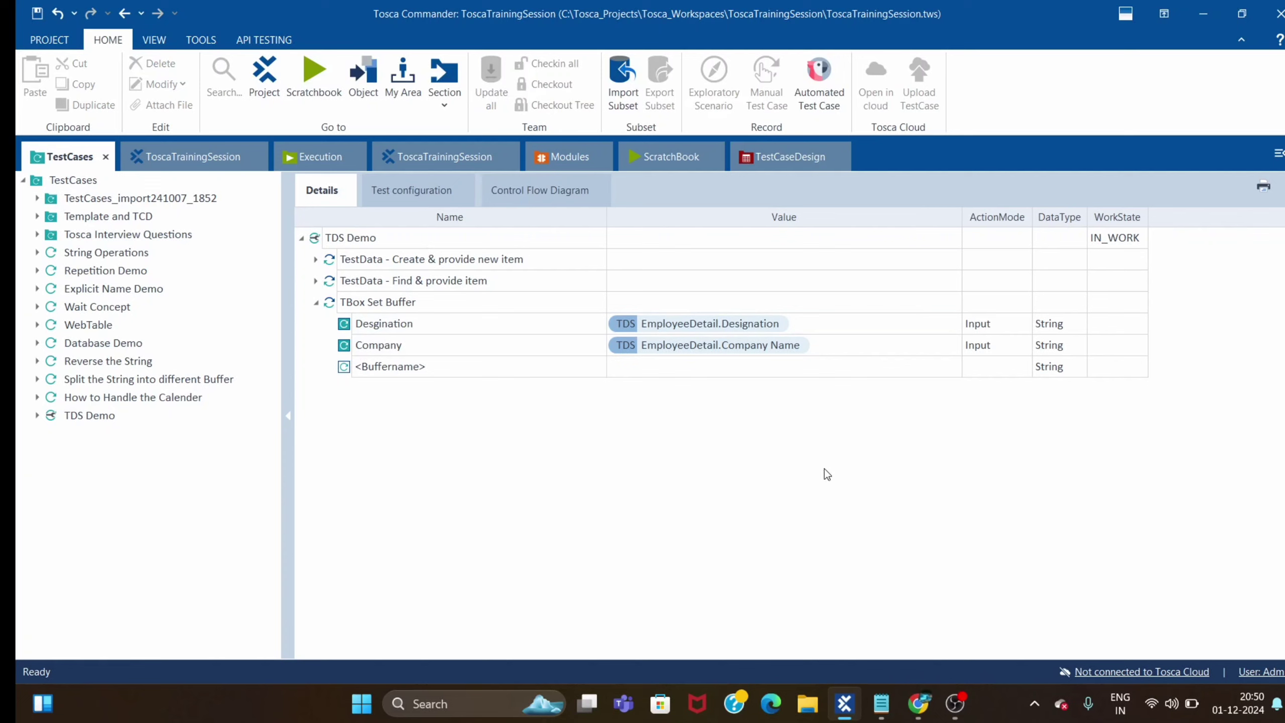
Step: Correct the name of the first TBox Set Buffer entry to Designation
click(397, 322)
click(375, 322)
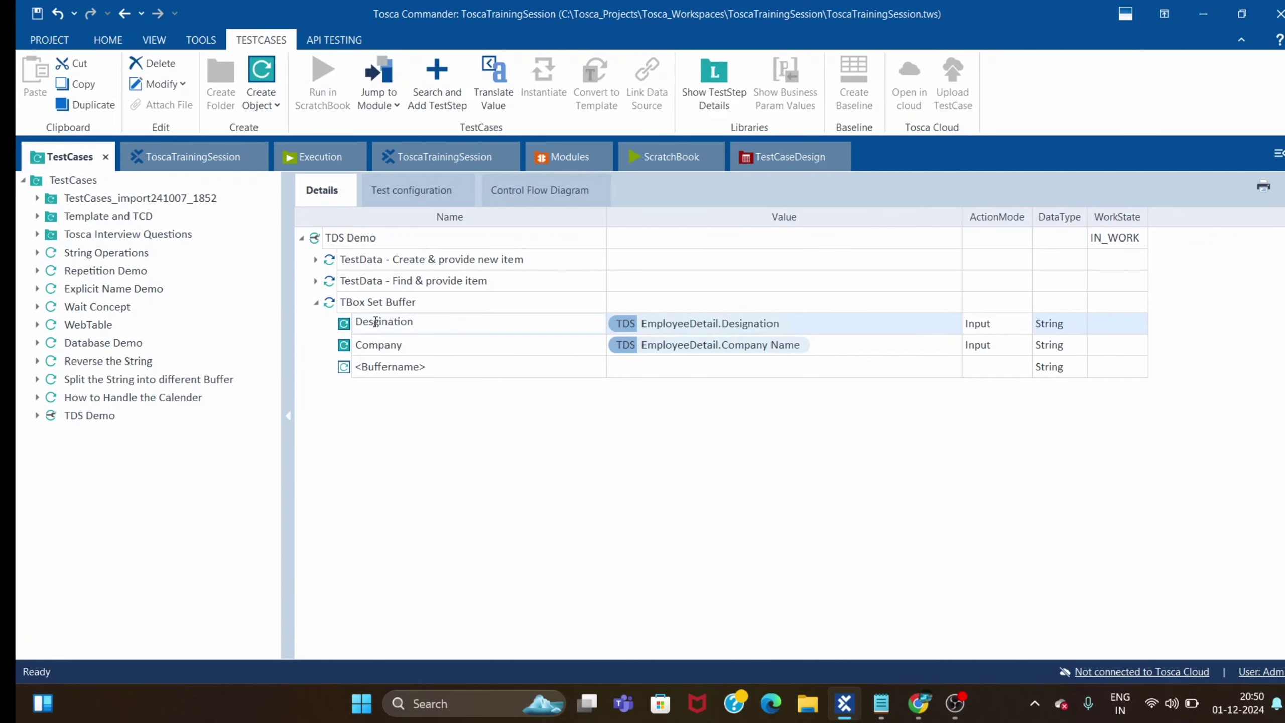
drag(370, 321, 445, 326)
text(signation)
click(482, 452)
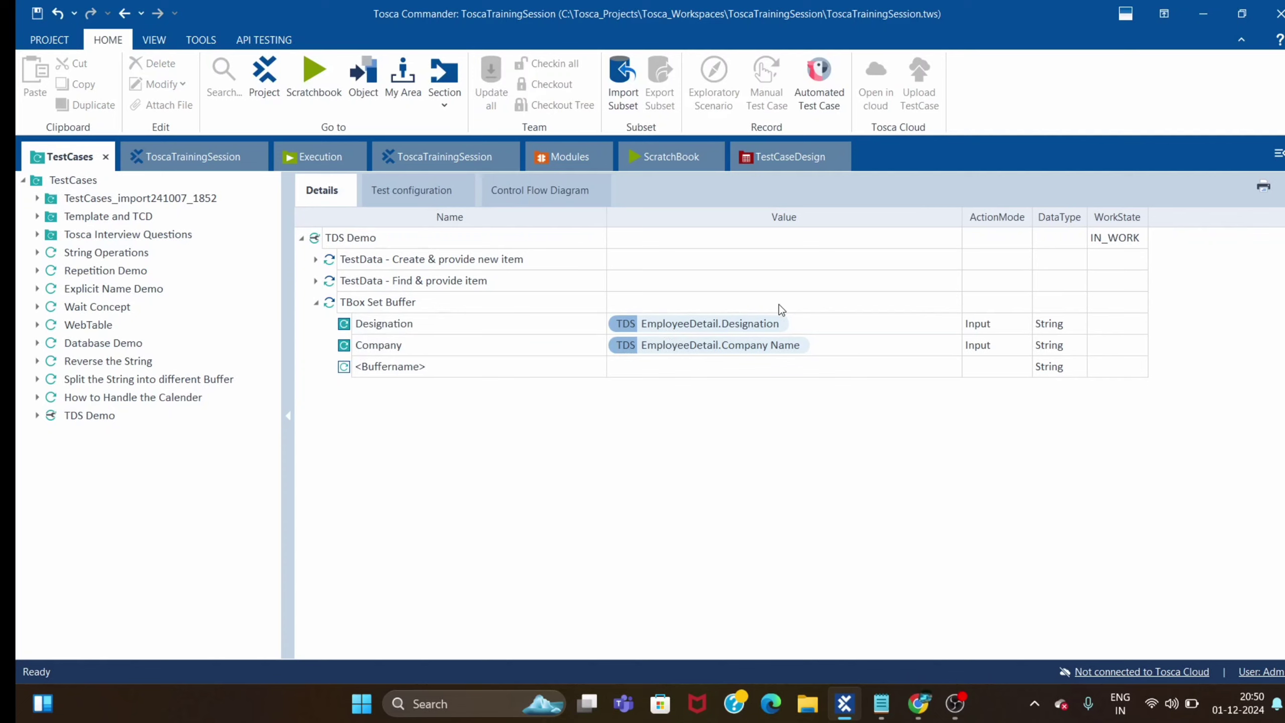
Step: Rerun the TestData - Find & provide item and TBox Set Buffer steps of TDS Demo in ScratchBook
click(490, 340)
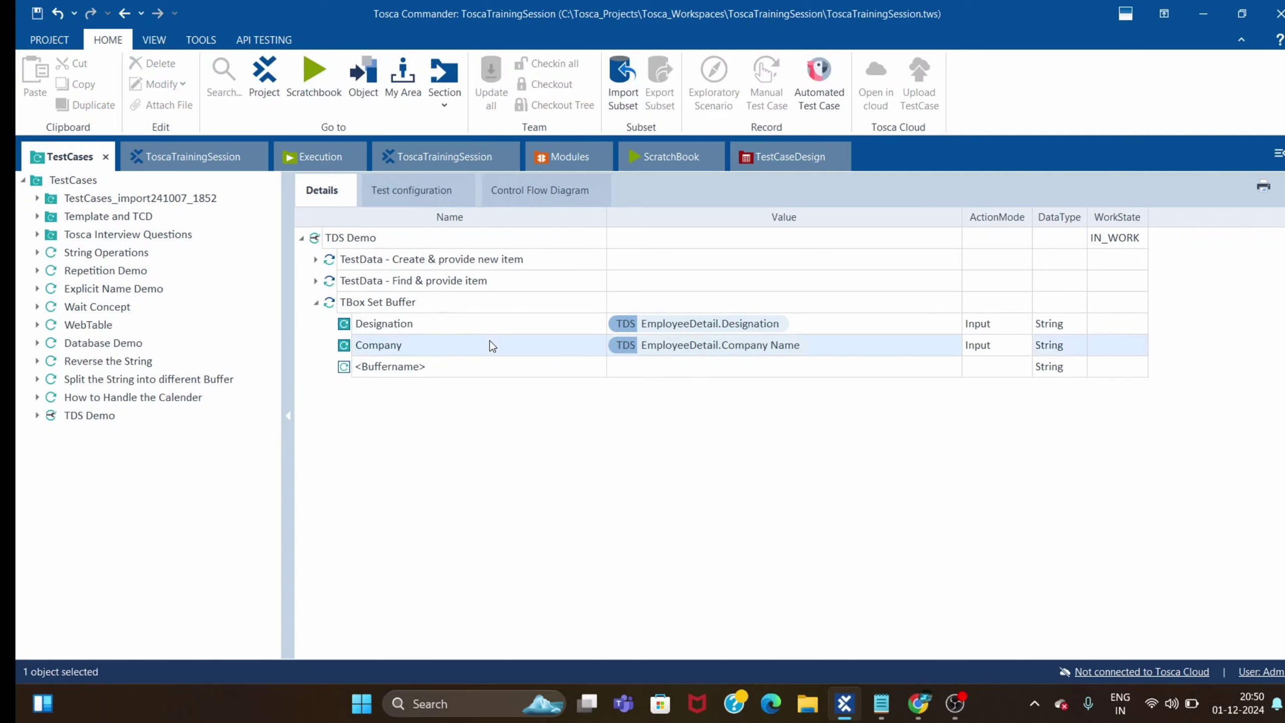
click(375, 282)
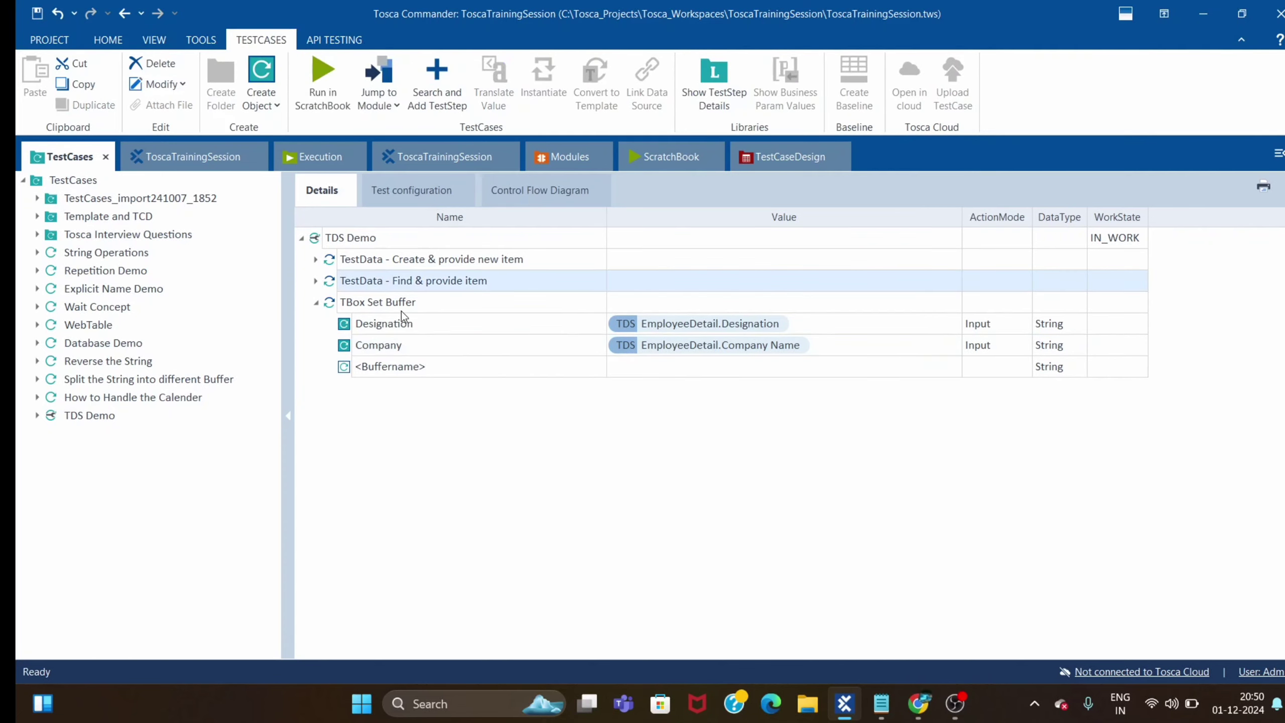
shift+click(392, 304)
key(F6)
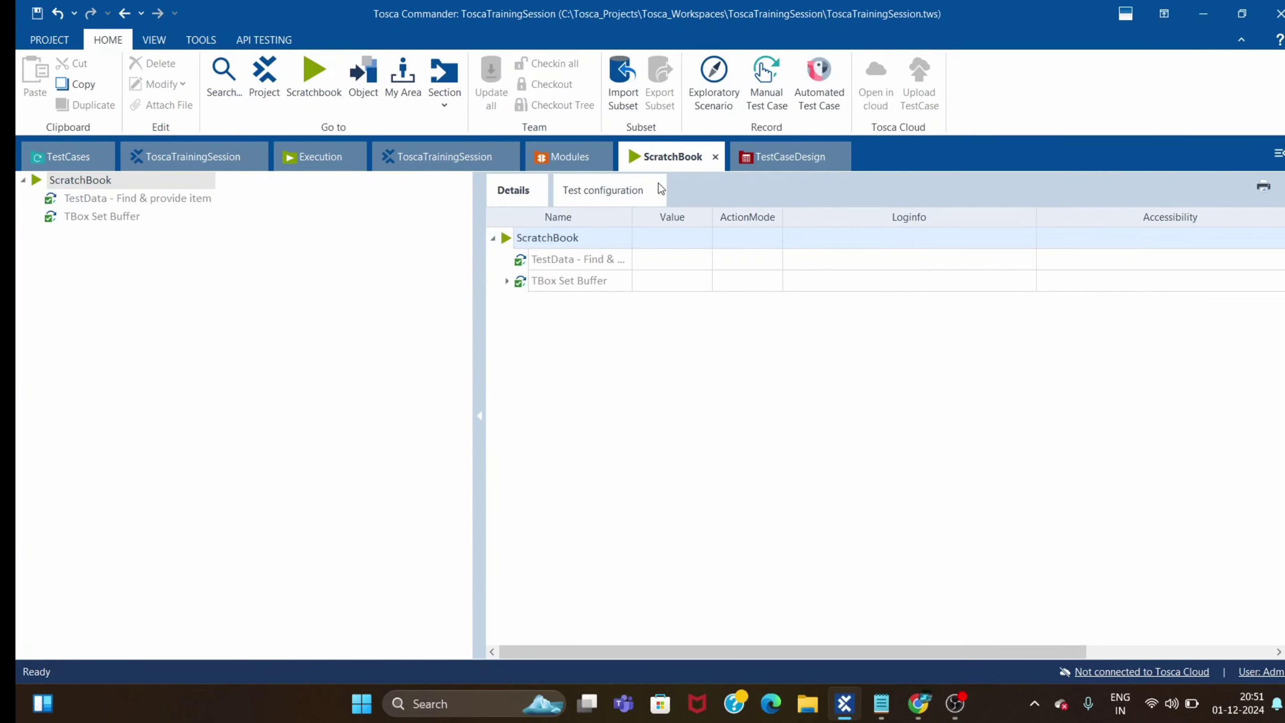
Step: Expand TBox Set Buffer in the ScratchBook results and widen the Loginfo column to read the Designation and Company log entries
click(506, 281)
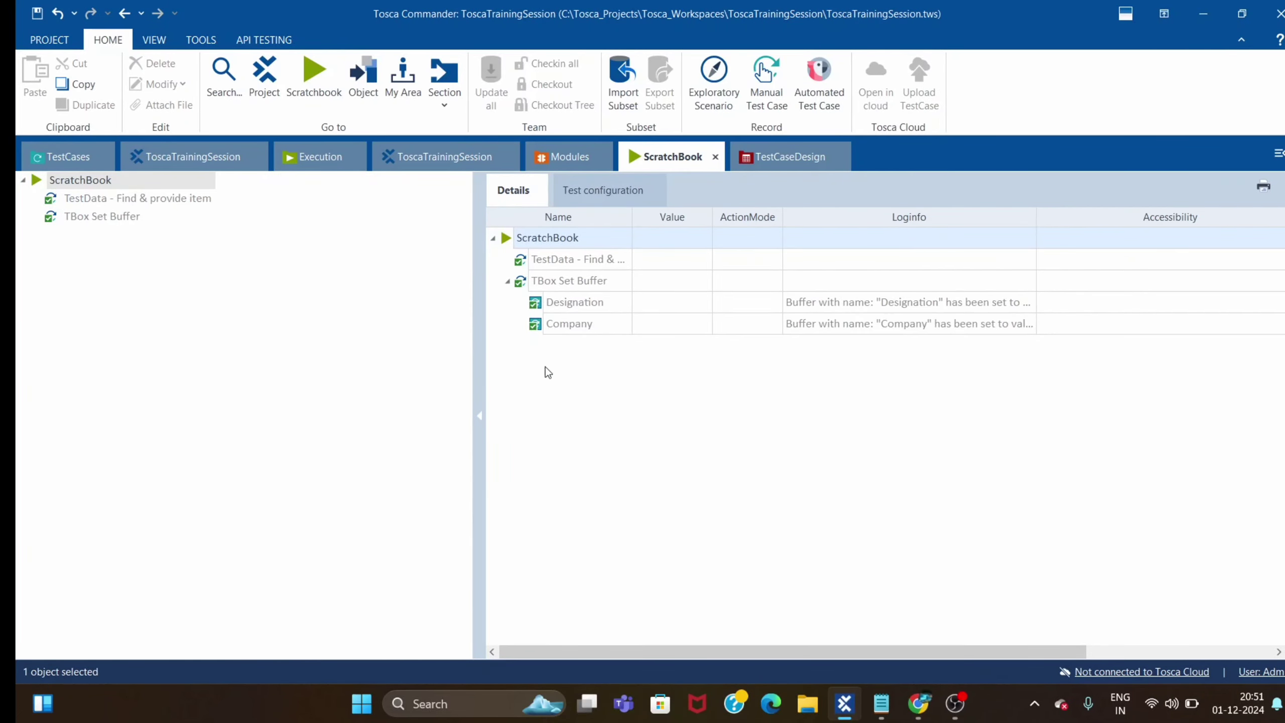
click(1027, 303)
drag(1036, 217, 1197, 220)
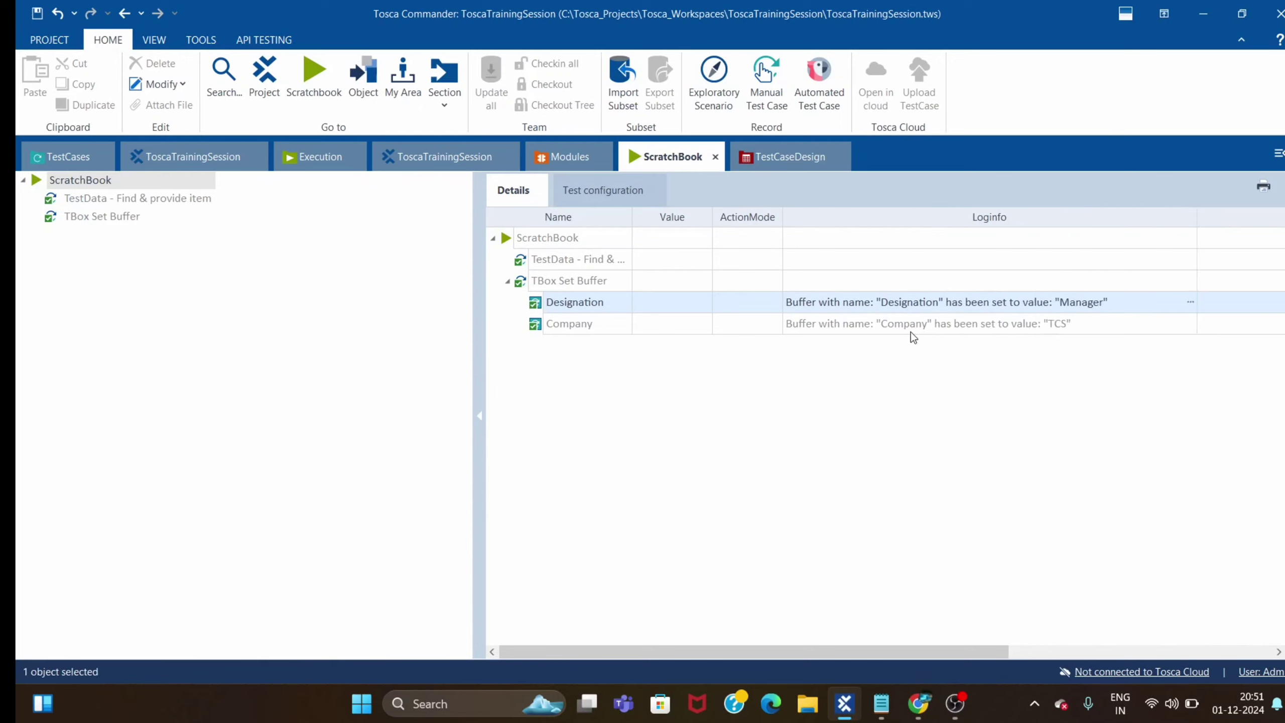
Step: Compare the logged buffers with the EmpID 124 row of EmployeeDetail in Chrome and return to Tosca Commander
click(919, 705)
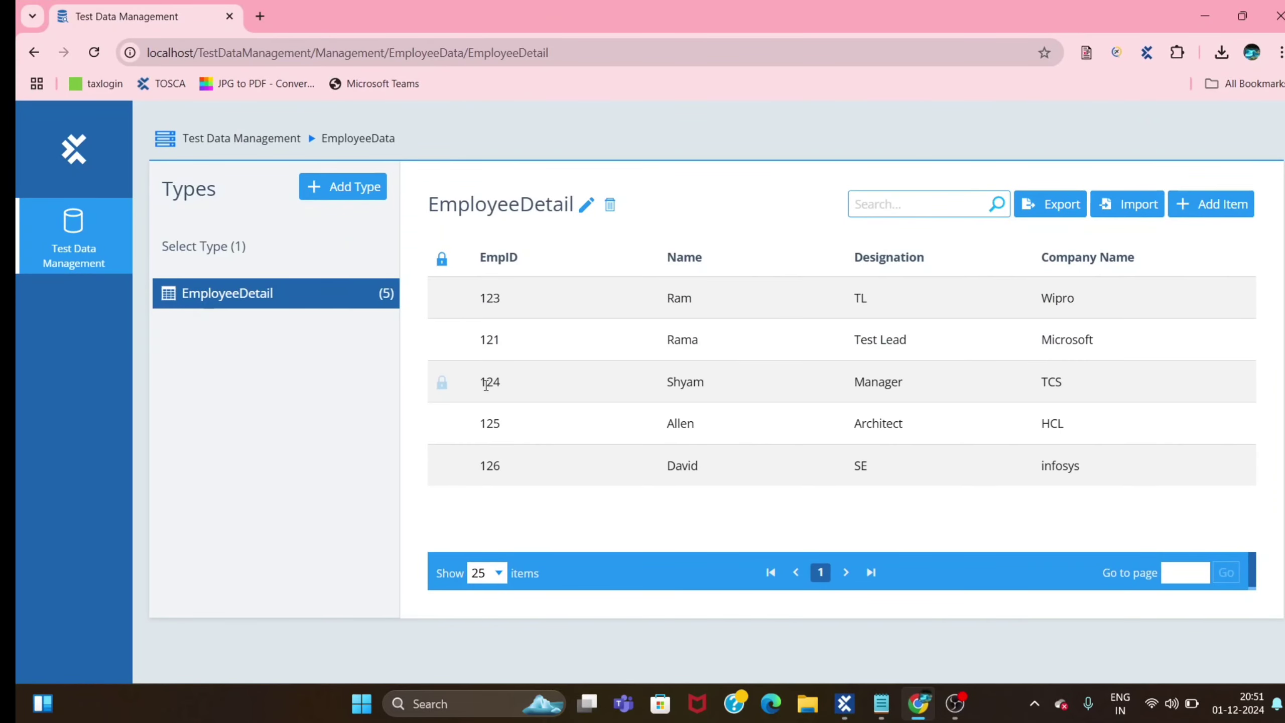
click(508, 386)
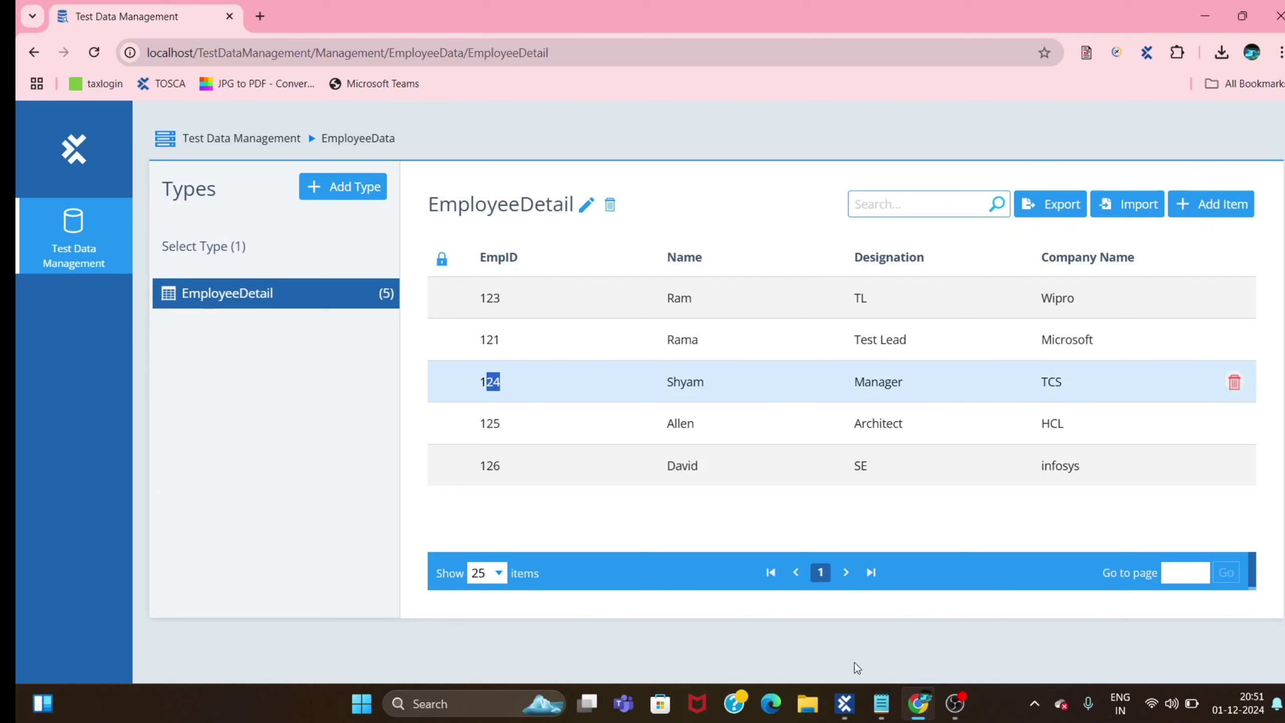
click(845, 704)
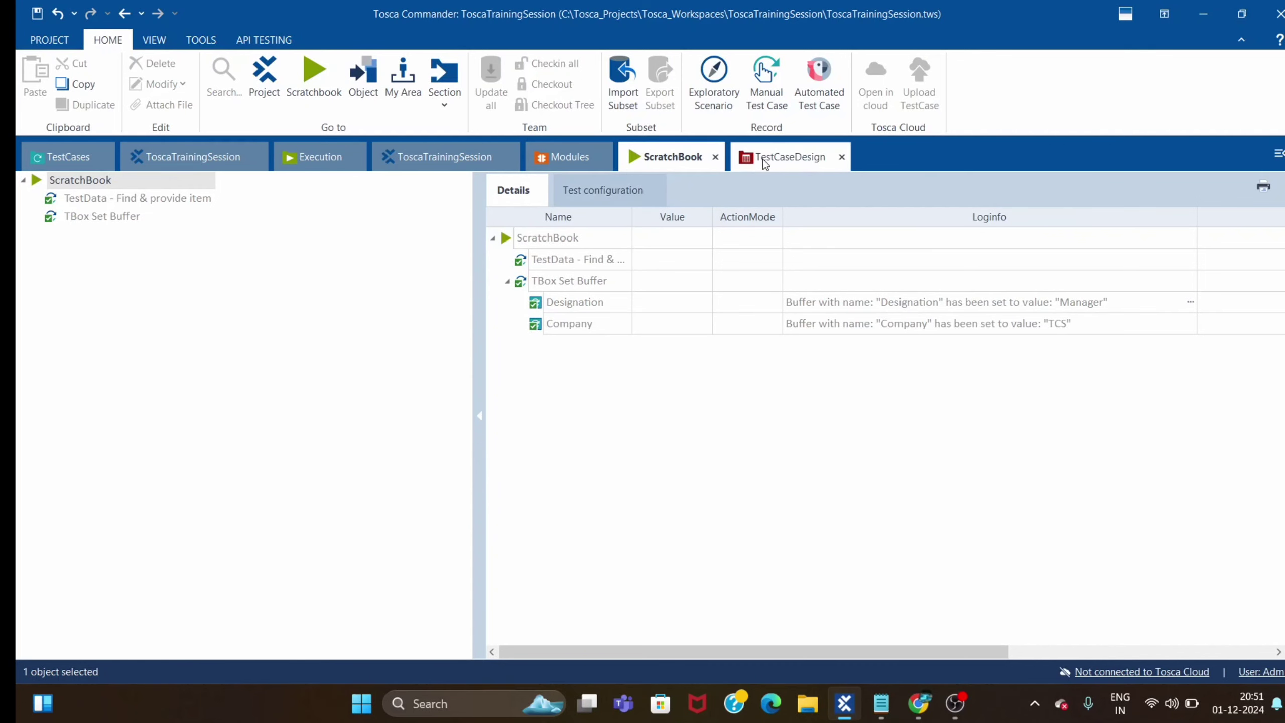
Step: Close ScratchBook and collapse the TBox Set Buffer step in the TDS Demo test case
click(716, 158)
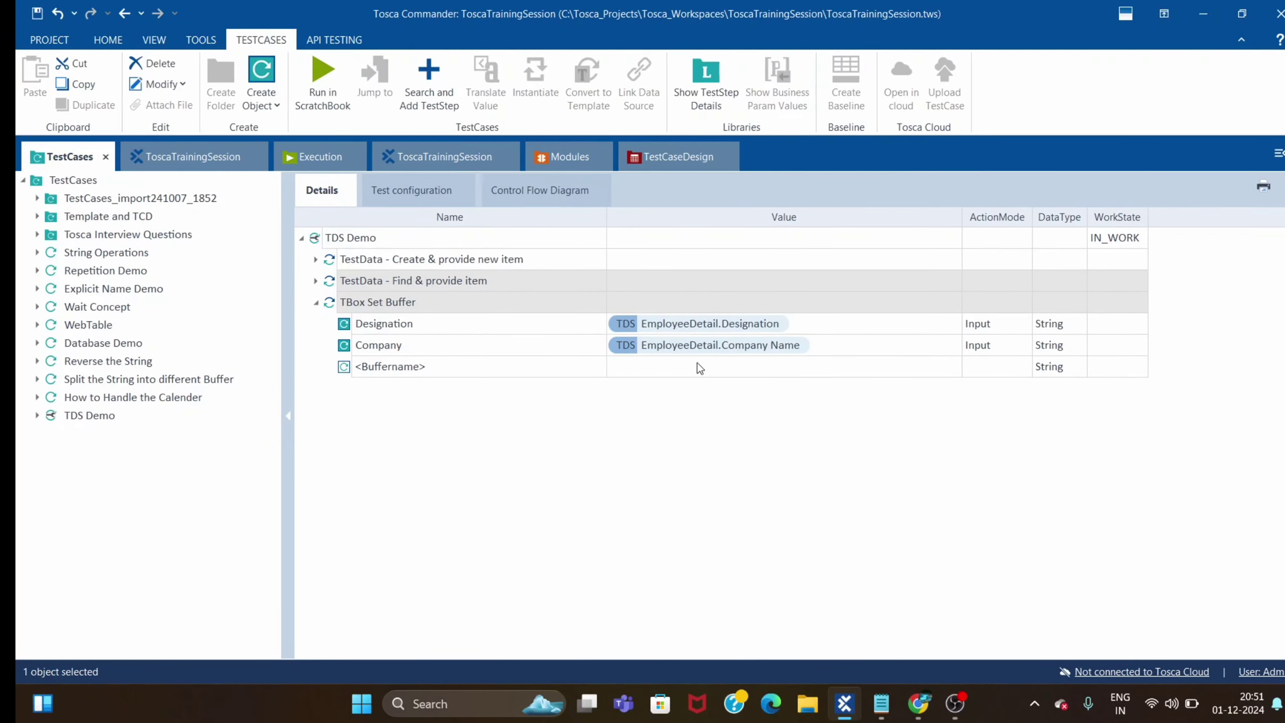
click(397, 262)
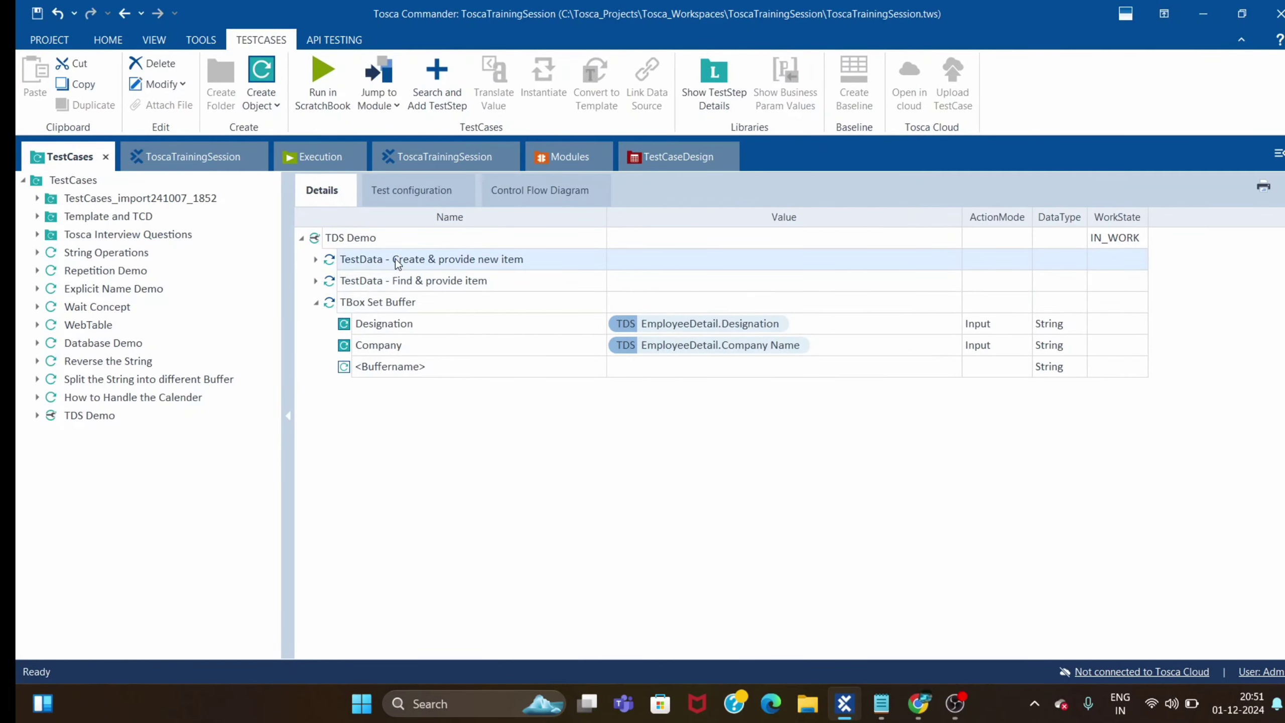
click(395, 286)
click(393, 301)
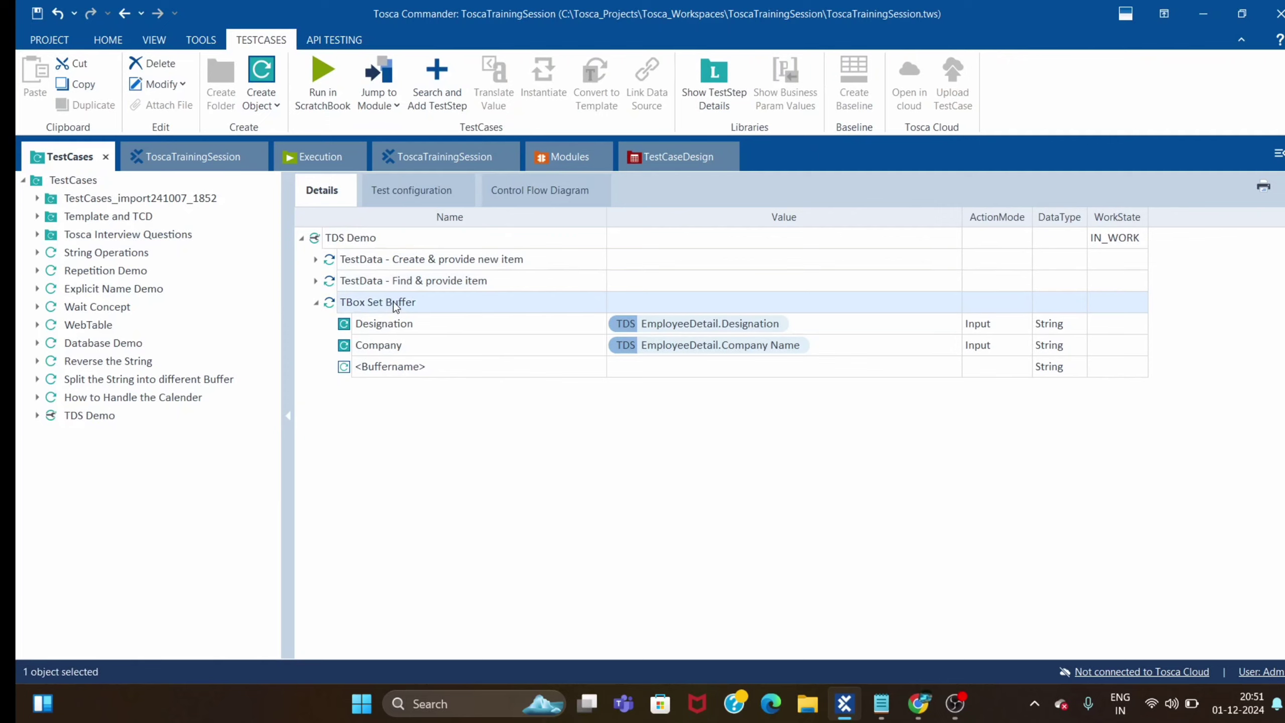
click(315, 302)
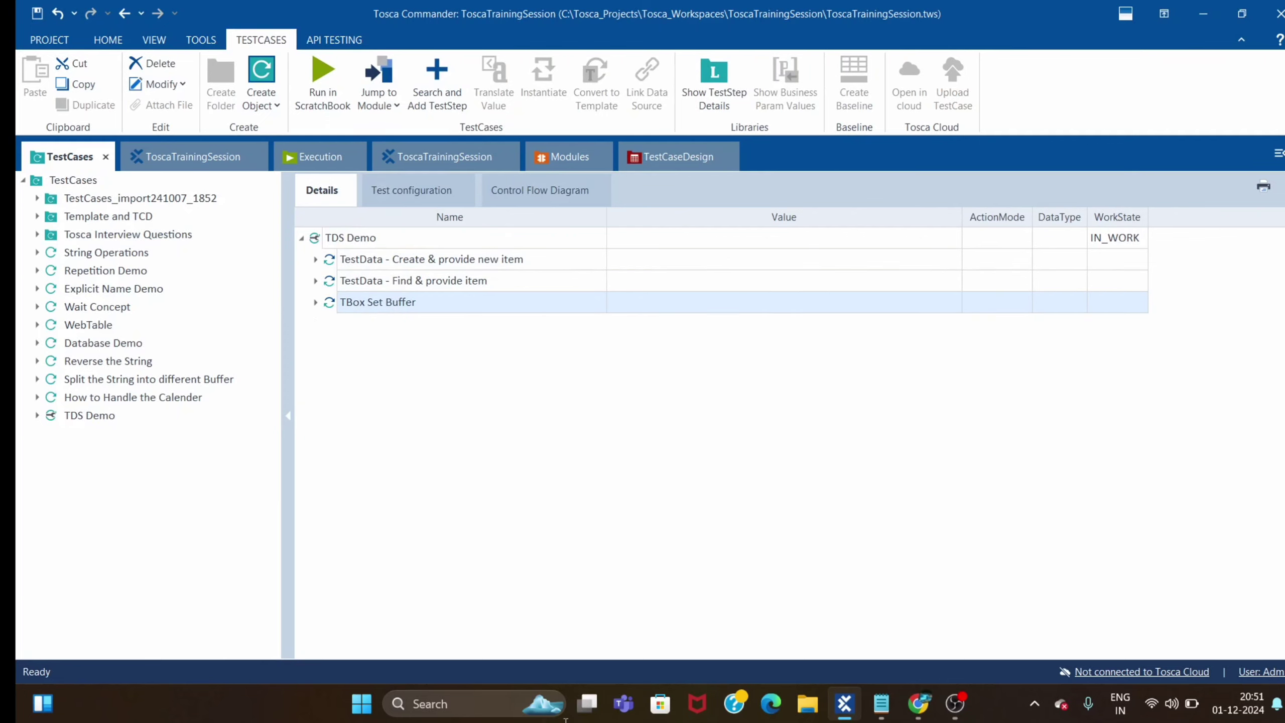
Step: Add the TestData - Update item module from Test Data Service to the TDS Demo test case as its last step
click(918, 704)
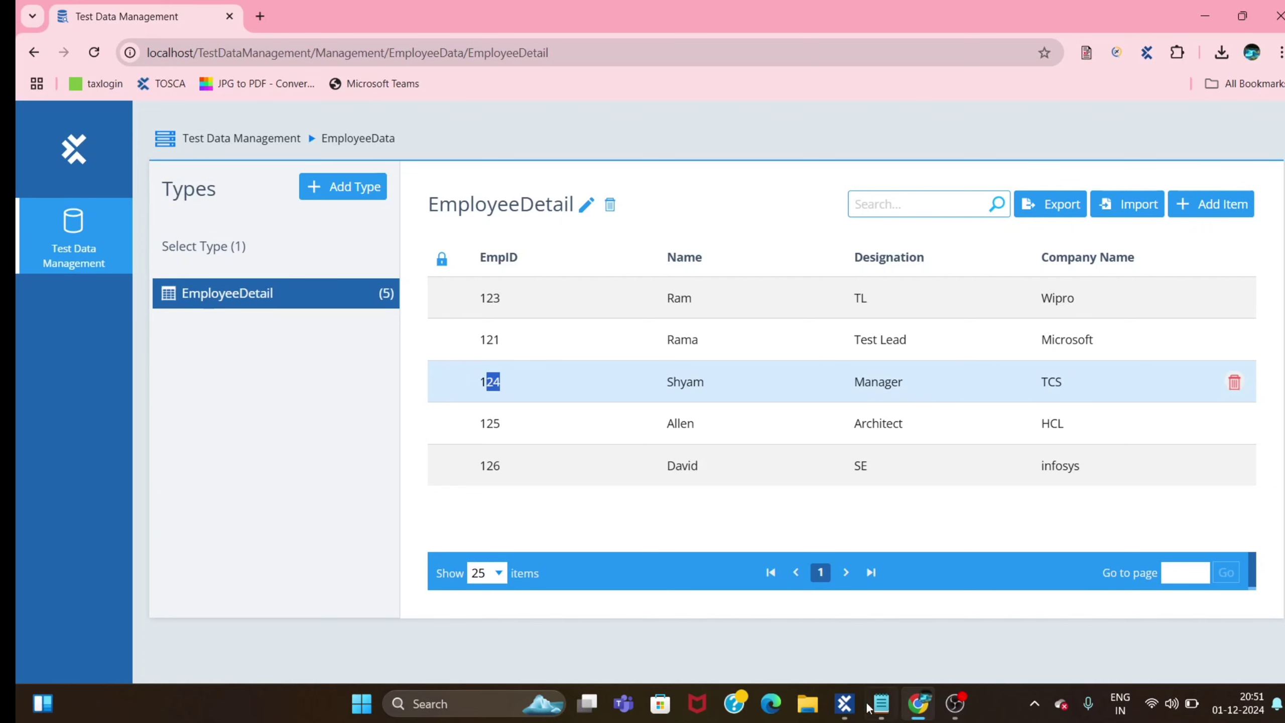
click(853, 710)
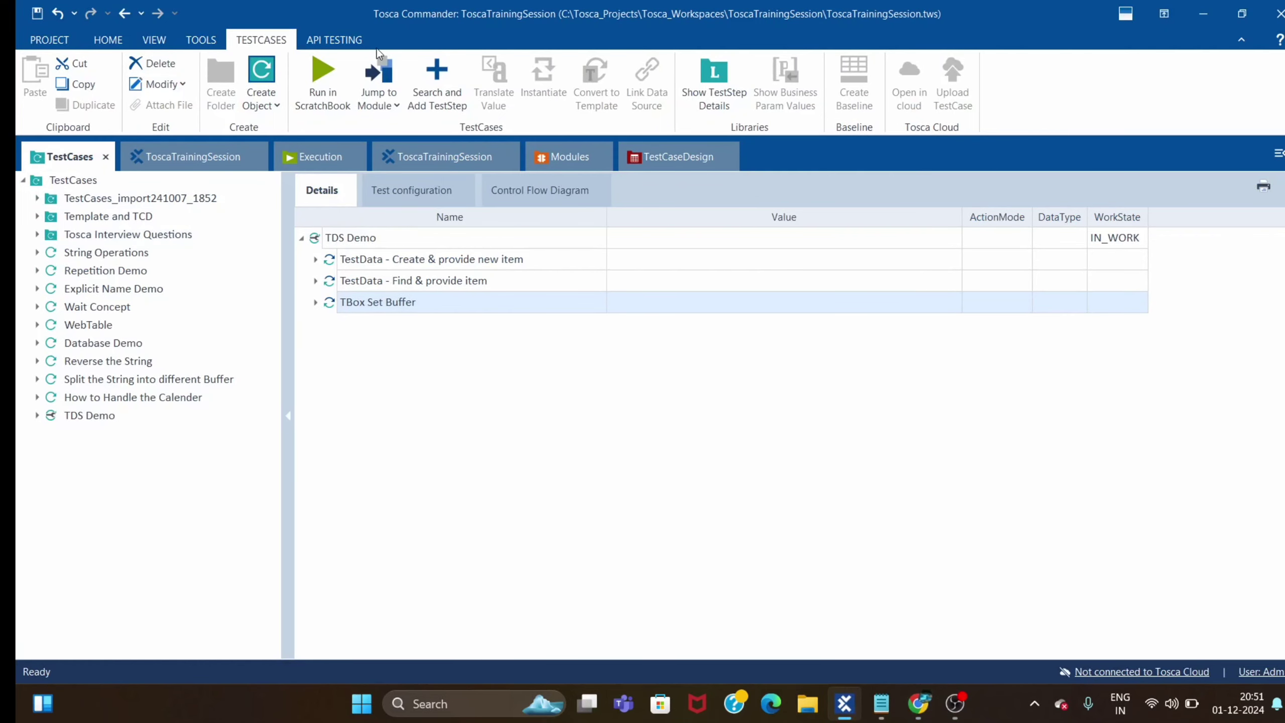
click(565, 158)
scroll(122, 501, down, 3)
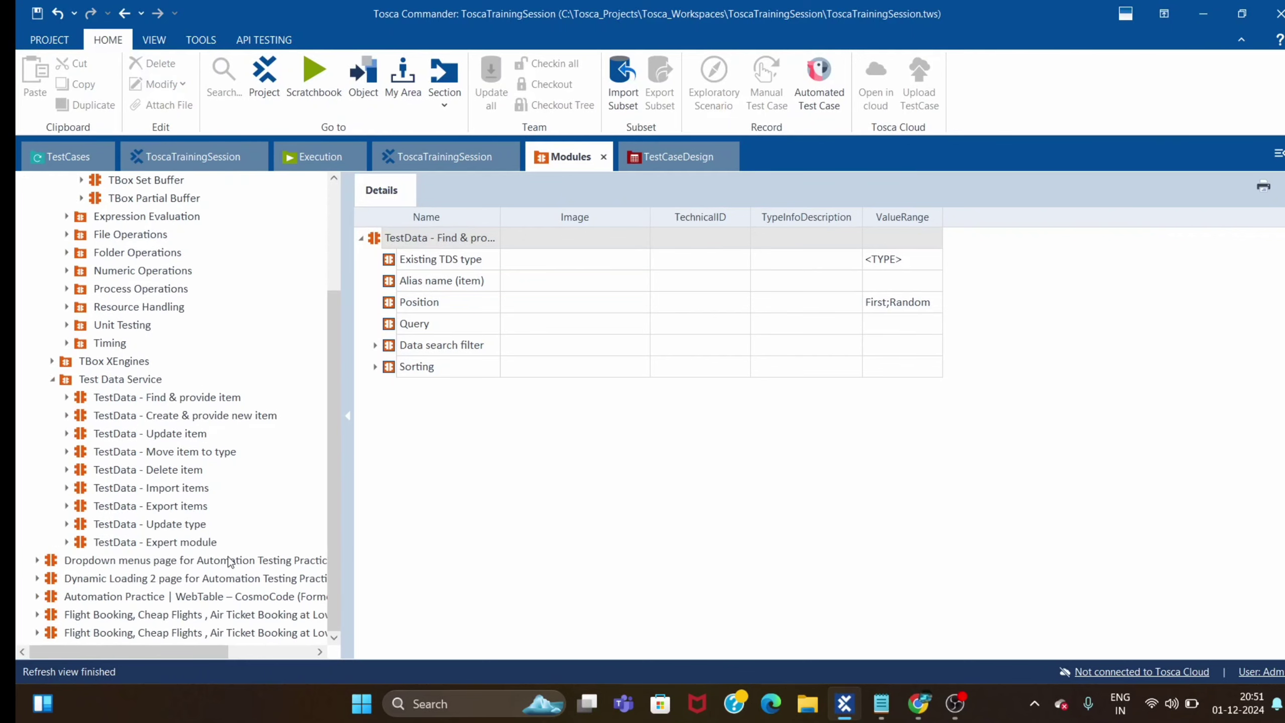
click(134, 434)
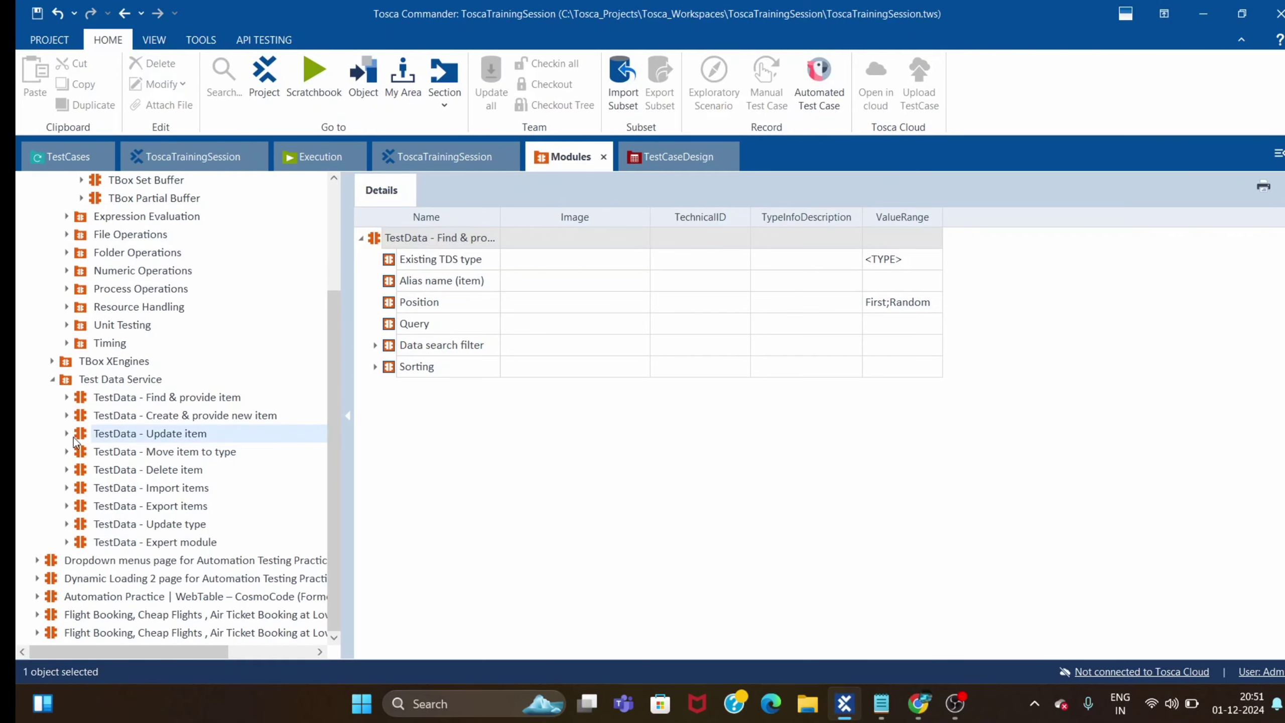
drag(86, 438, 349, 239)
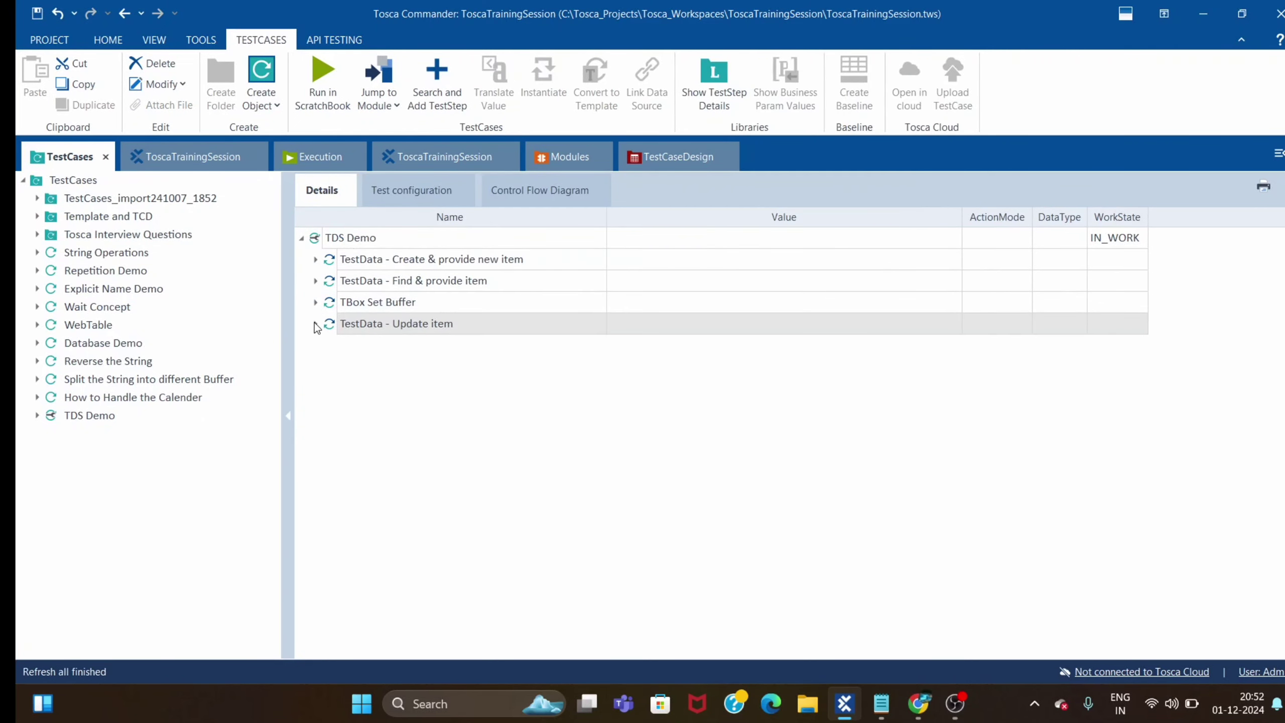
Step: Expand TestData - Update item and set its existing alias name to EmployeeData
click(315, 323)
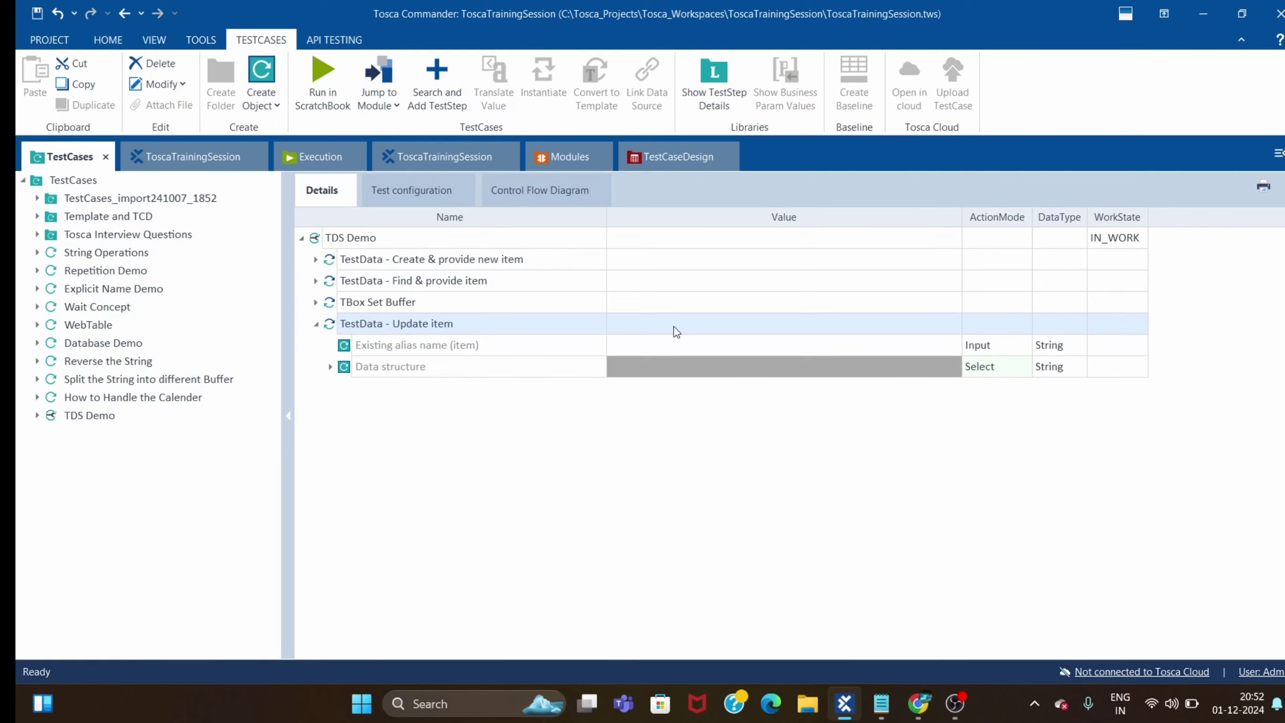
click(647, 349)
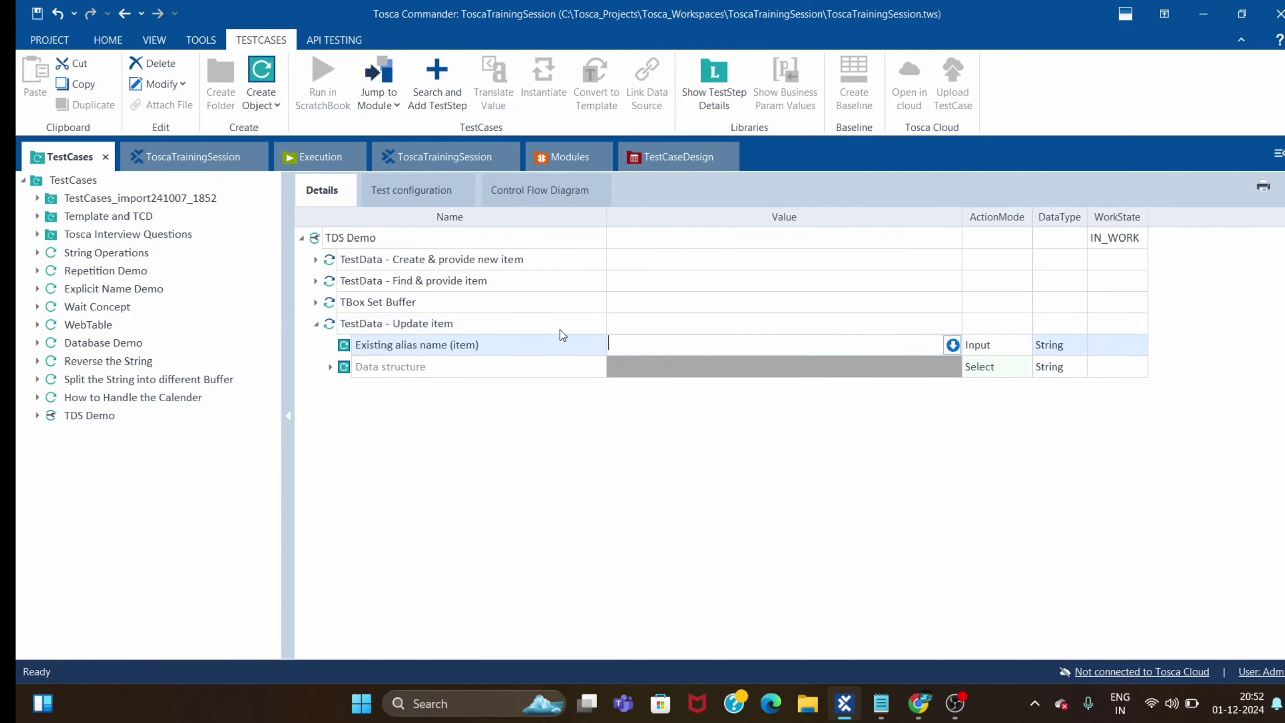
text(EmployeeData)
click(497, 500)
Step: Add a Designation attribute with the value Senior Manager under the update step's Data structure
click(330, 366)
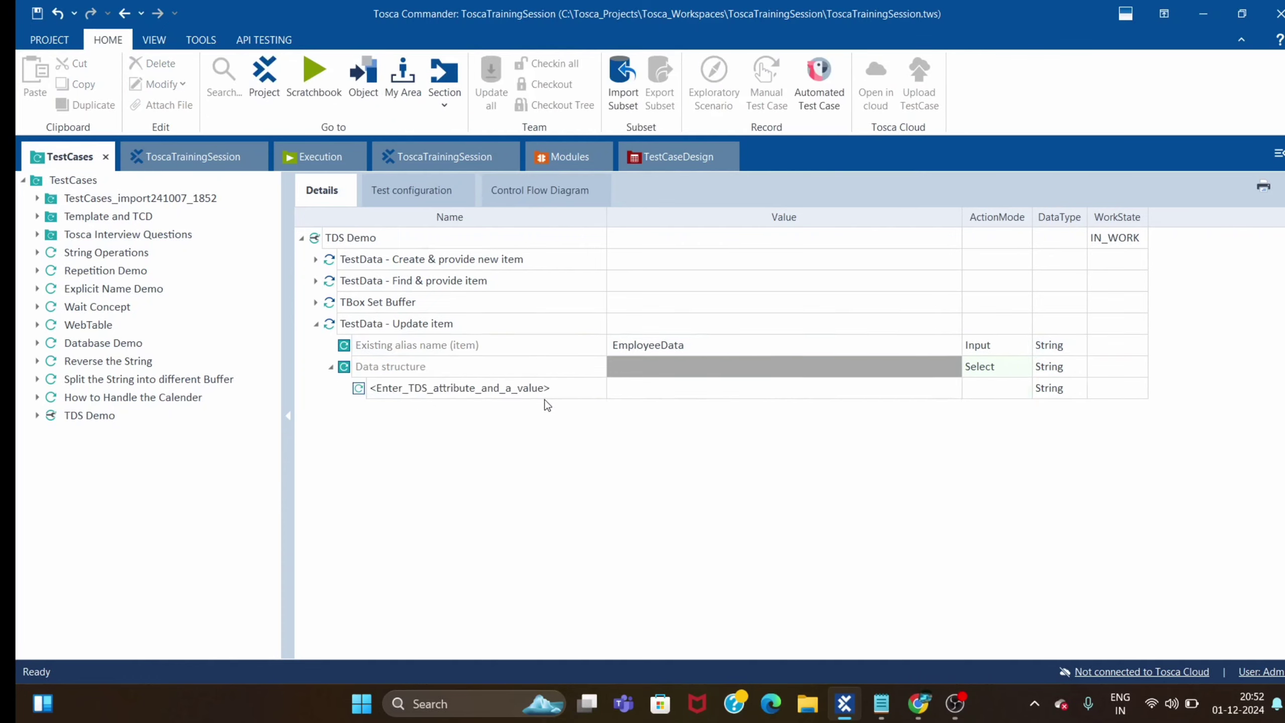
click(579, 391)
click(563, 391)
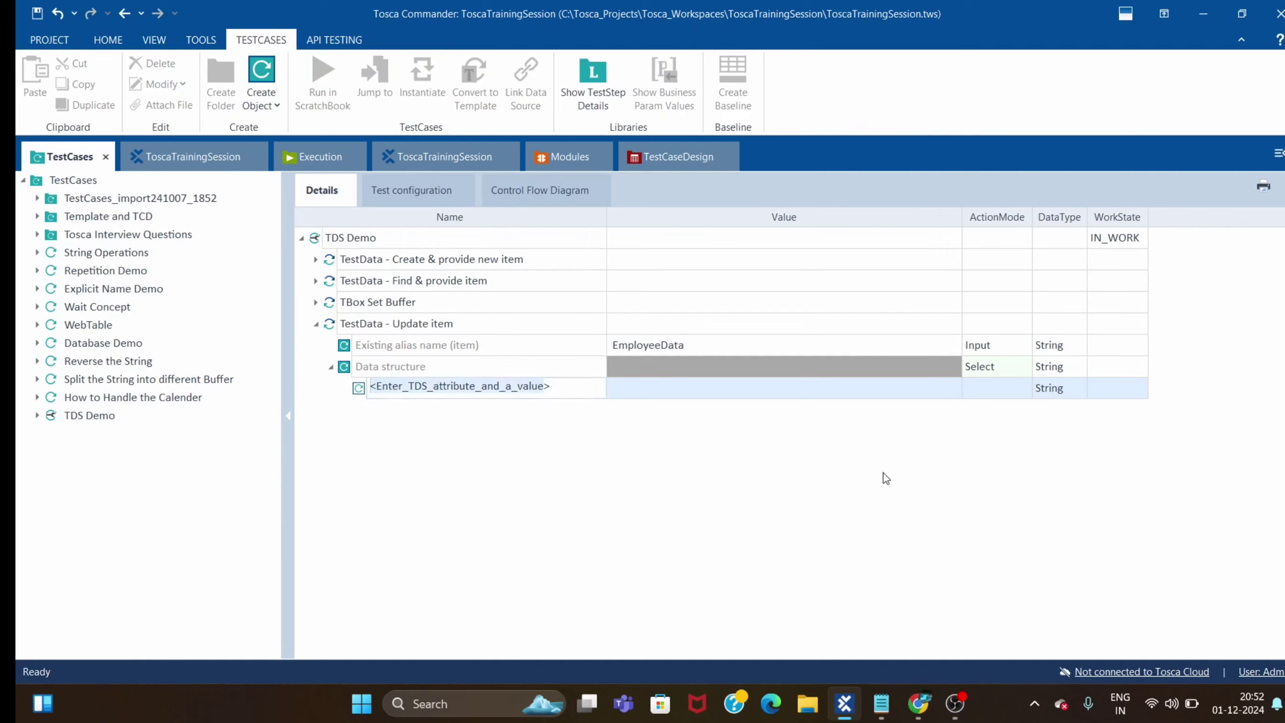
key(BackSpace)
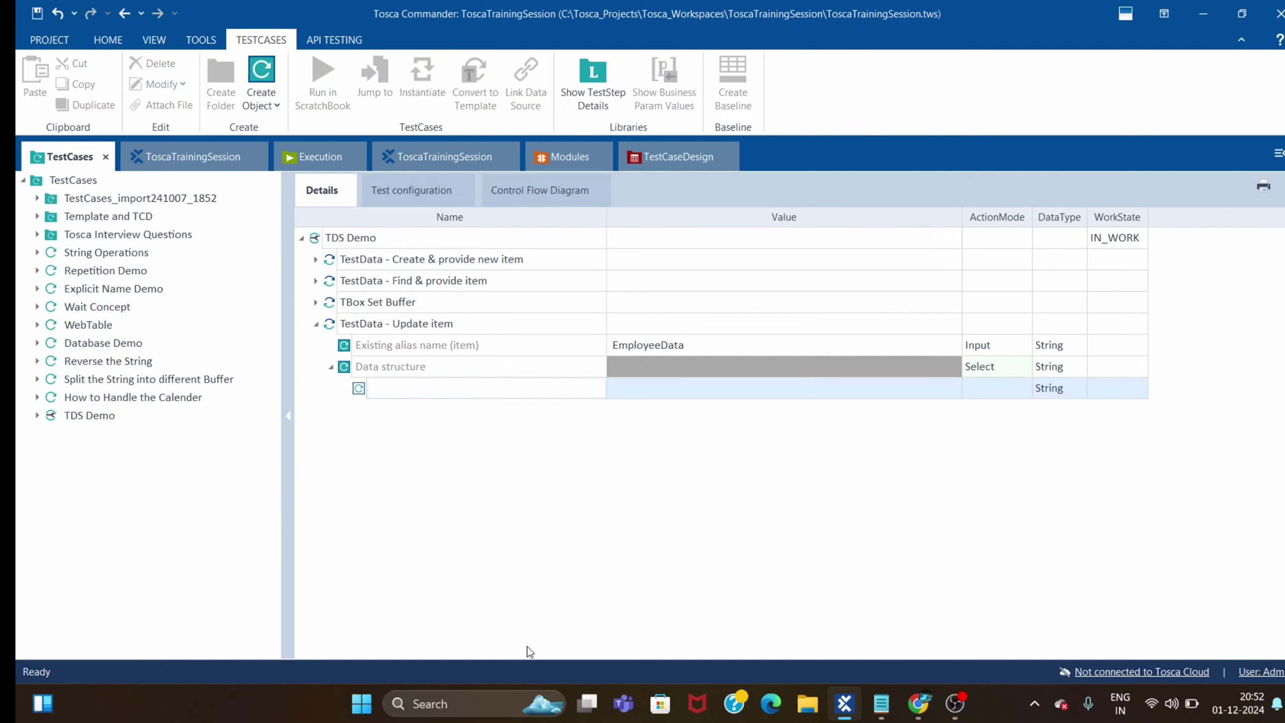
text(Designation)
click(647, 389)
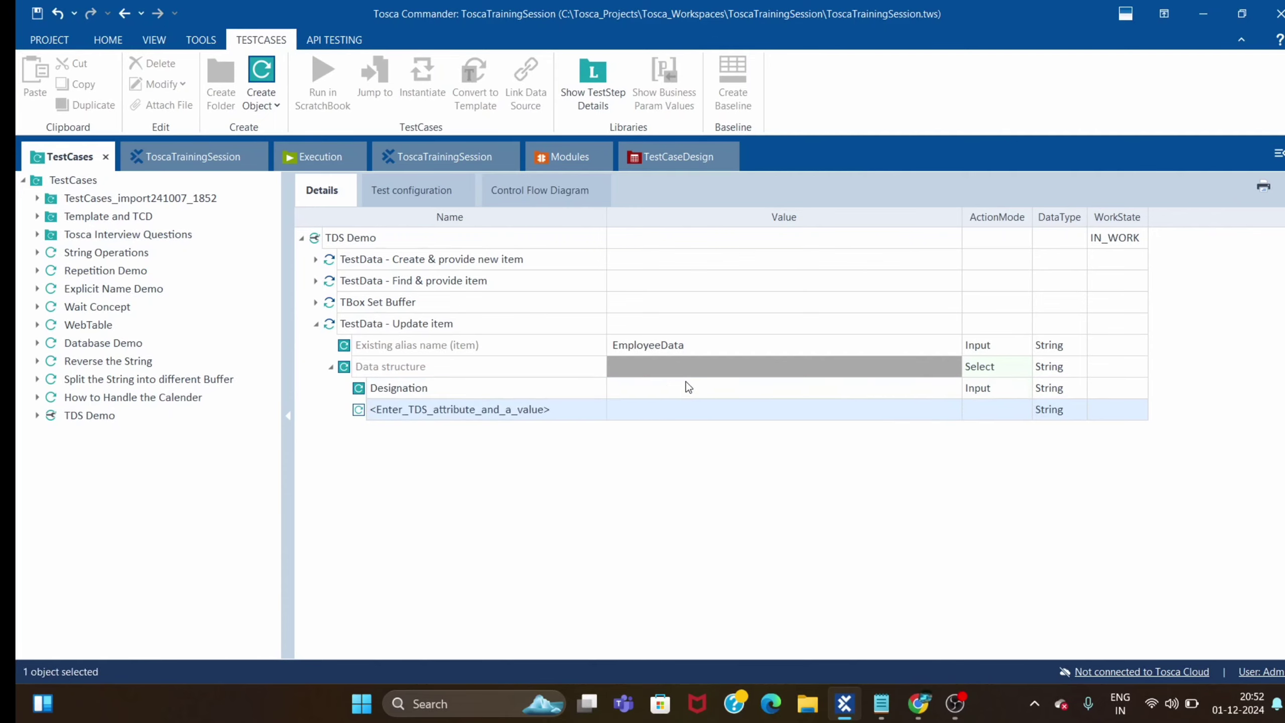
text(Sen)
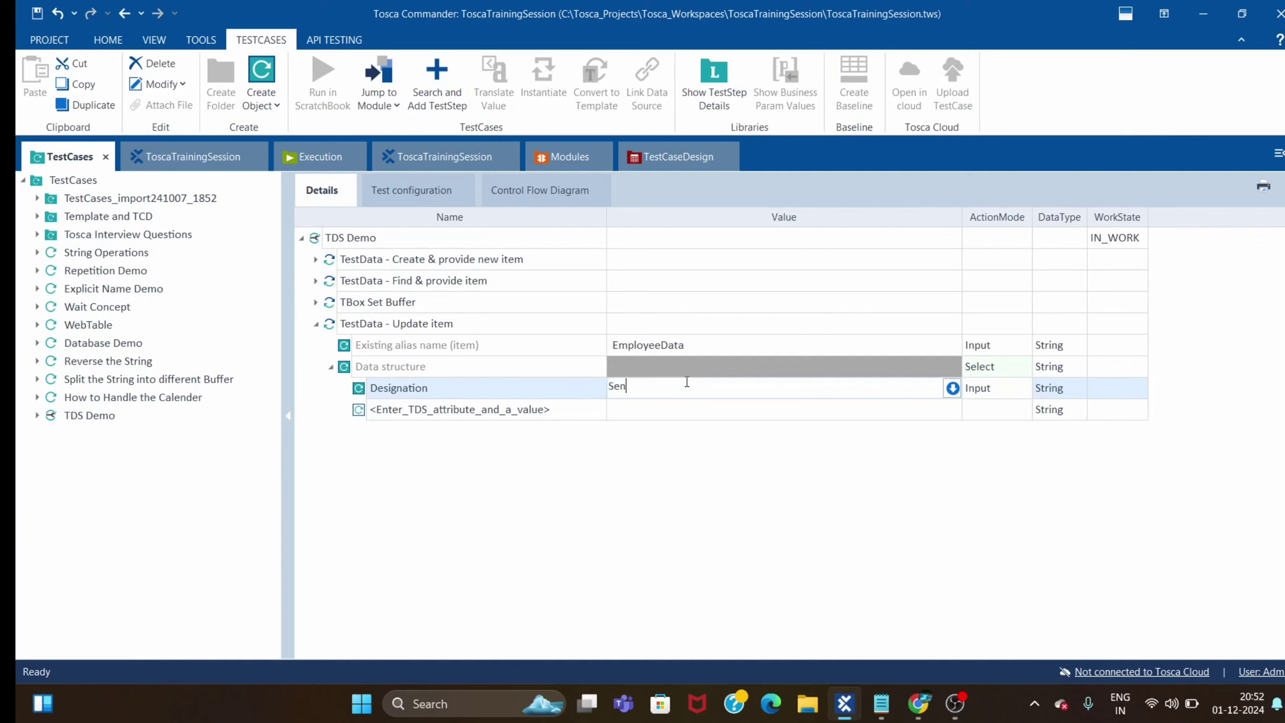
text(ior Manager)
click(686, 566)
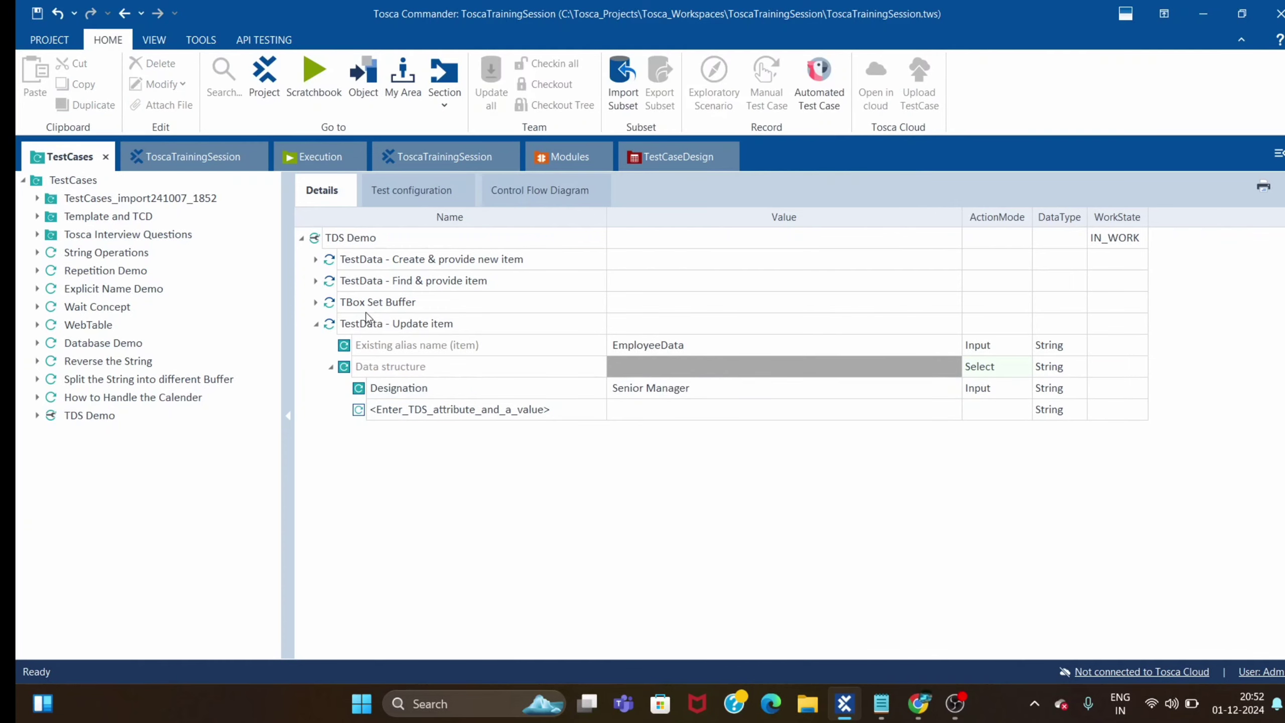
Step: Duplicate the TestData - Find & provide item step and place the copy directly before TestData - Update item
click(329, 281)
key(ctrl+c)
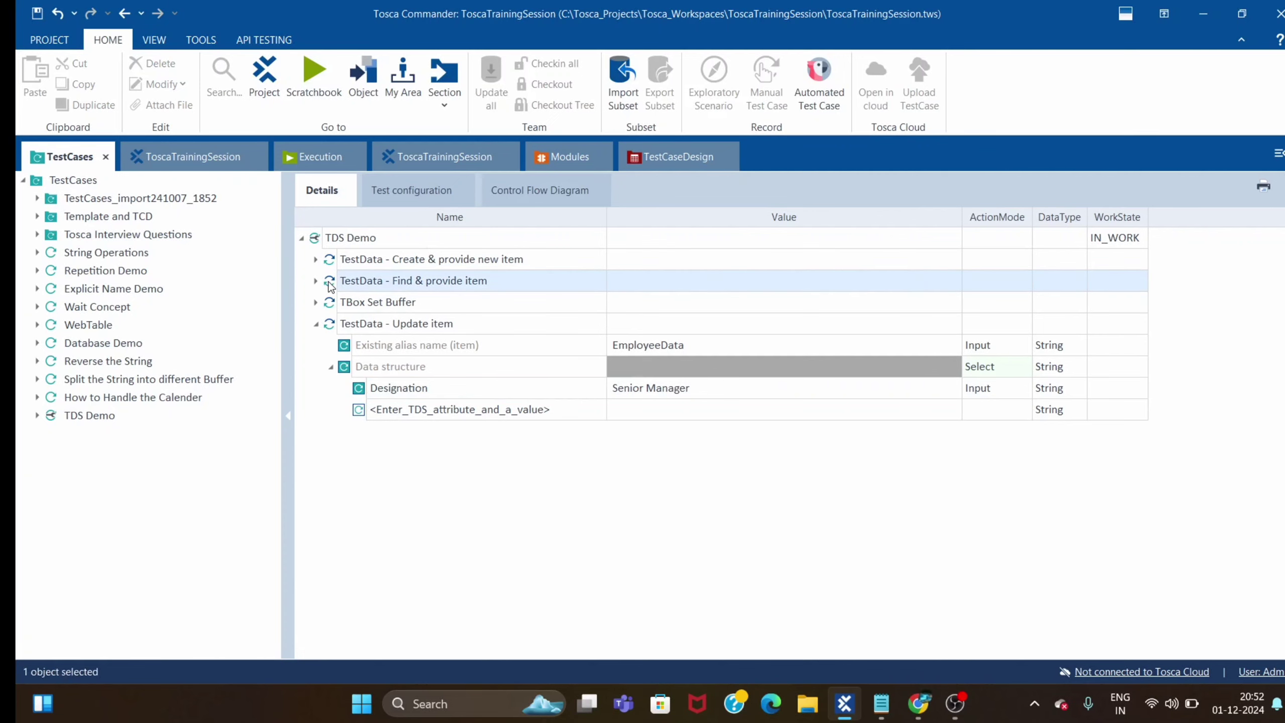
key(ctrl+v)
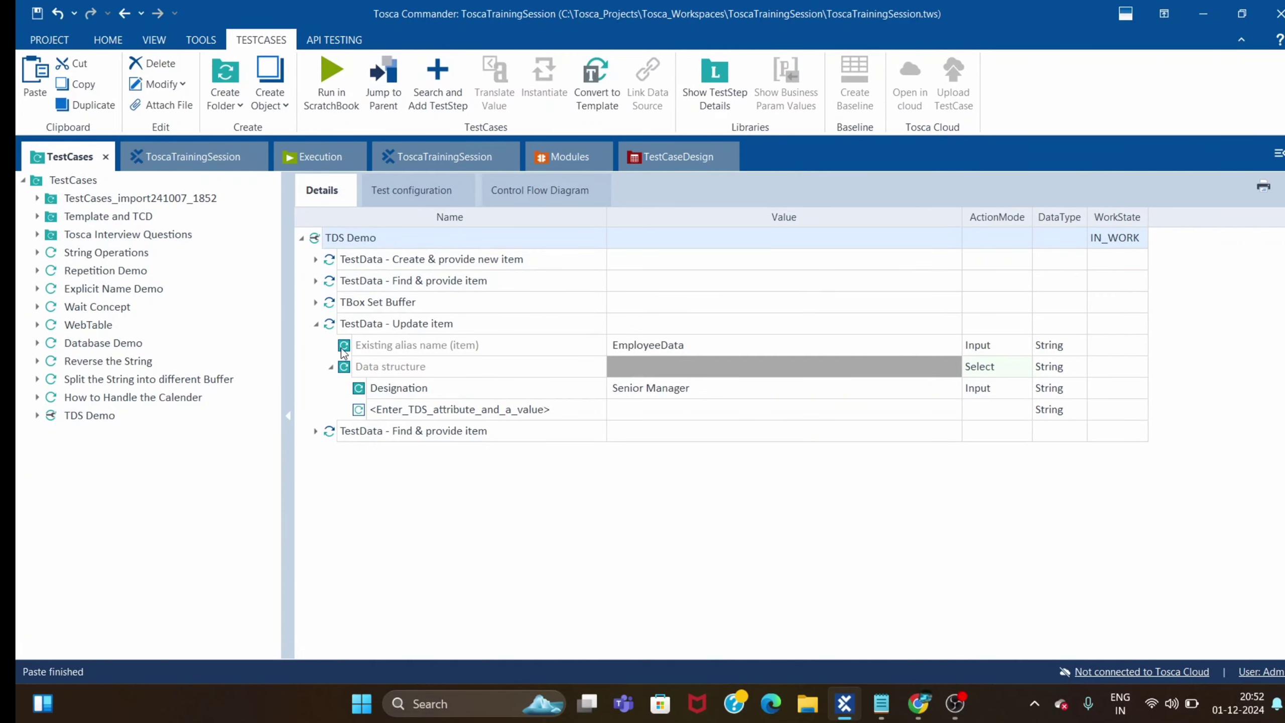
click(317, 323)
drag(338, 347, 317, 326)
Step: Expand the copied find step, its data search filter and the update step to review their TDS type, EmpID constraint and Designation values
click(316, 324)
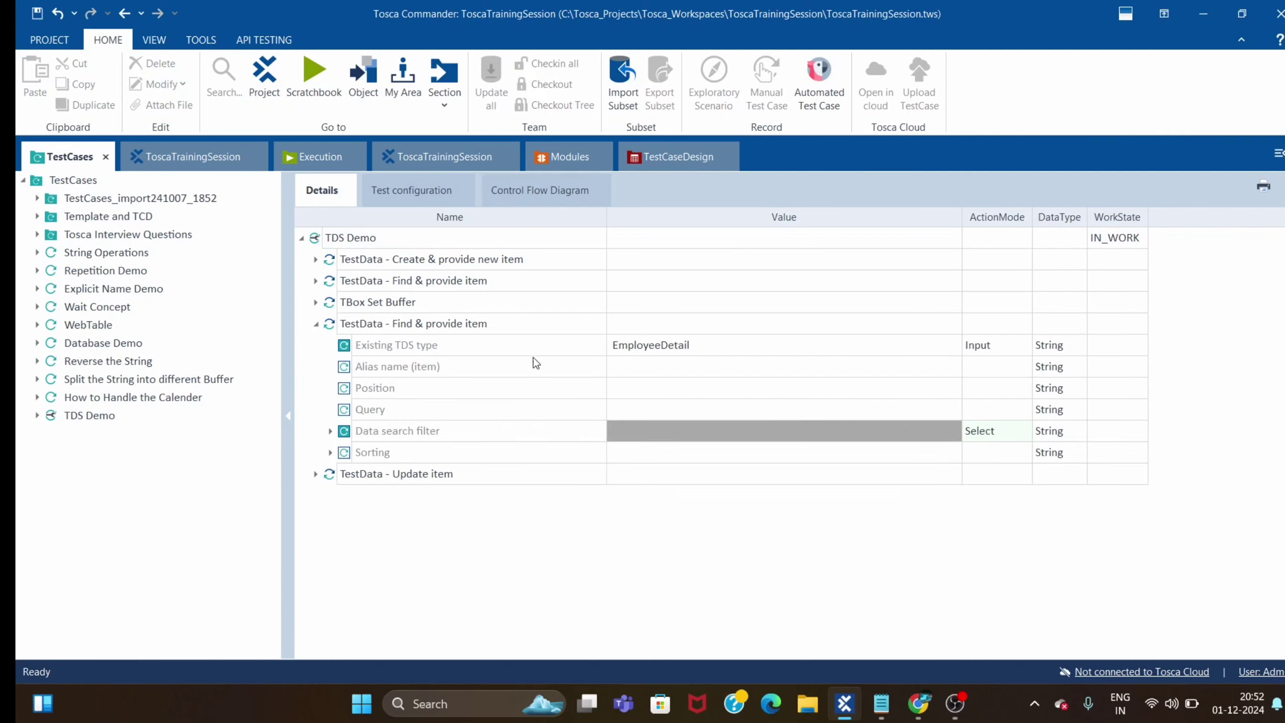
click(330, 431)
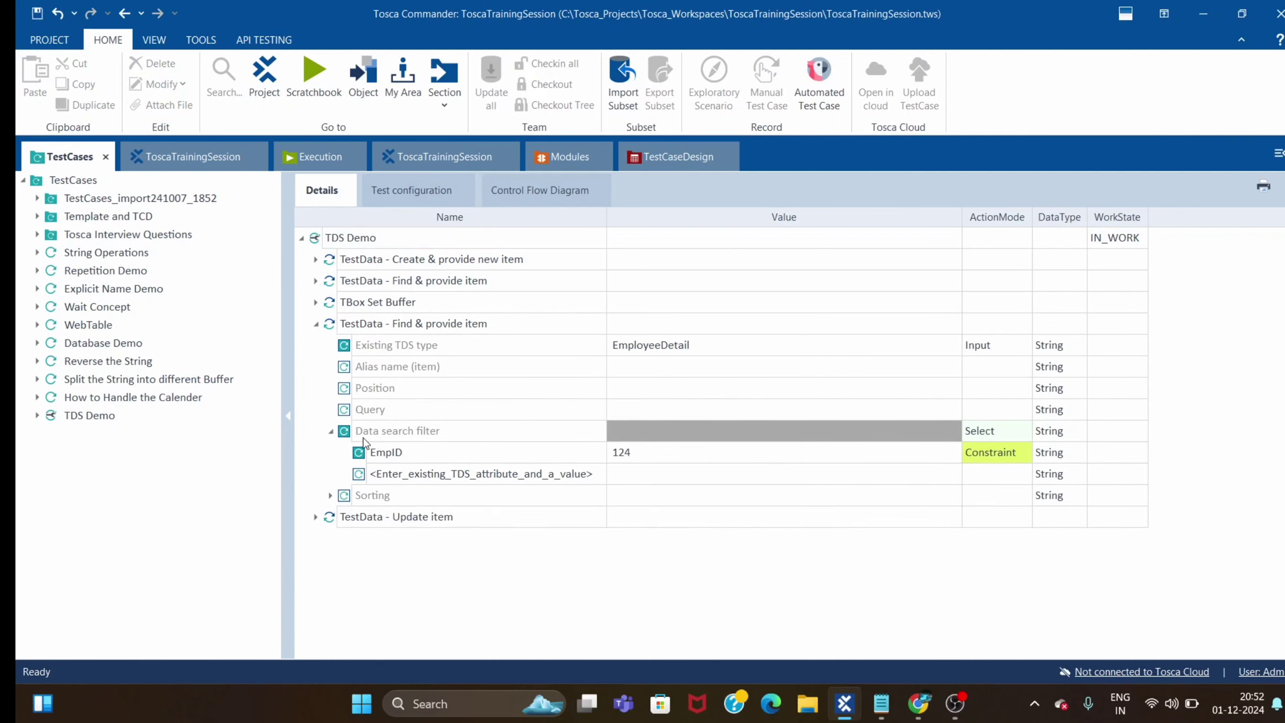
click(659, 342)
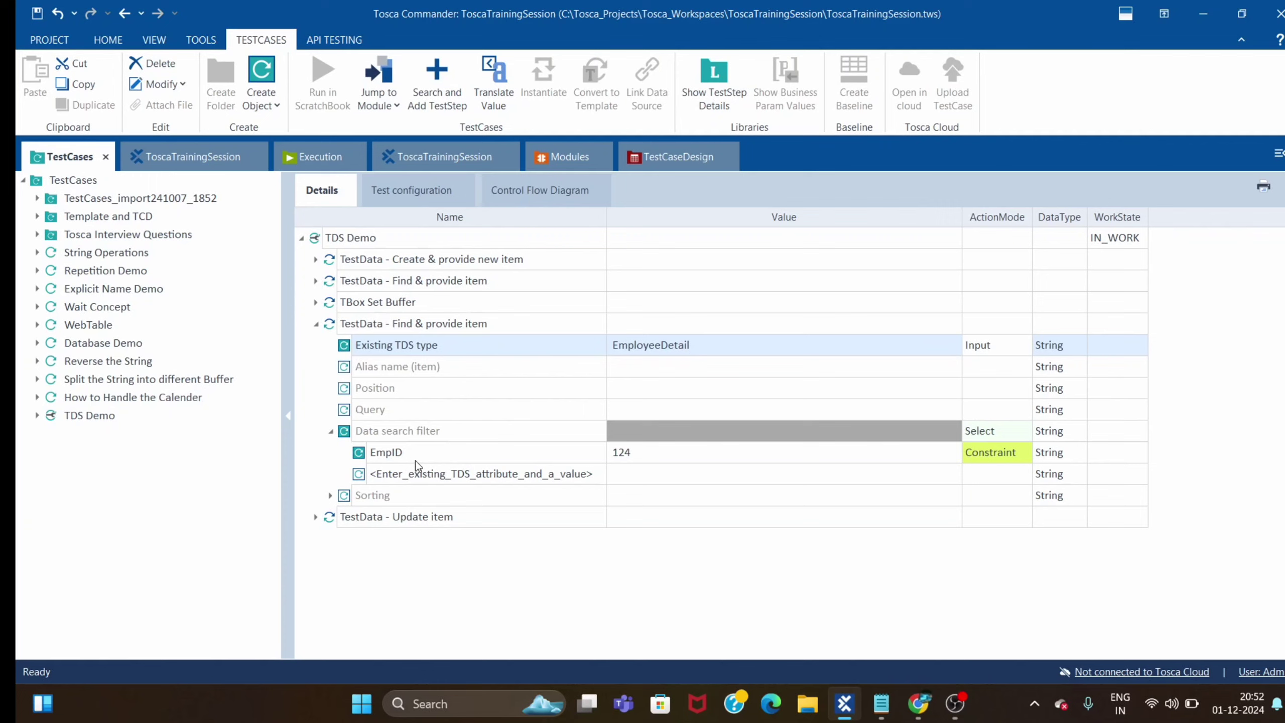
click(684, 459)
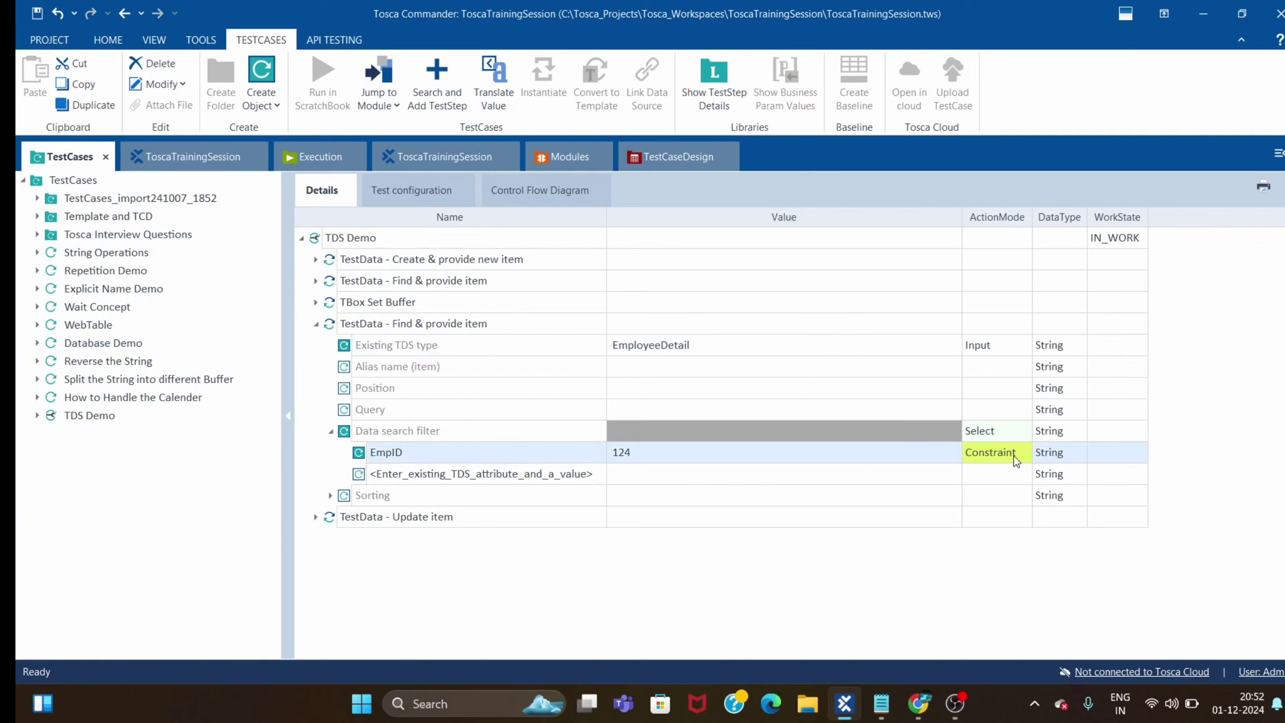
click(315, 516)
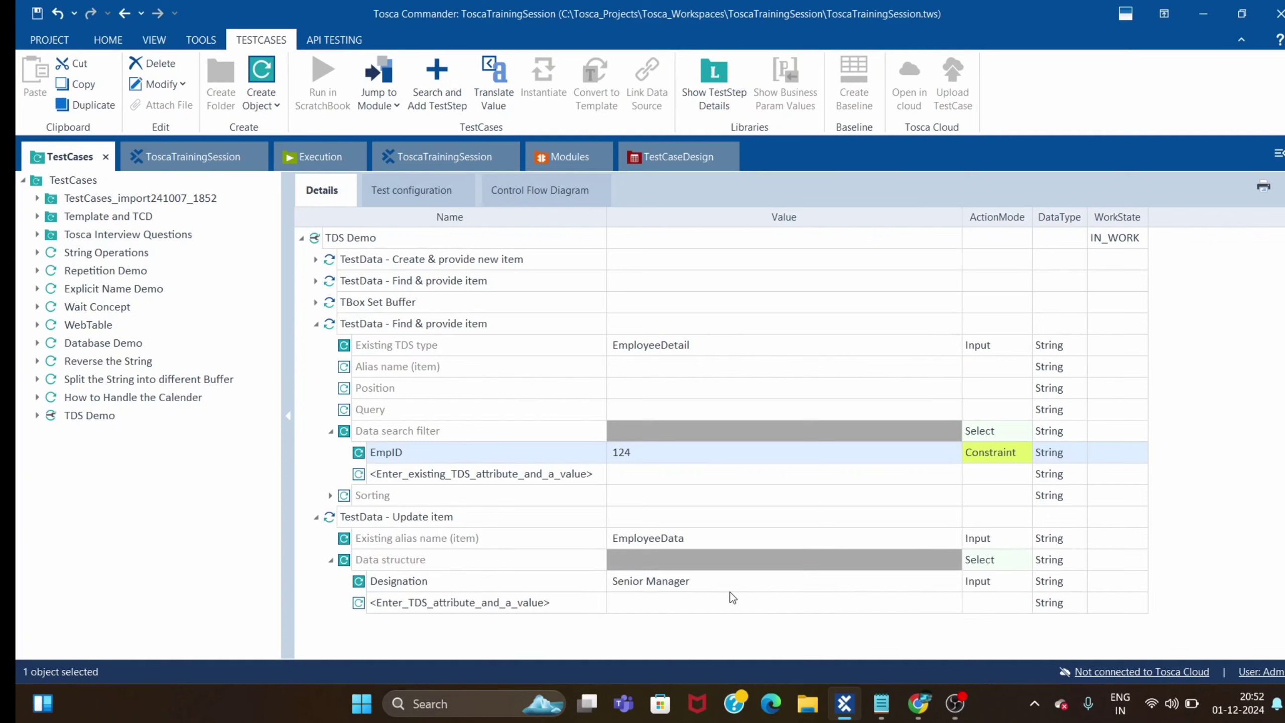
Step: Check the current Designation of the EmpID 124 record in Chrome and return to the TDS Demo test case
click(918, 704)
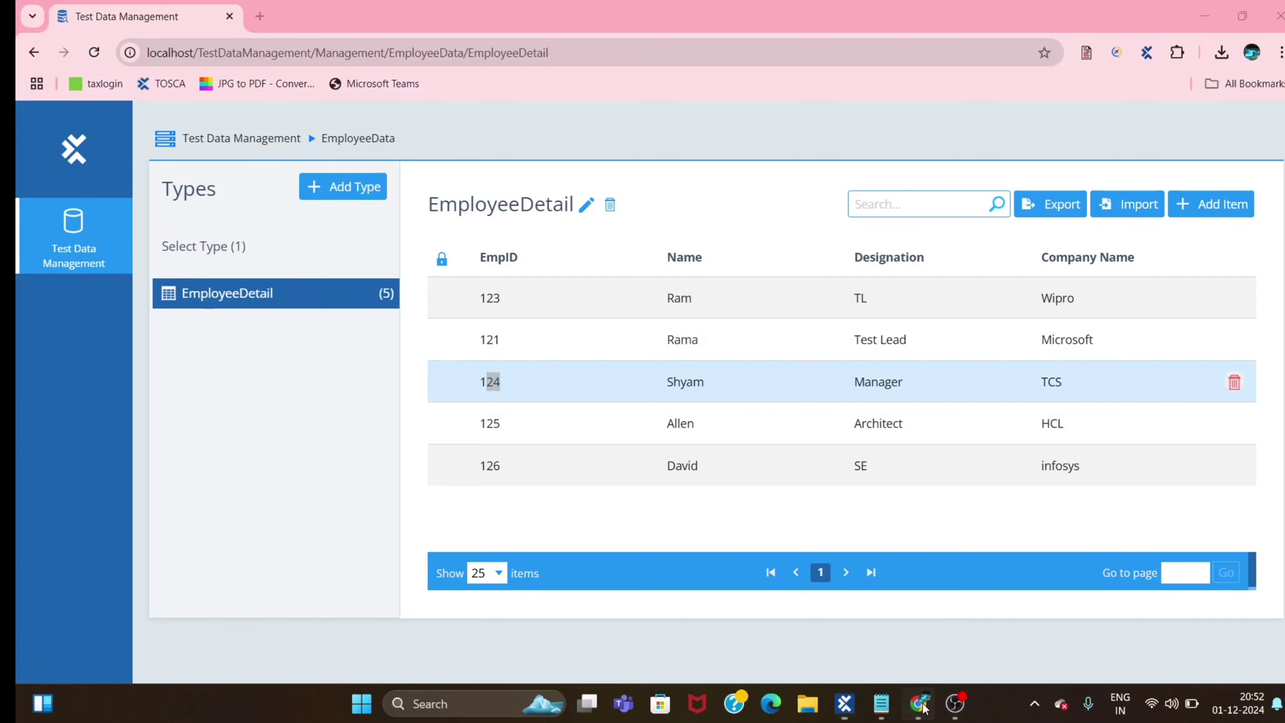
click(561, 502)
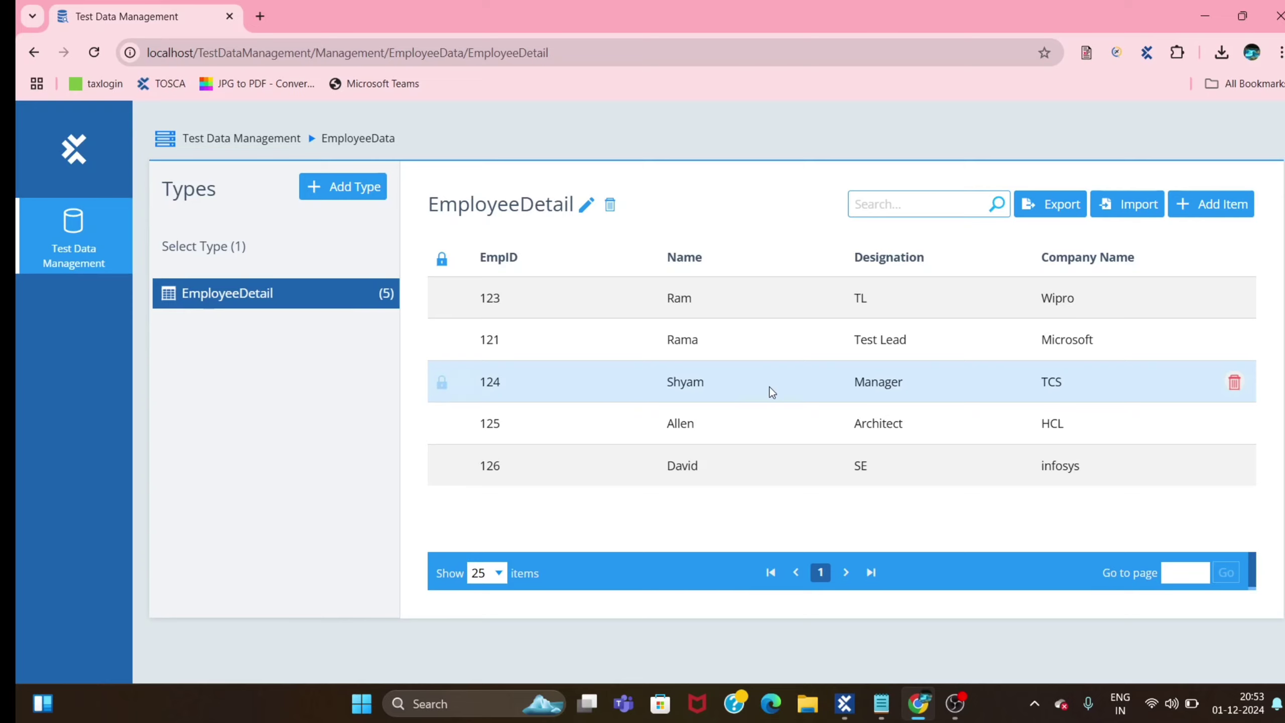
key(alt+Tab)
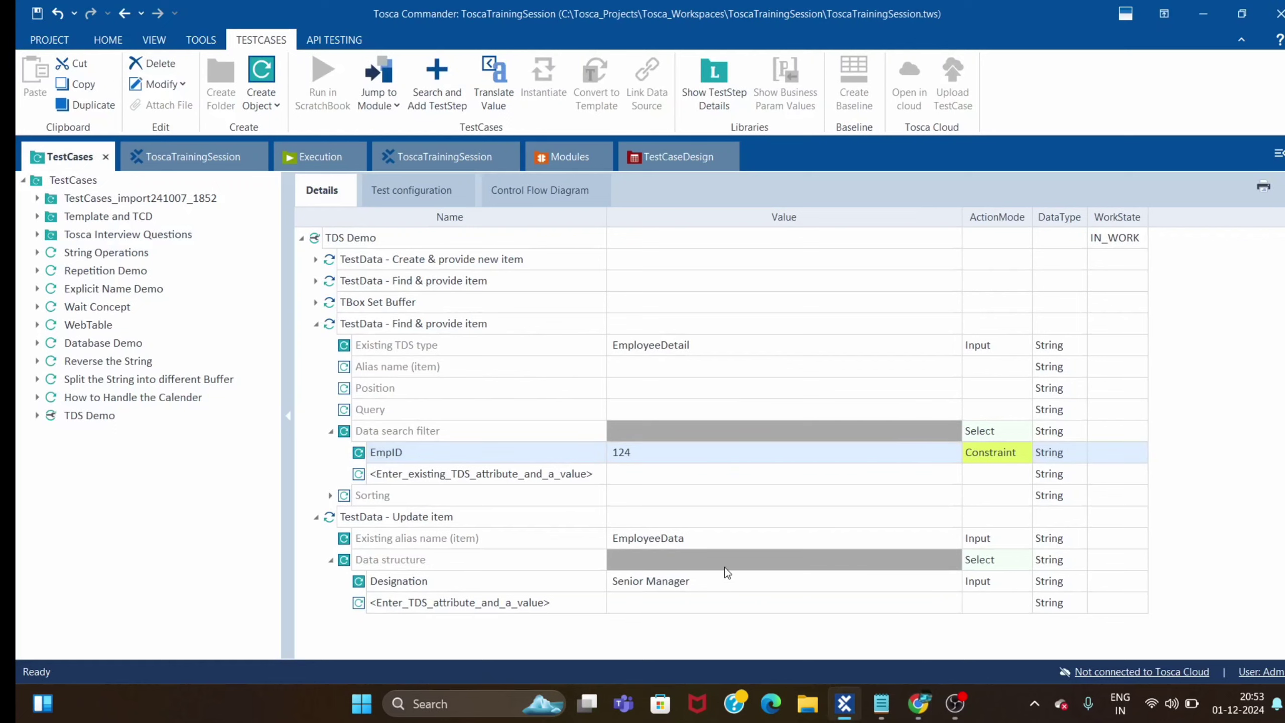
Step: Check the EmployeeDetail records in Chrome and set the second find step's EmpID constraint to 121
click(632, 457)
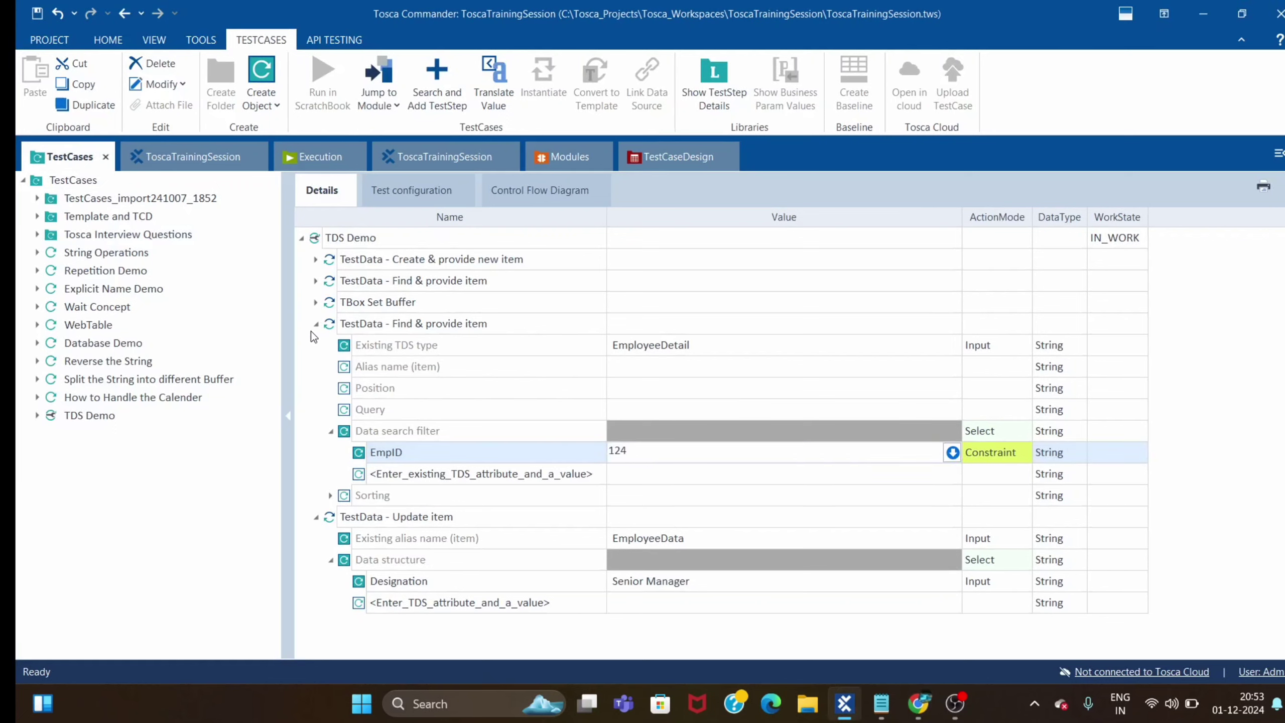
key(alt+Tab)
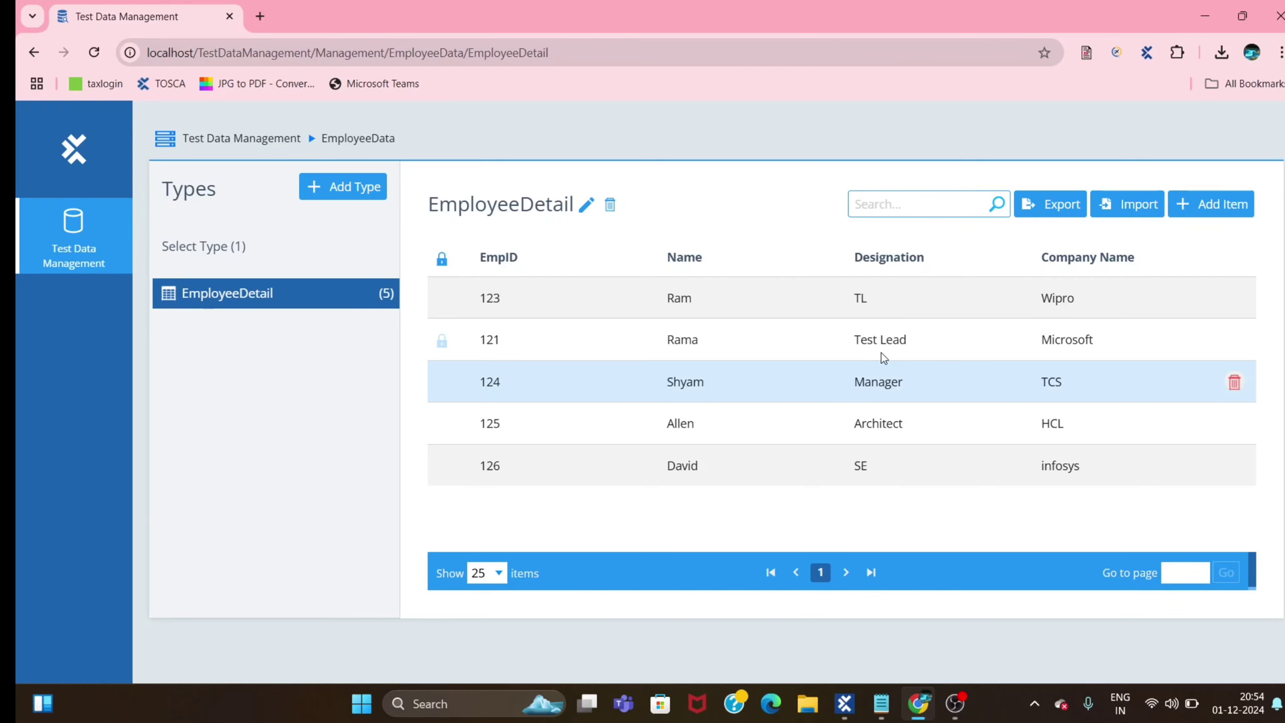
key(alt+Tab)
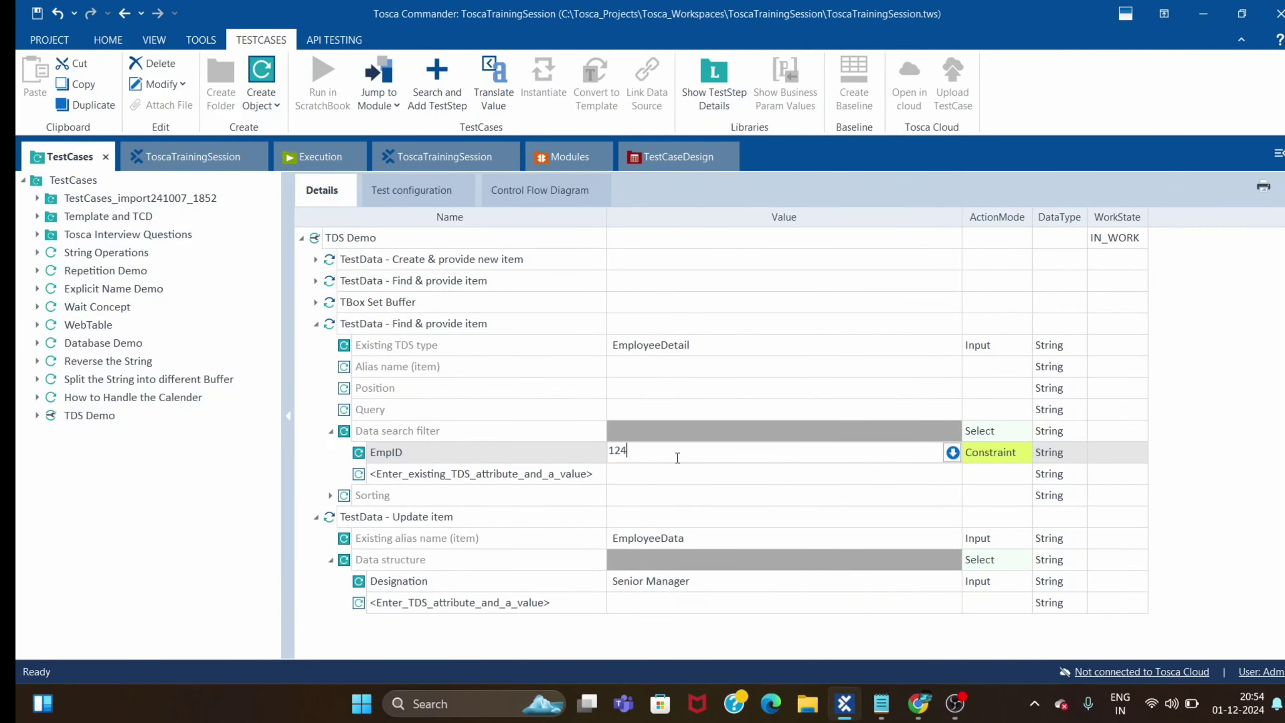
key(BackSpace)
text(1)
click(548, 405)
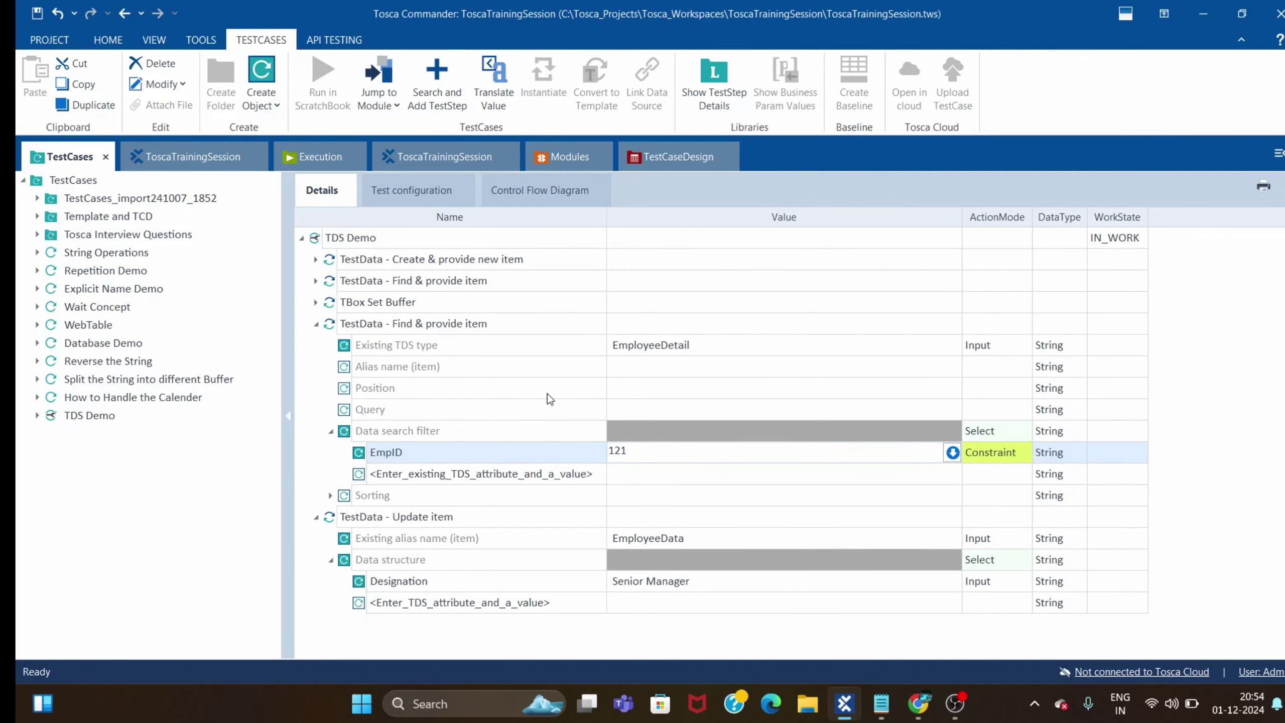
Step: Run the second TestData - Find & provide item step together with TestData - Update item in ScratchBook
click(315, 326)
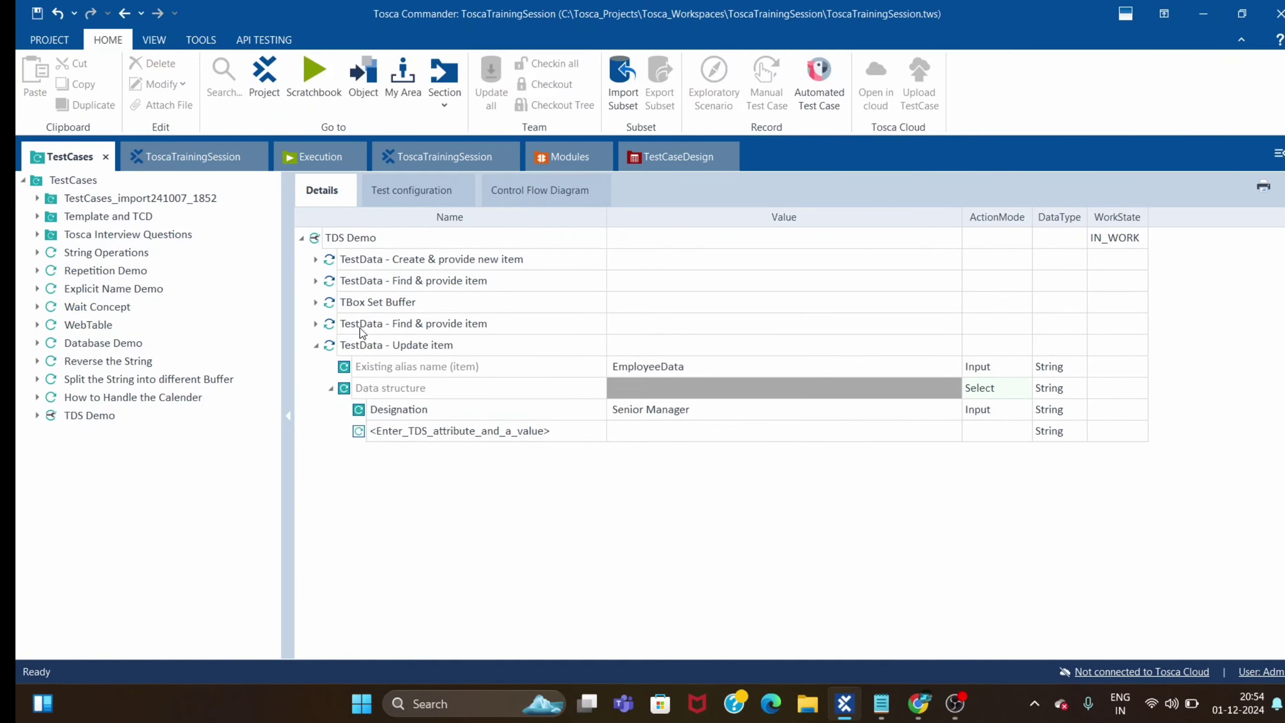
click(361, 328)
ctrl+click(378, 353)
key(F6)
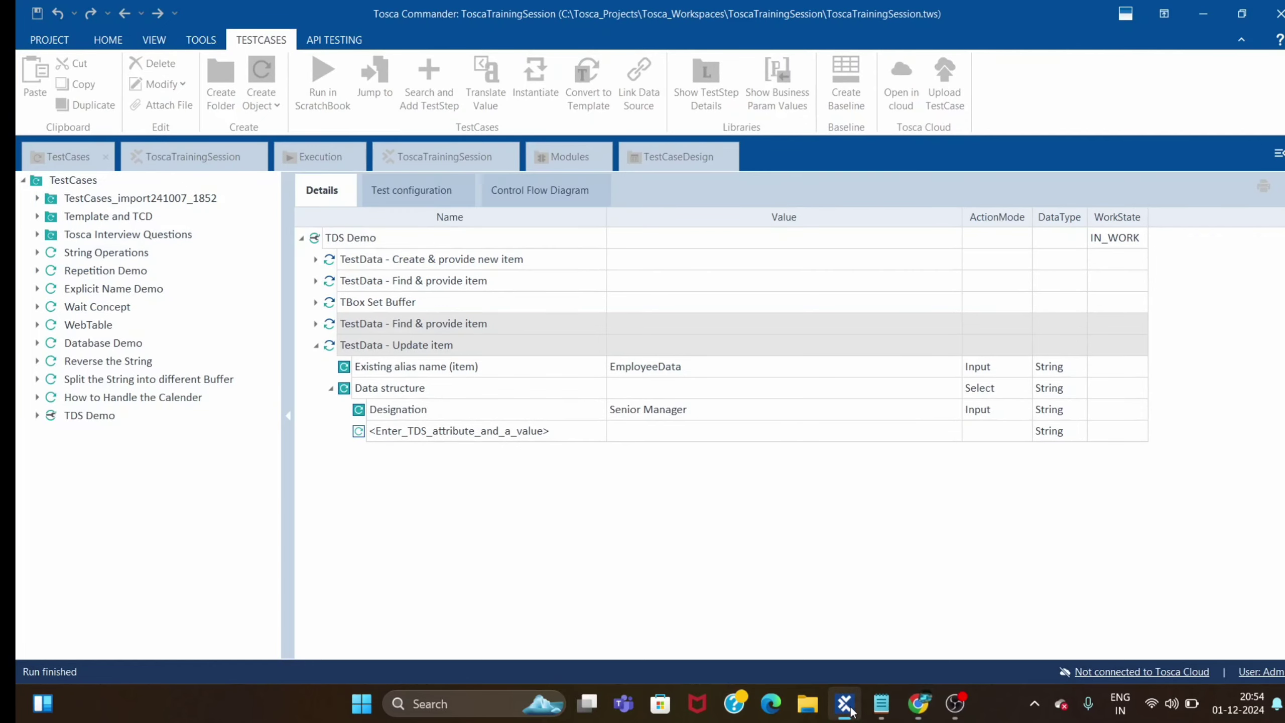
mouse_move(845, 704)
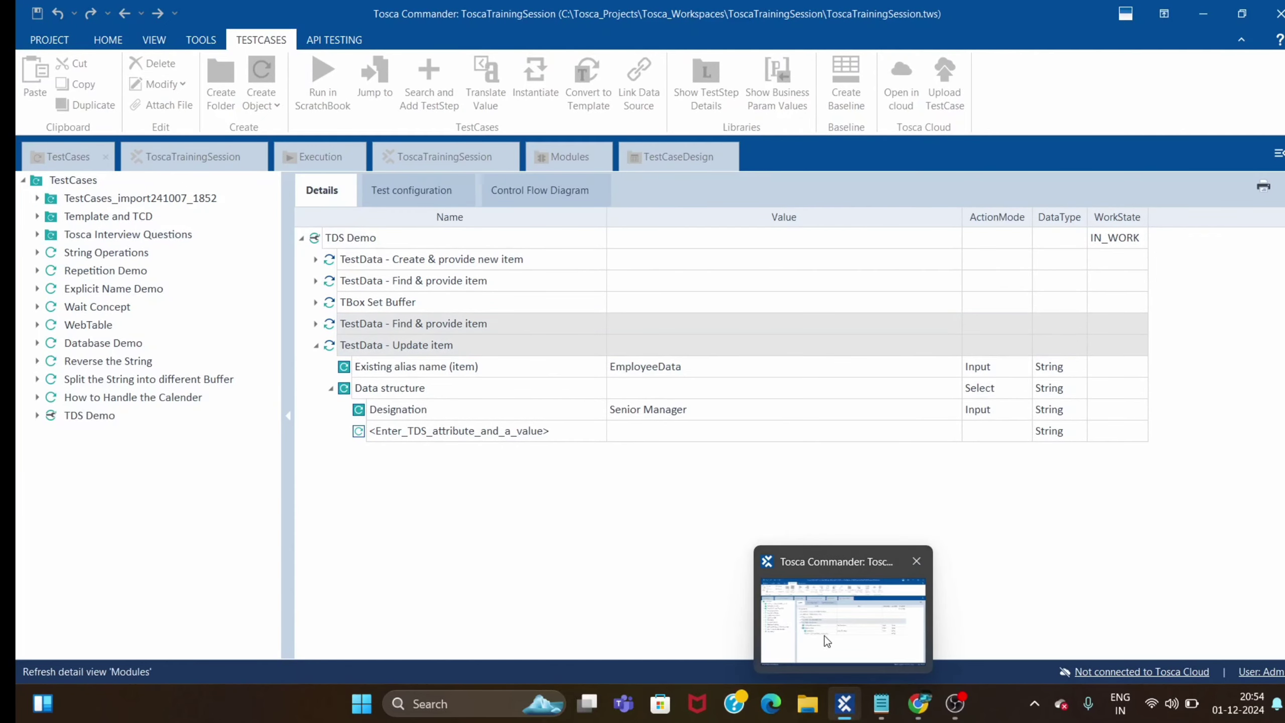
click(825, 636)
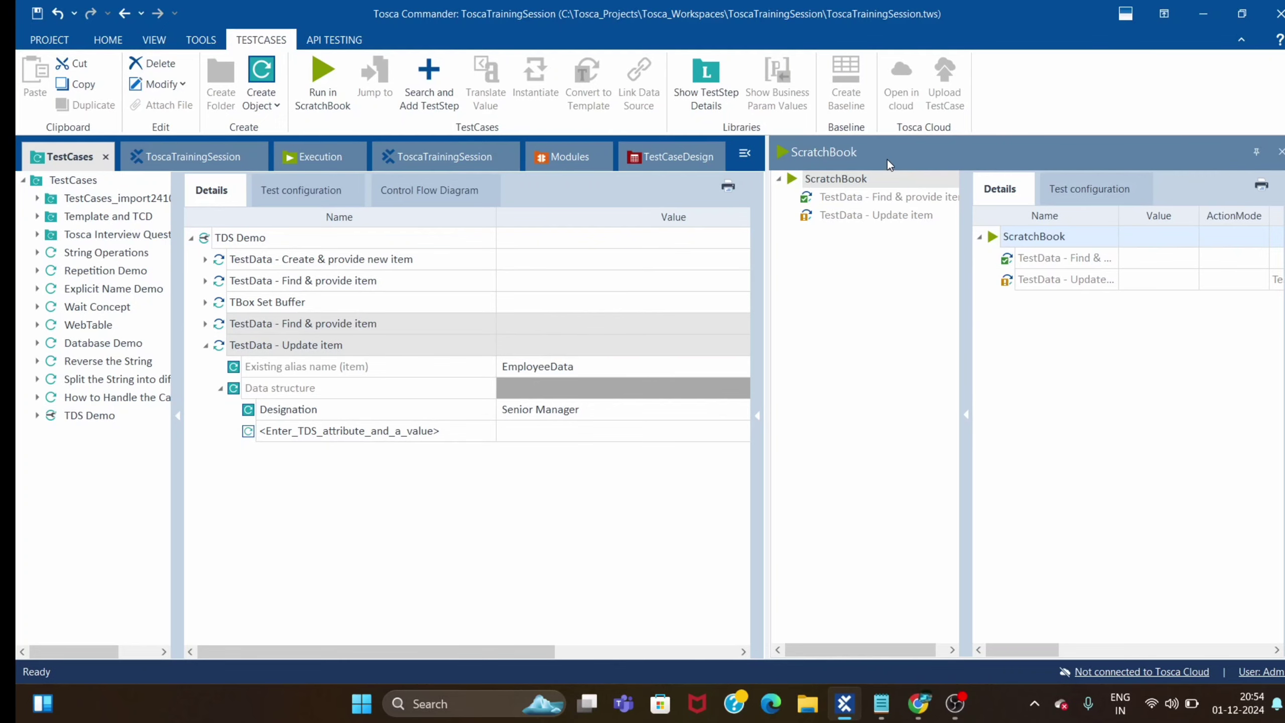
Step: Dock the ScratchBook results as a tabbed document, examine the update step's log info and close the results
right_click(888, 159)
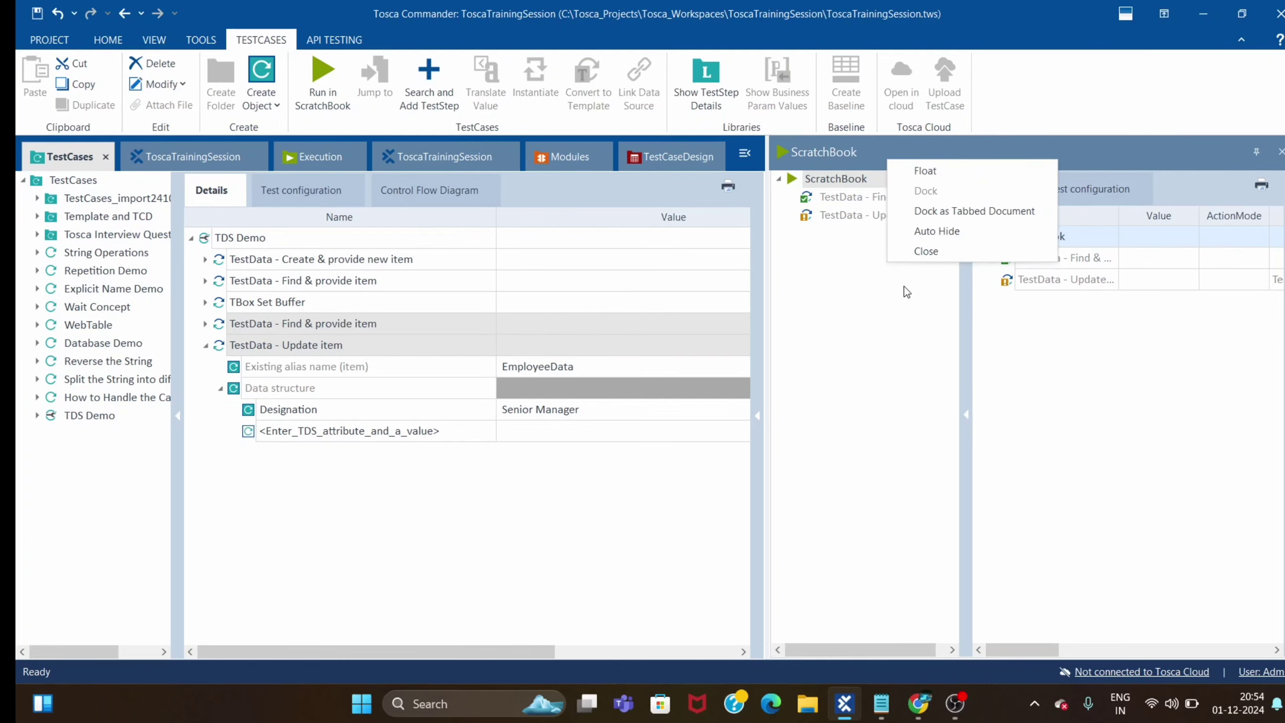
click(928, 212)
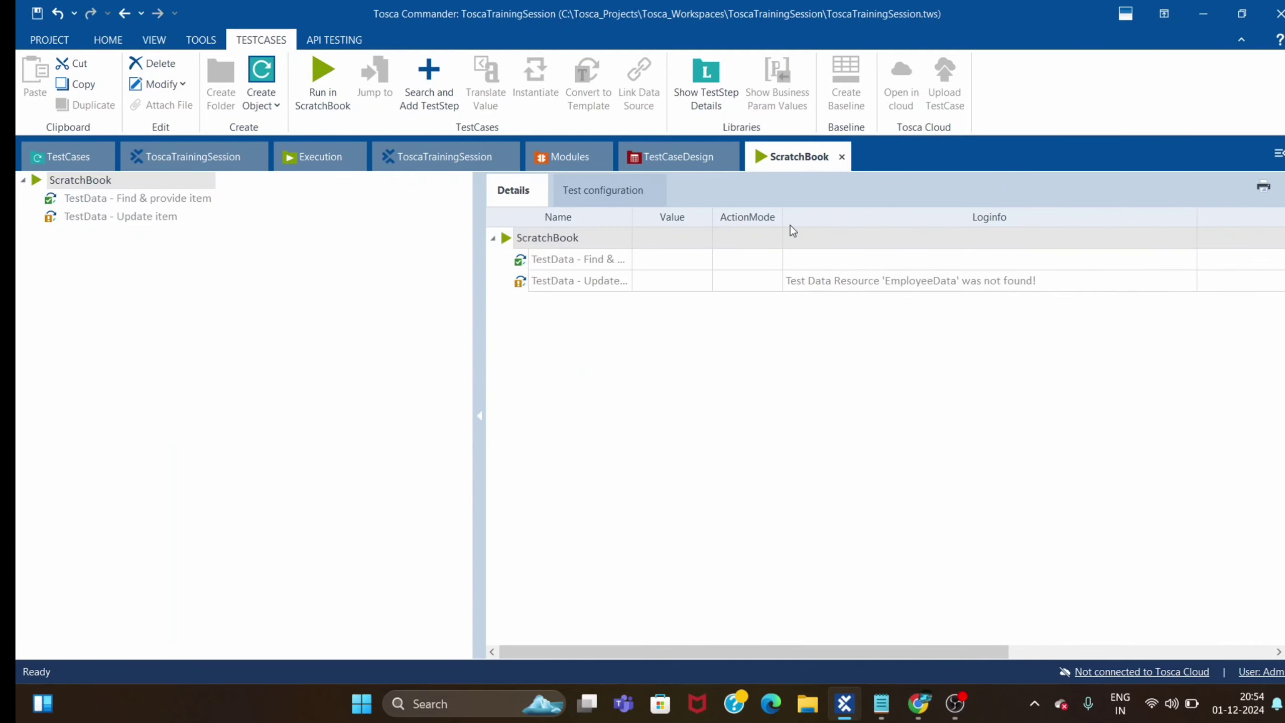
click(1012, 280)
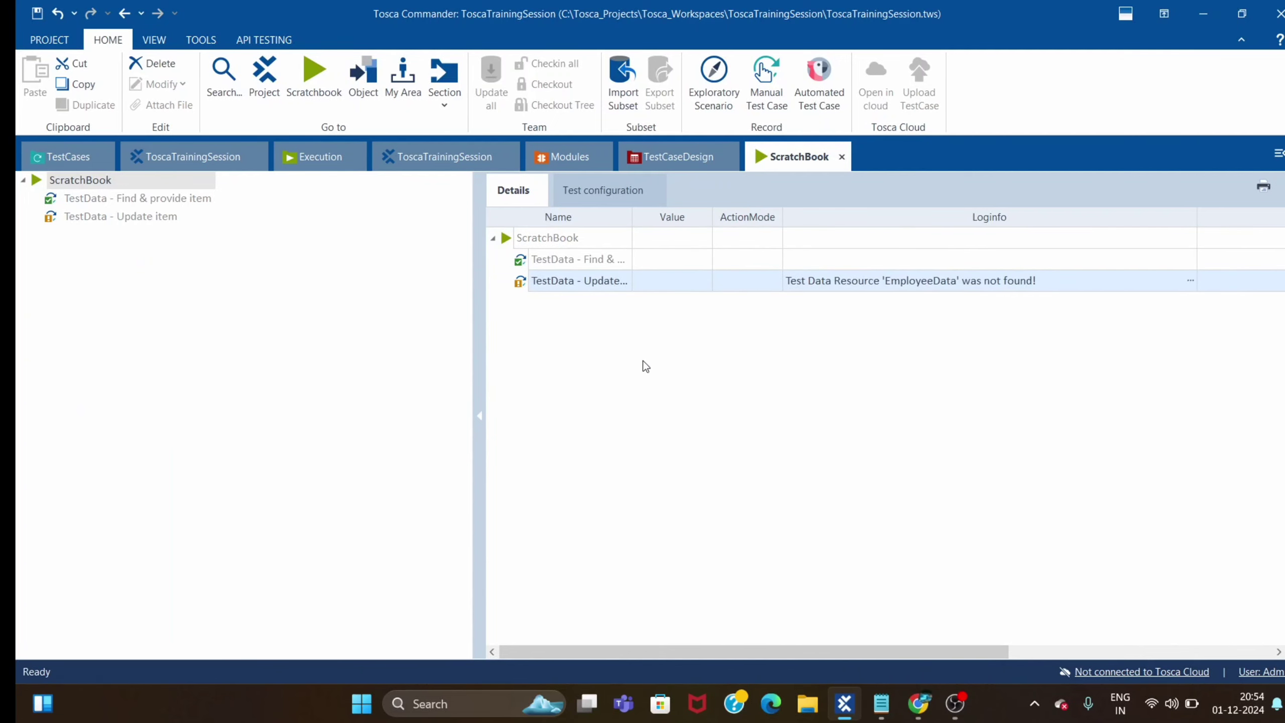
click(842, 158)
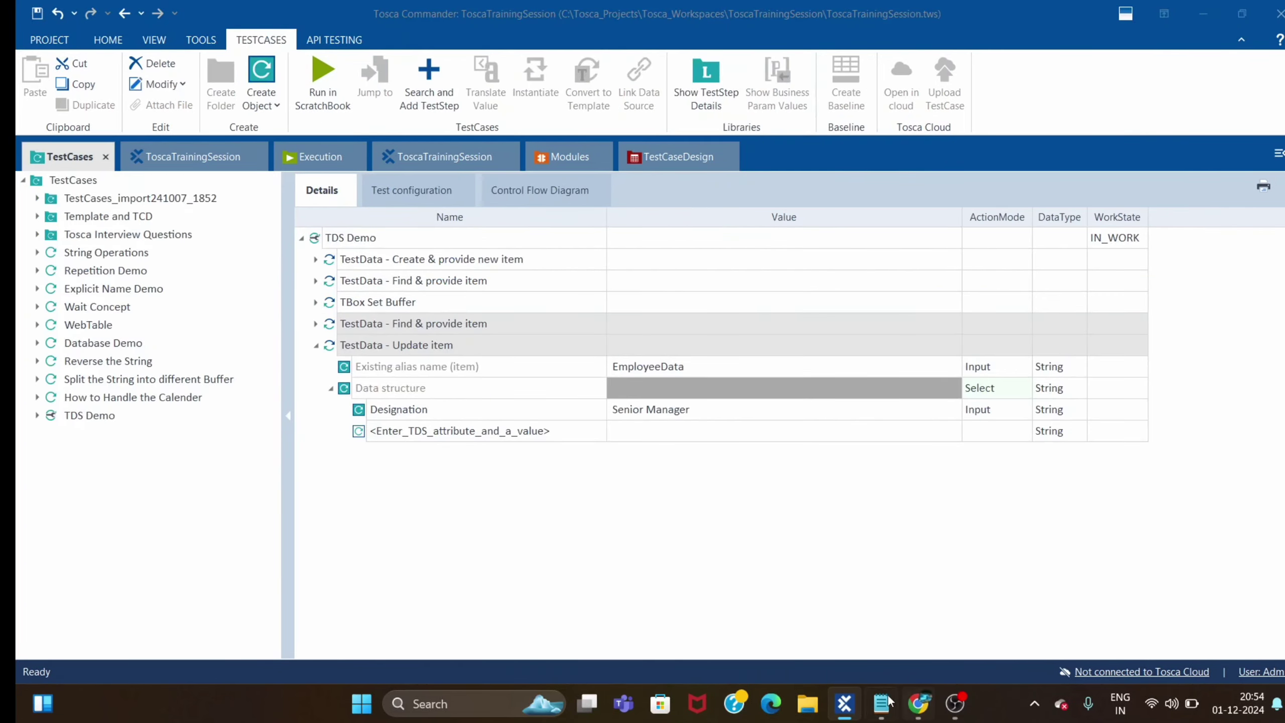
Step: Set the existing alias name of the TestData - Update item step to EmployeeDetail
click(700, 368)
drag(656, 364, 685, 365)
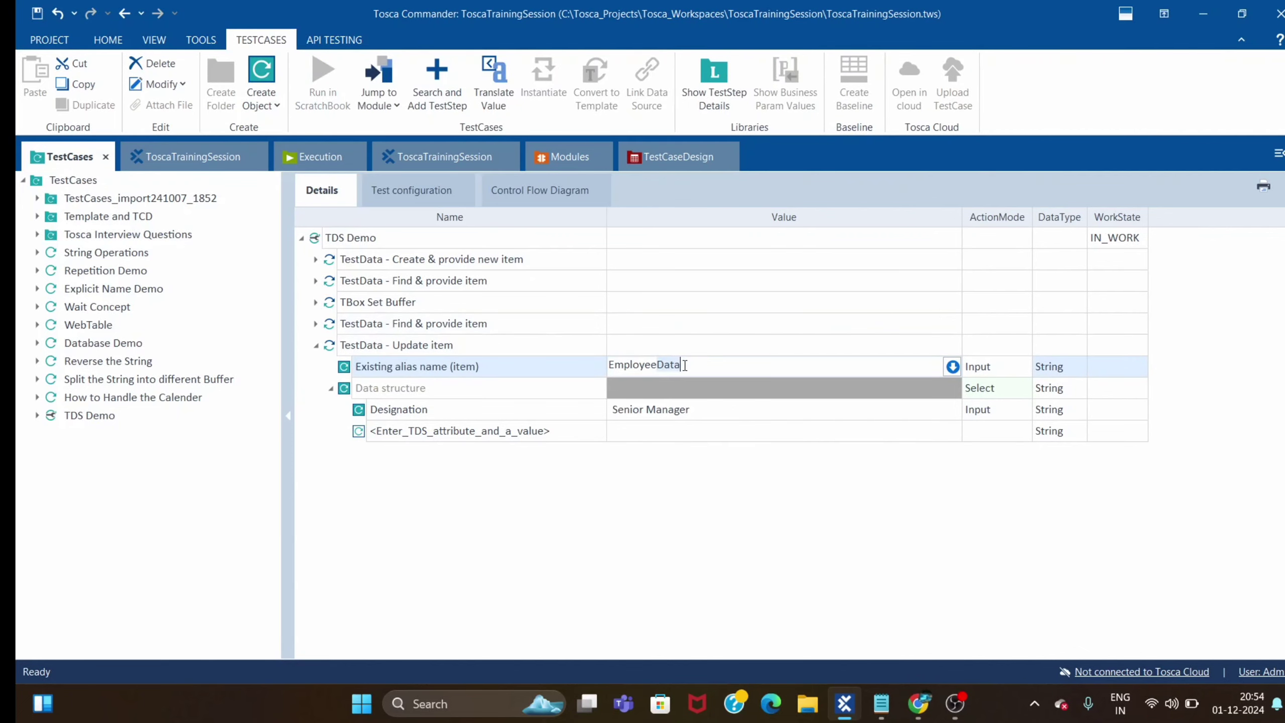
text(Detail)
click(664, 601)
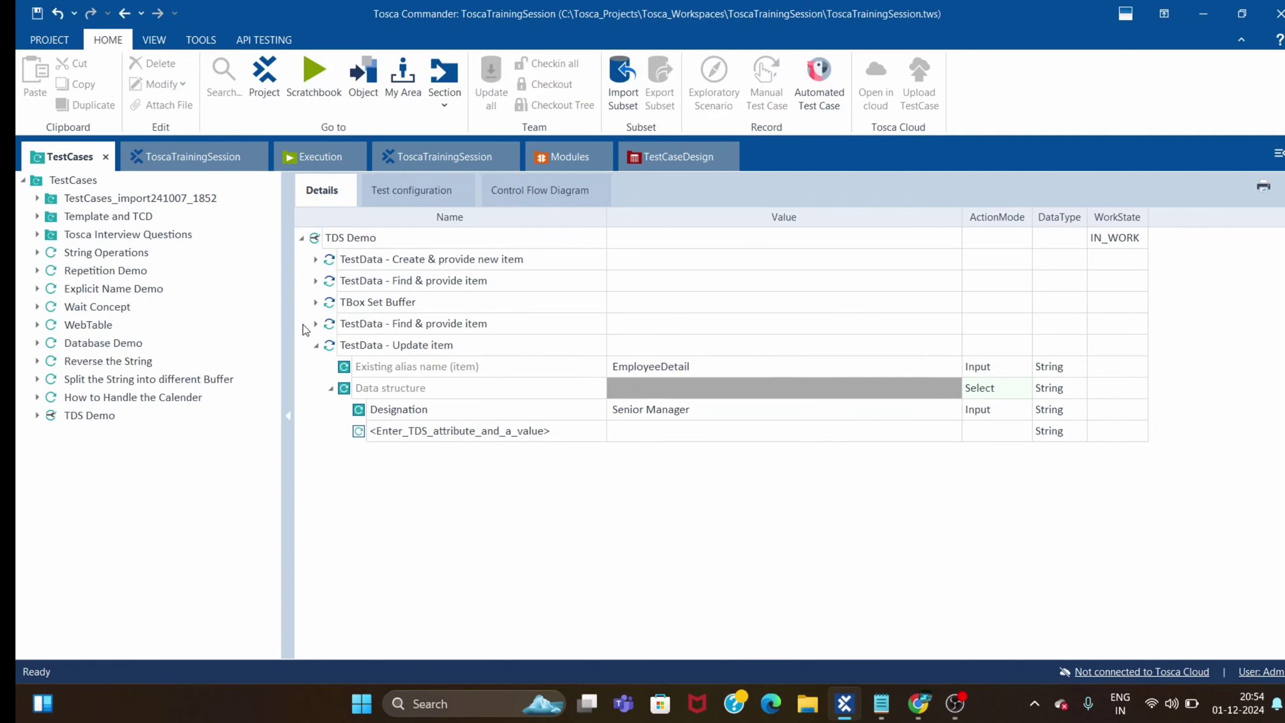
Step: Collapse the update step, rerun it with the preceding find step in ScratchBook and close the results
click(316, 346)
click(370, 324)
shift+click(381, 345)
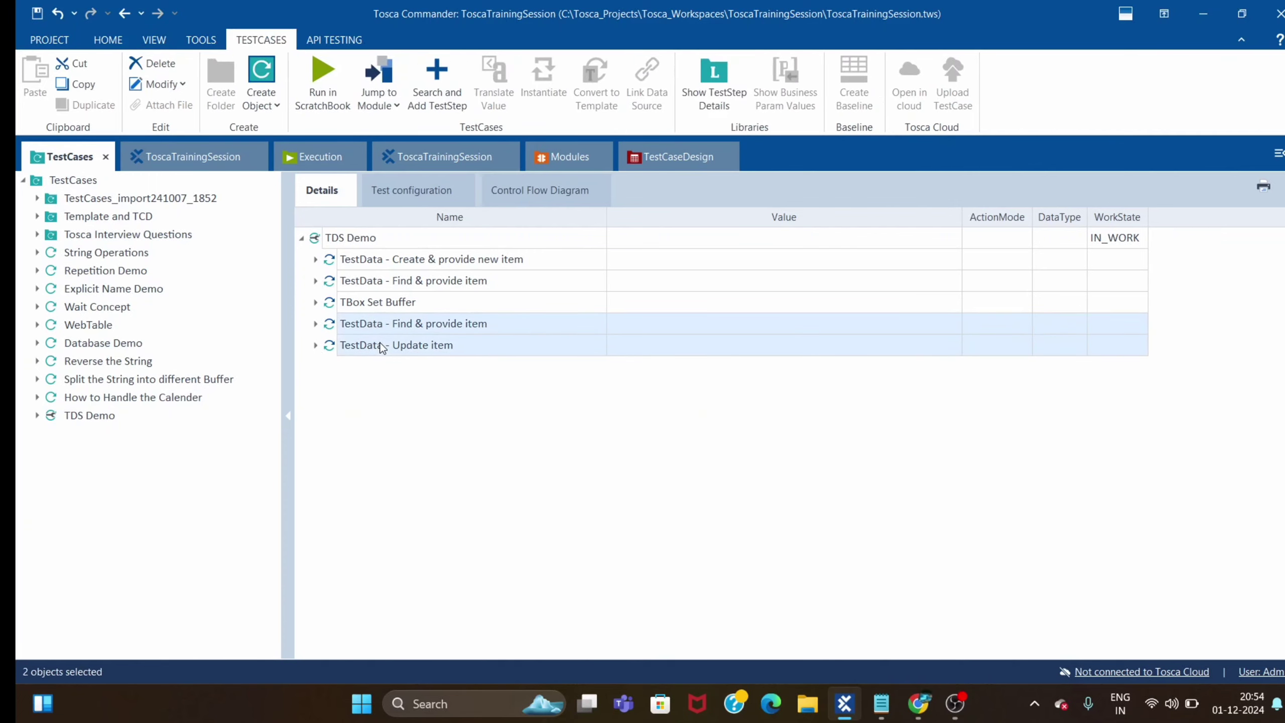
key(F6)
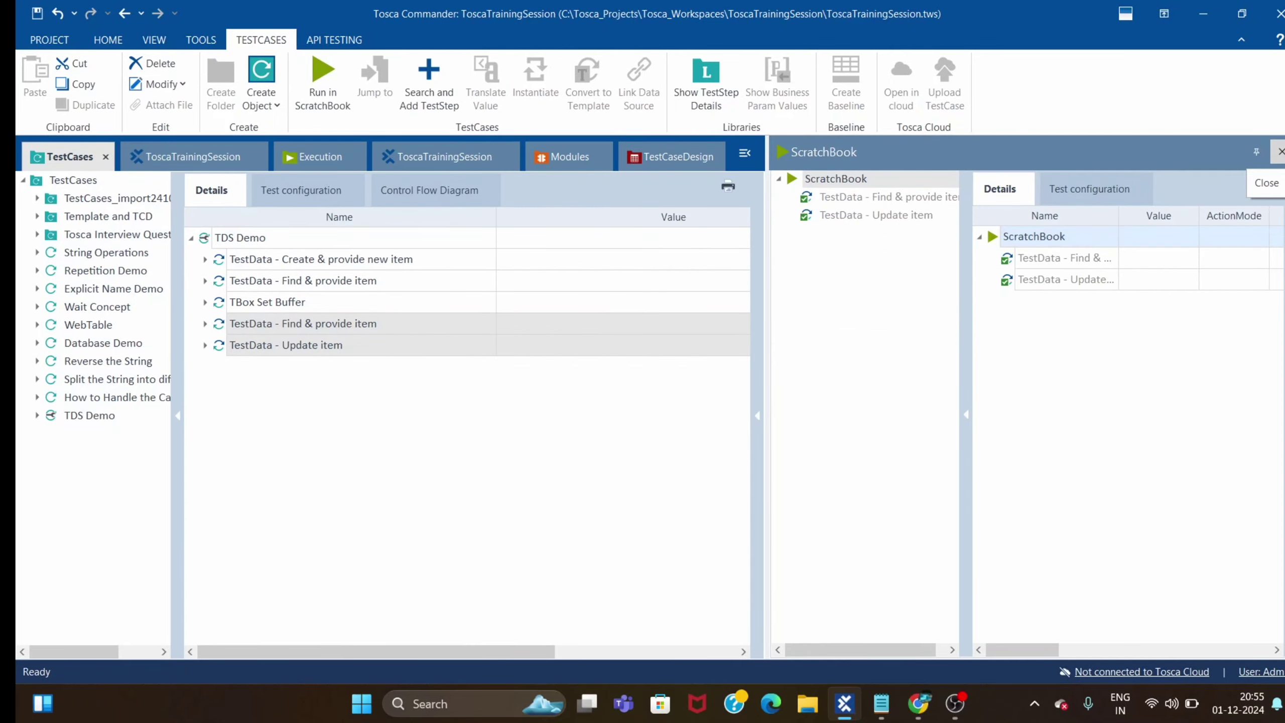
click(1280, 152)
Step: Reload the EmployeeDetail data in Chrome, check the Designation of the EmpID 121 record and return to Tosca Commander
click(918, 704)
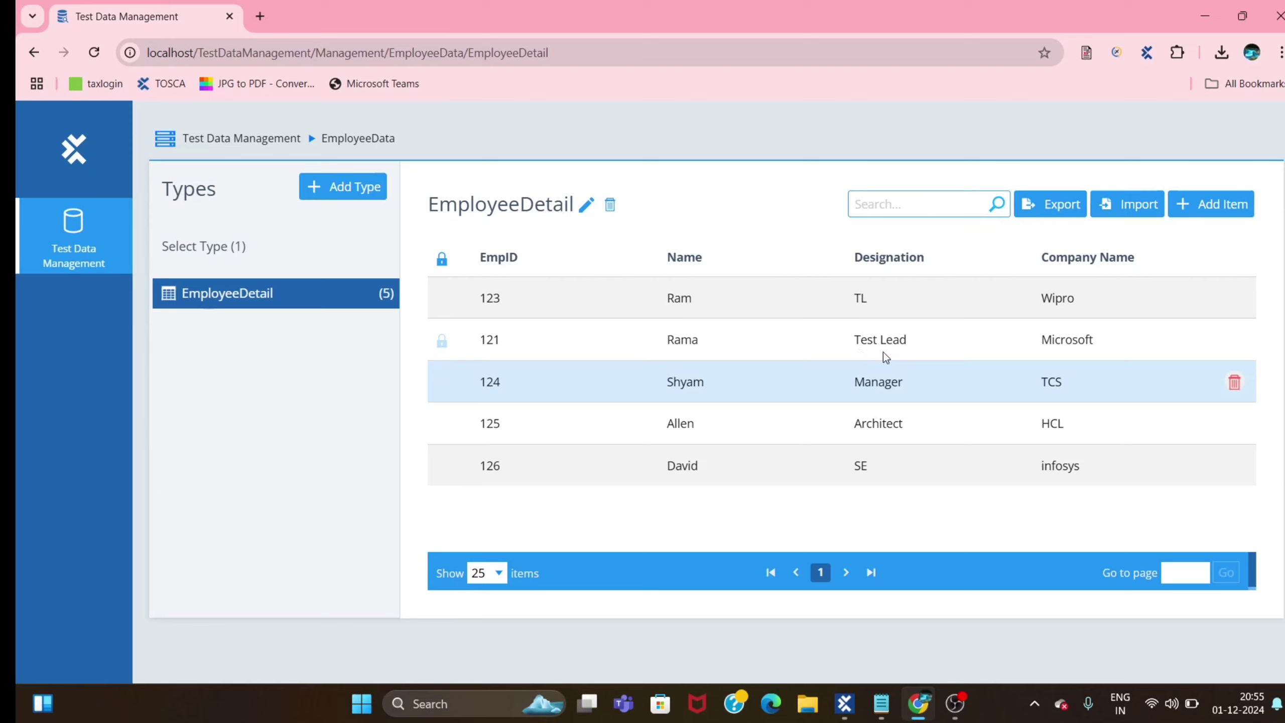
click(88, 54)
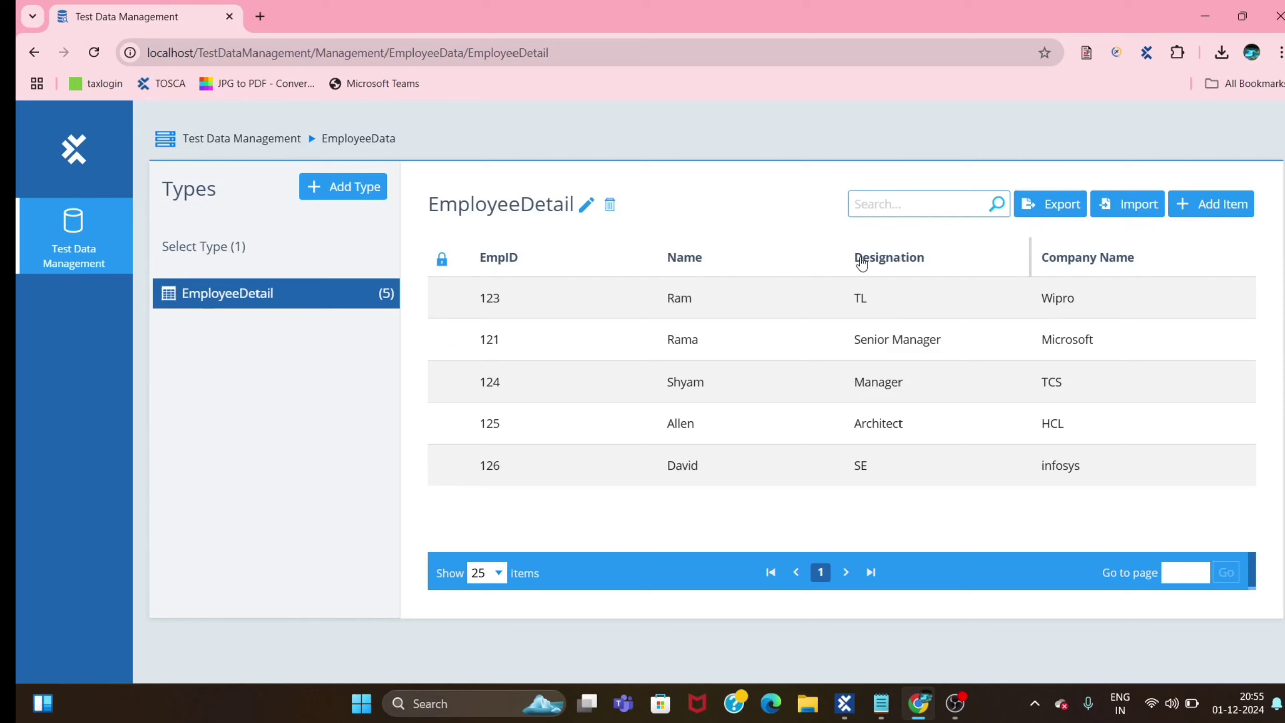
drag(864, 340, 985, 343)
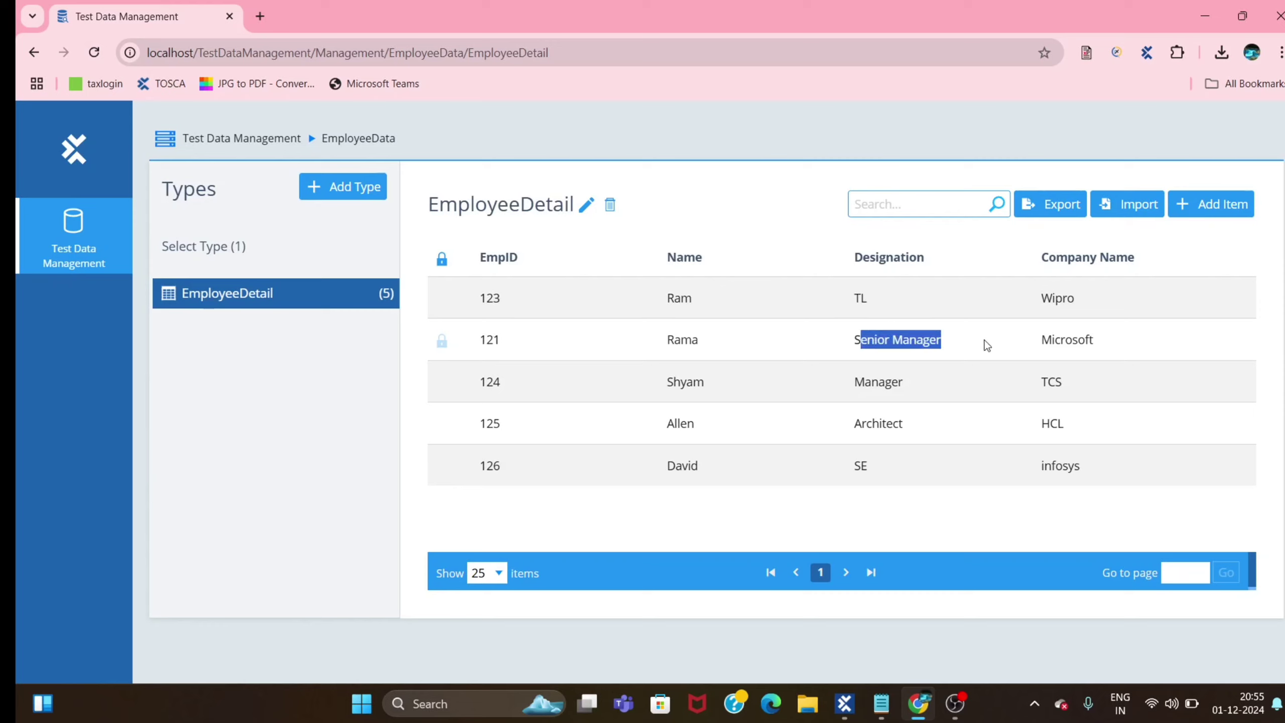
click(877, 340)
triple_click(851, 340)
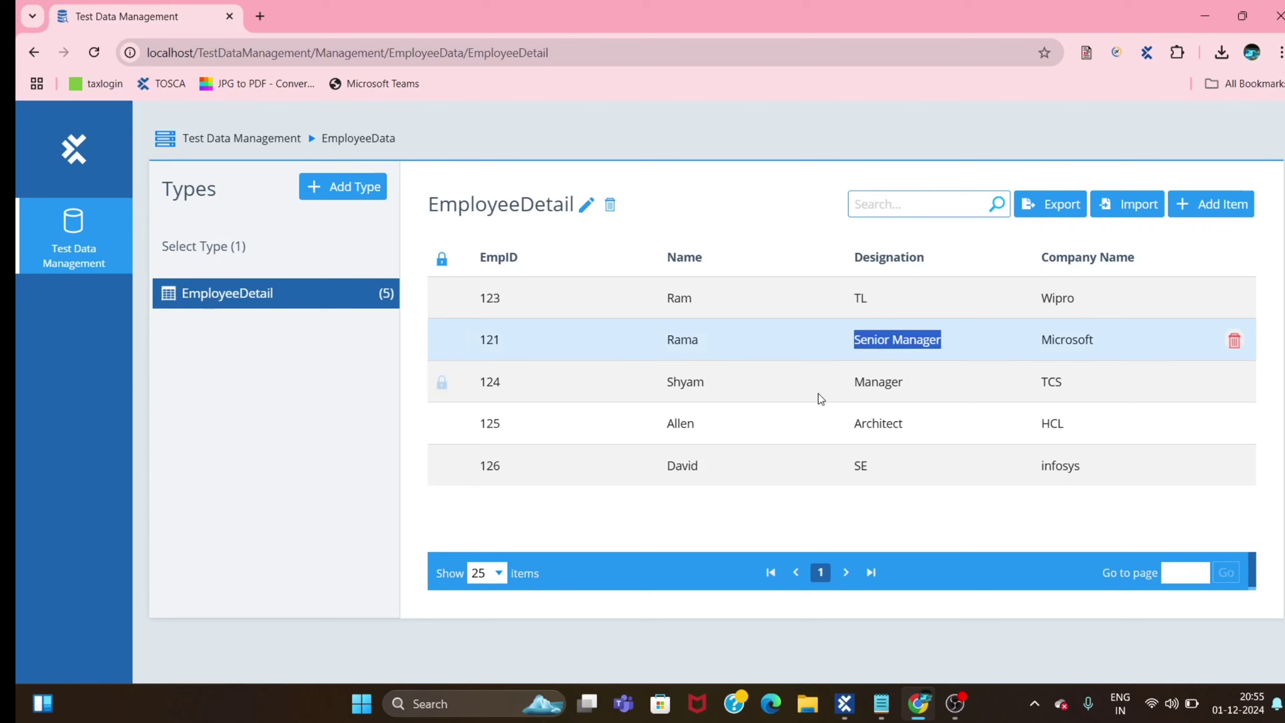
click(847, 708)
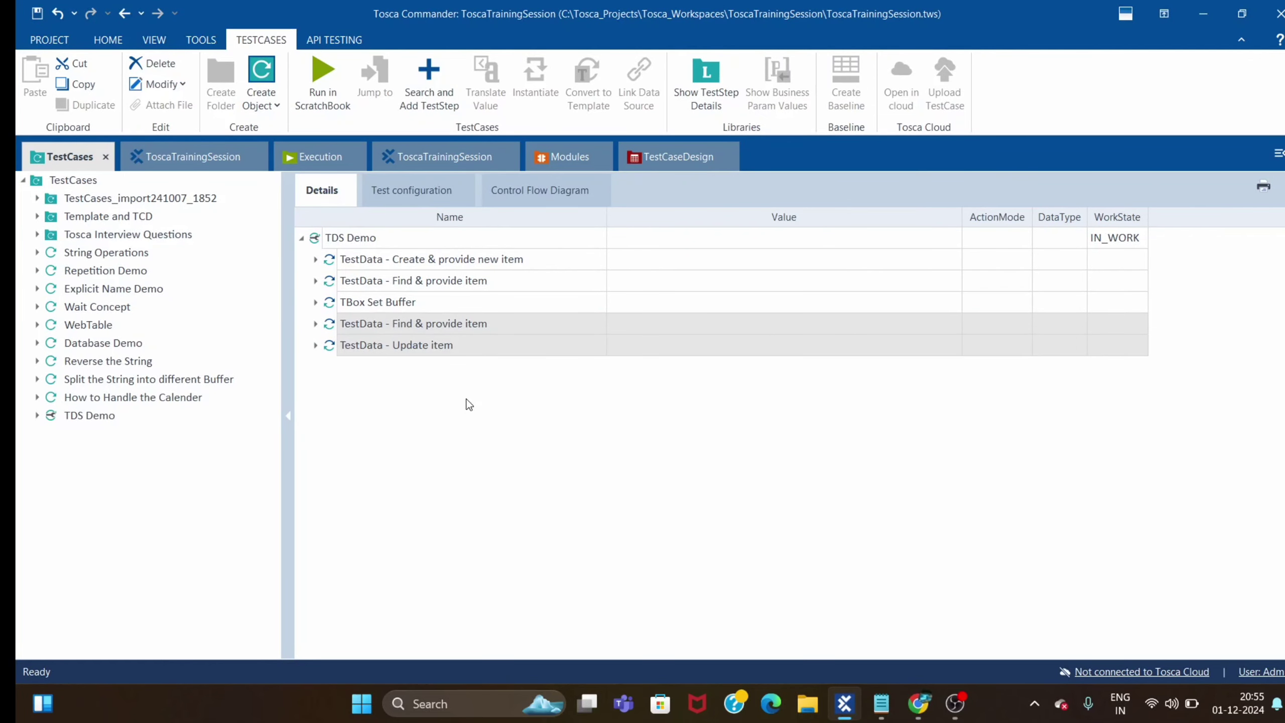
Step: Review the Test Data Service modules and add TestData - Expert module to the TDS Demo test case as its last step
click(560, 155)
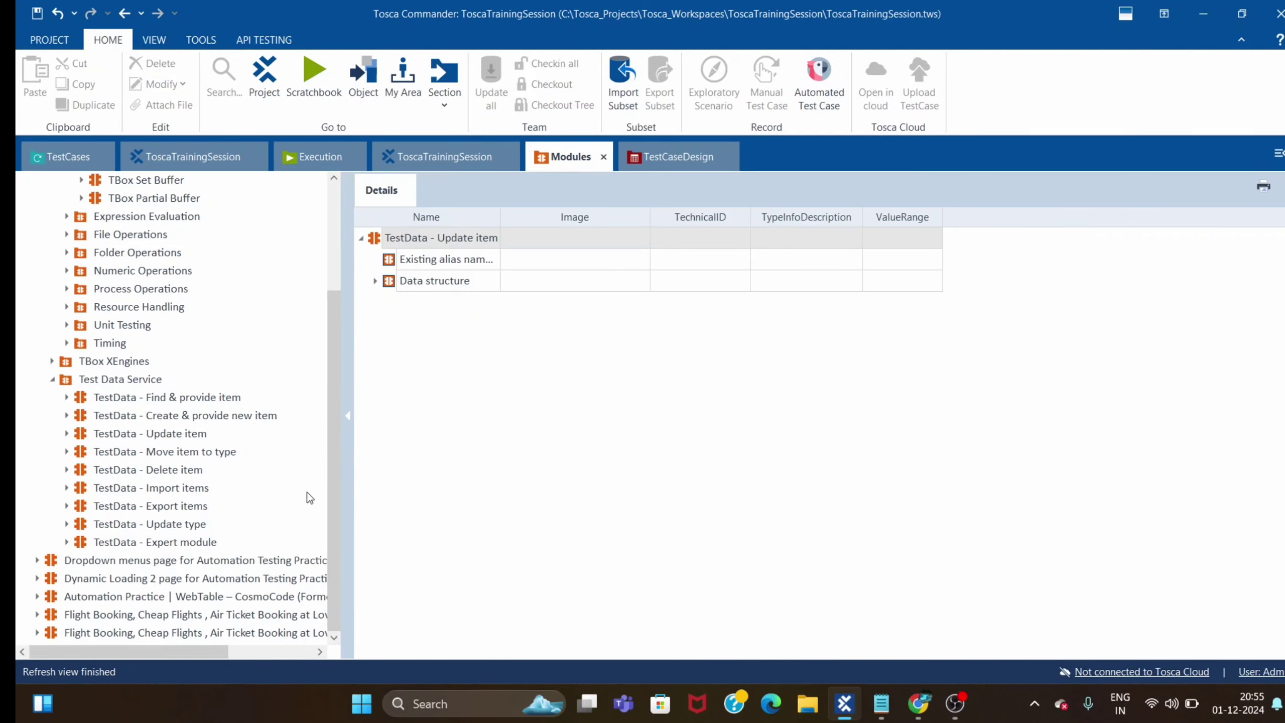
click(171, 475)
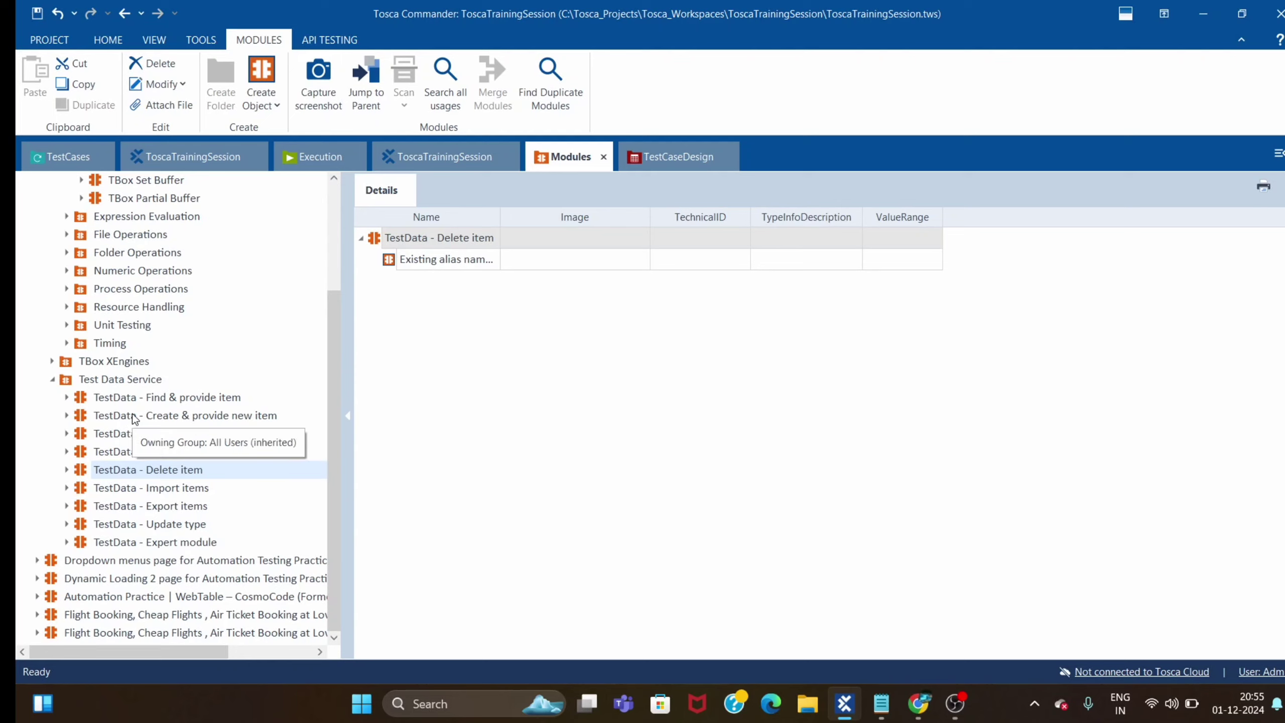
click(165, 400)
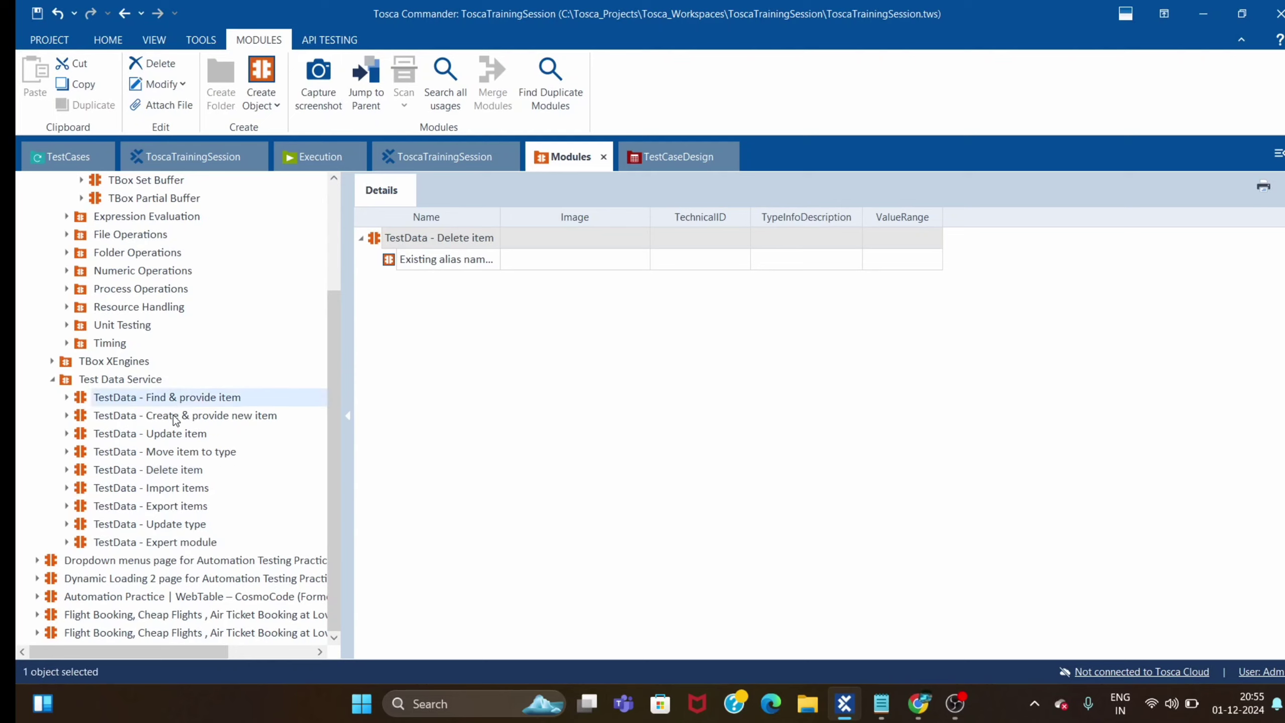
click(169, 436)
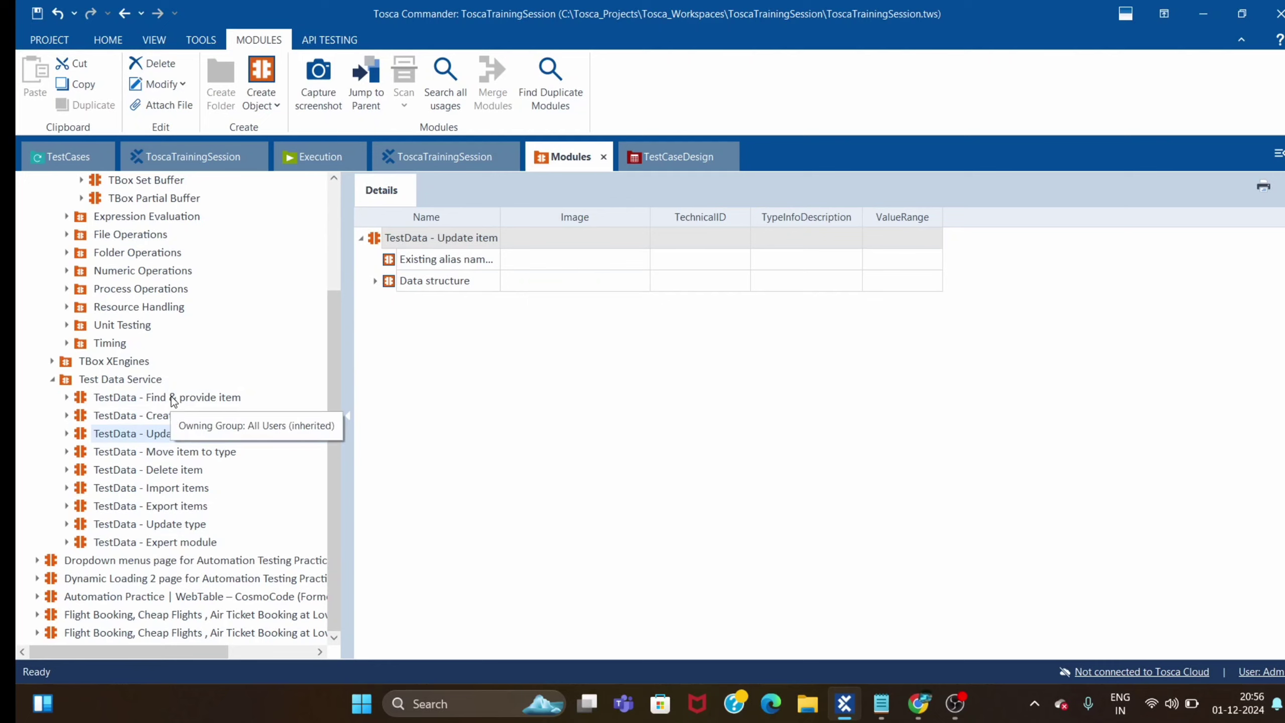
click(95, 540)
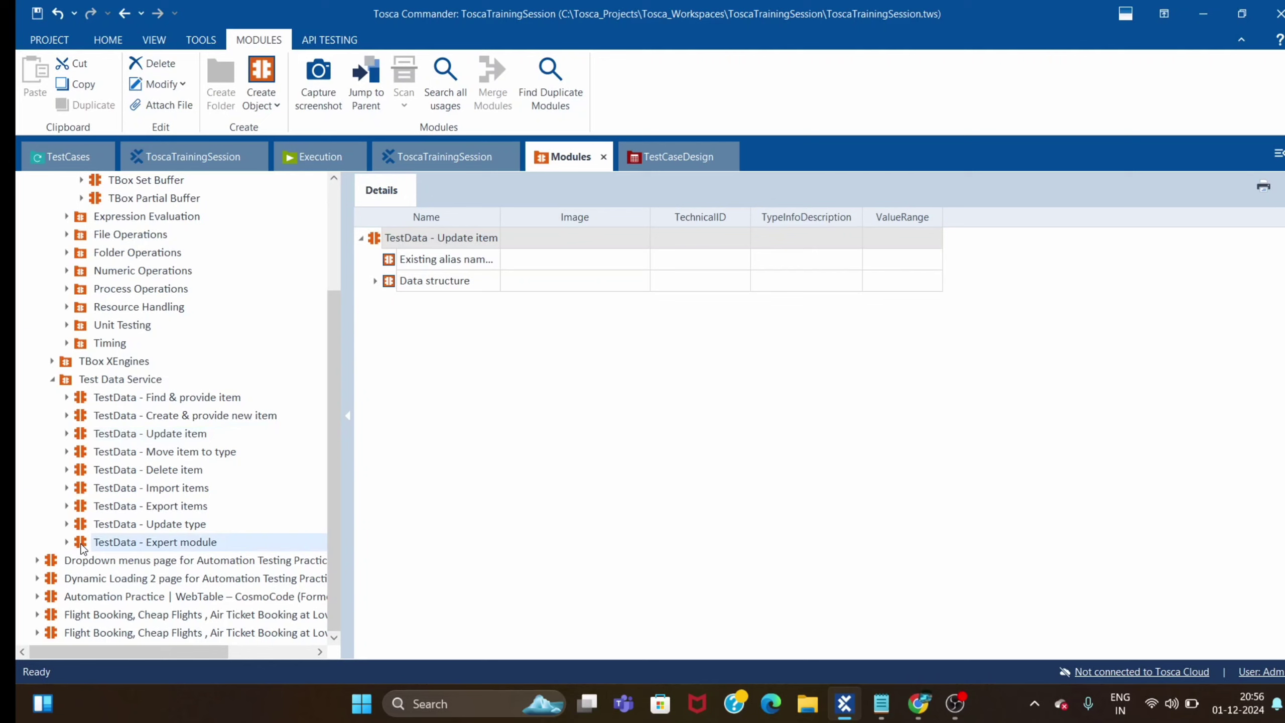
drag(94, 541, 83, 416)
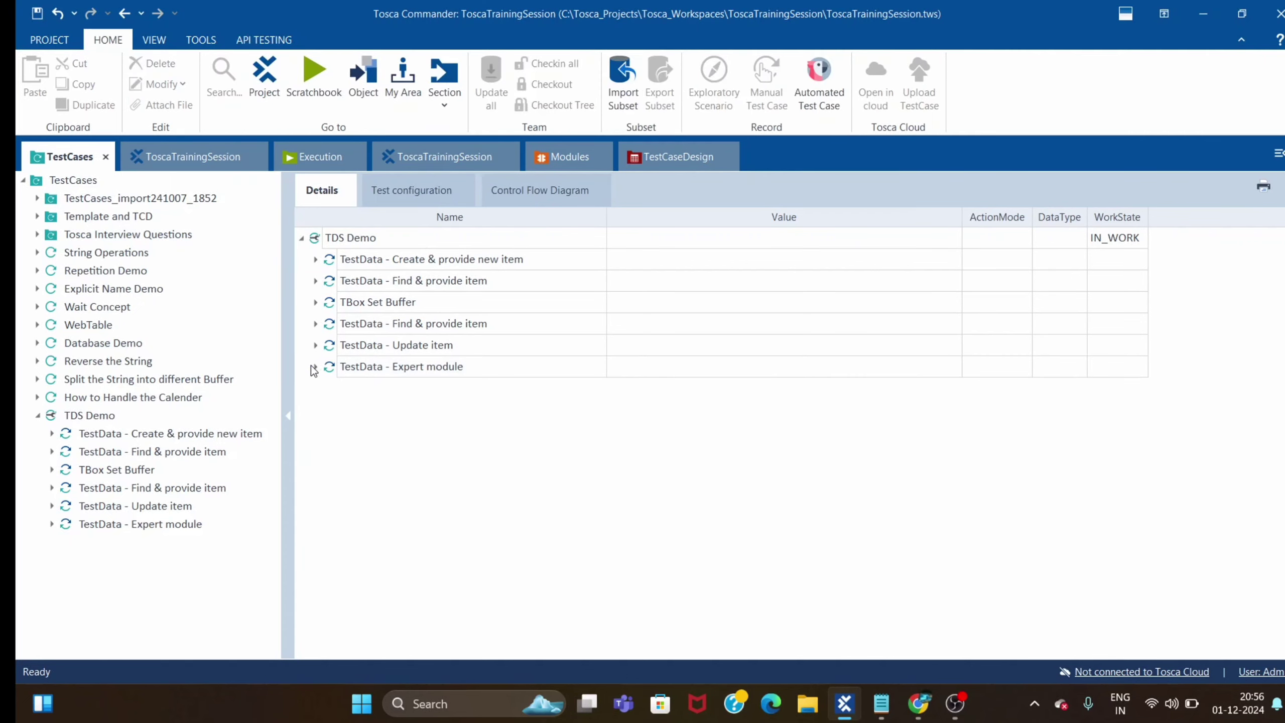
Step: Open the TestData - Expert module step, review its available test data tasks and set Test data task to Create
click(110, 525)
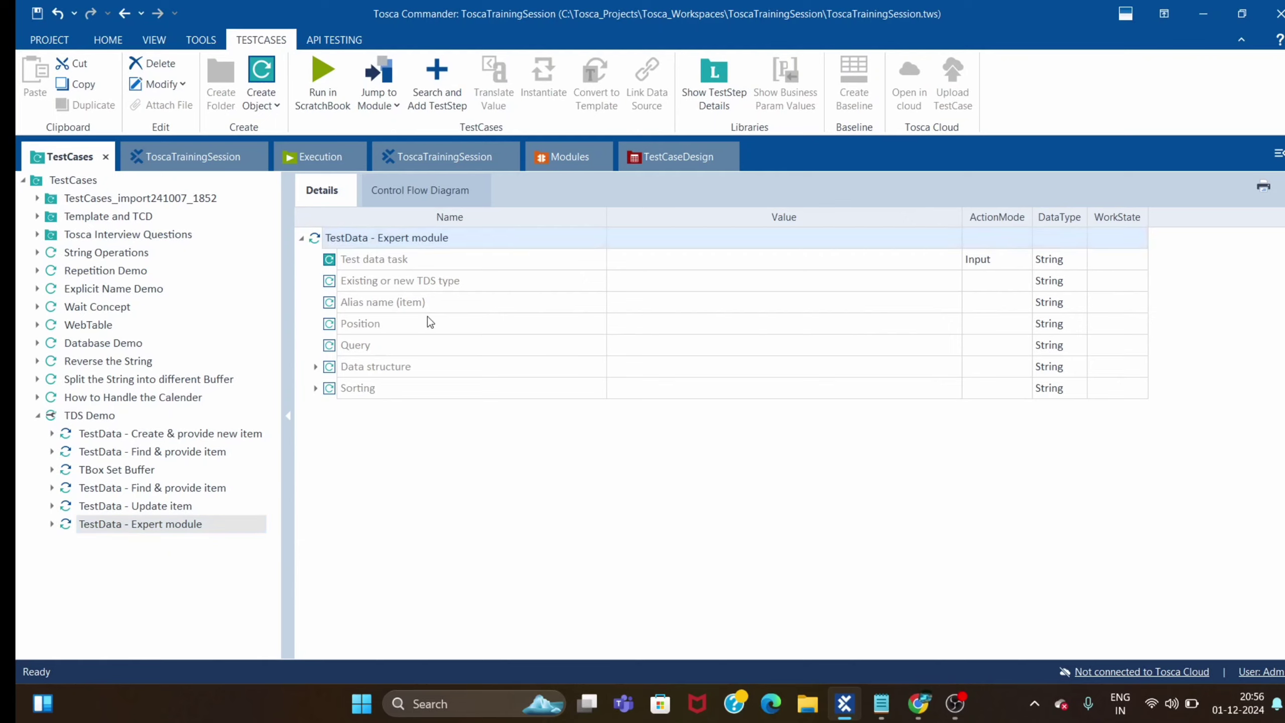
click(487, 501)
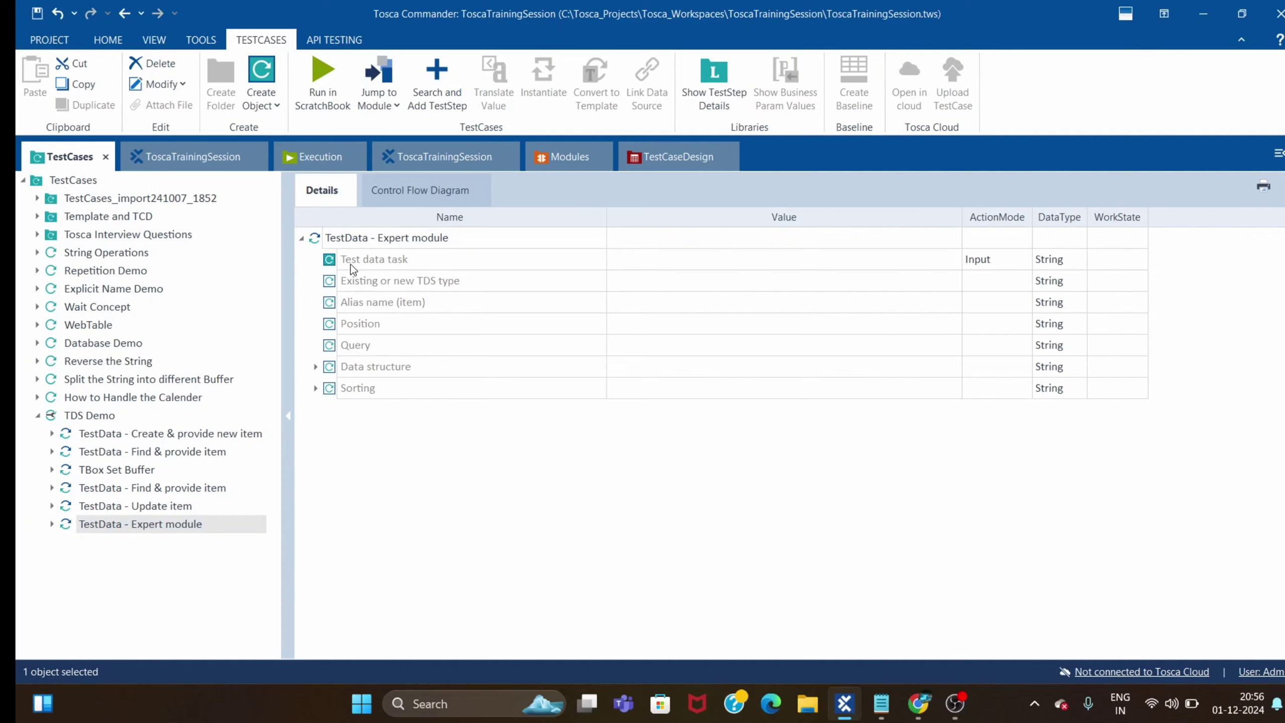
click(829, 264)
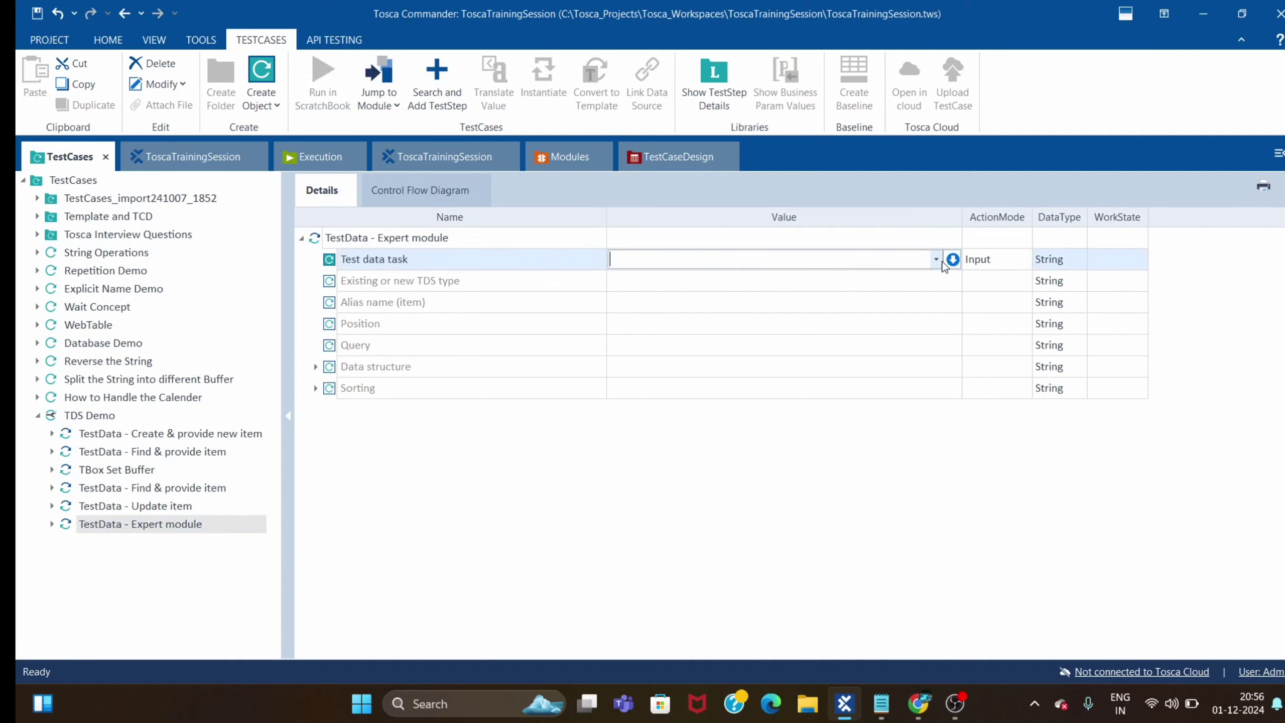
click(936, 260)
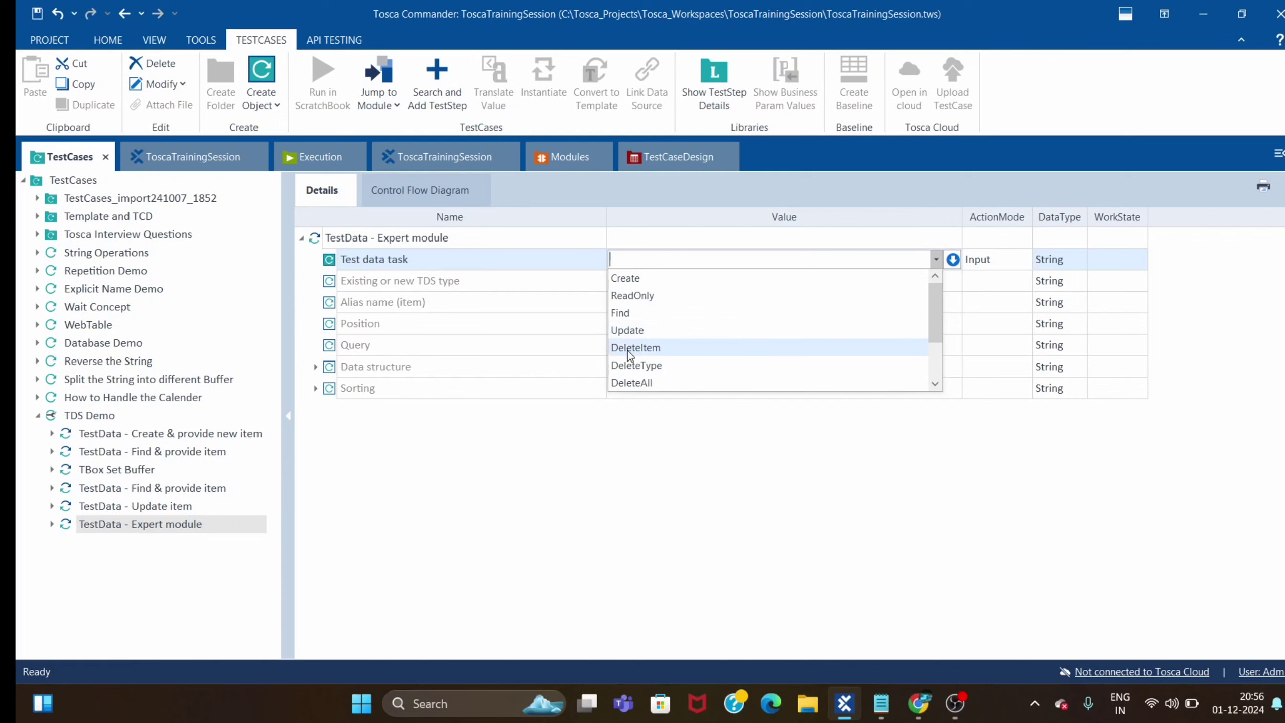
scroll(643, 367, down, 2)
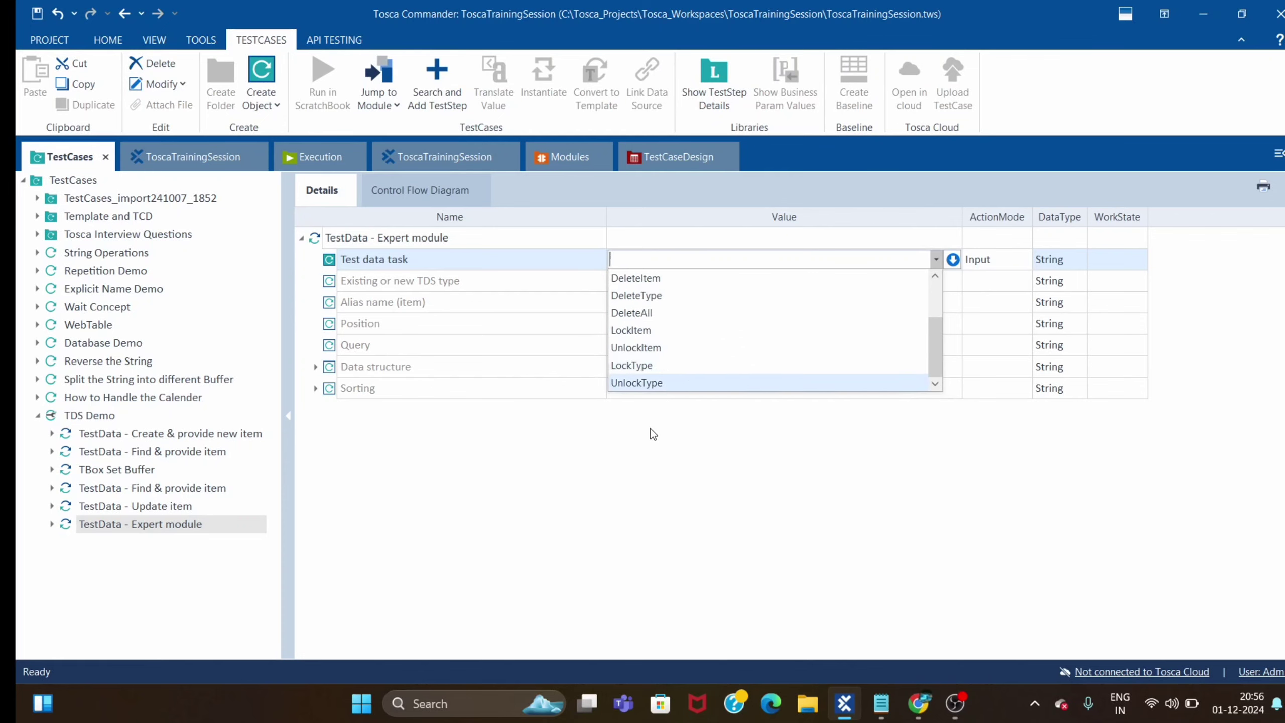
scroll(679, 348, up, 2)
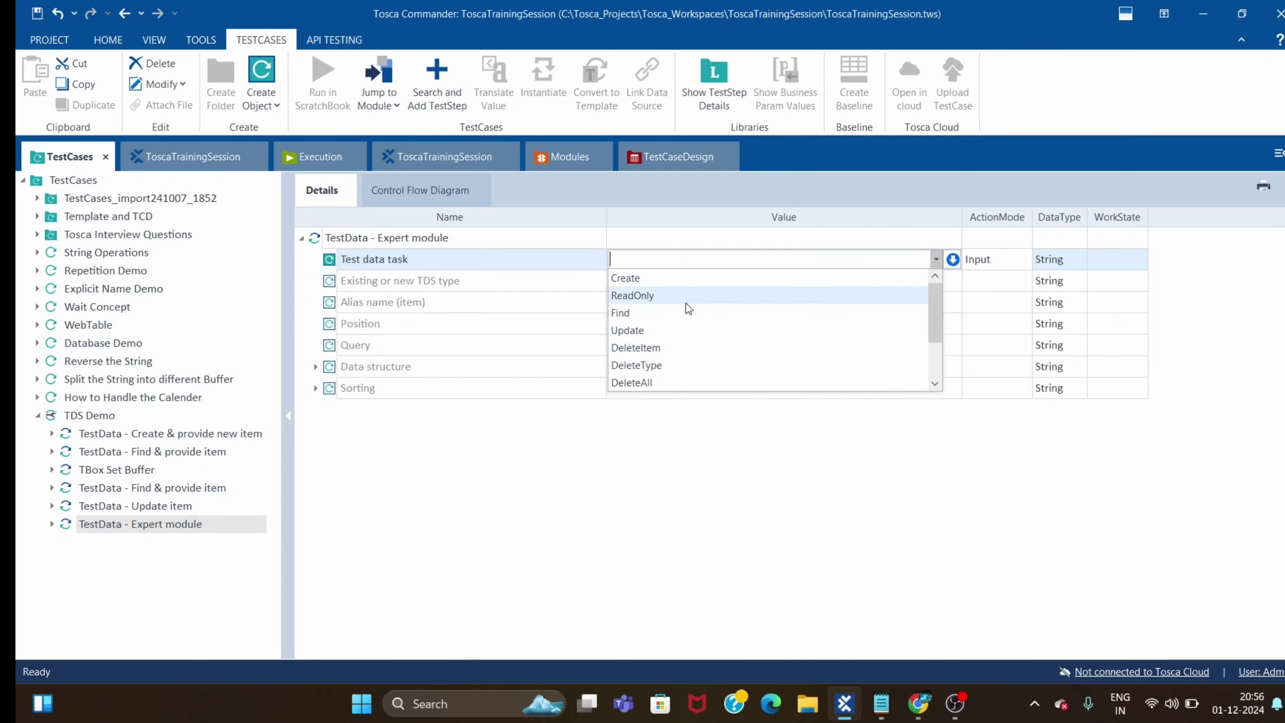
click(647, 283)
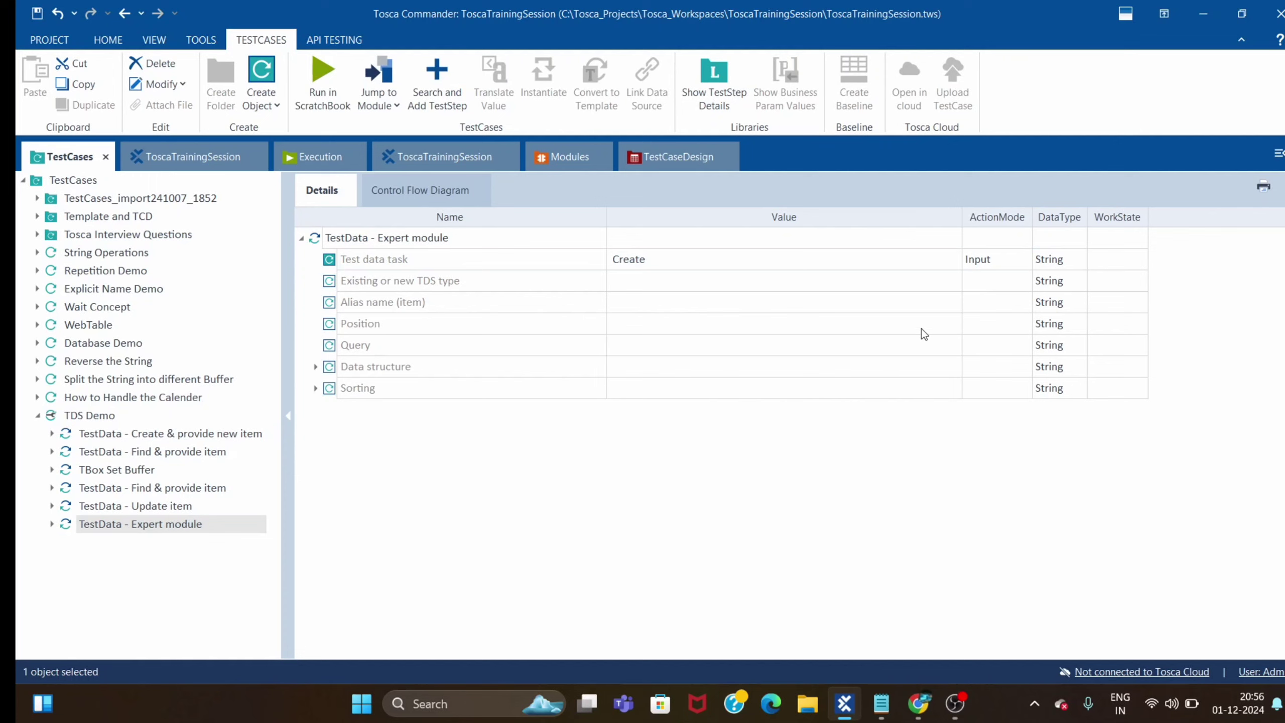
Step: Review the options available for Test data task in the TestData - Expert module step
click(940, 258)
click(937, 260)
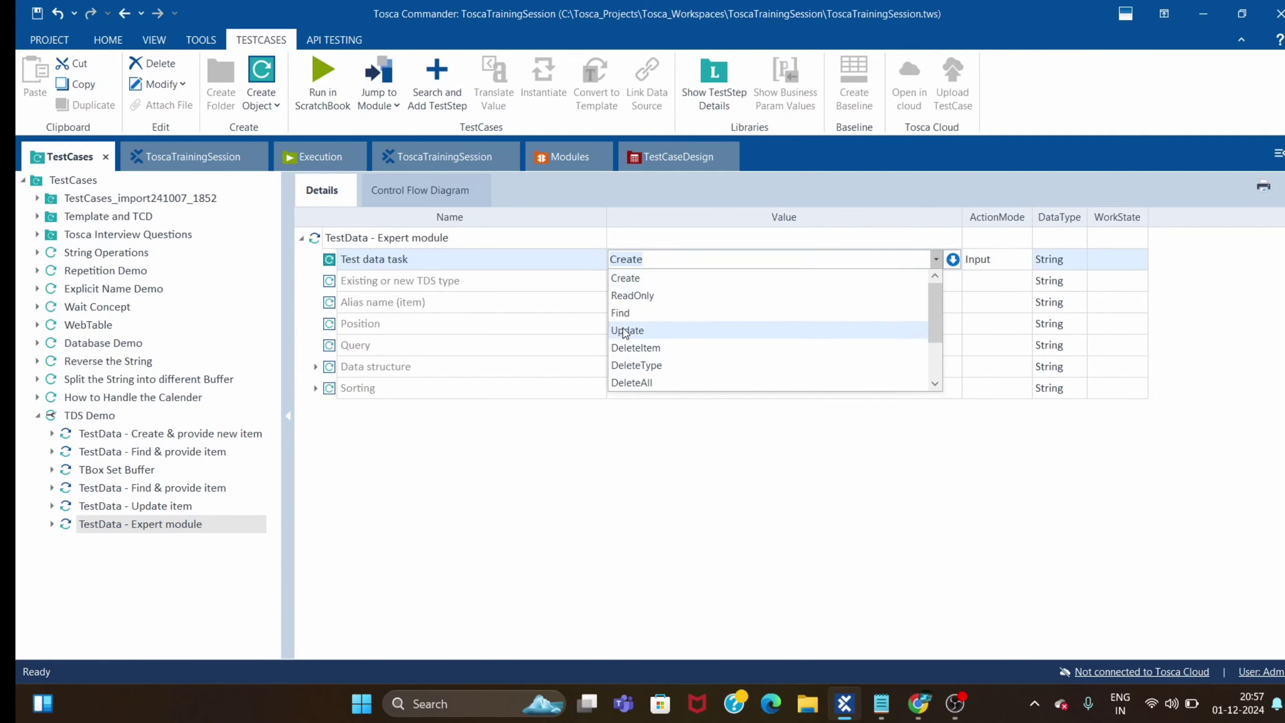
click(692, 457)
click(937, 266)
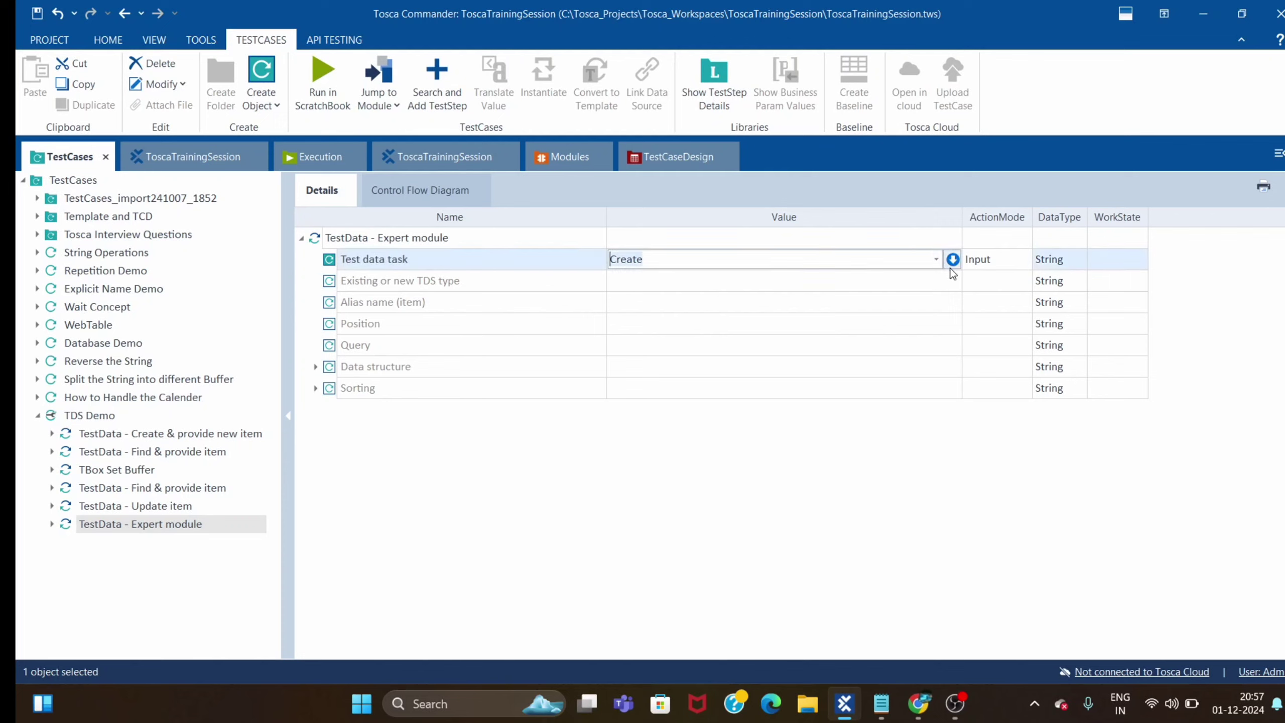
Step: Select Create as the Test data task and set Existing or new TDS type to EmployeeDetail
click(935, 260)
click(640, 277)
click(530, 482)
click(699, 282)
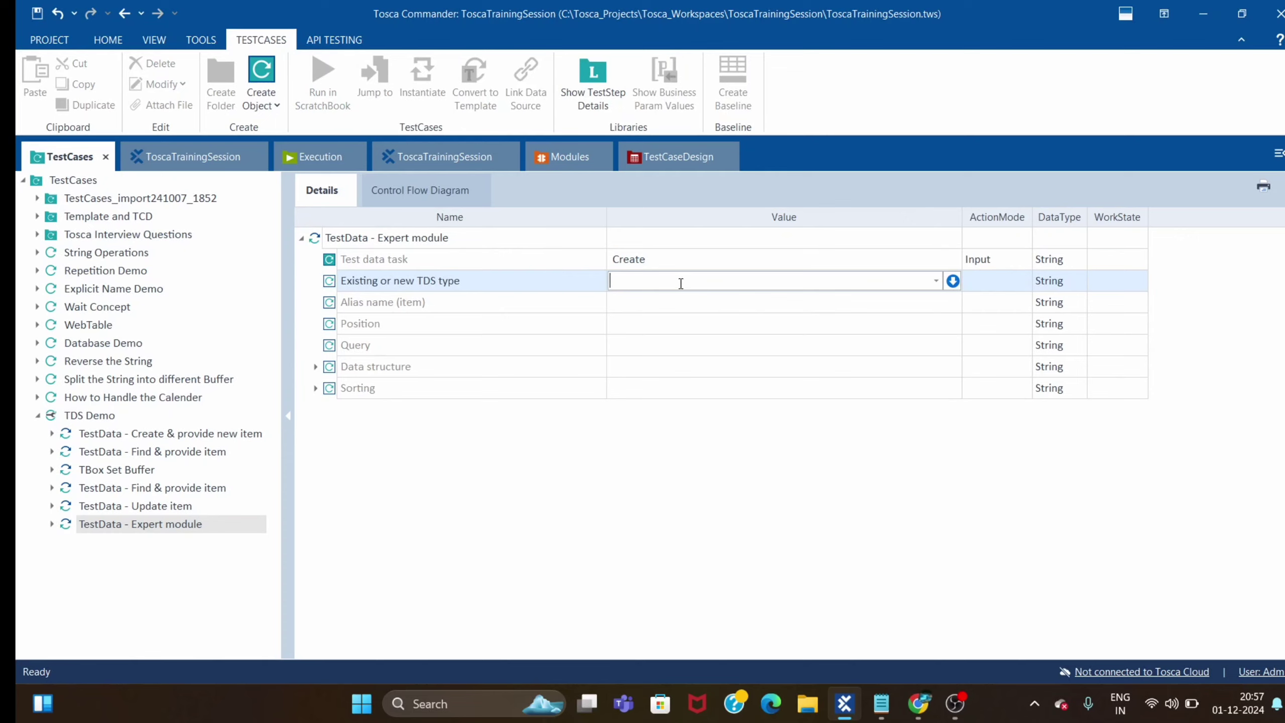
text(EmployeeDetail)
click(651, 323)
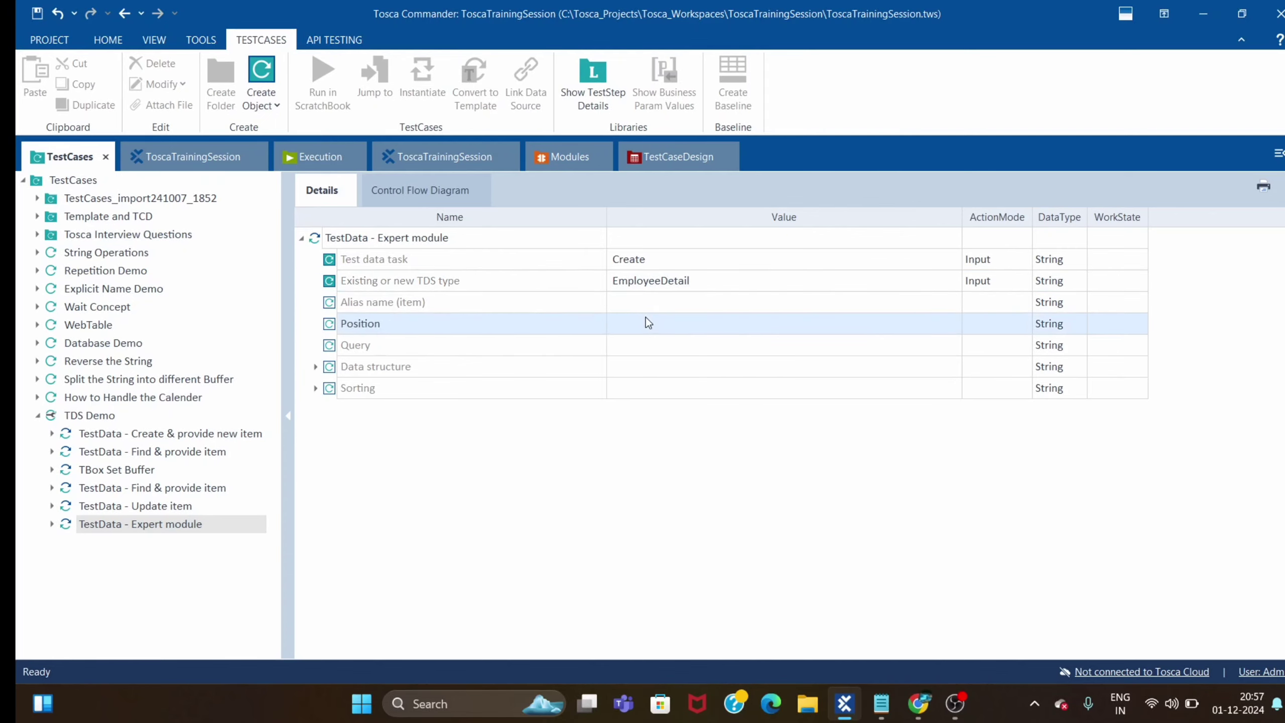
Step: Expand Data structure in the Expert module step and name its first attribute EMPID
click(315, 367)
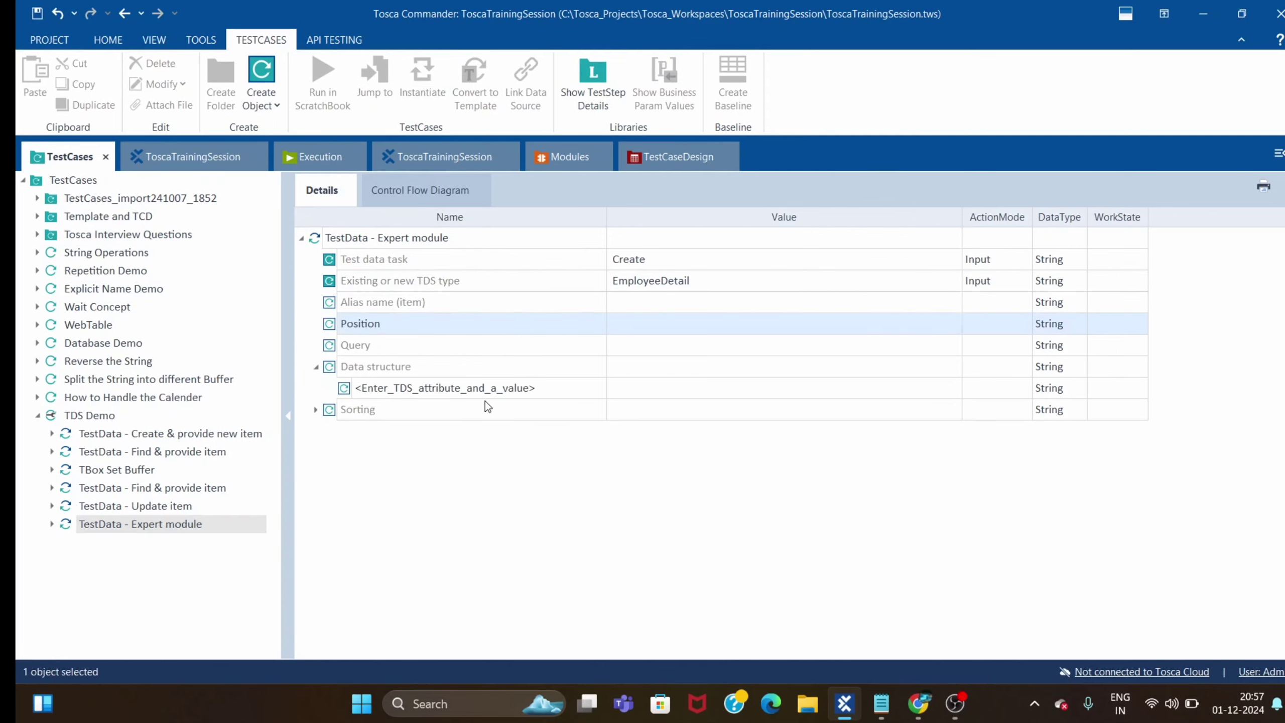
click(573, 389)
click(539, 388)
drag(539, 388, 108, 385)
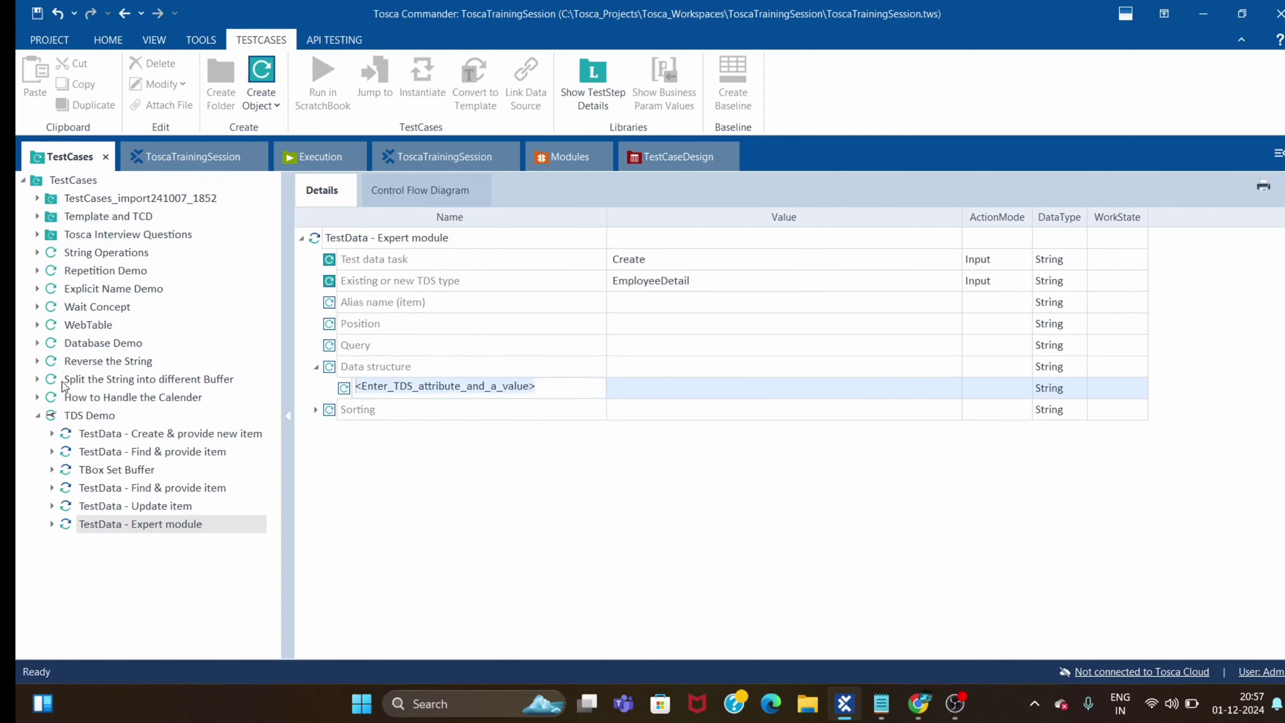
text(EMPID)
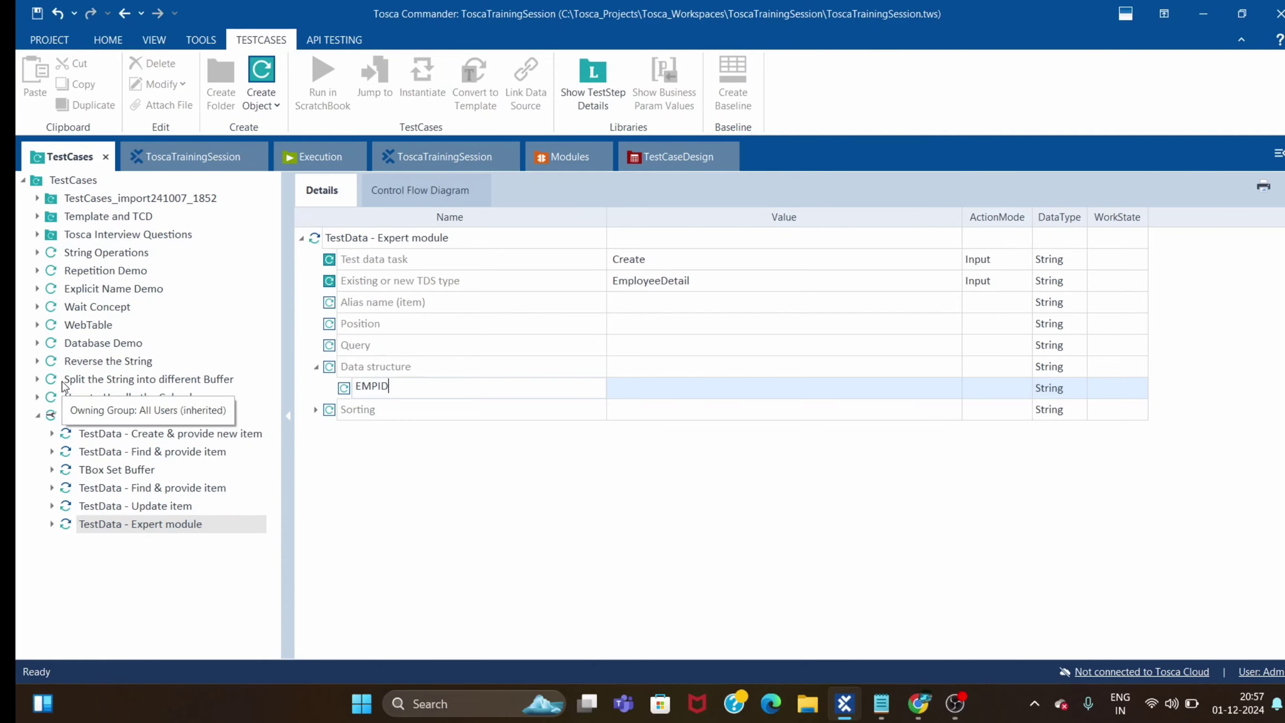
Step: Check the ID column's spelling in the EmployeeDetail table in Chrome, and correct the first attribute's name to EmpID in Tosca Commander
click(918, 716)
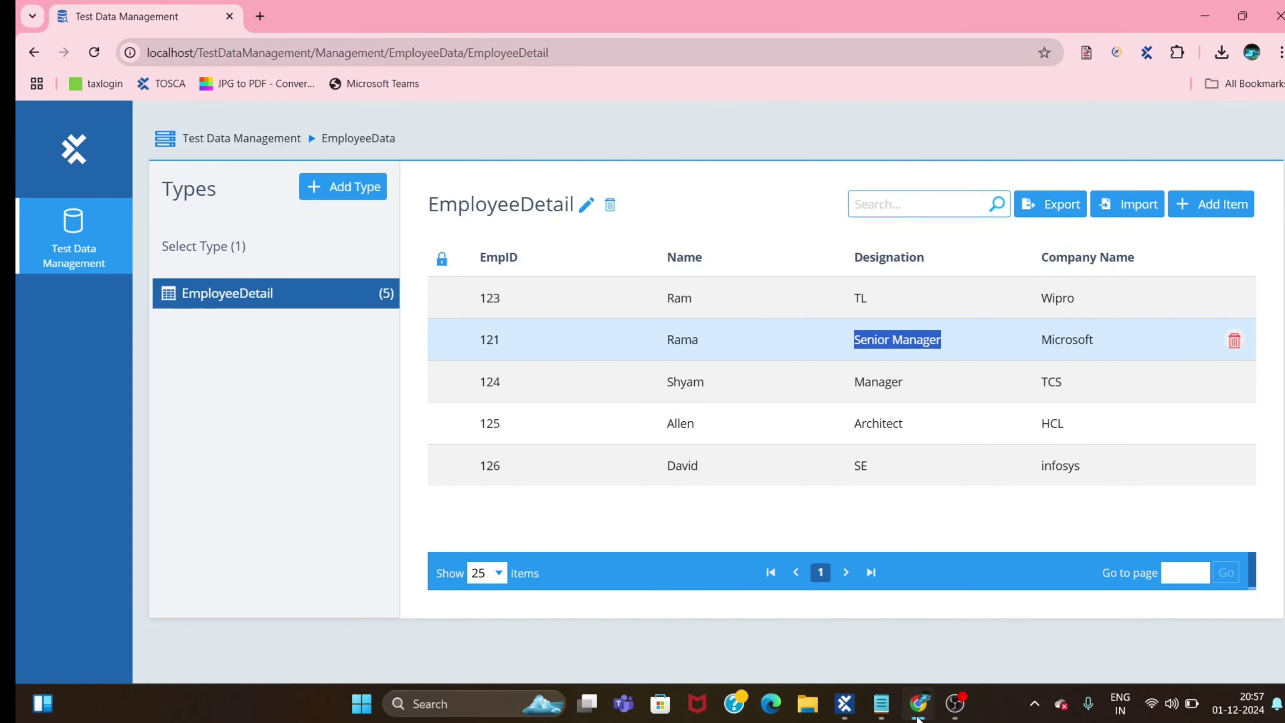
click(918, 716)
click(422, 387)
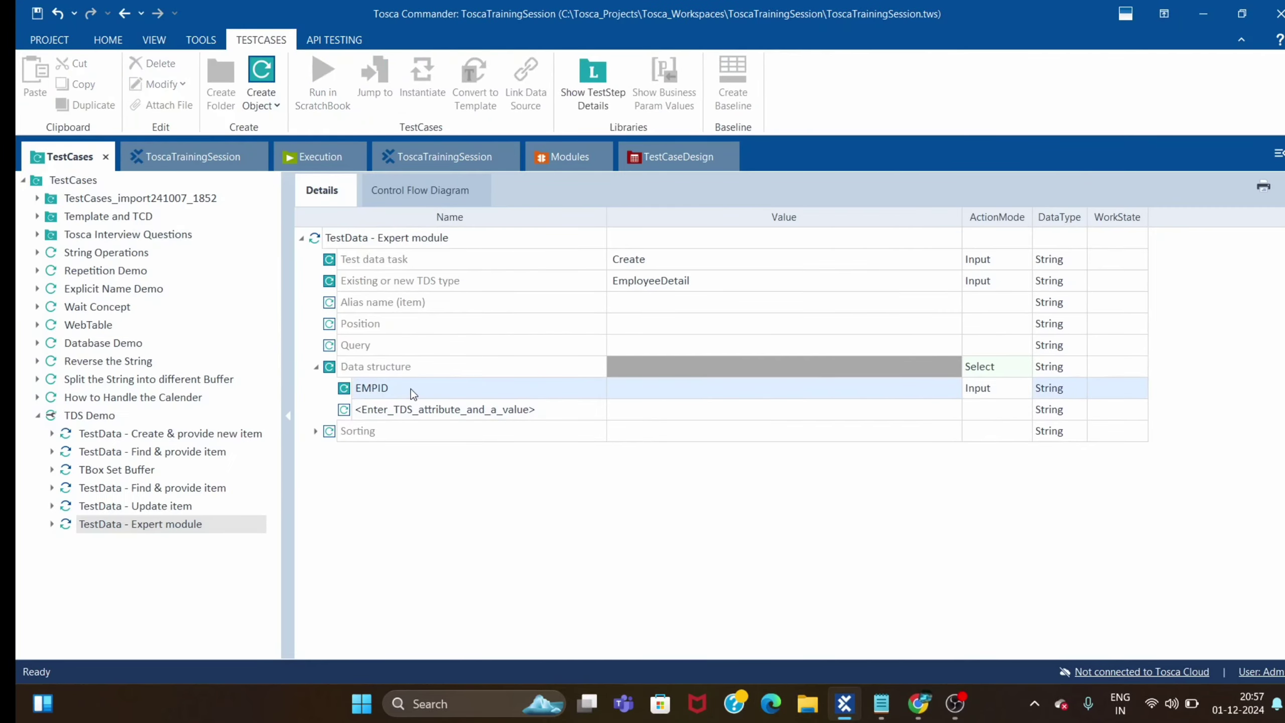
click(370, 385)
drag(365, 380, 452, 391)
text(mpID)
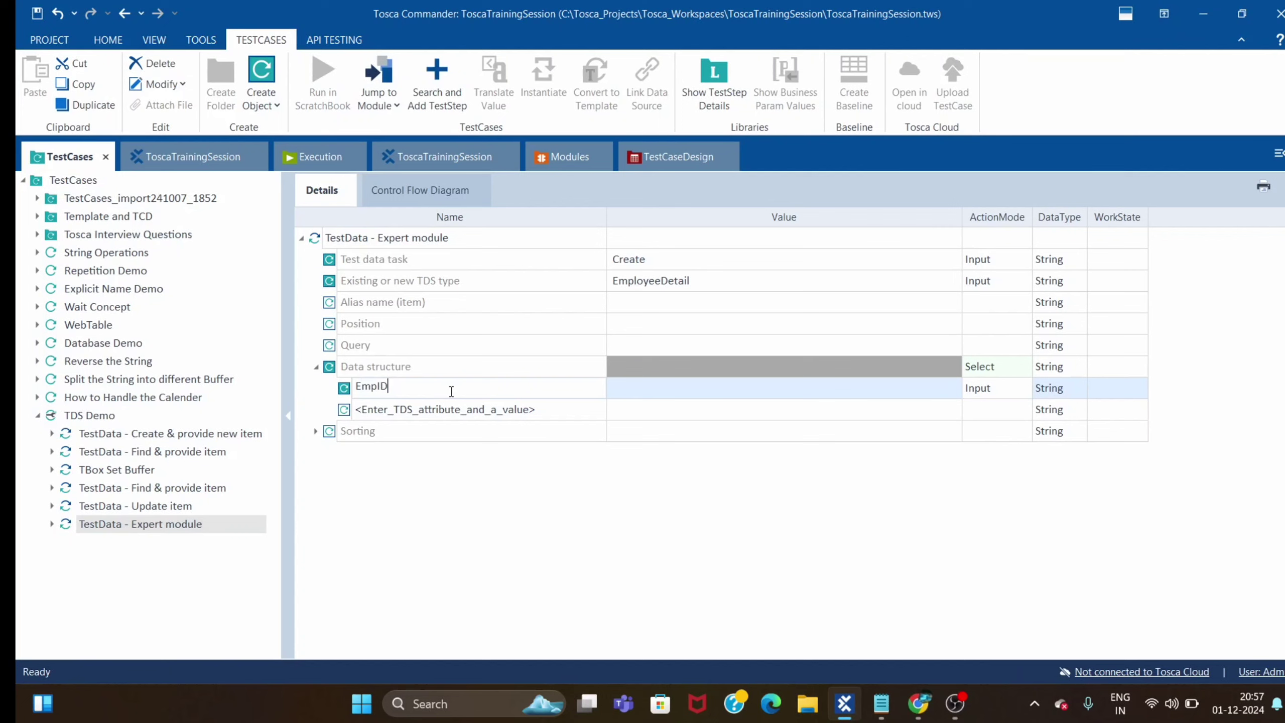
click(496, 492)
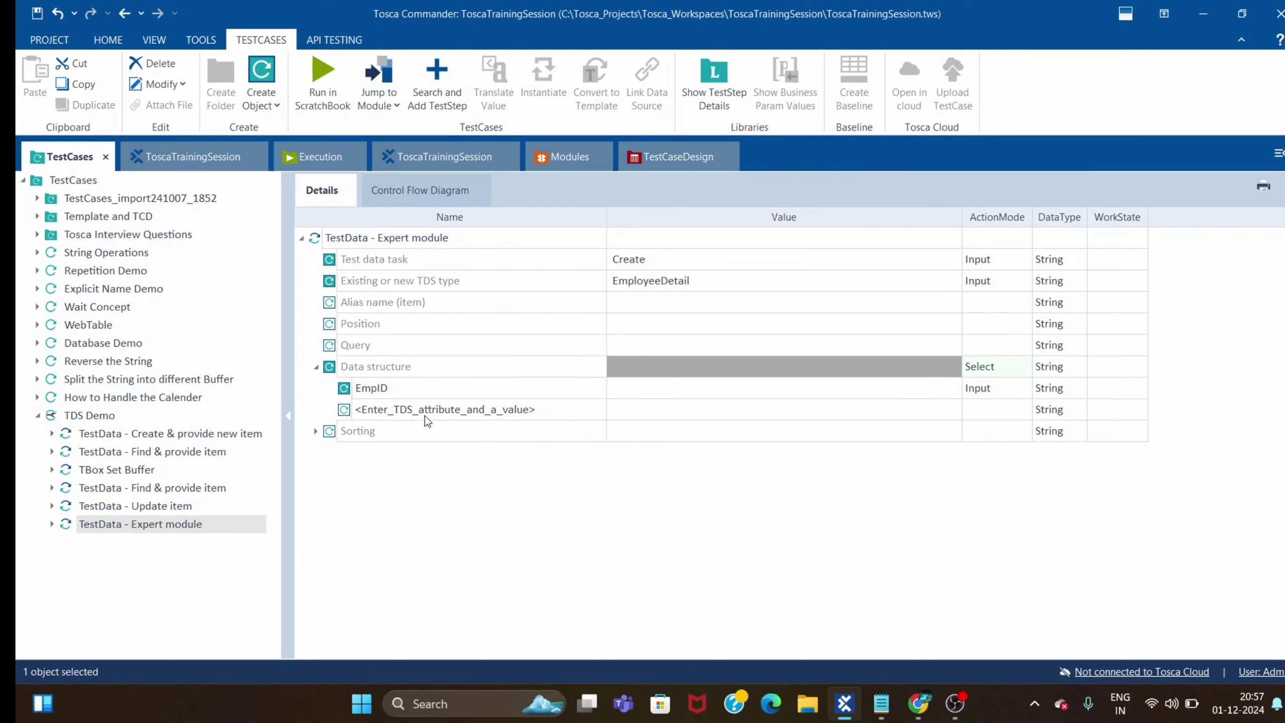
Step: Add the attributes Name and Designation below EmpID in the Data structure
click(581, 411)
click(571, 410)
drag(562, 408, 282, 407)
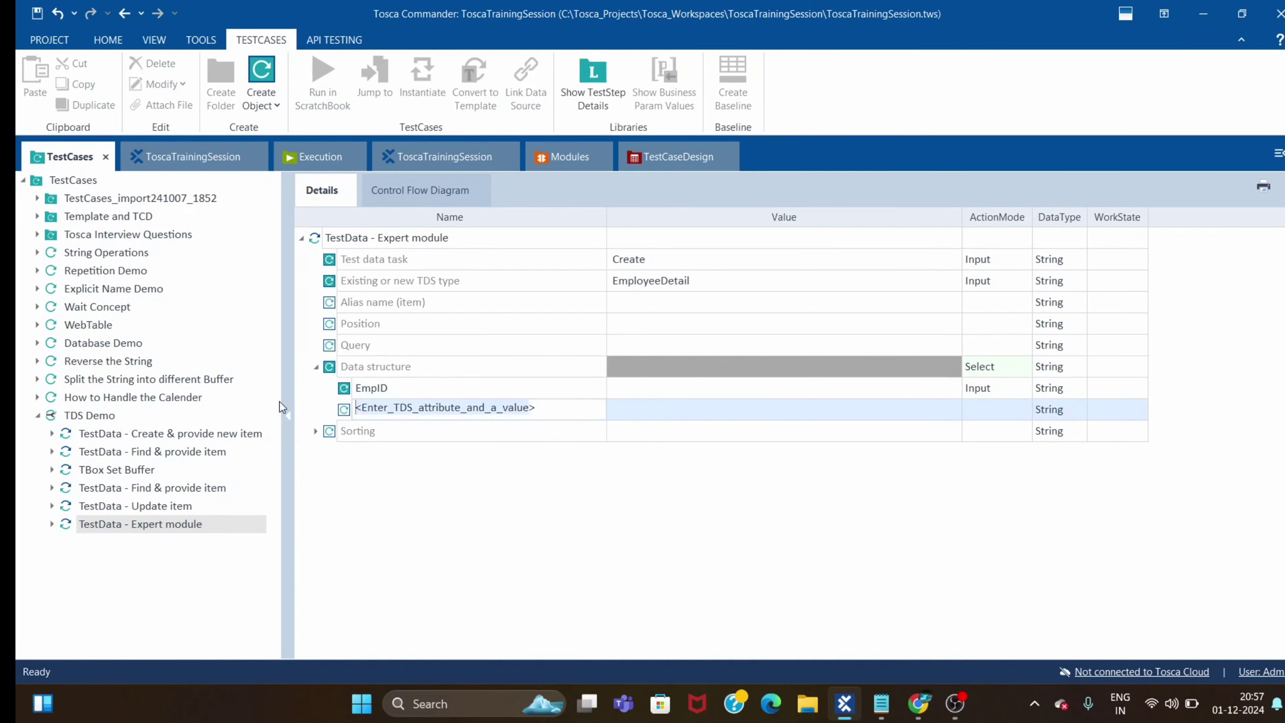
key(BackSpace)
text(Name)
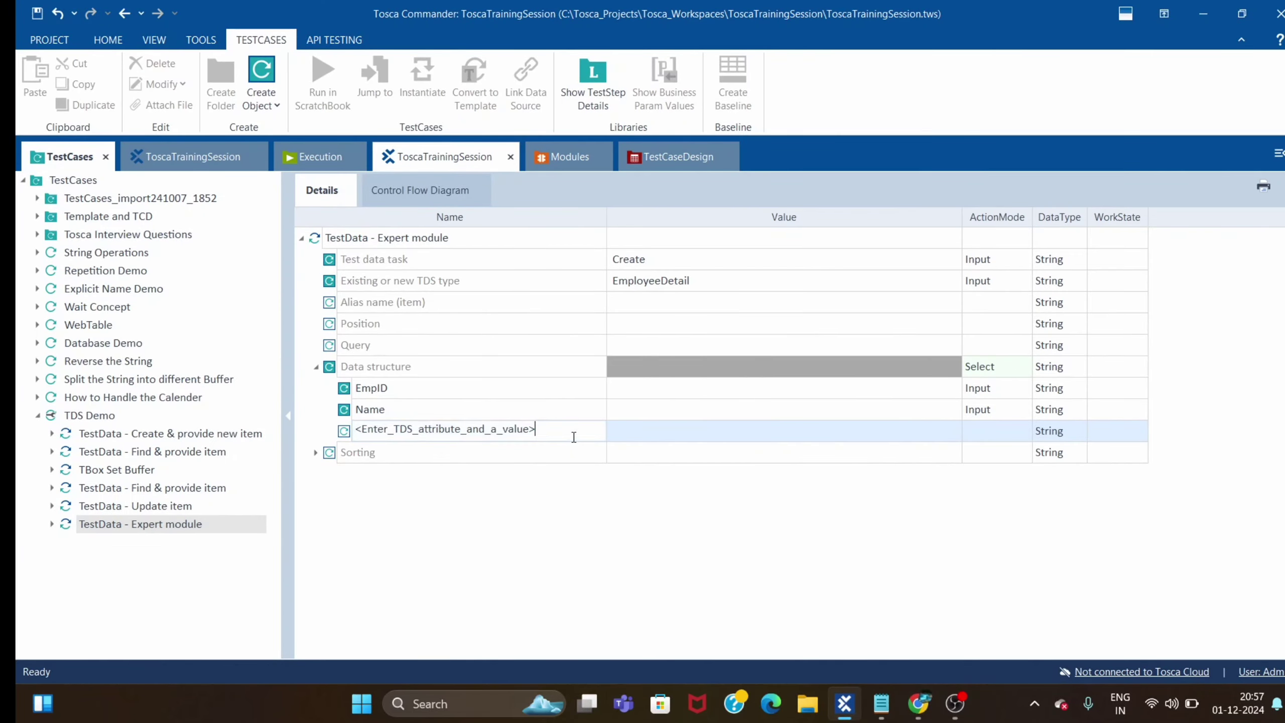
drag(529, 429, 75, 379)
key(BackSpace)
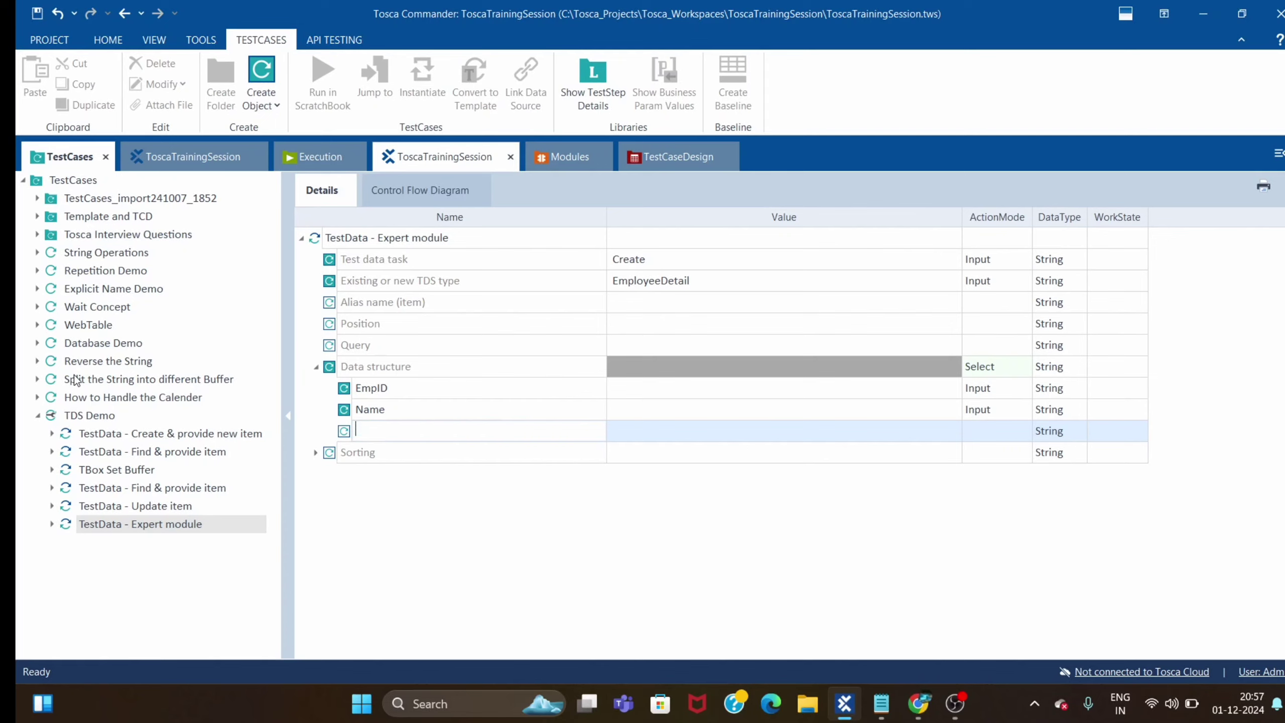
text(Designation)
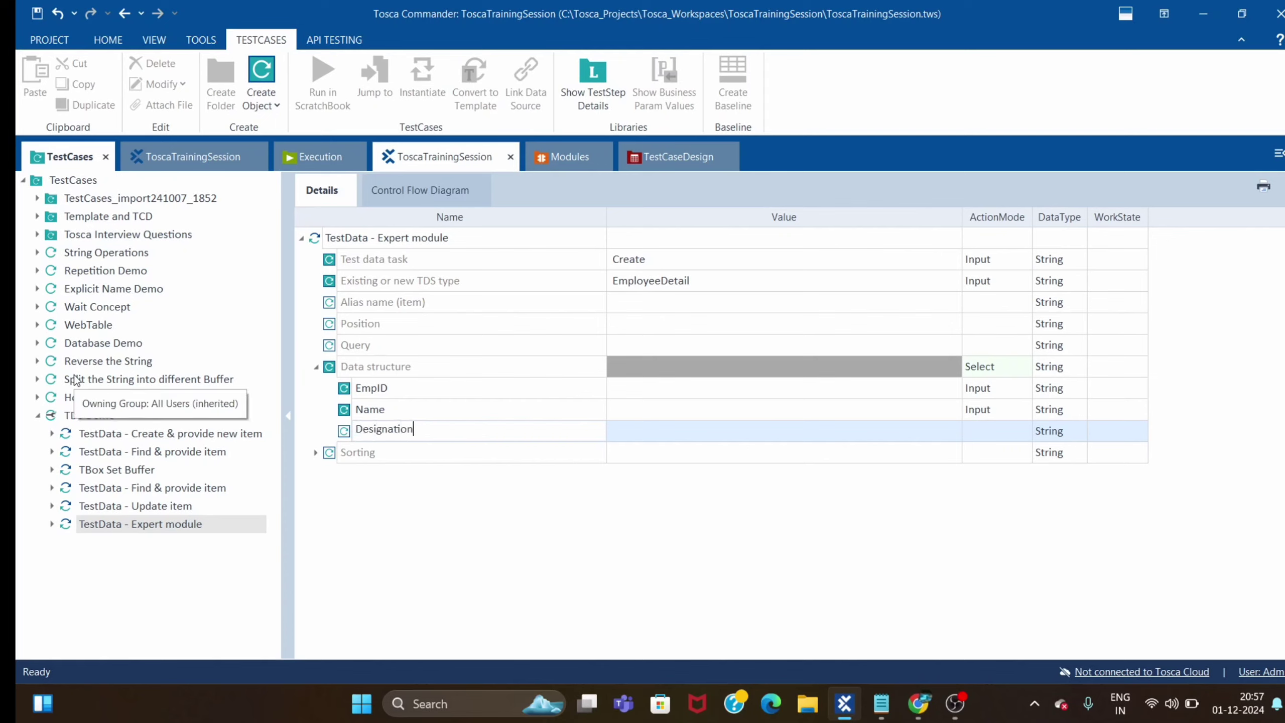
key(Return)
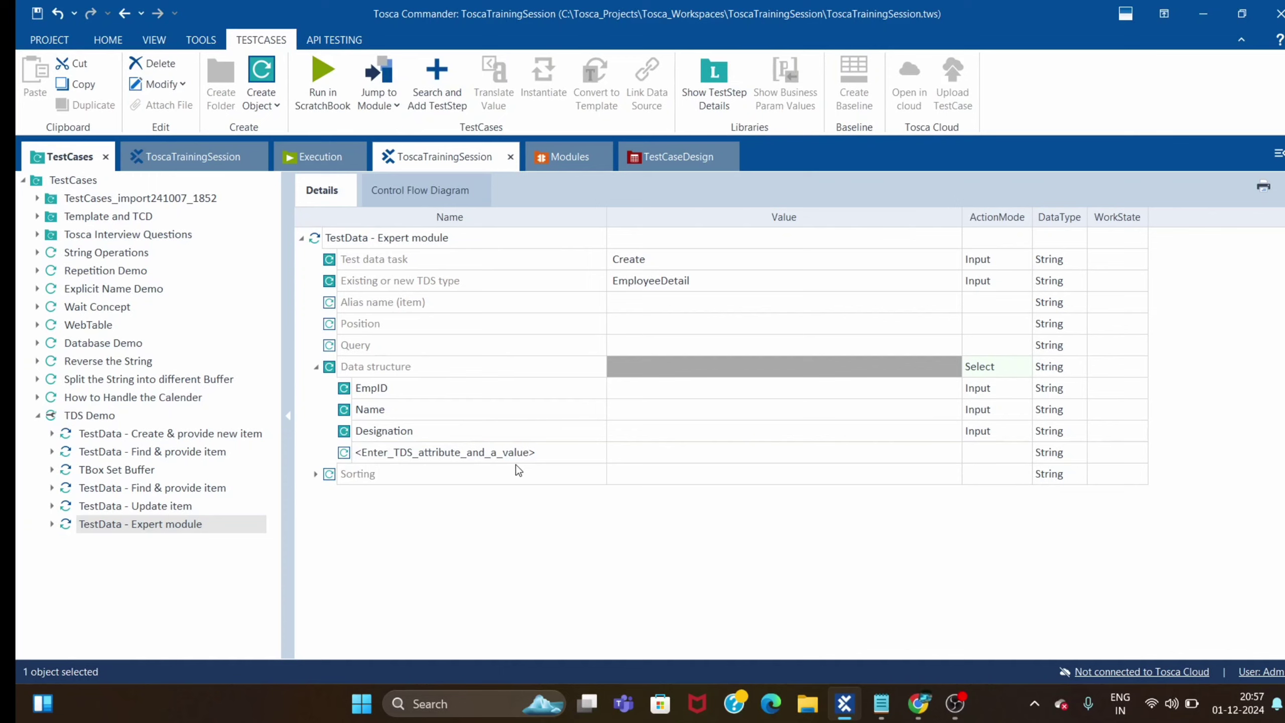
Step: Add a fourth attribute named Company Name to the Data structure
click(558, 457)
key(ctrl+a)
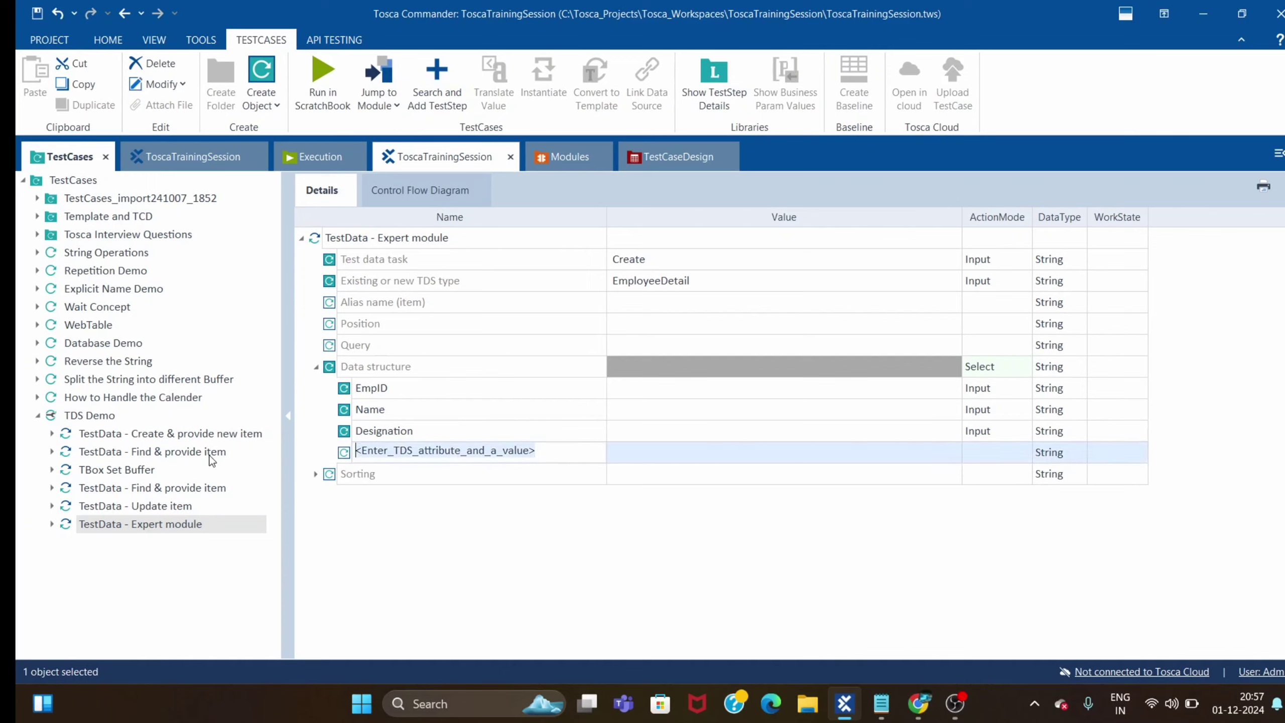
text(Compnay)
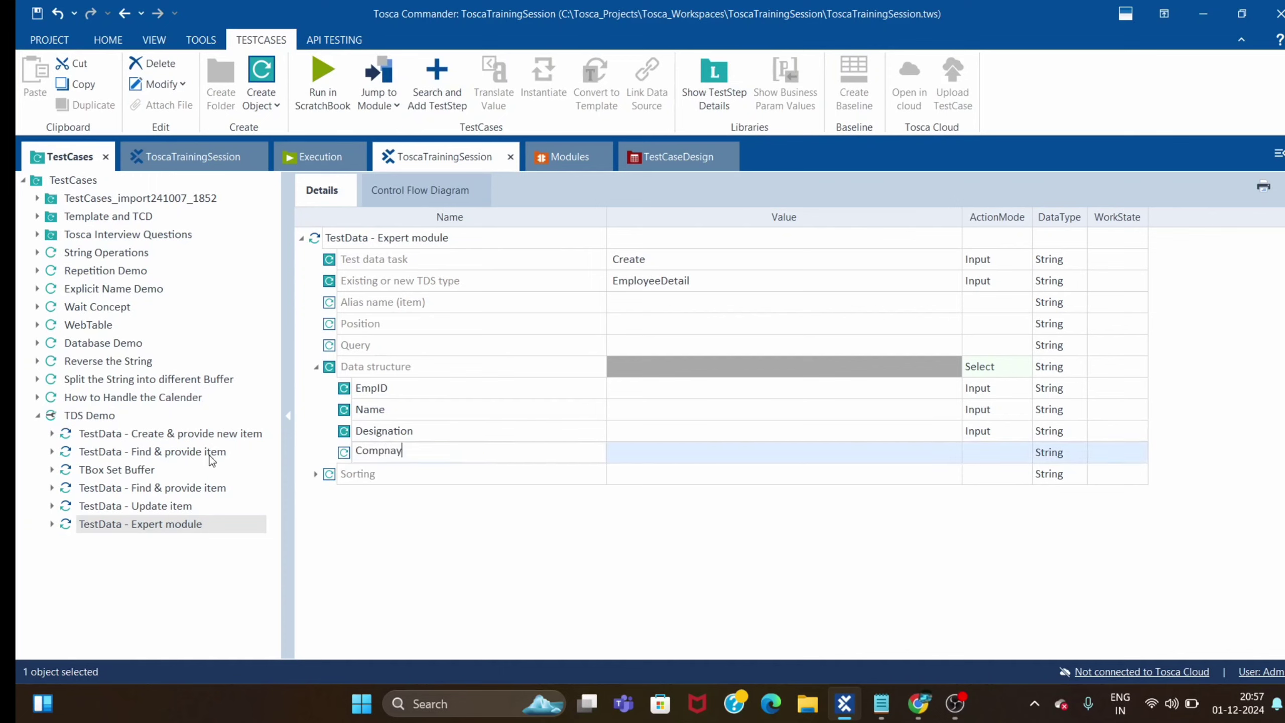
key(BackSpace)
key(BackSpace)
key(BackSpace)
text(any Name)
key(Return)
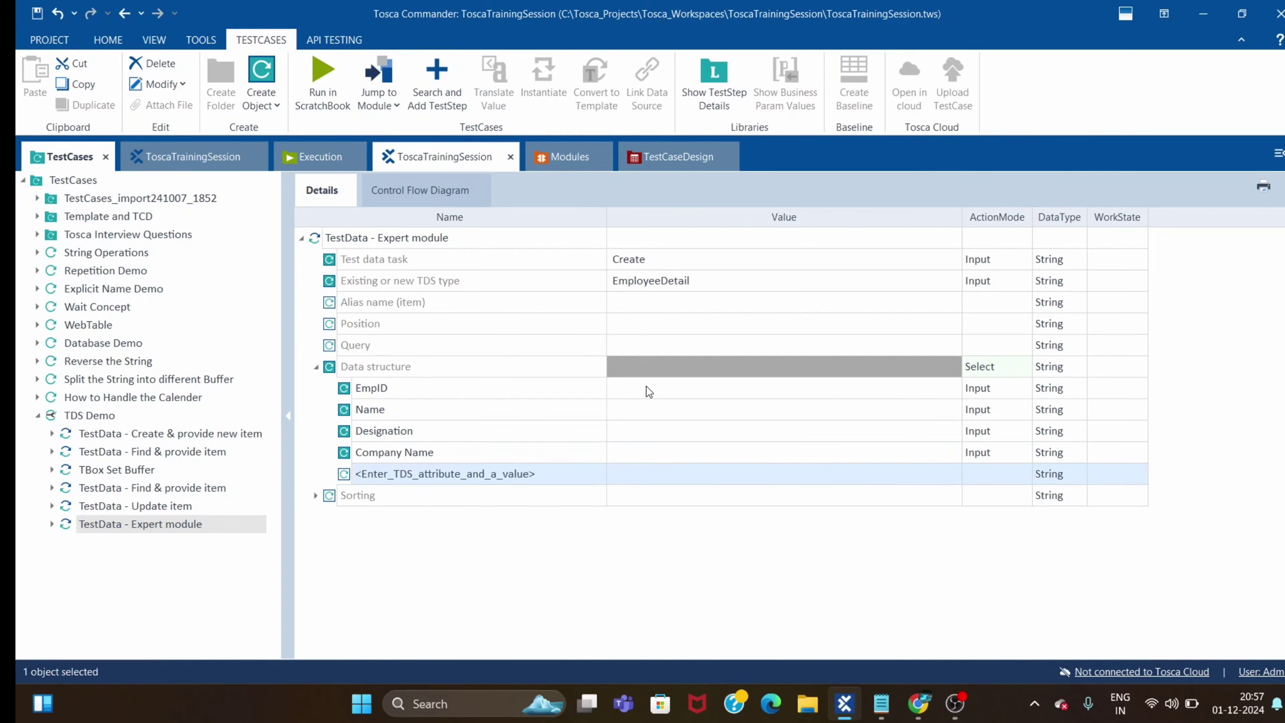
Step: Enter the new record's employee ID and employee name, with Designation SE and Company Name adds
click(647, 385)
text(111)
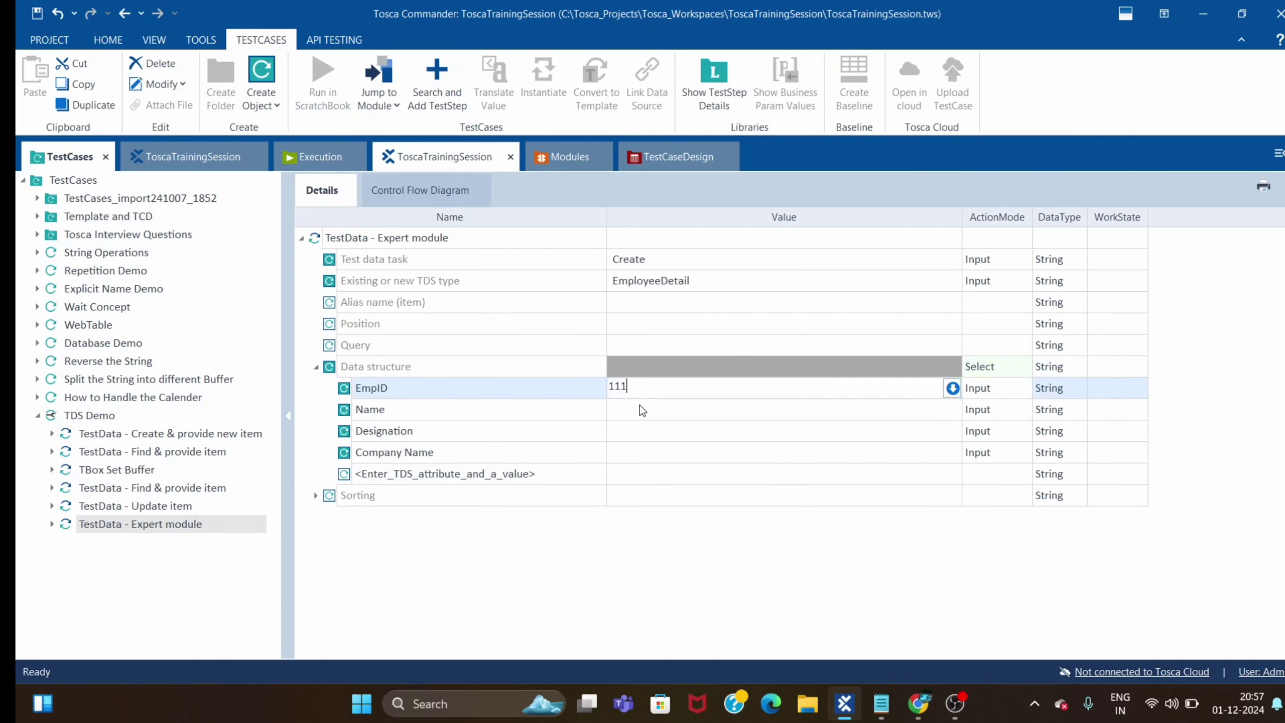
text(1)
click(670, 414)
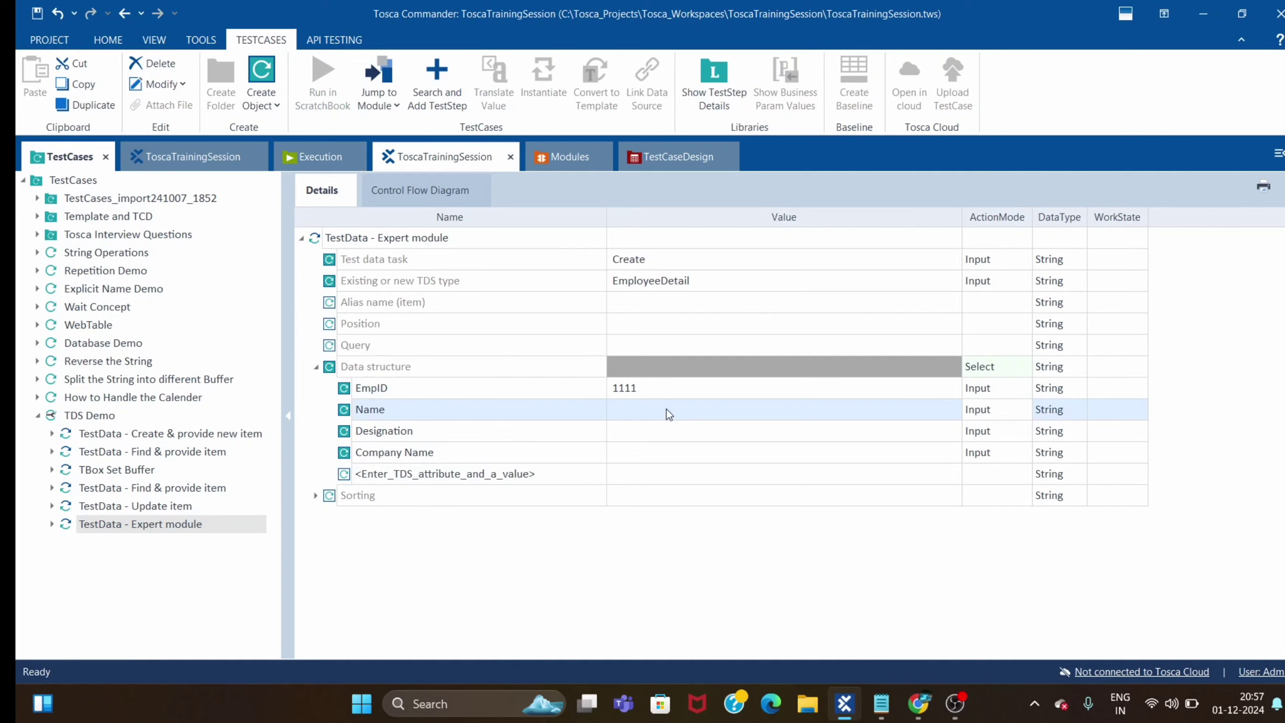
text(ada)
click(651, 432)
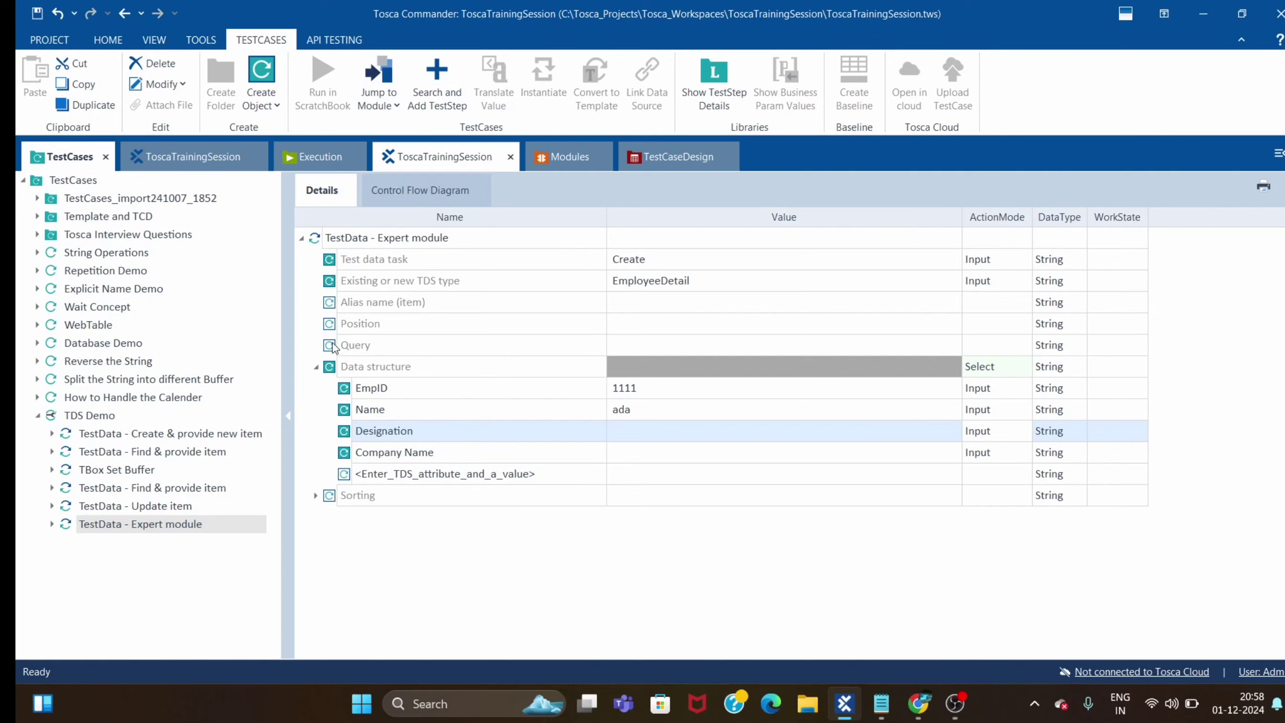
text(SE)
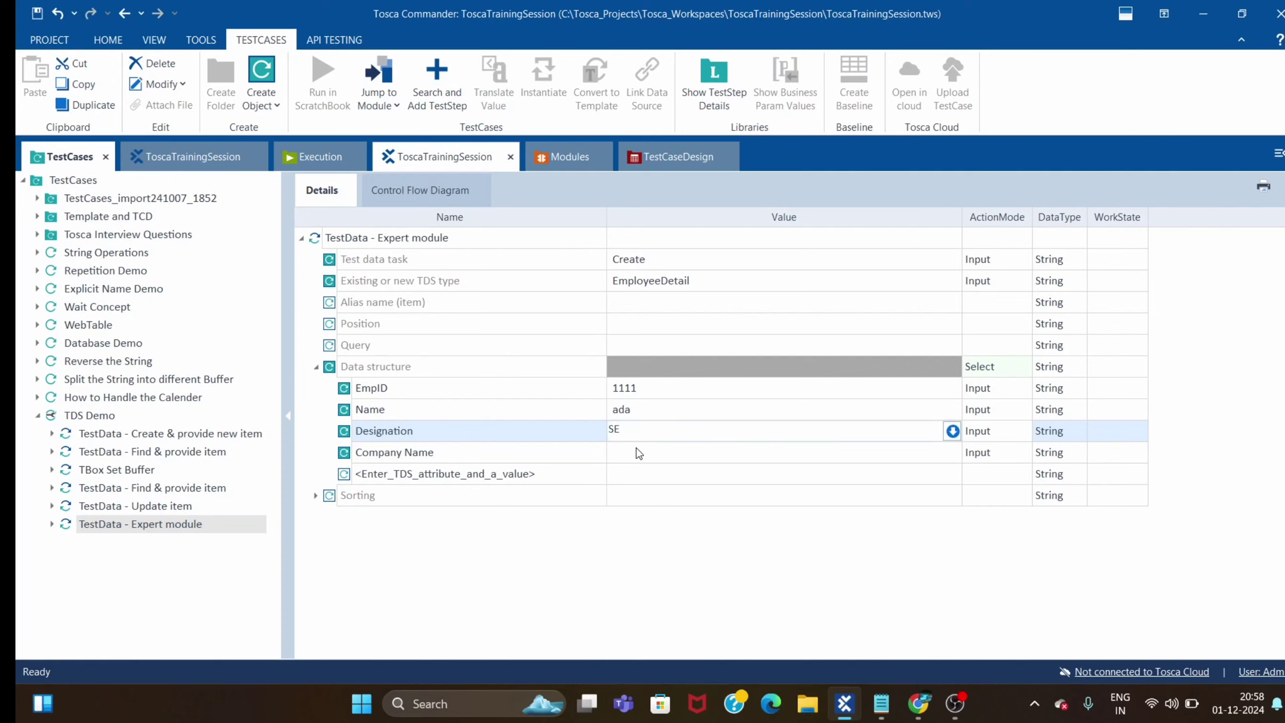
click(639, 449)
click(642, 455)
text(adds)
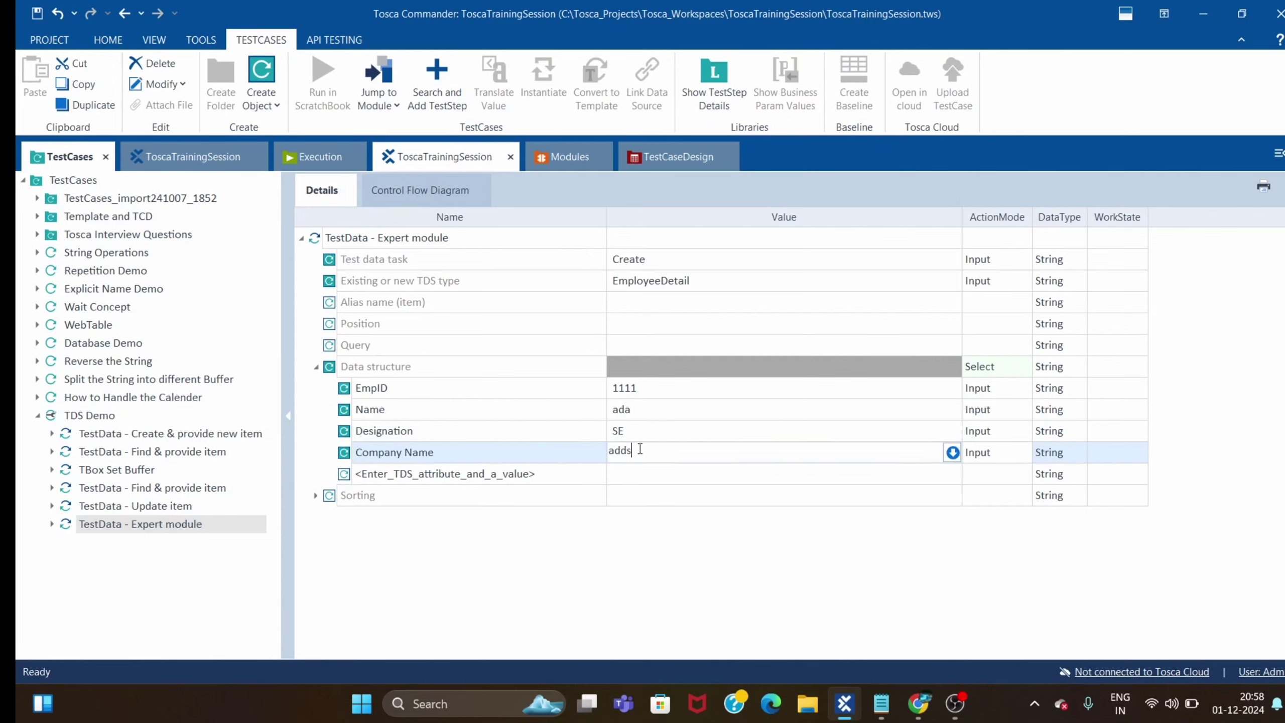
Step: Run the TestData - Expert module step in ScratchBook
click(243, 39)
click(392, 243)
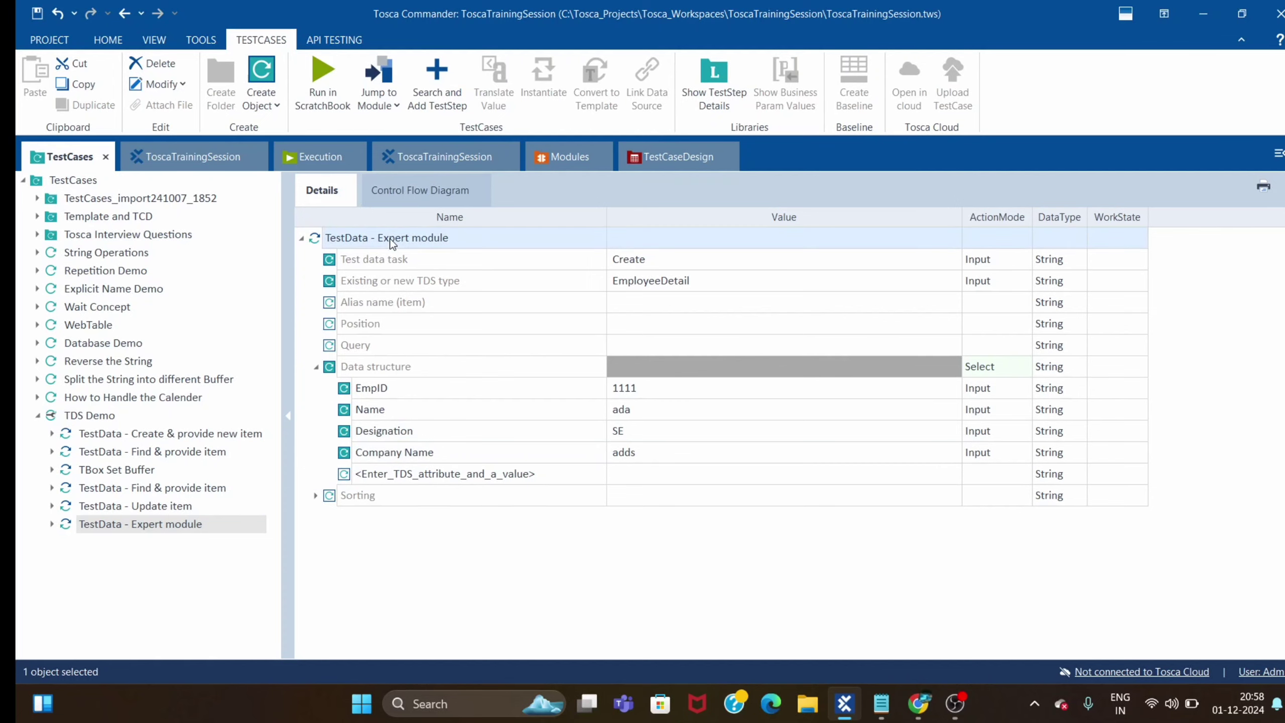
key(F6)
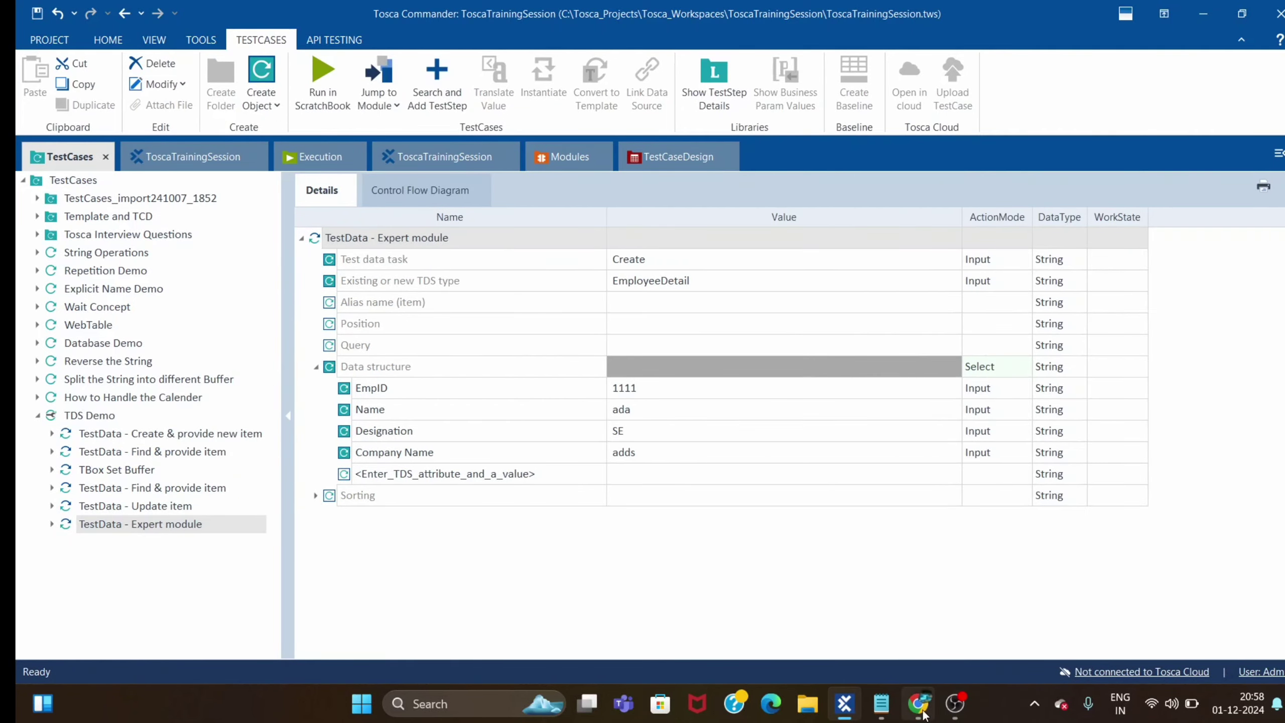
Step: Reload the EmployeeDetail data in Chrome, check the record created by the Expert module step and return to Tosca Commander
click(922, 714)
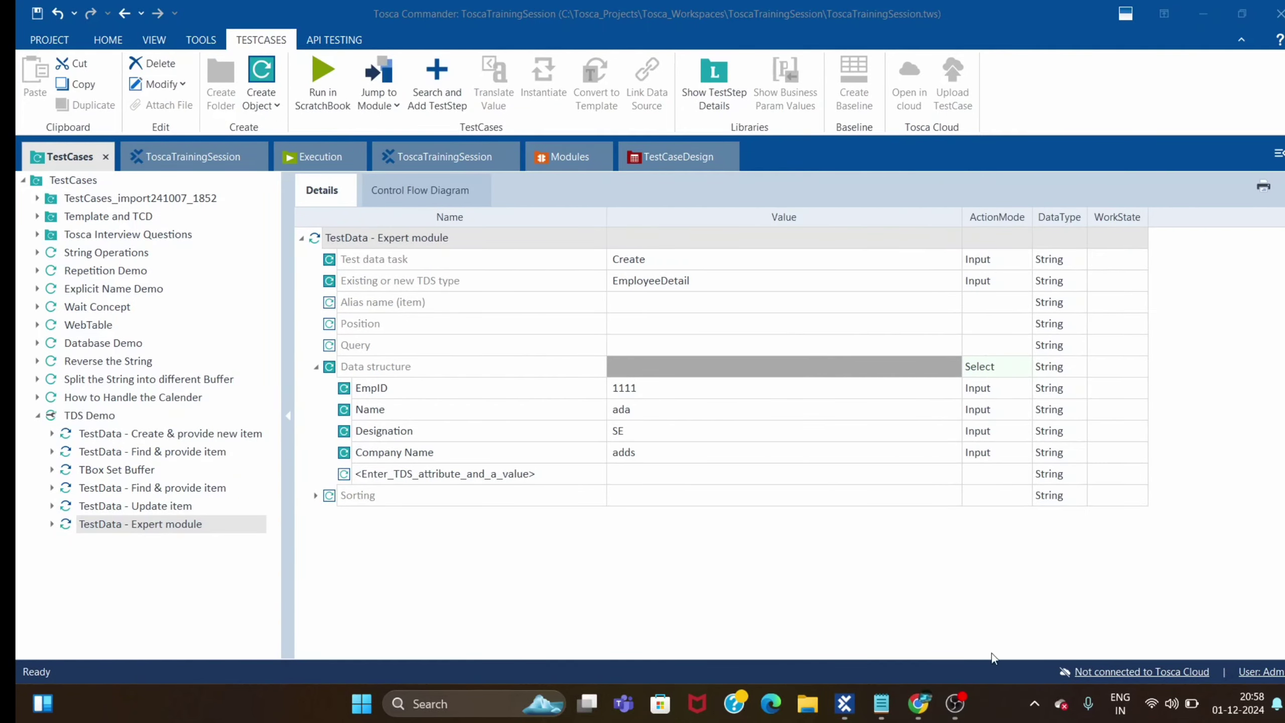
click(1205, 20)
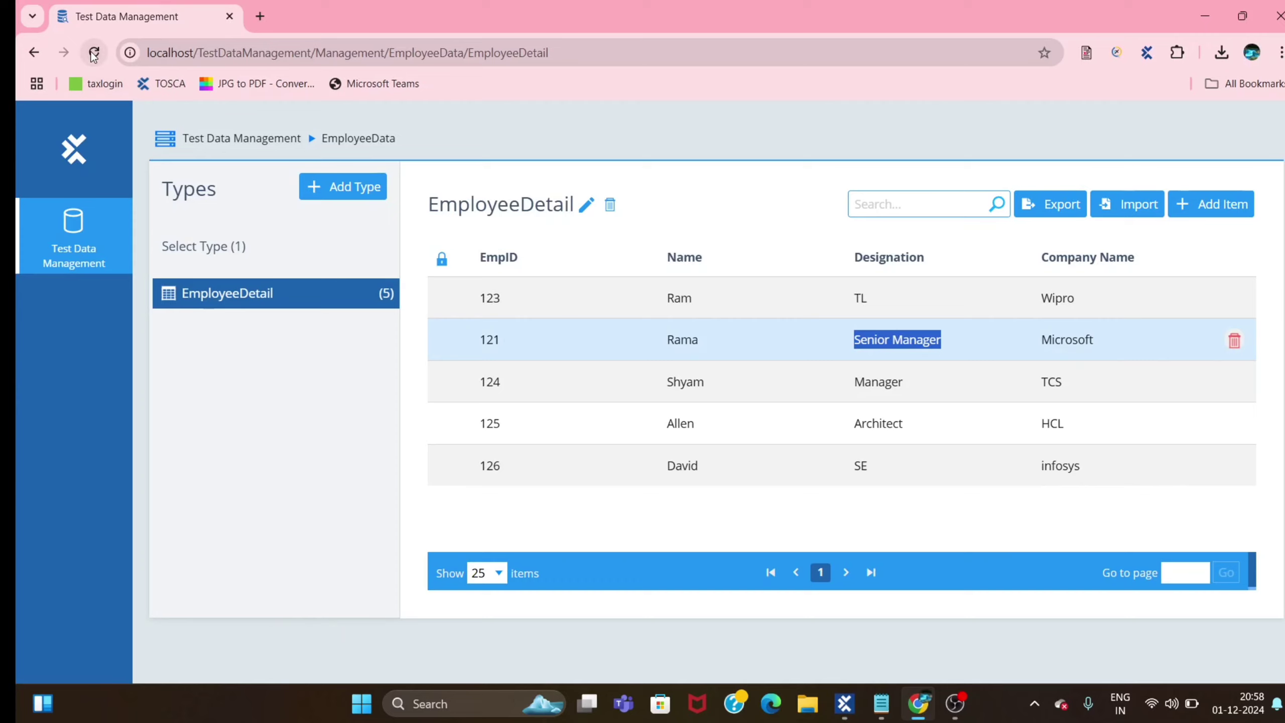
click(94, 53)
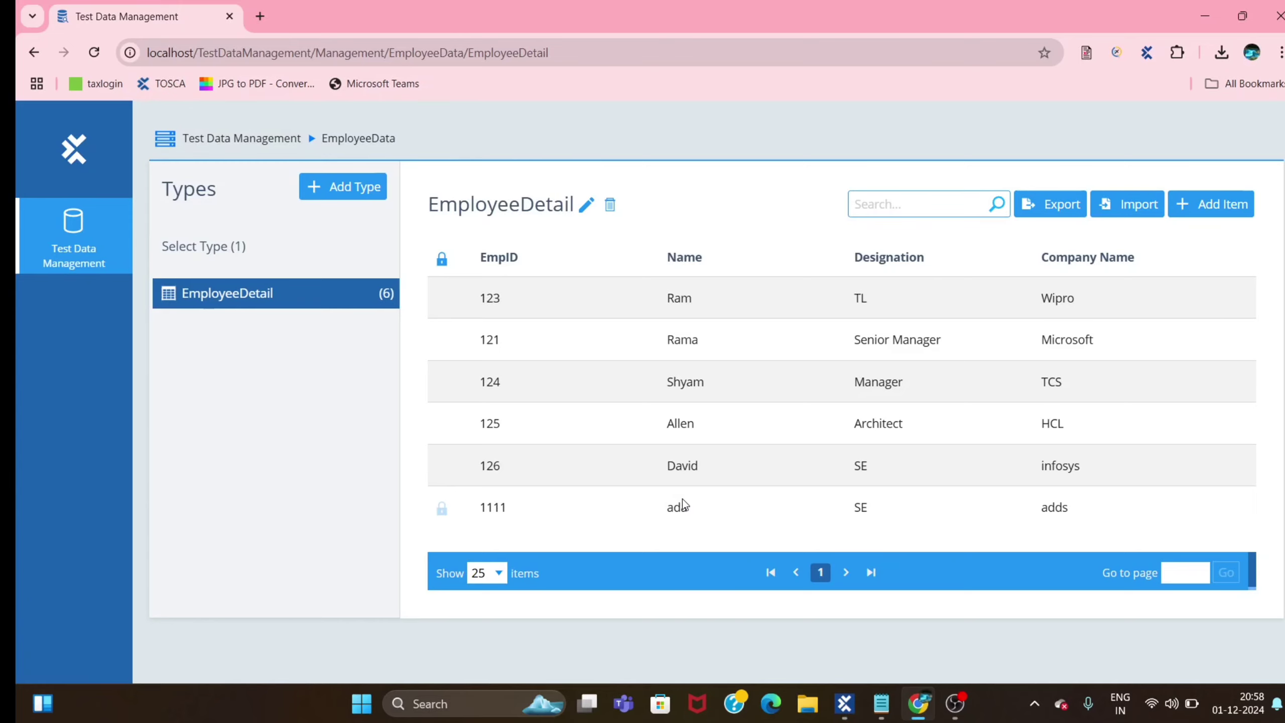
drag(477, 507, 1262, 520)
click(411, 649)
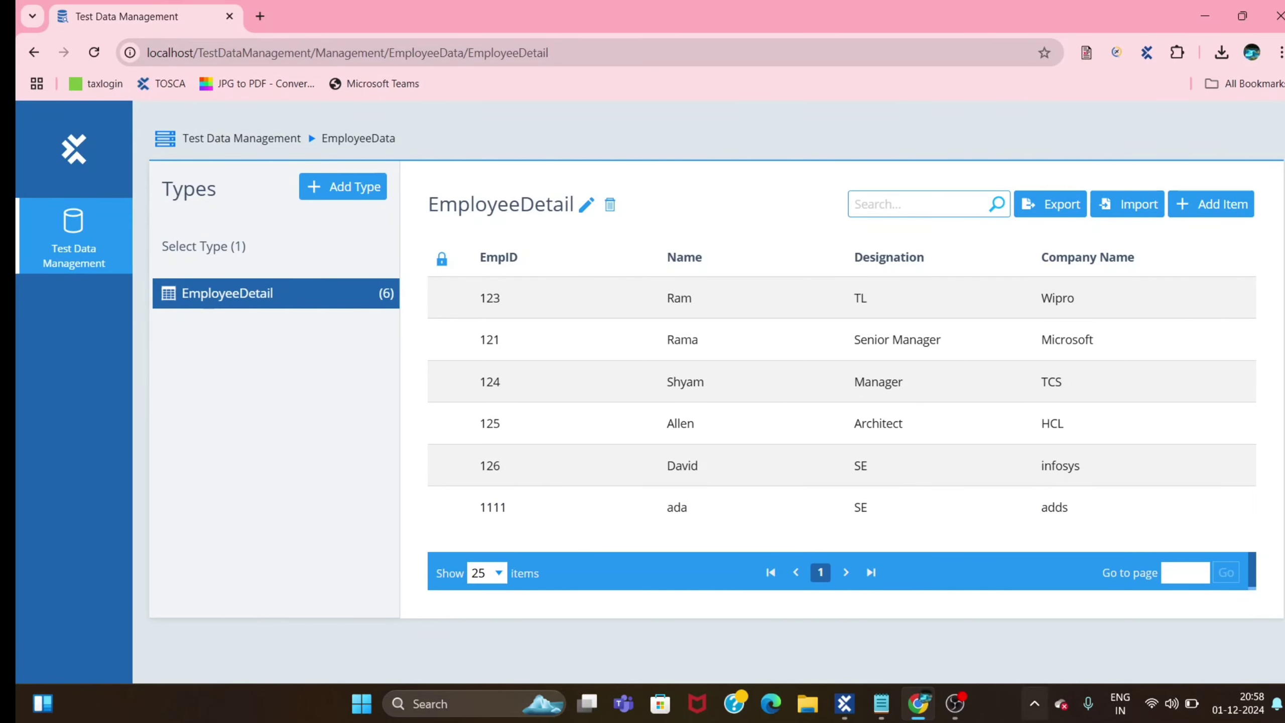
click(852, 715)
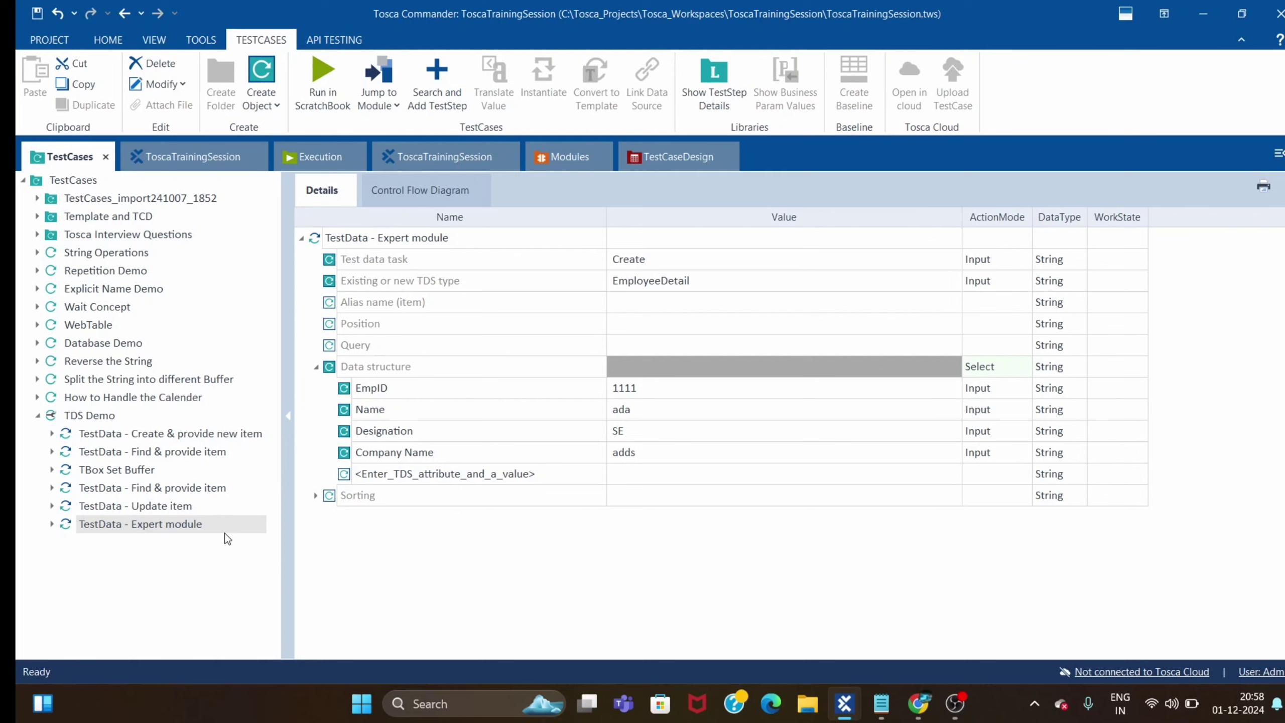
Step: Review the Expert module step's Test data task options and attributes, and compare them with the TestData - Create & provide new item step
click(917, 263)
click(913, 258)
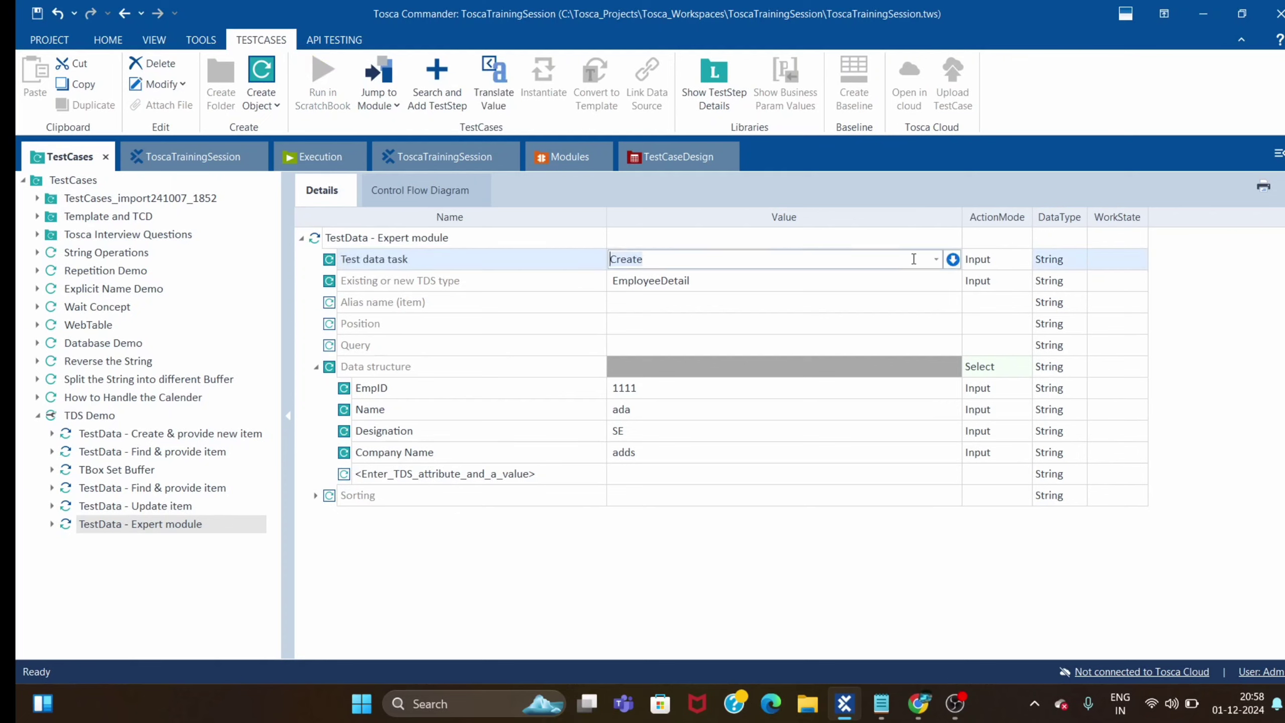
click(936, 259)
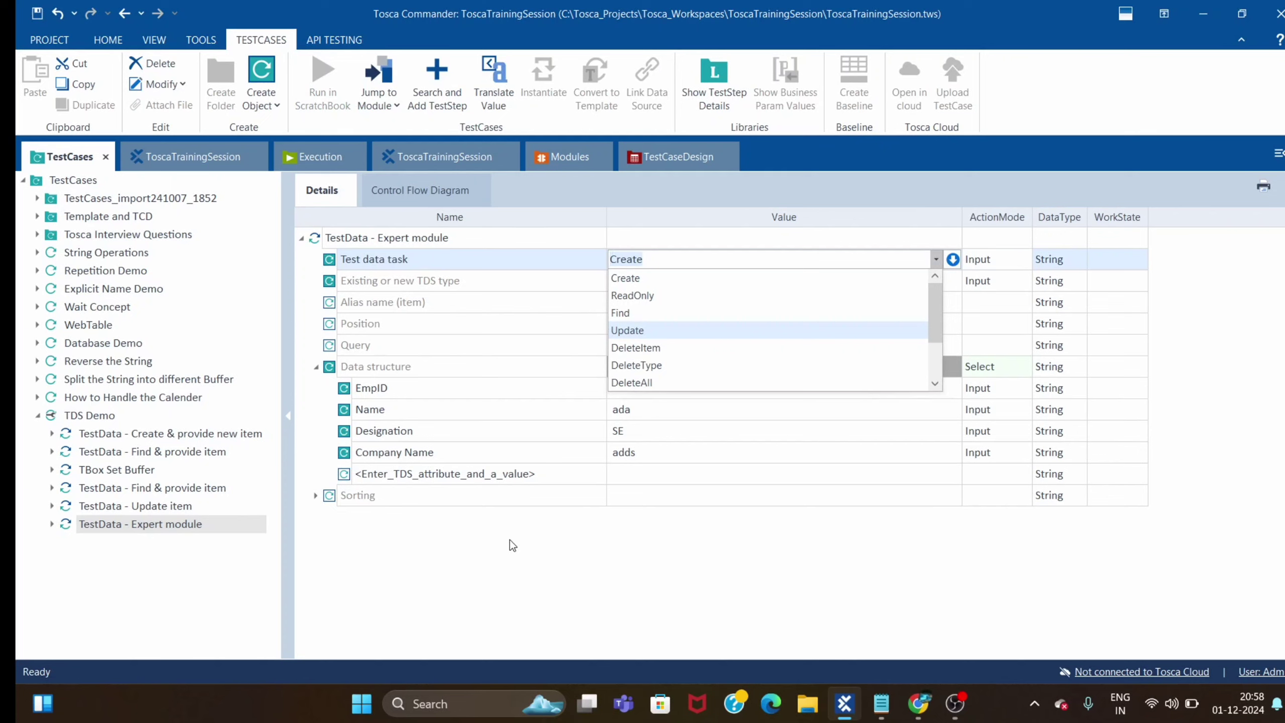
click(462, 558)
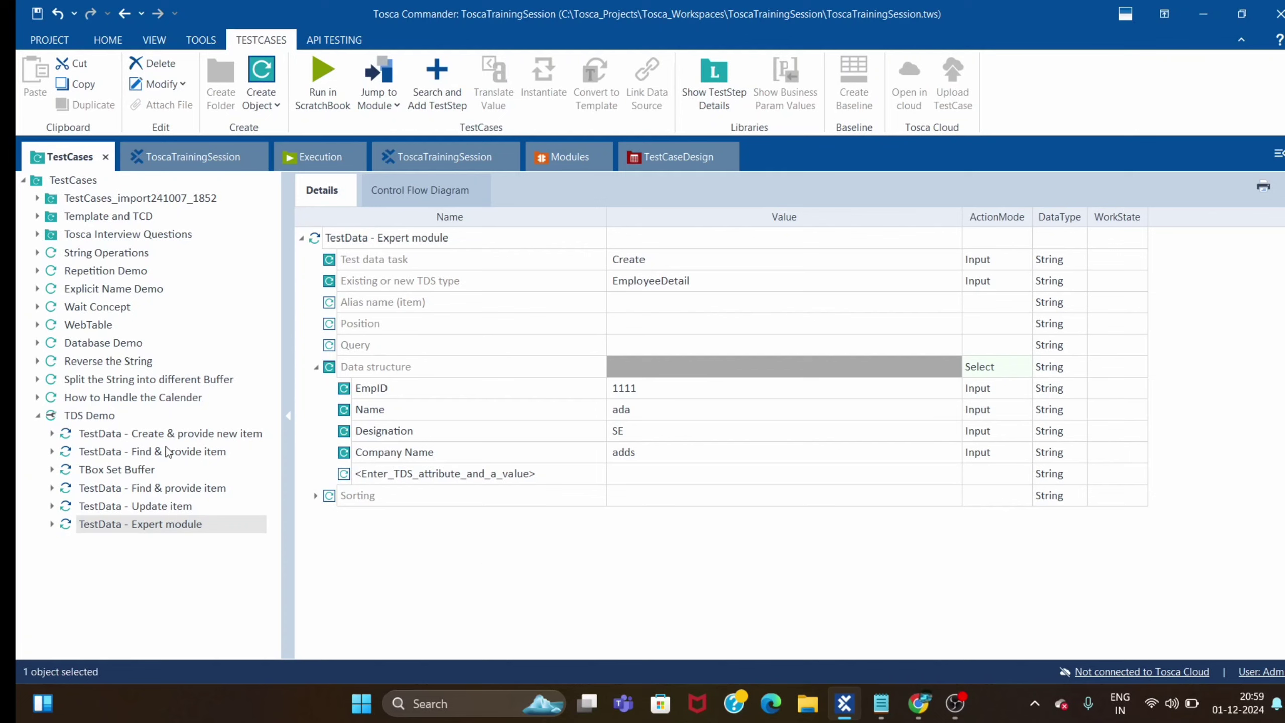
click(647, 388)
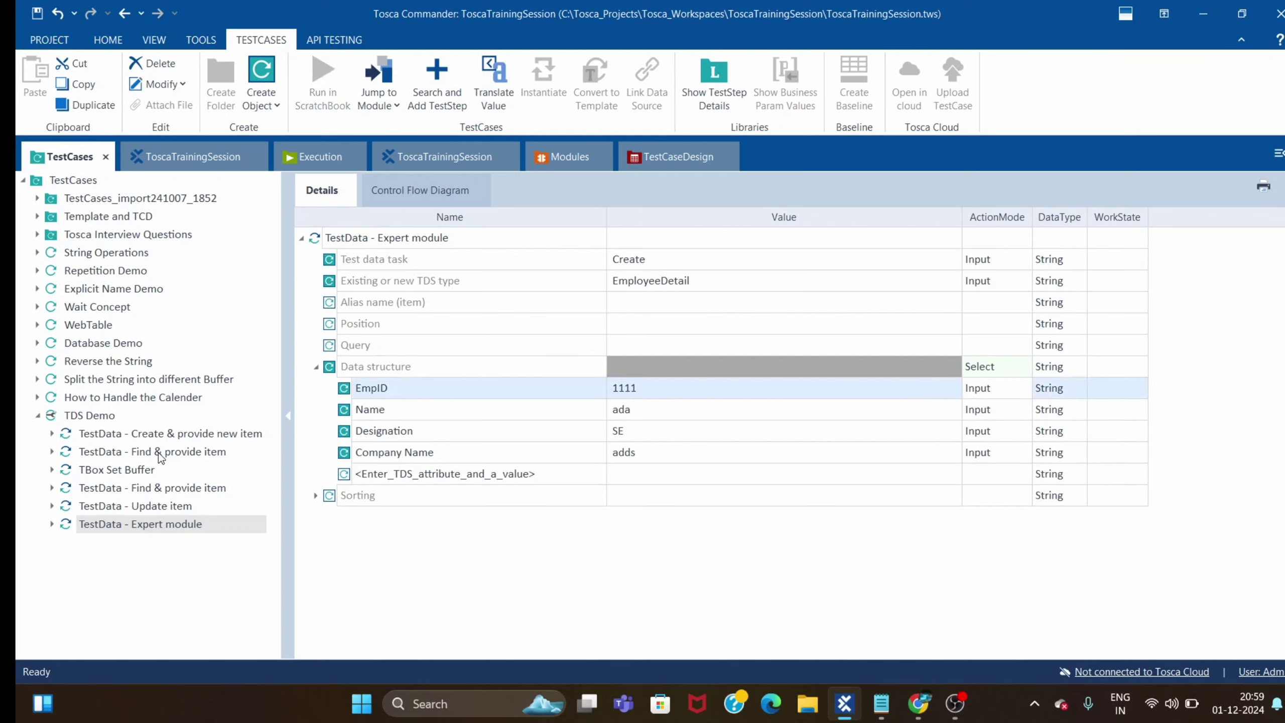
click(167, 434)
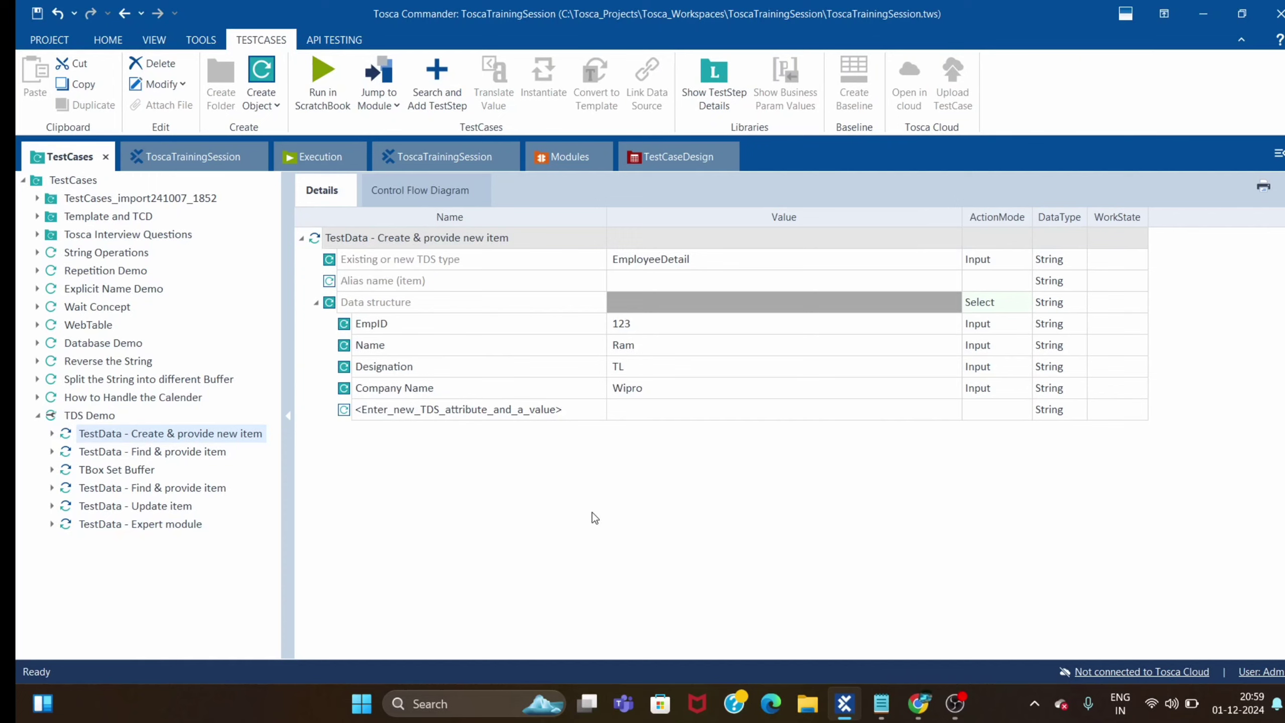
click(534, 560)
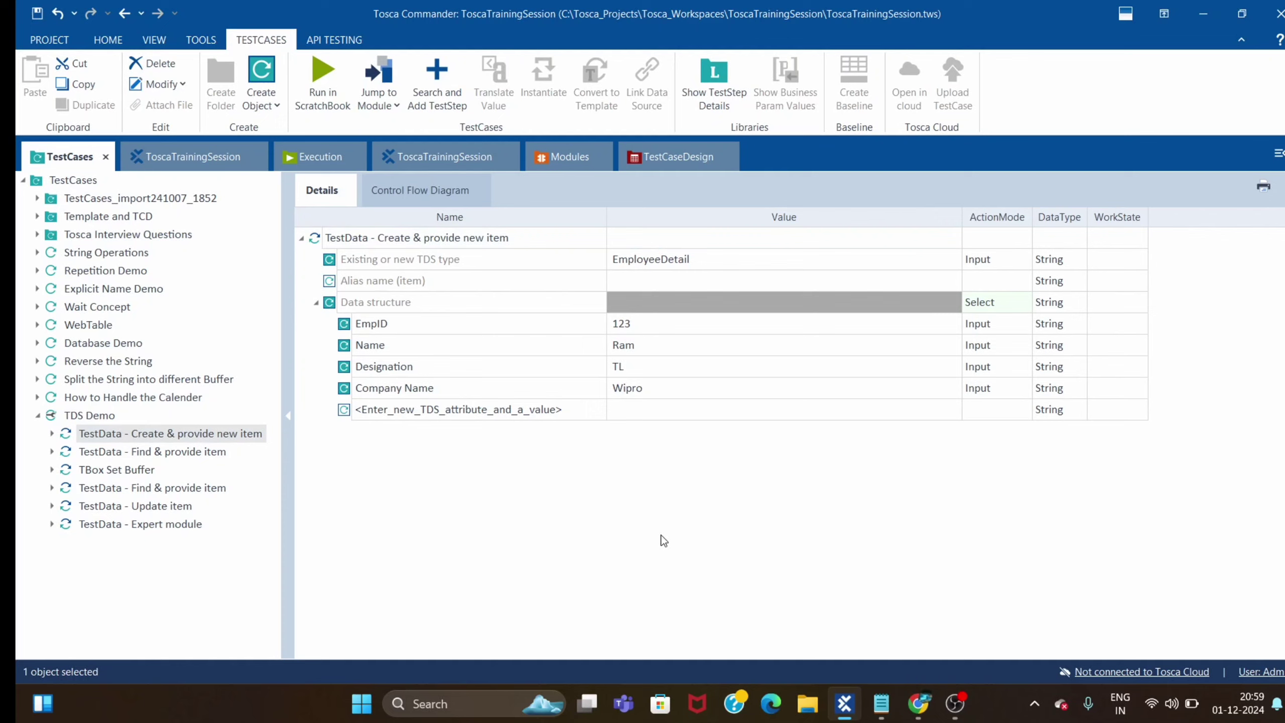